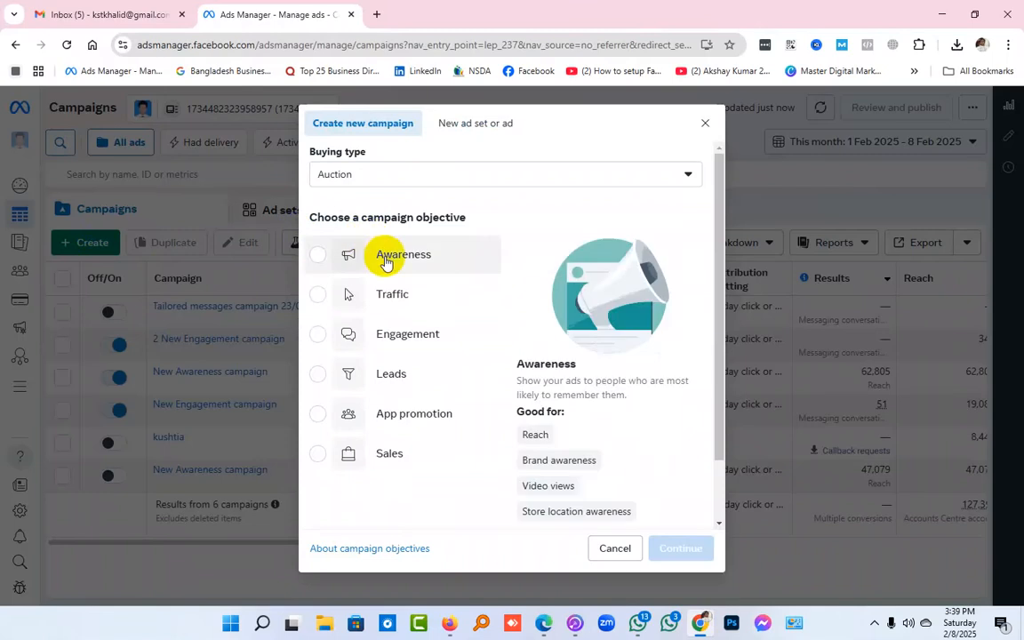
# Create a new campaign with the Awareness objective and continue to its ad set settings
pyautogui.click(386, 263)
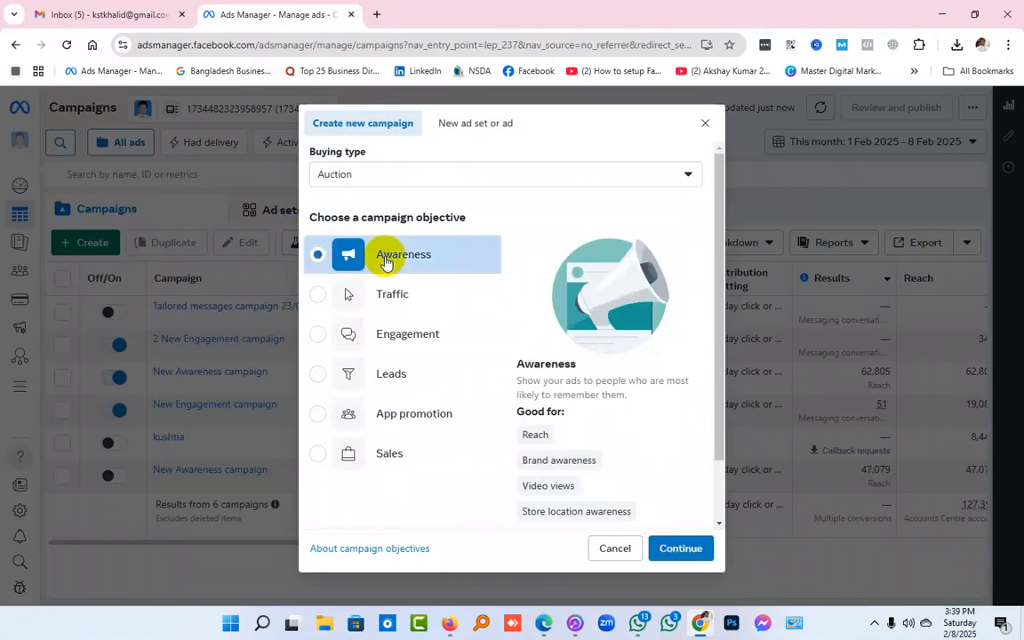
pyautogui.click(682, 548)
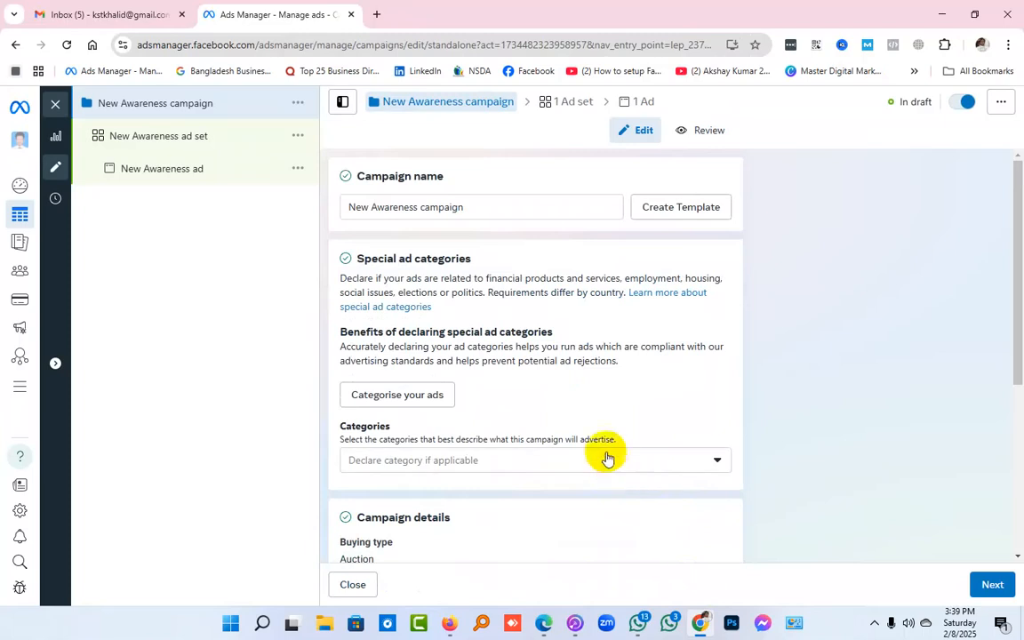
pyautogui.scroll(-3, 572, 345)
pyautogui.scroll(1, 572, 347)
pyautogui.scroll(-2, 571, 351)
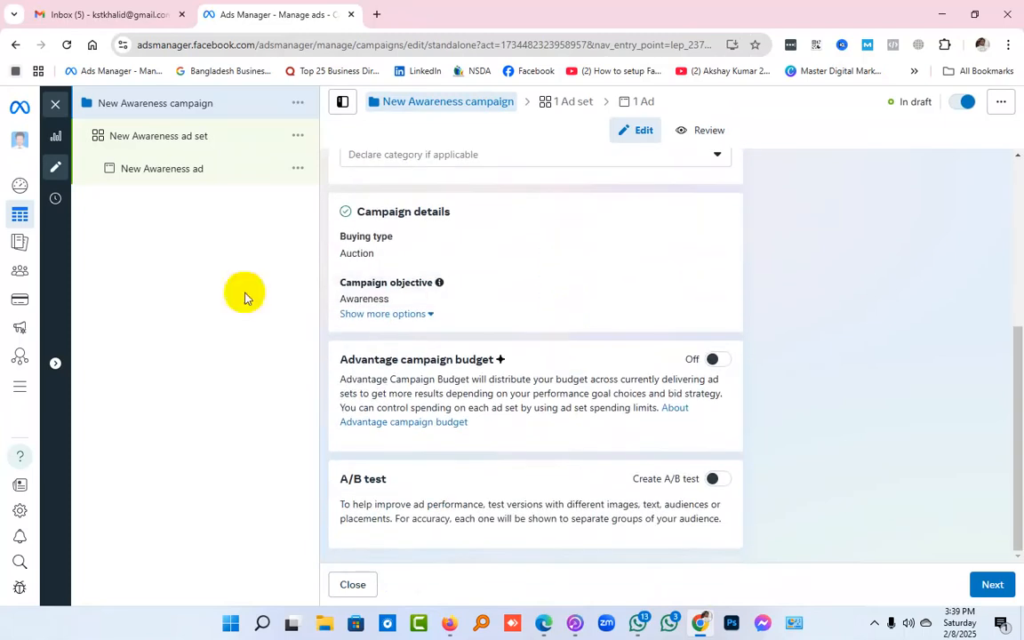
pyautogui.click(1004, 583)
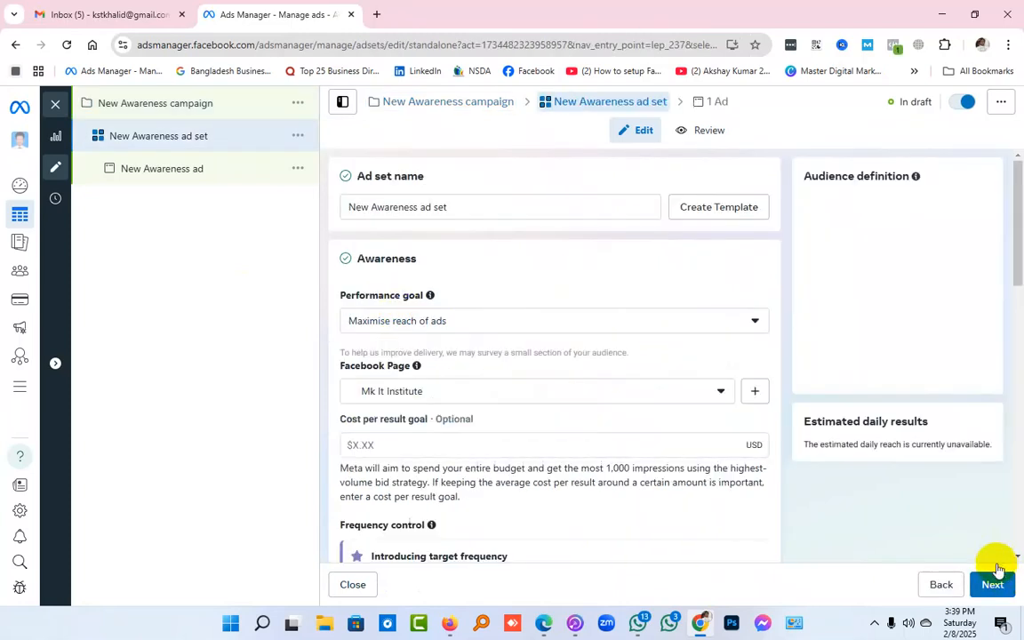
# Return to the New Awareness campaign settings and turn on Advantage campaign budget
pyautogui.click(512, 211)
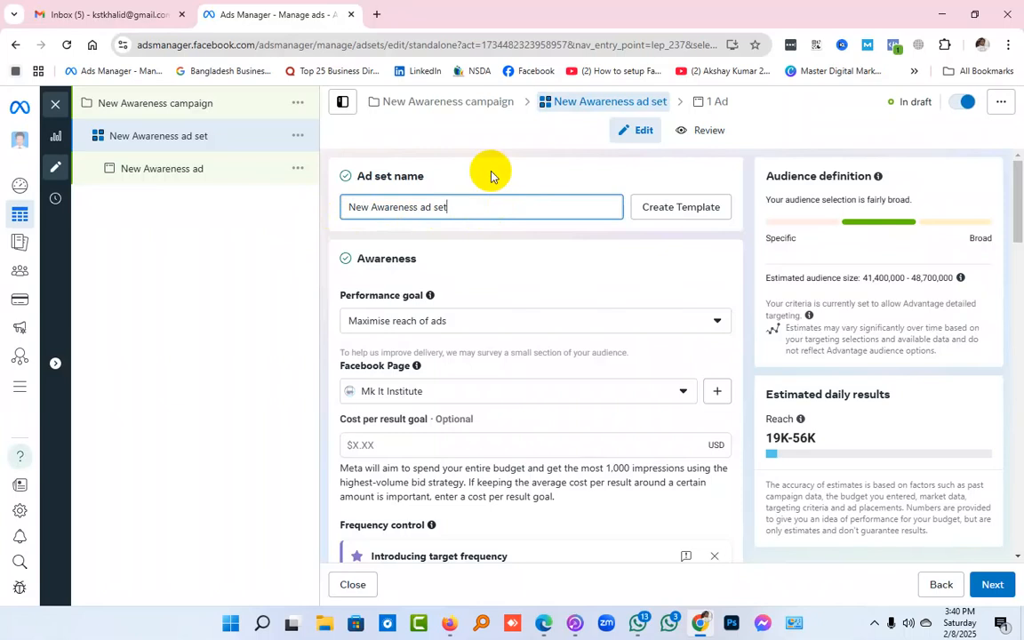
pyautogui.click(198, 112)
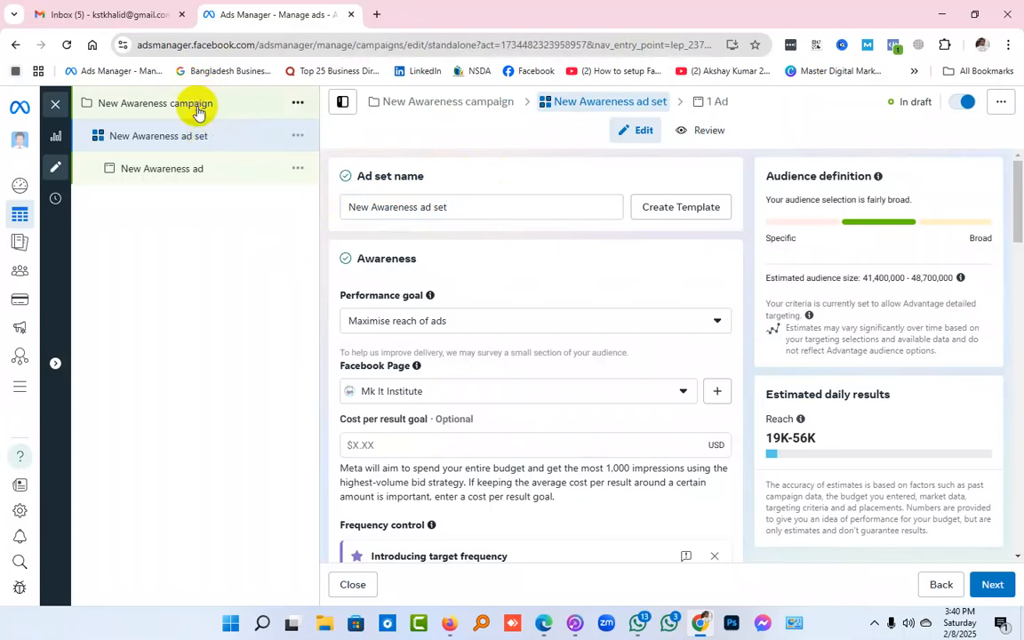
pyautogui.scroll(-3, 558, 373)
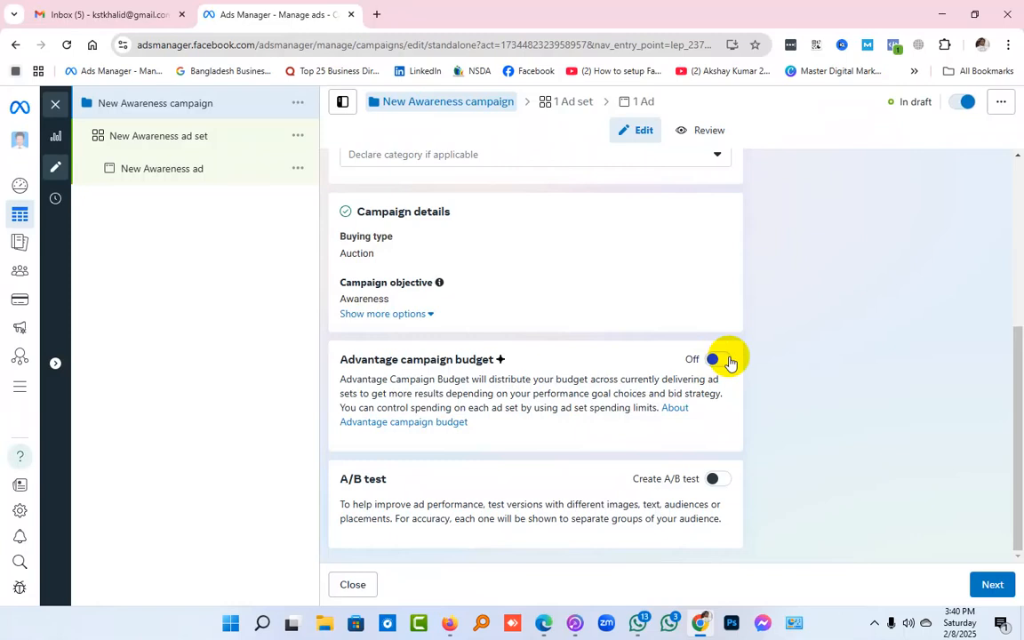
pyautogui.click(717, 360)
pyautogui.scroll(-2, 727, 361)
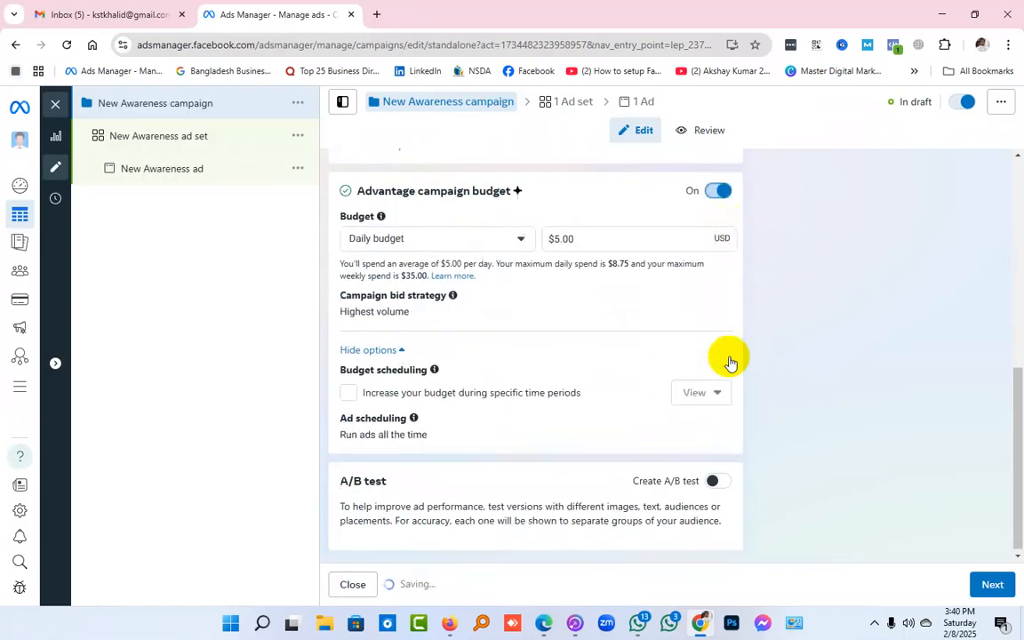
# Try scheduled budget increases during specific time periods, and switch Advantage campaign budget back off
pyautogui.click(355, 391)
pyautogui.scroll(-2, 640, 426)
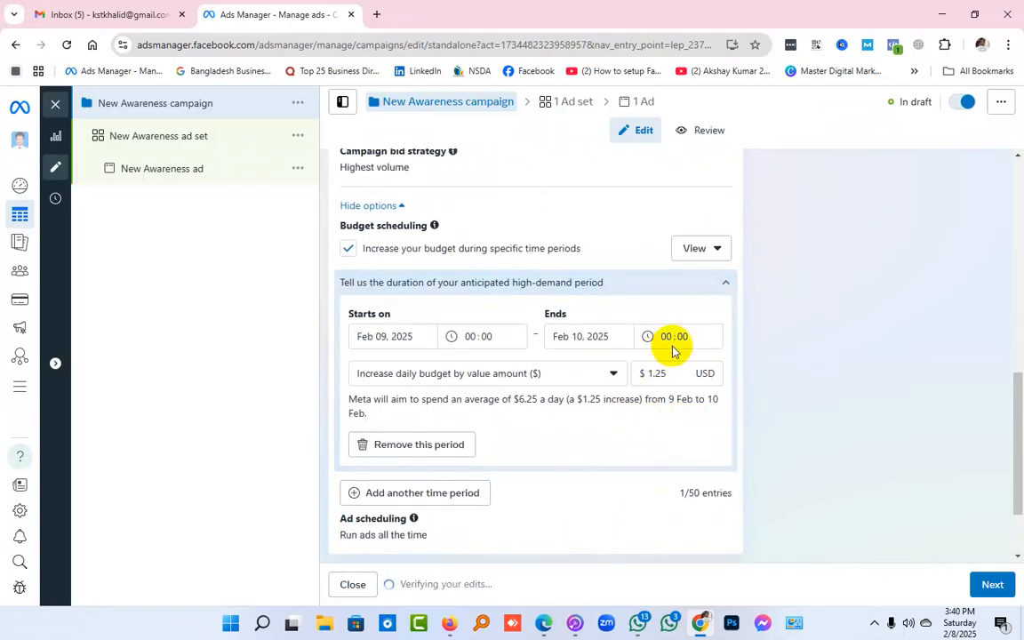
pyautogui.scroll(-2, 673, 352)
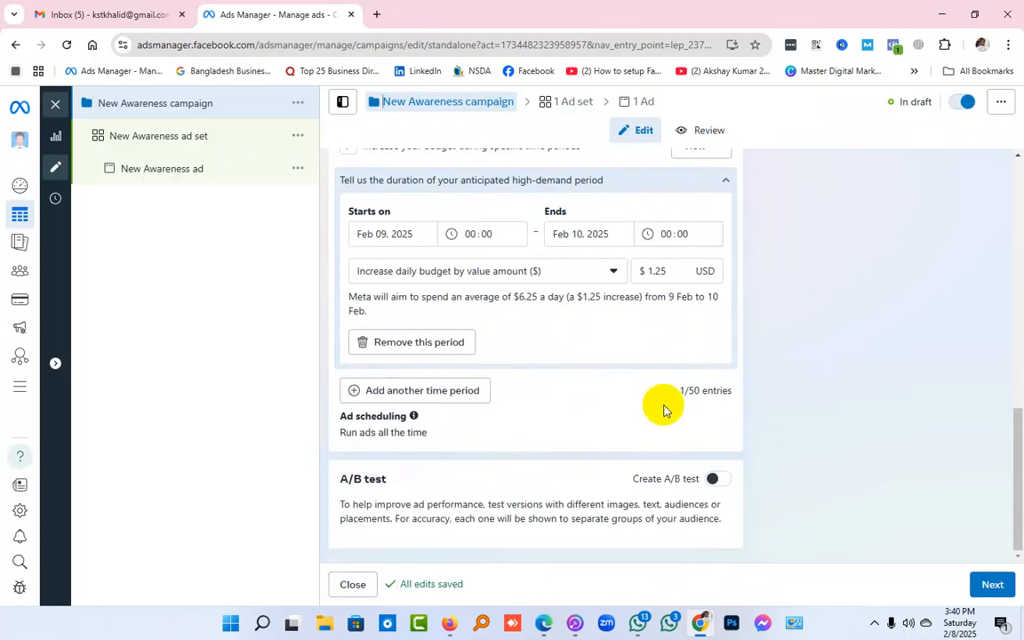
pyautogui.scroll(2, 663, 409)
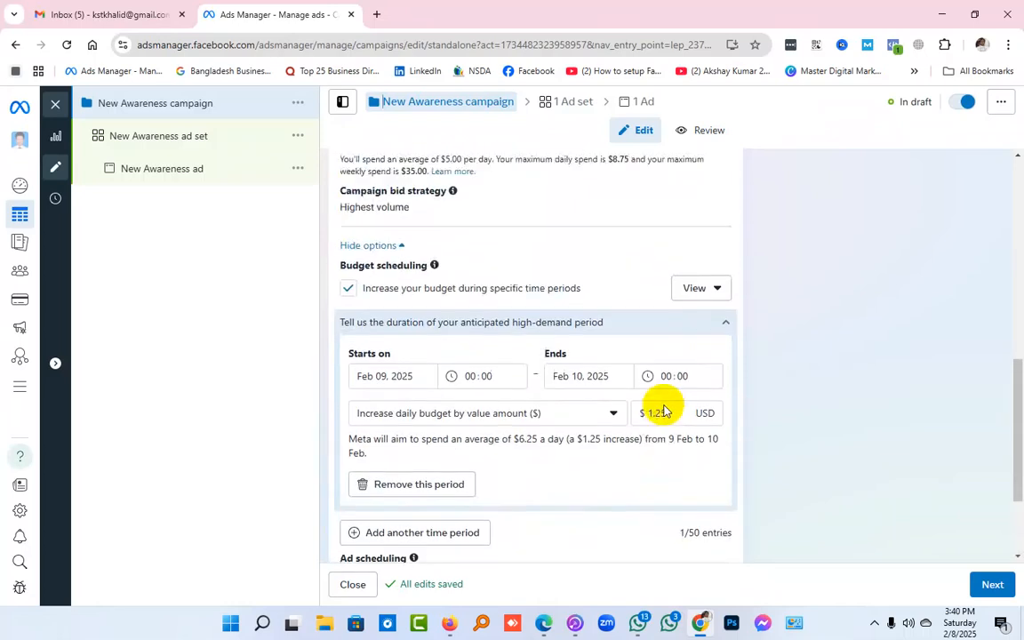
pyautogui.click(348, 289)
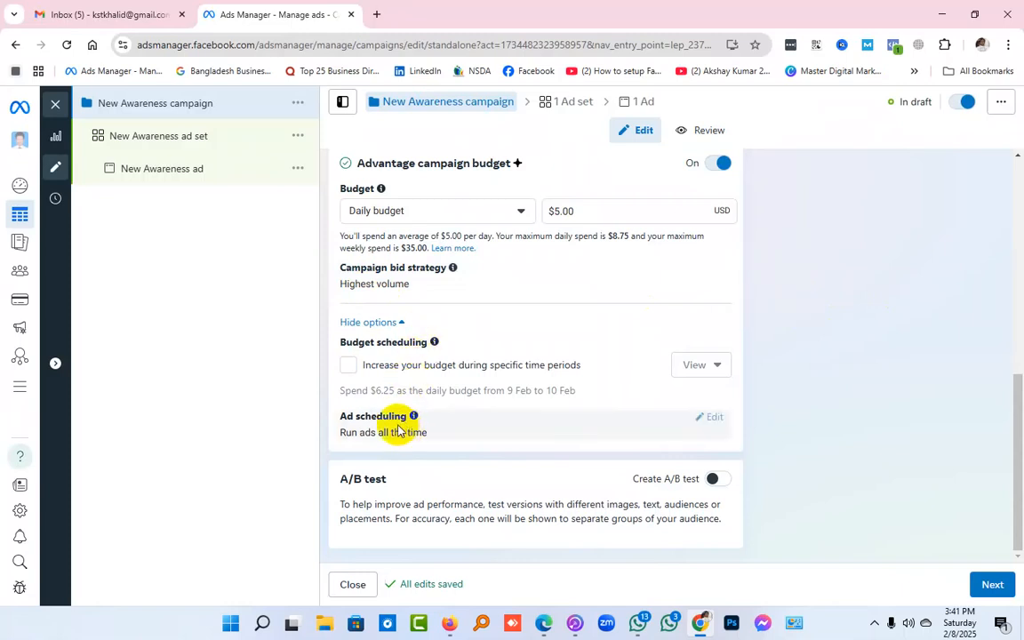
pyautogui.click(351, 368)
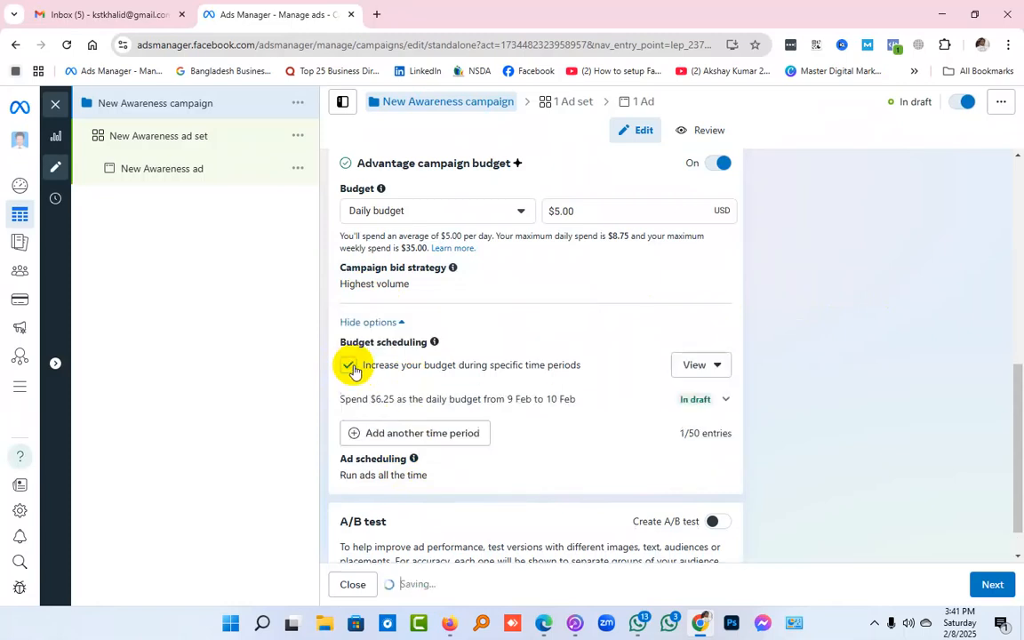
pyautogui.click(352, 367)
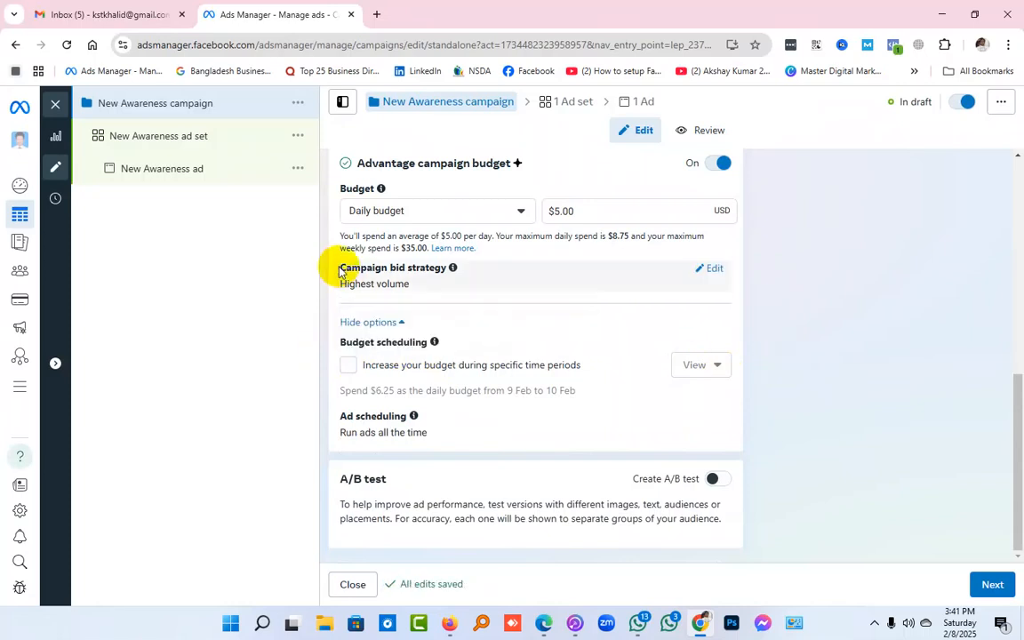
pyautogui.moveTo(351, 167); pyautogui.dragTo(560, 164)
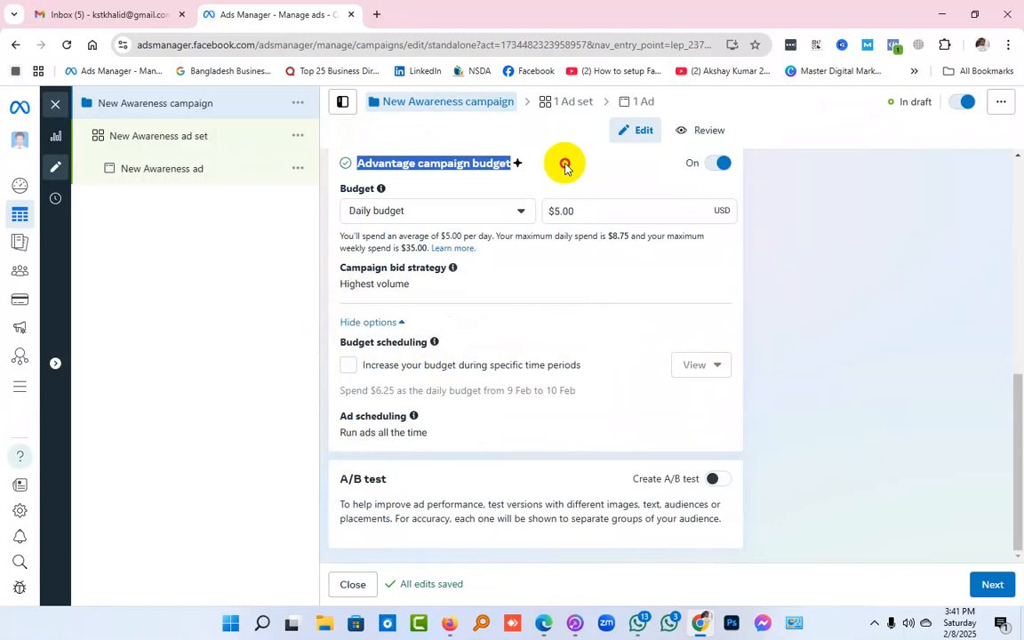
pyautogui.click(716, 163)
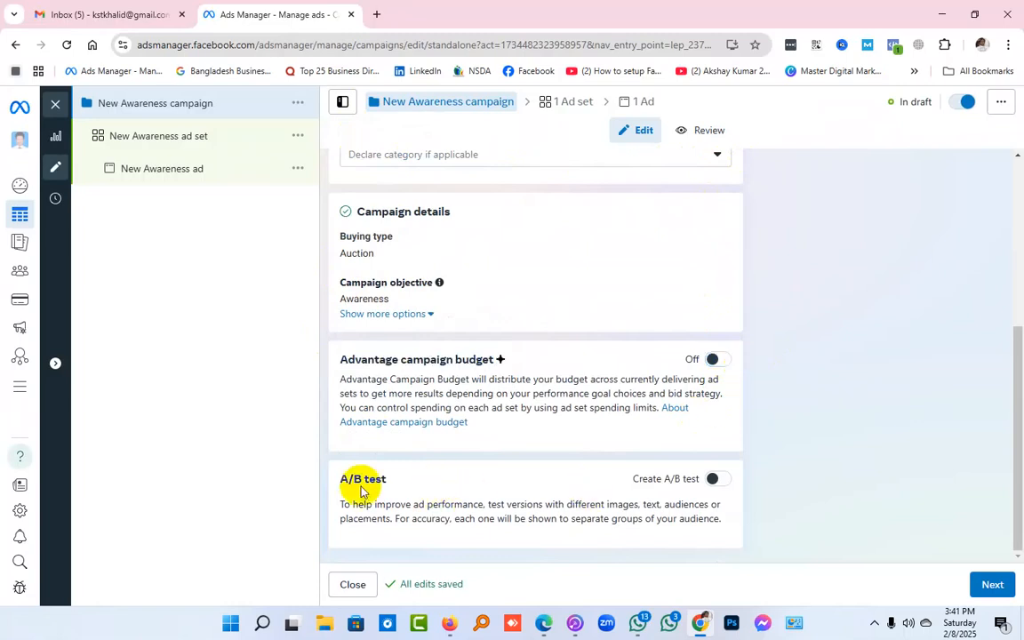
# Examine the campaign's A/B test option and return to the ad set settings
pyautogui.moveTo(338, 478); pyautogui.dragTo(442, 480)
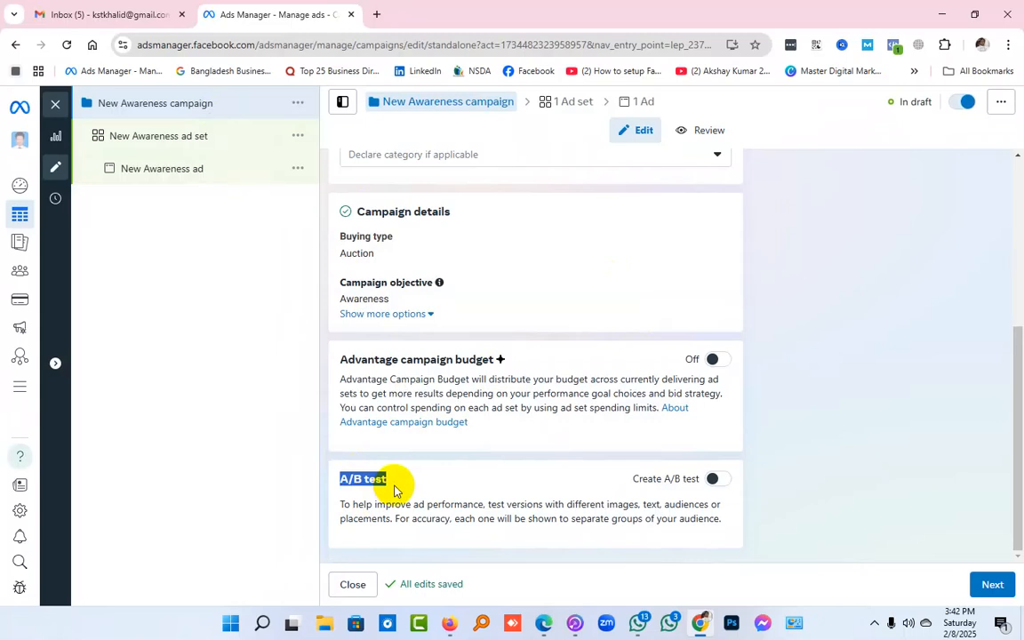
pyautogui.scroll(1, 394, 490)
pyautogui.scroll(-1, 395, 491)
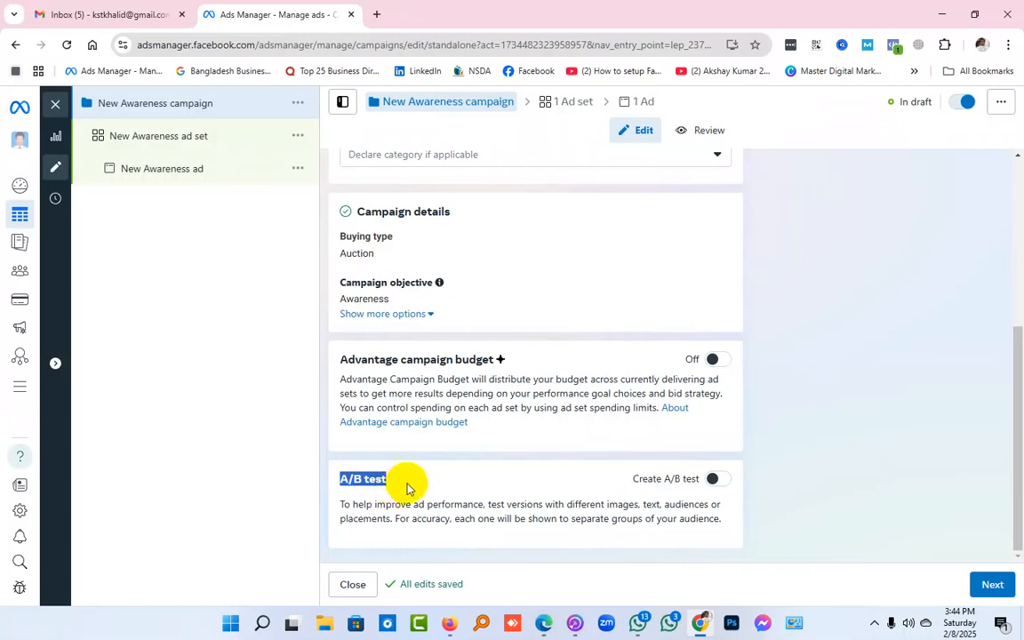
pyautogui.click(861, 485)
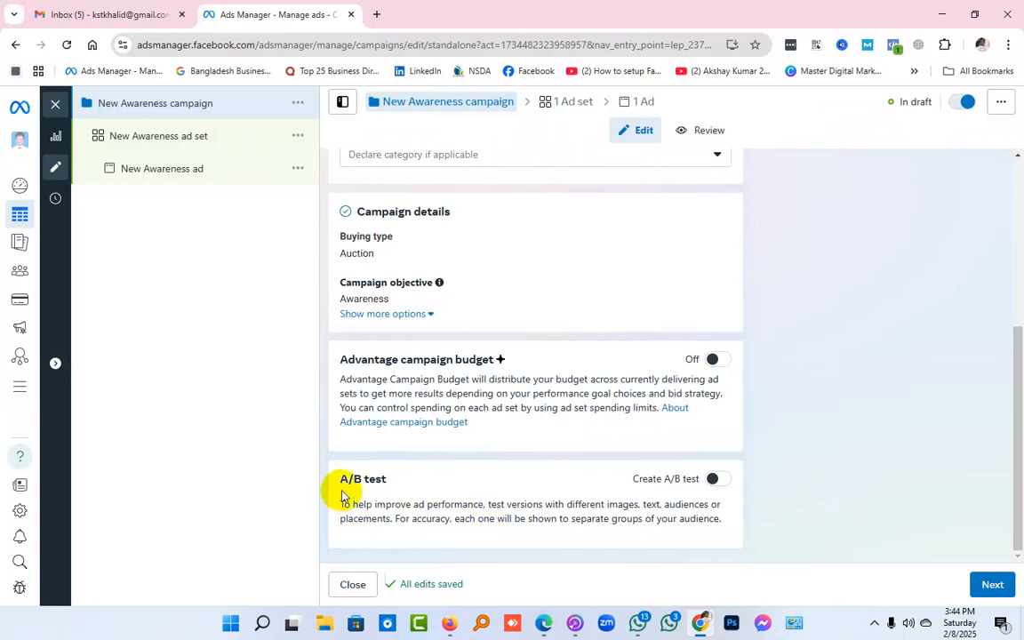
pyautogui.click(714, 481)
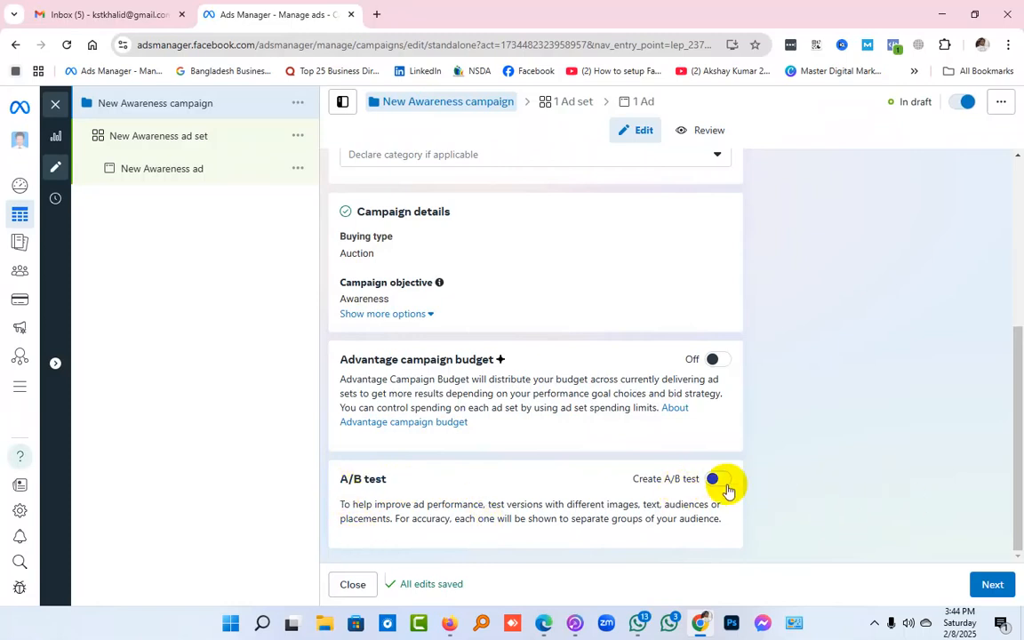
pyautogui.click(714, 481)
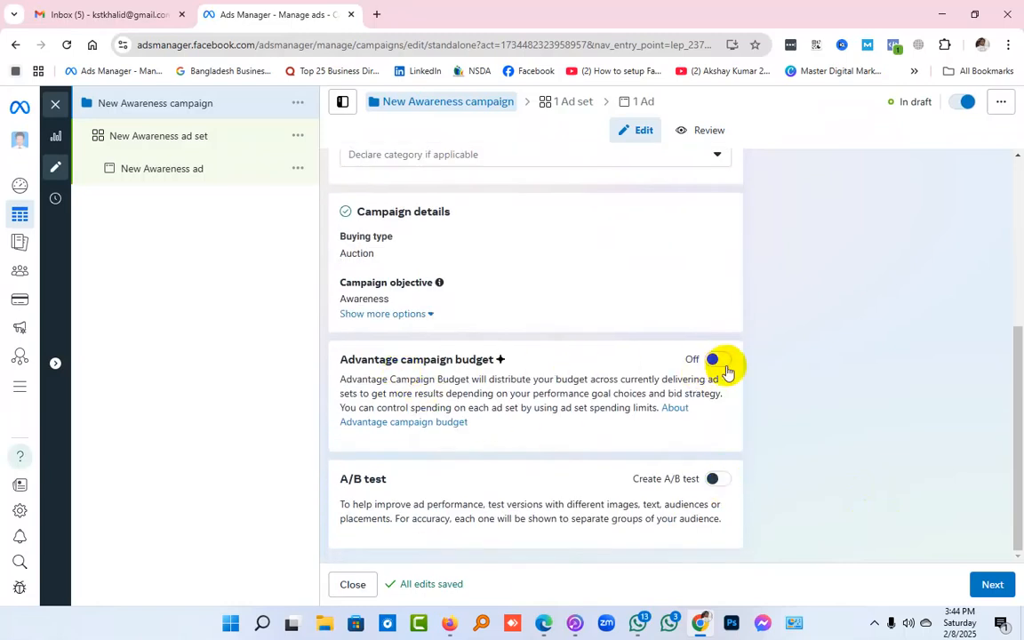
pyautogui.click(990, 584)
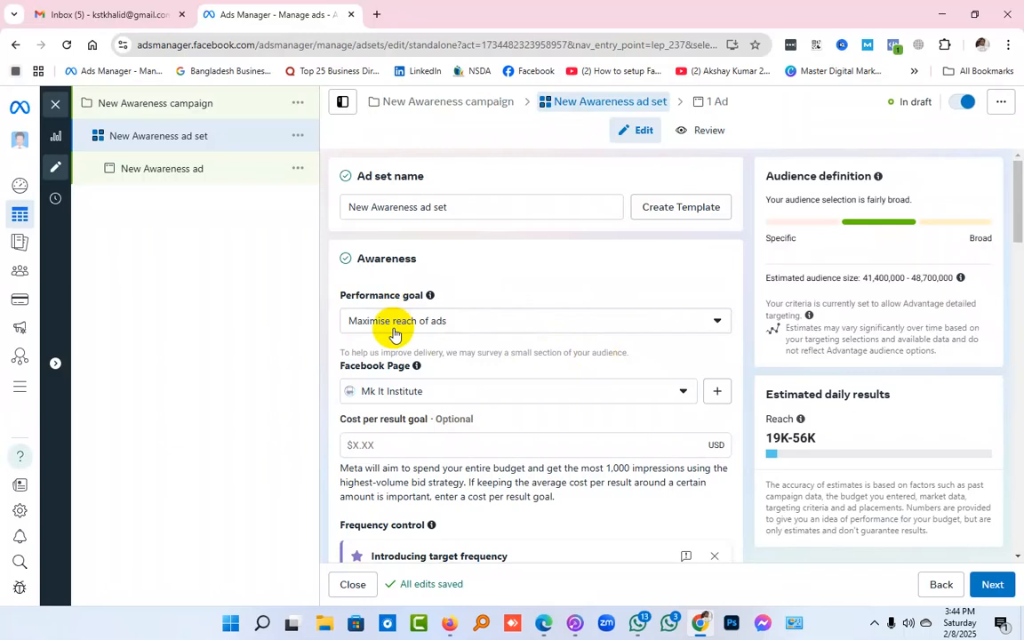
# Set the ad set's performance goal to Maximise number of impressions
pyautogui.click(493, 335)
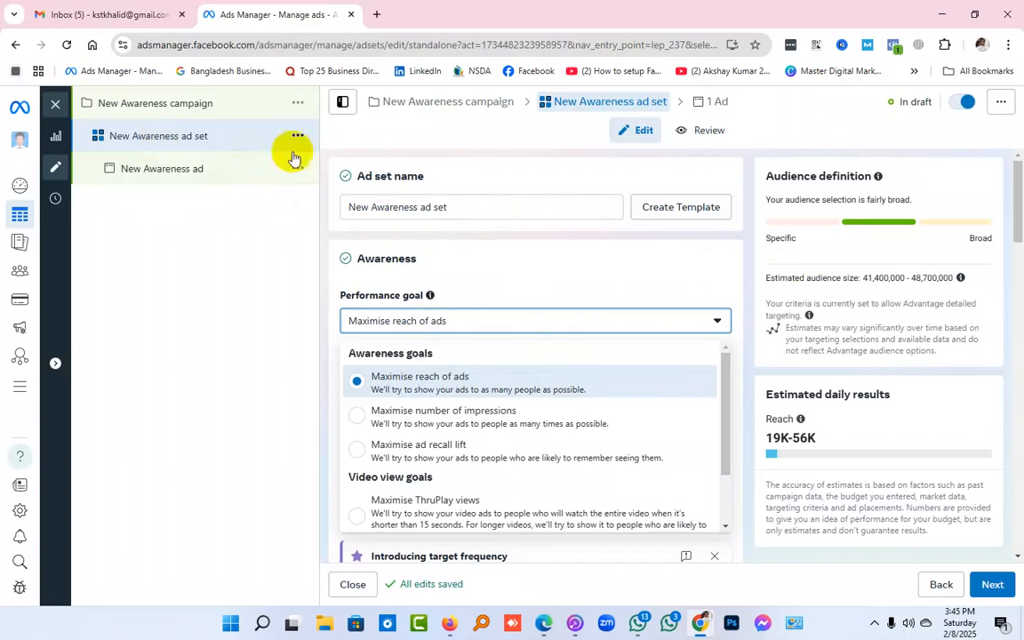
pyautogui.moveTo(1013, 183); pyautogui.dragTo(948, 201)
pyautogui.click(623, 199)
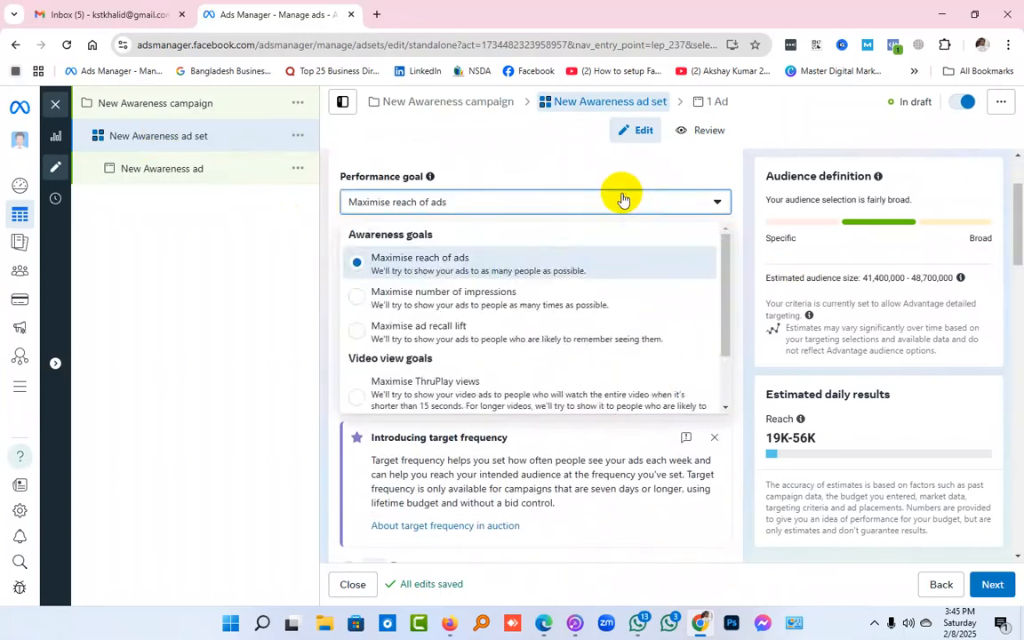
pyautogui.click(484, 299)
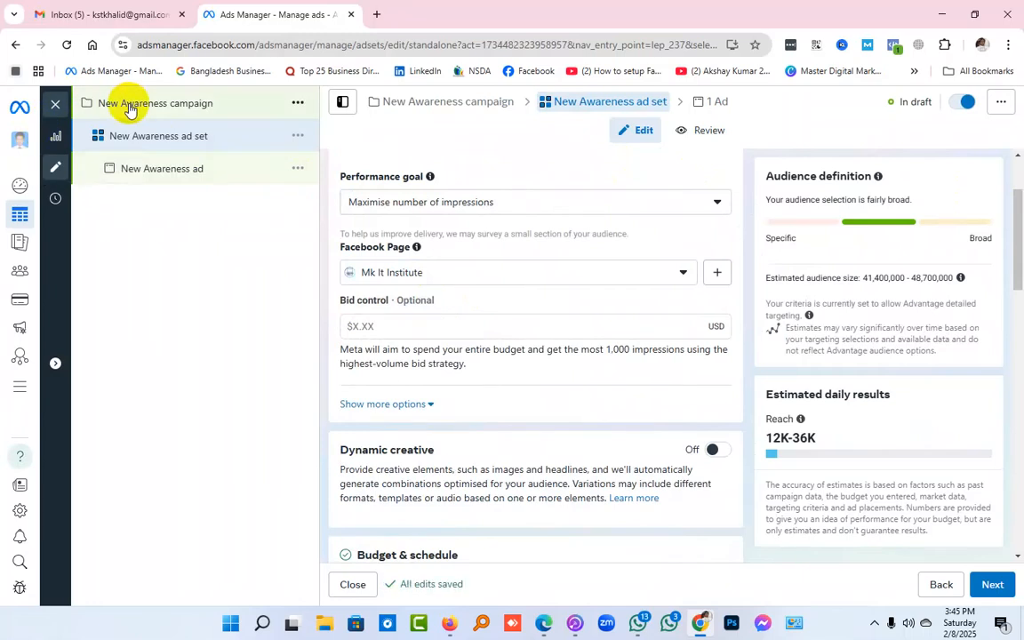
# Examine the available awareness and video view performance goals, keeping Maximise number of impressions selected
pyautogui.click(458, 204)
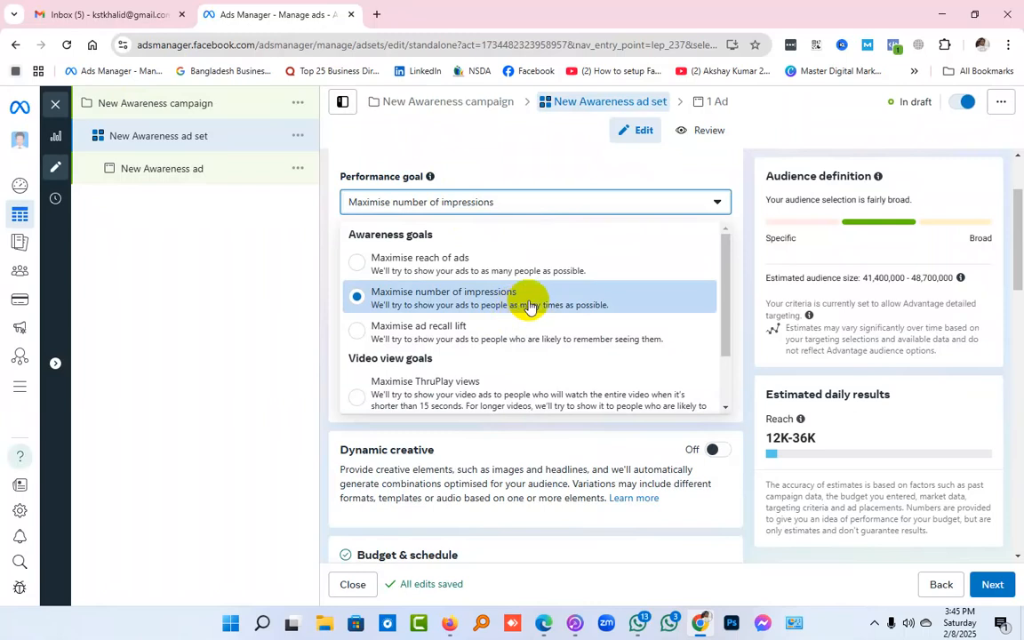
pyautogui.scroll(-1, 530, 307)
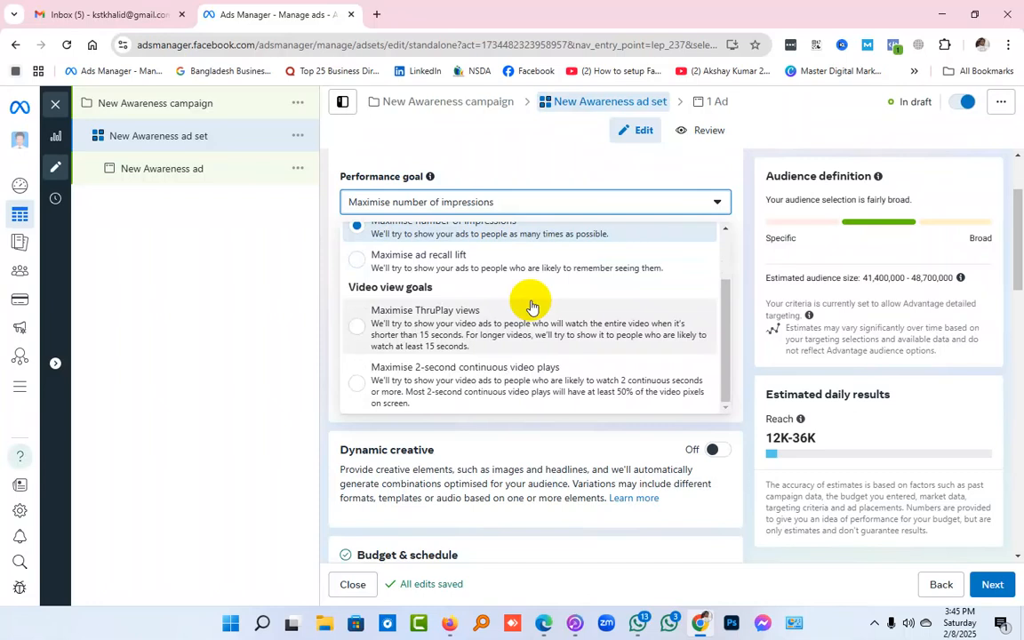
pyautogui.scroll(2, 514, 308)
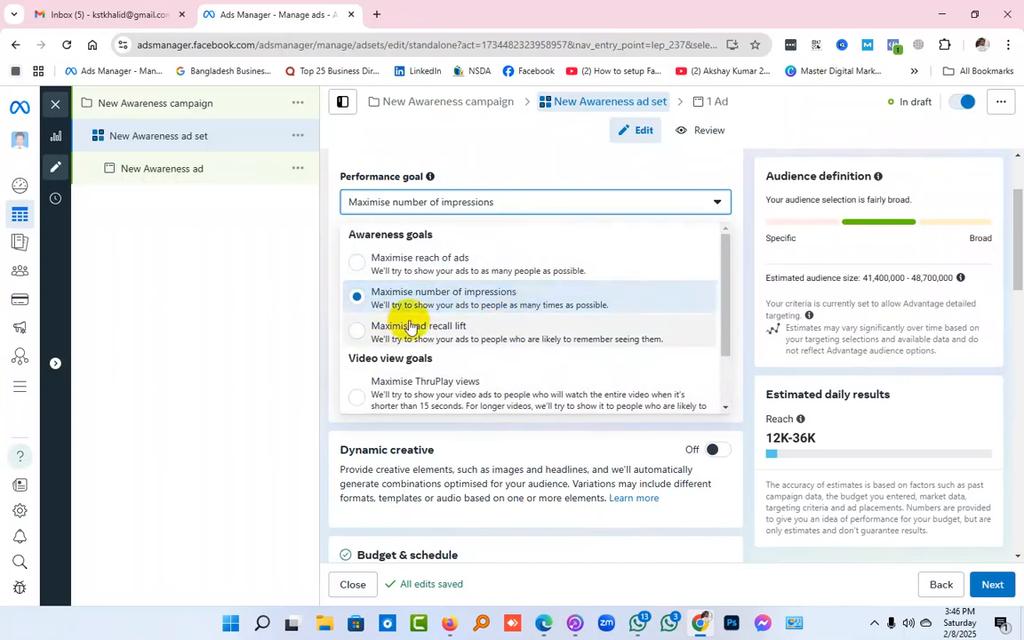
pyautogui.scroll(-1, 500, 306)
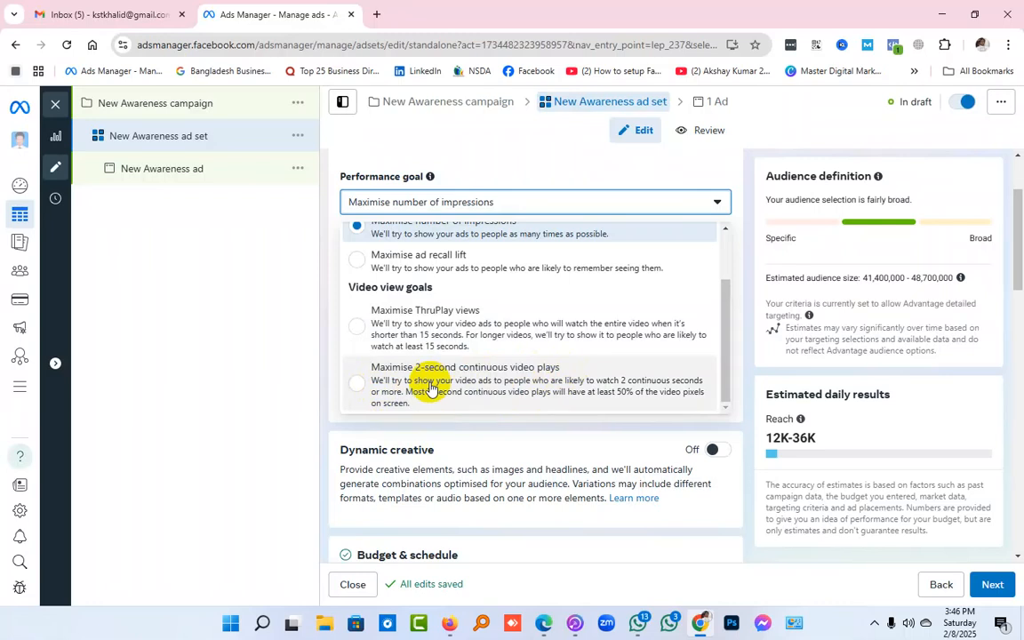
pyautogui.scroll(3, 434, 388)
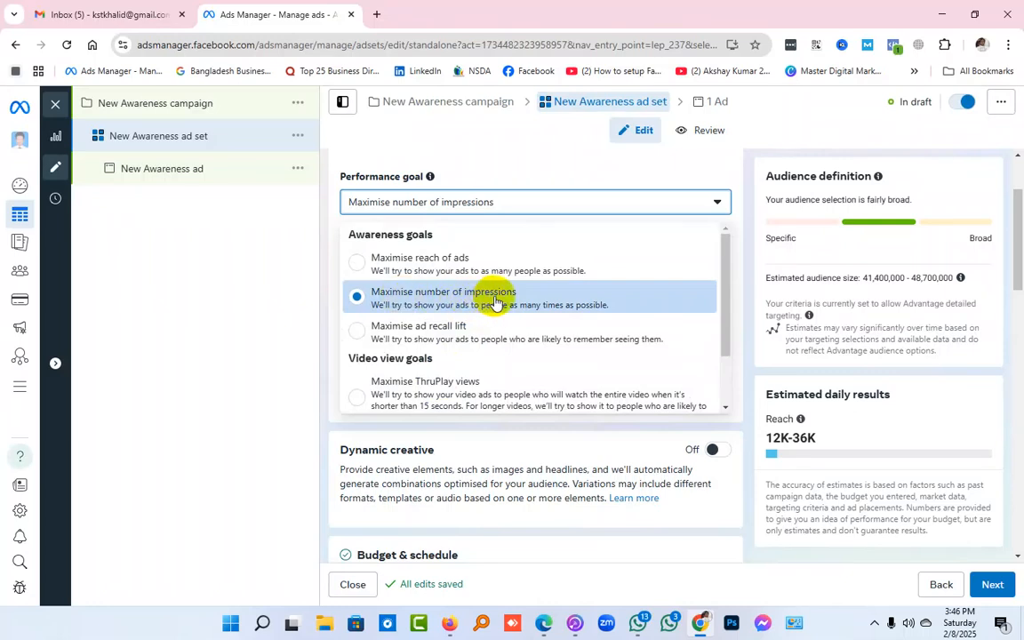
pyautogui.scroll(-2, 494, 301)
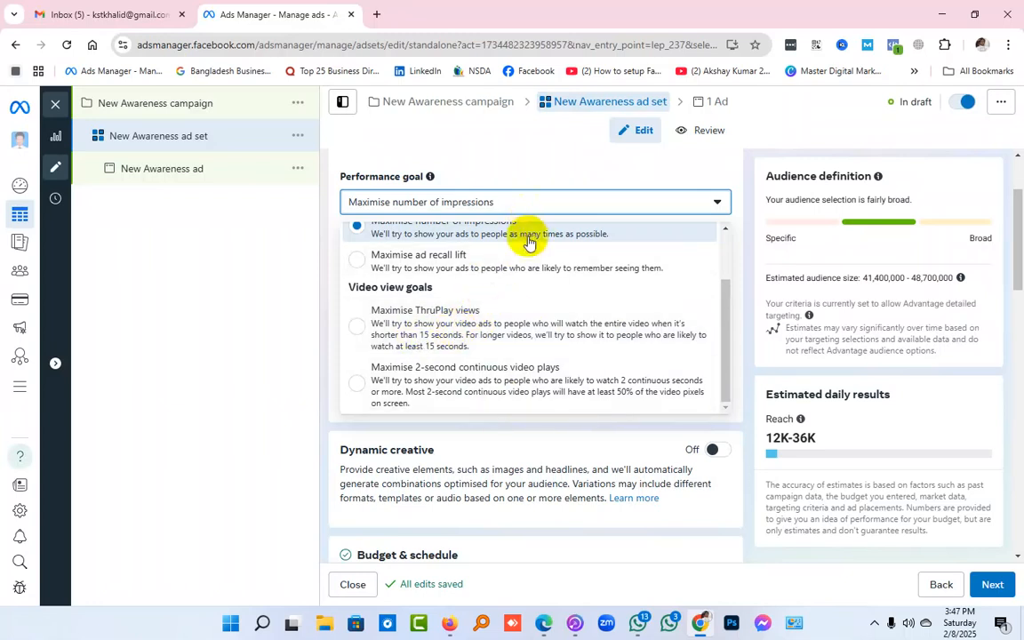
pyautogui.scroll(1, 525, 377)
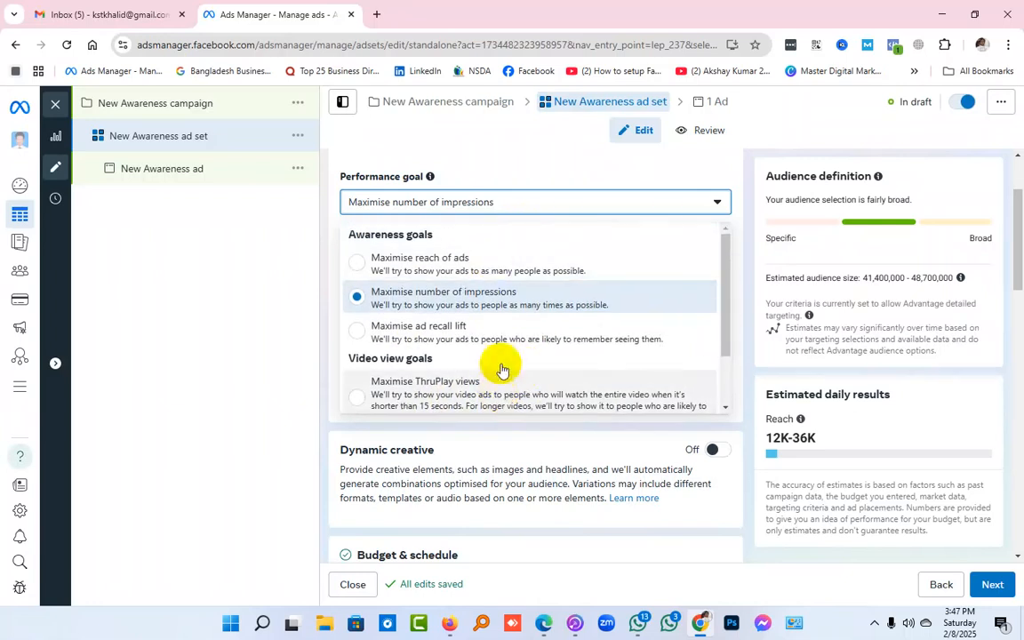
pyautogui.scroll(-1, 727, 276)
pyautogui.scroll(1, 730, 277)
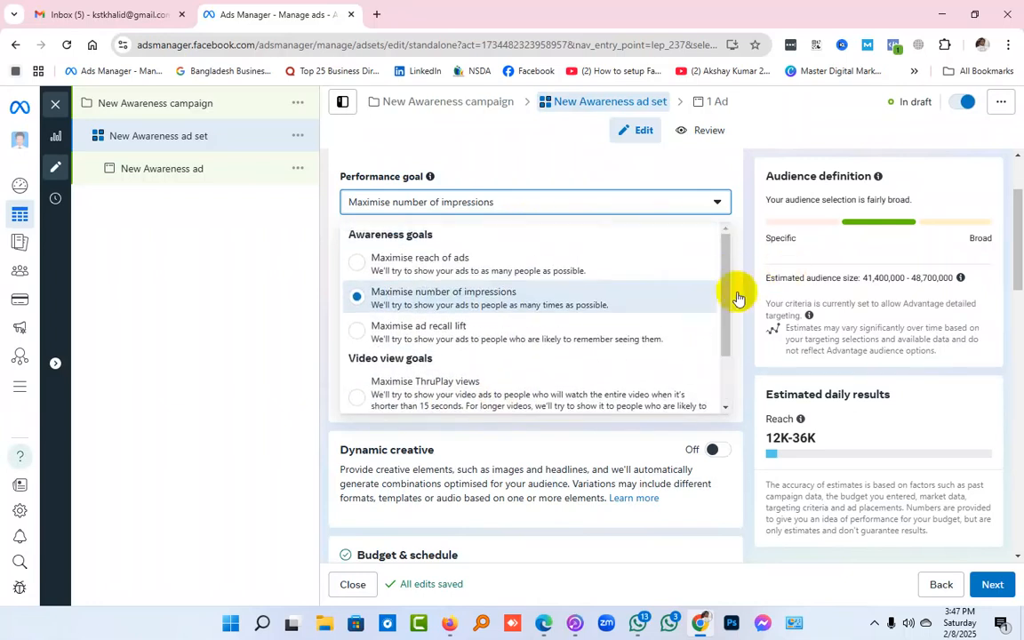
pyautogui.click(567, 311)
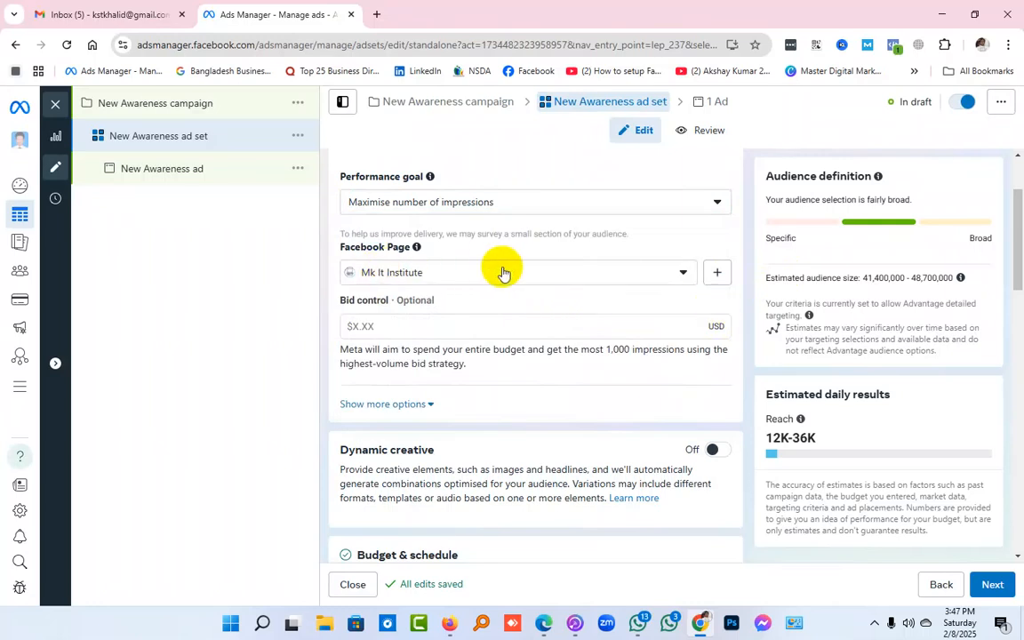
pyautogui.scroll(1, 499, 267)
pyautogui.moveTo(340, 318); pyautogui.dragTo(435, 325)
pyautogui.click(479, 325)
pyautogui.scroll(-1, 479, 325)
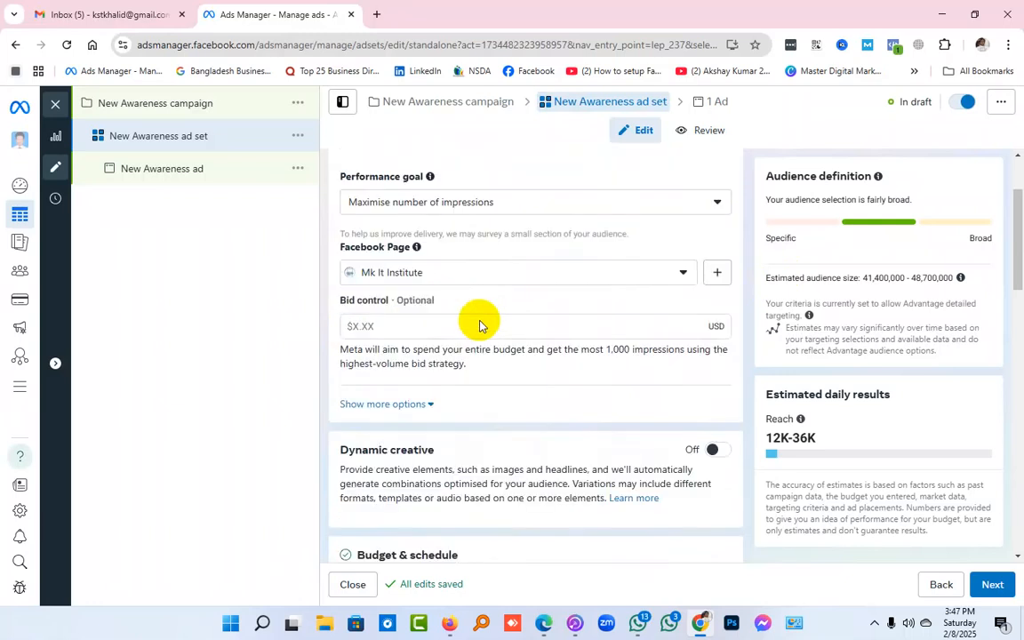
# Select Mk It Institute as the ad set's Facebook Page
pyautogui.click(525, 282)
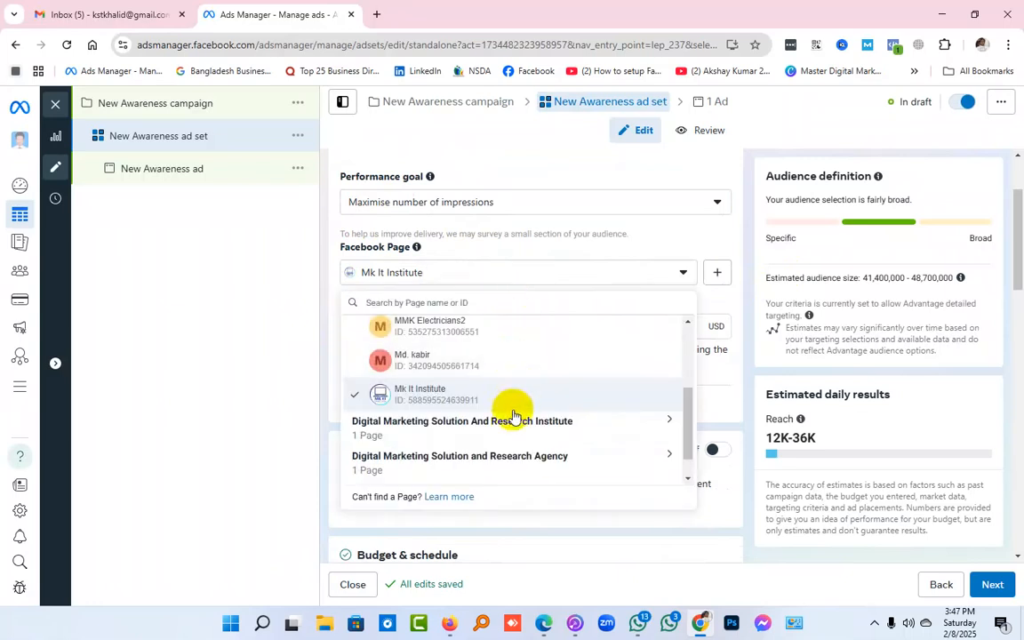
pyautogui.scroll(2, 508, 445)
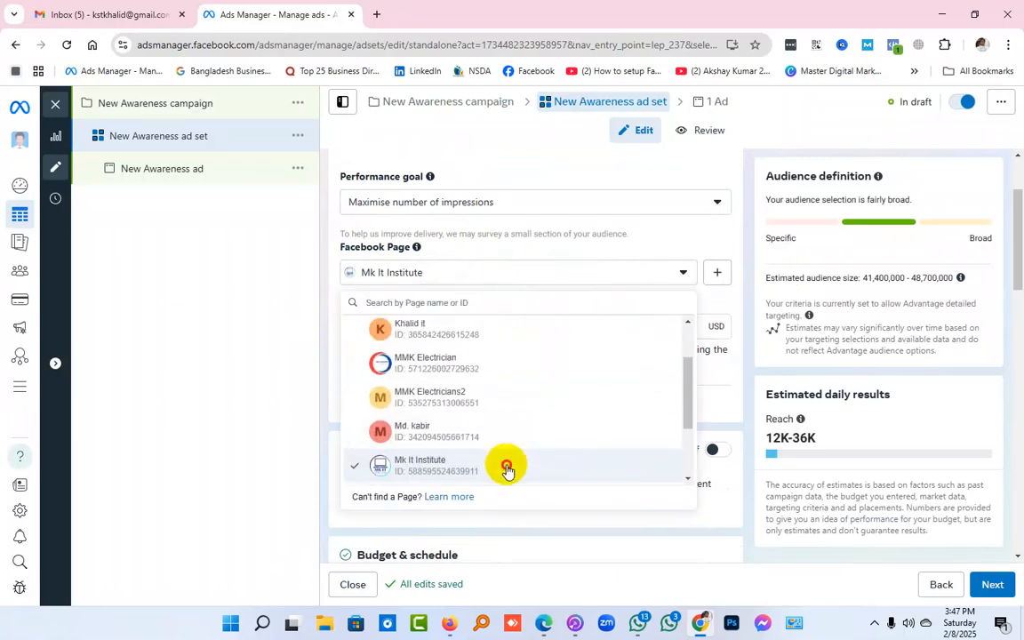
pyautogui.click(505, 462)
# Examine the available Facebook Pages, including the one grouped under Digital Marketing Solution and Research Agency, without changing the selected Page
pyautogui.click(458, 277)
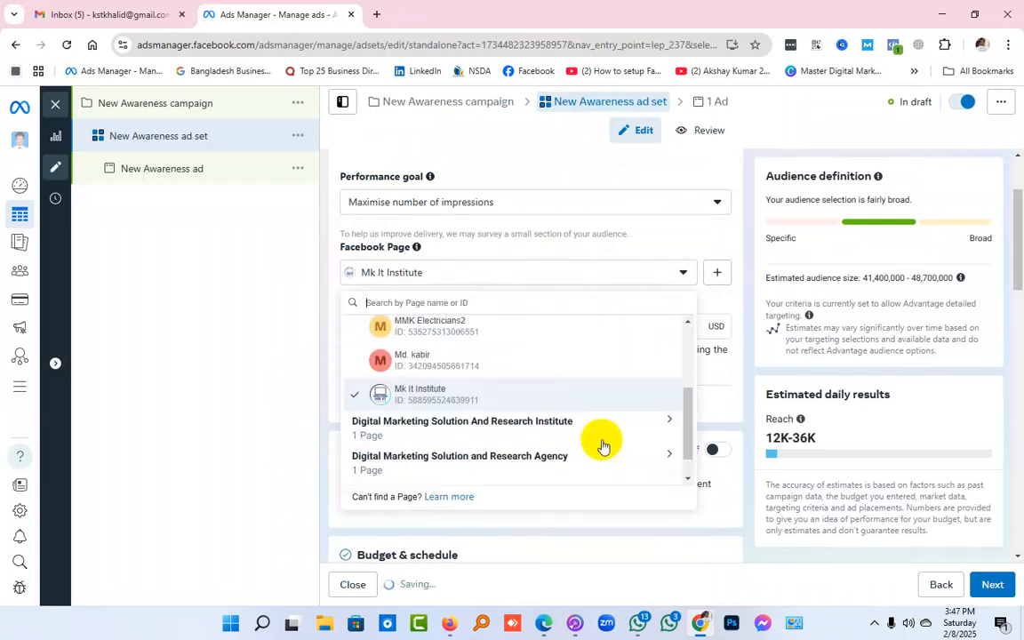
pyautogui.scroll(-1, 578, 430)
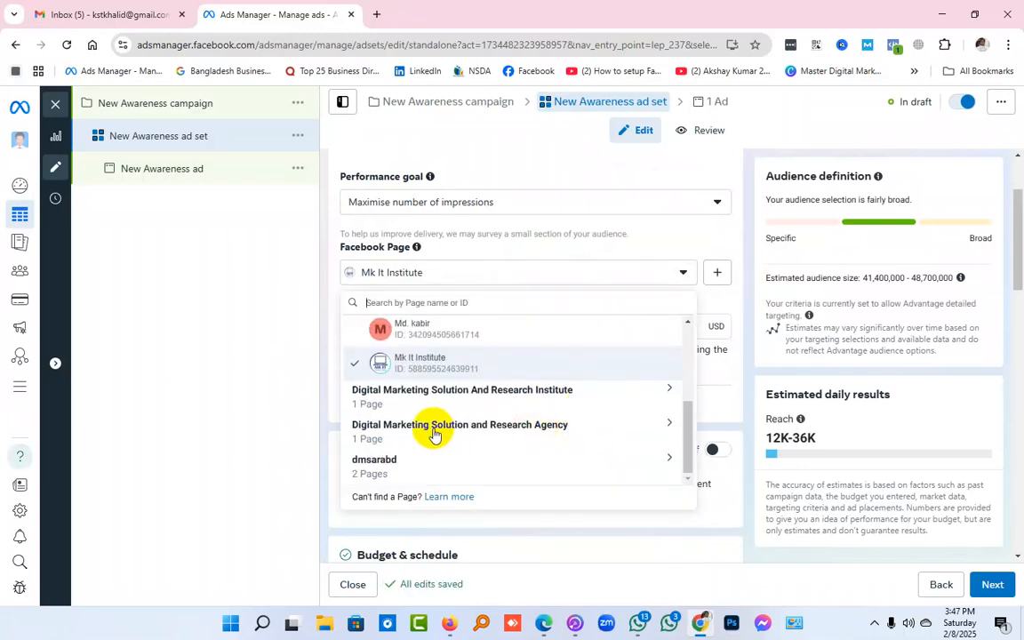
pyautogui.scroll(5, 434, 434)
pyautogui.scroll(-5, 434, 433)
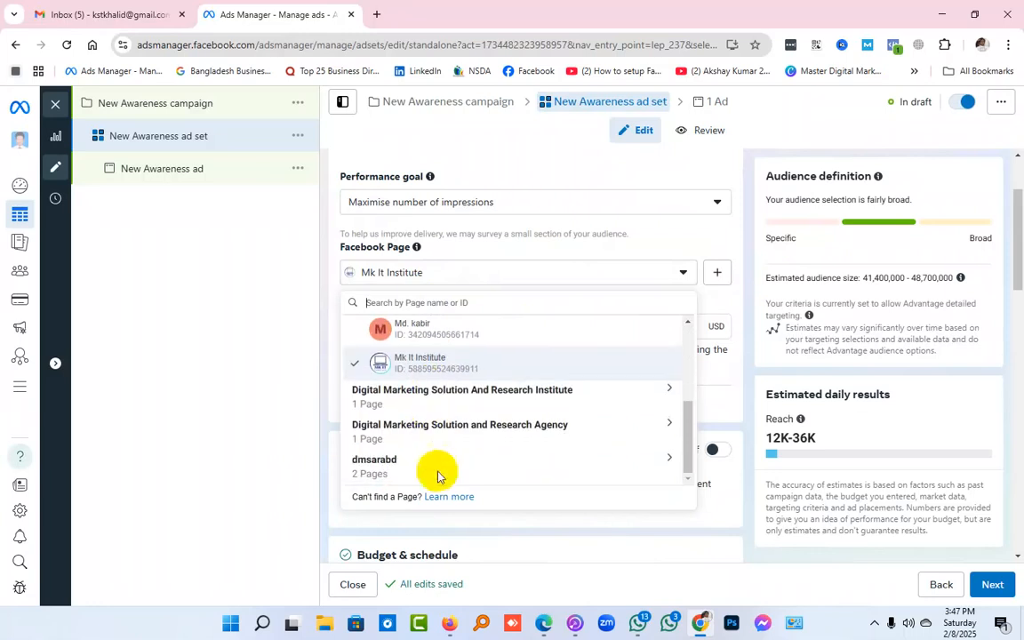
pyautogui.click(467, 434)
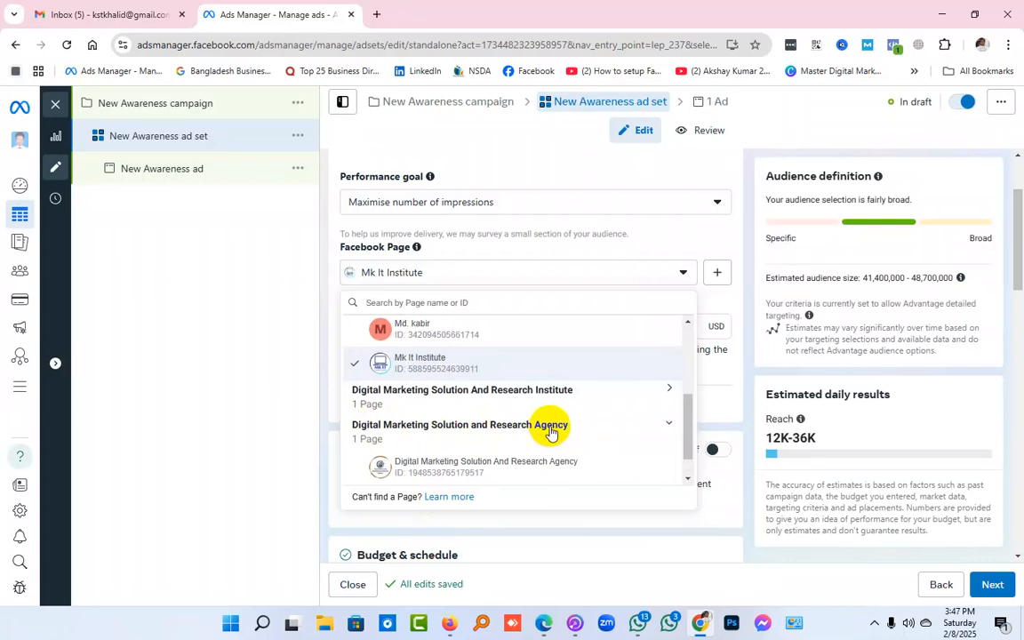
pyautogui.scroll(-1, 549, 427)
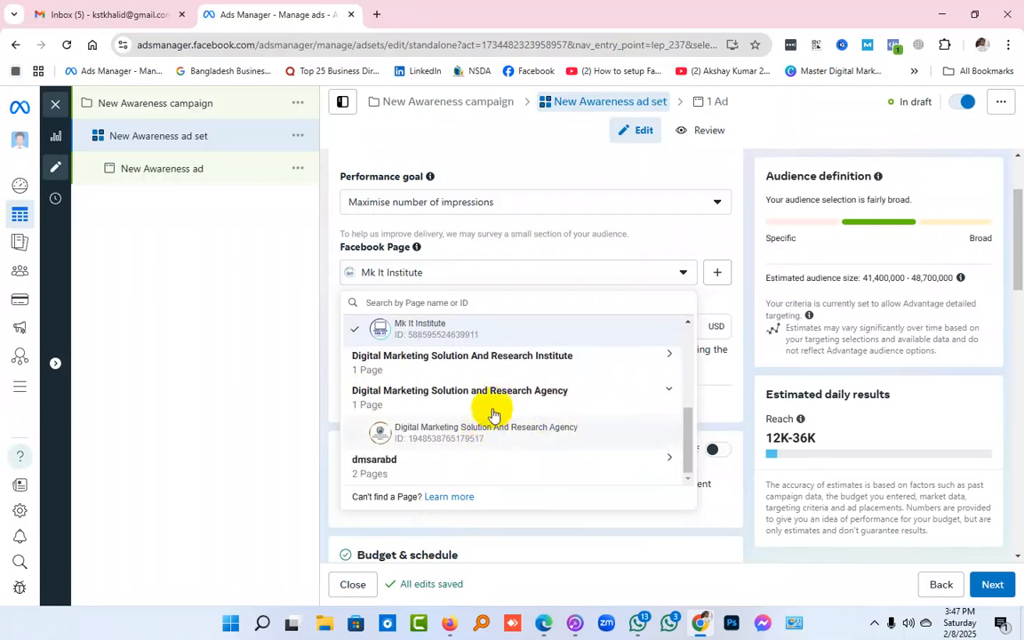
pyautogui.click(496, 397)
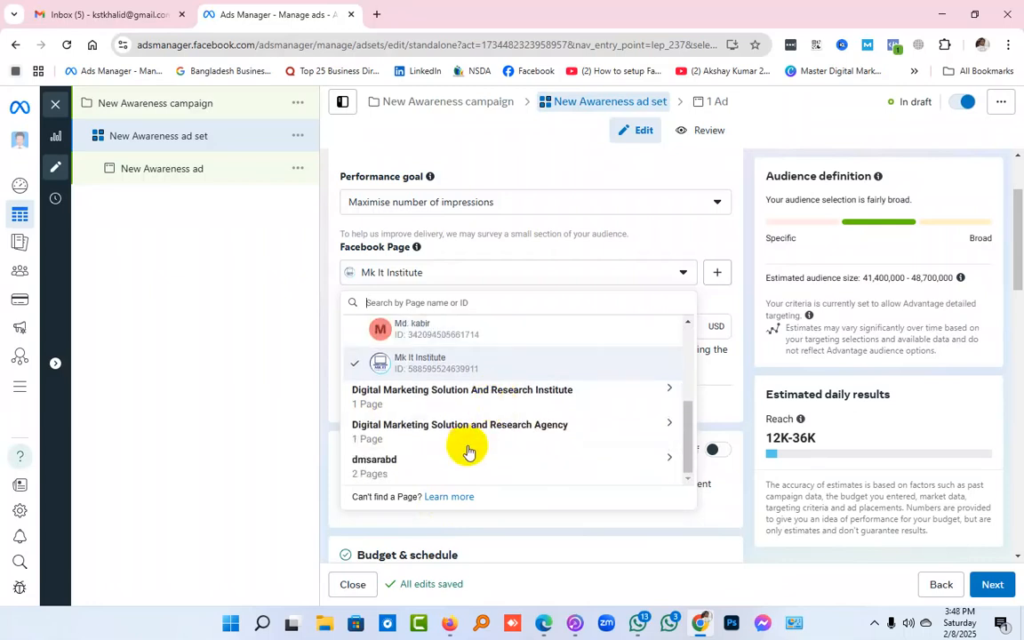
pyautogui.click(412, 435)
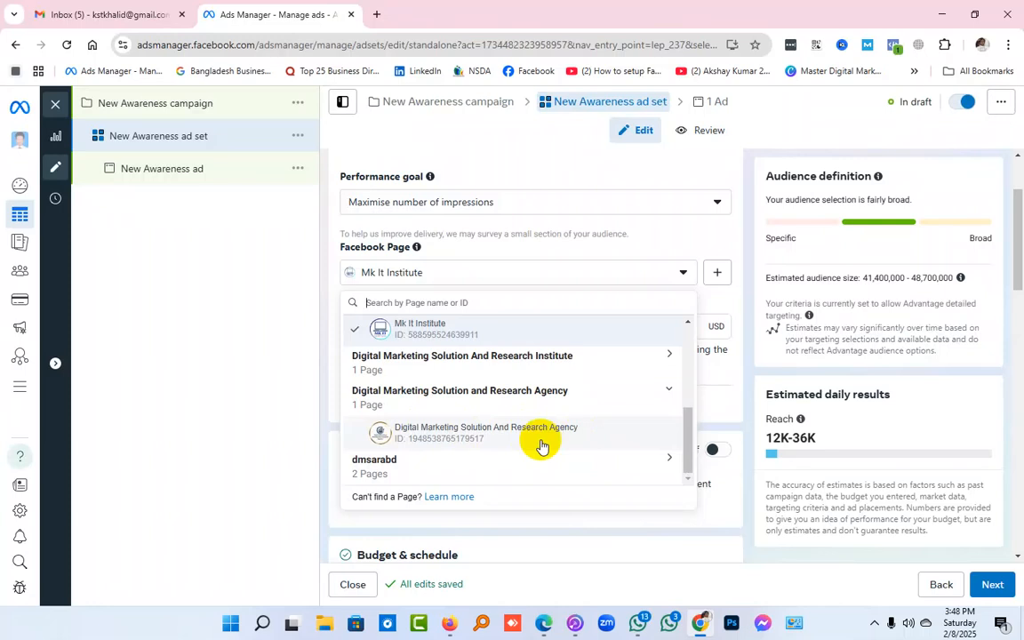
pyautogui.click(736, 372)
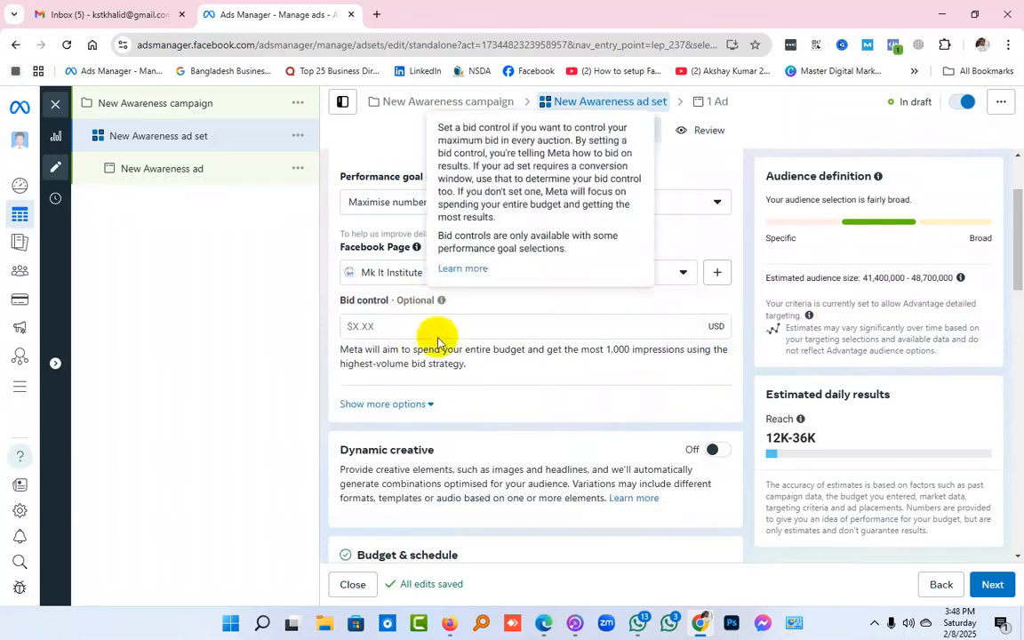
pyautogui.moveTo(343, 297); pyautogui.dragTo(389, 306)
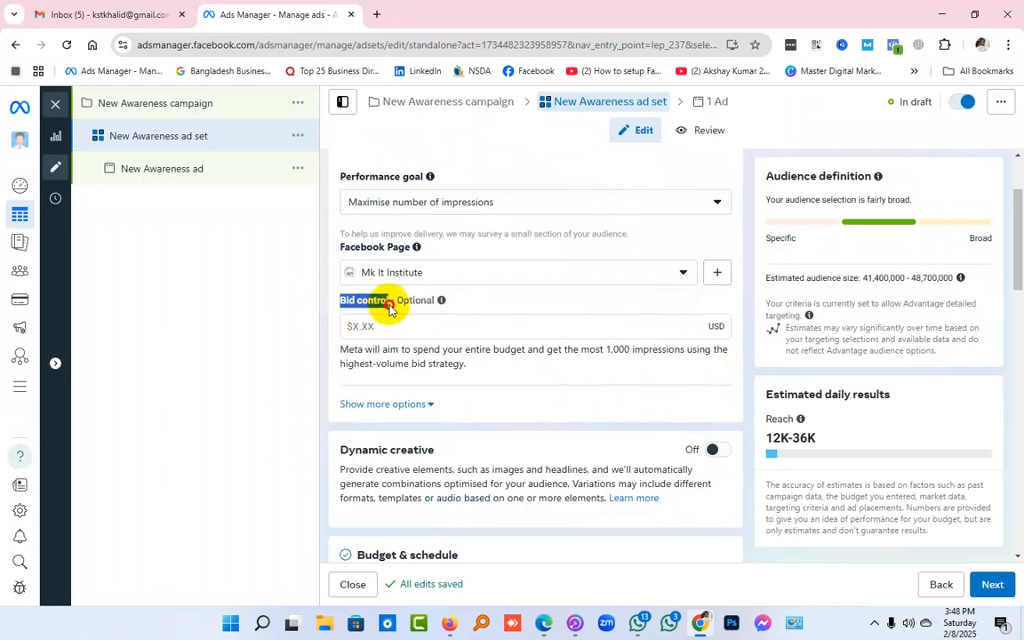
pyautogui.click(504, 307)
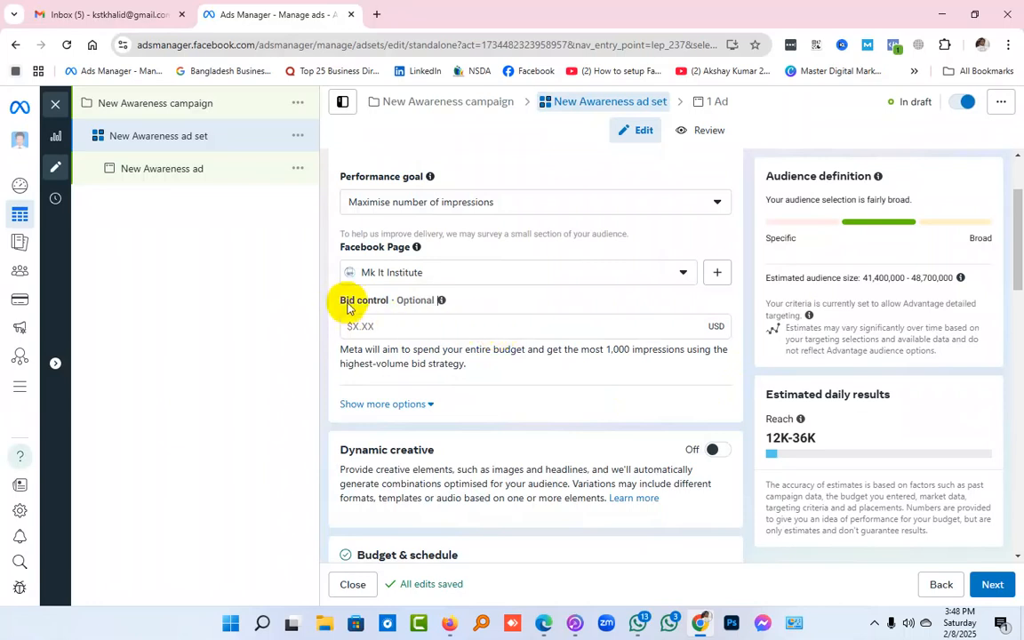
pyautogui.moveTo(338, 303); pyautogui.dragTo(499, 281)
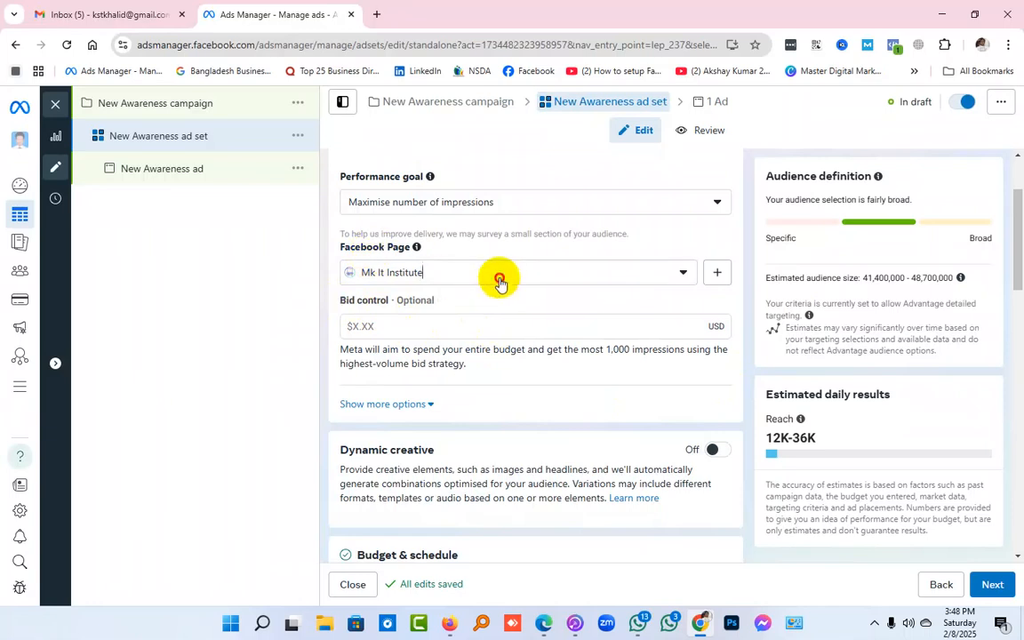
# Look through the personal Facebook Pages and choose Mk It Institute again for the ad set
pyautogui.click(500, 281)
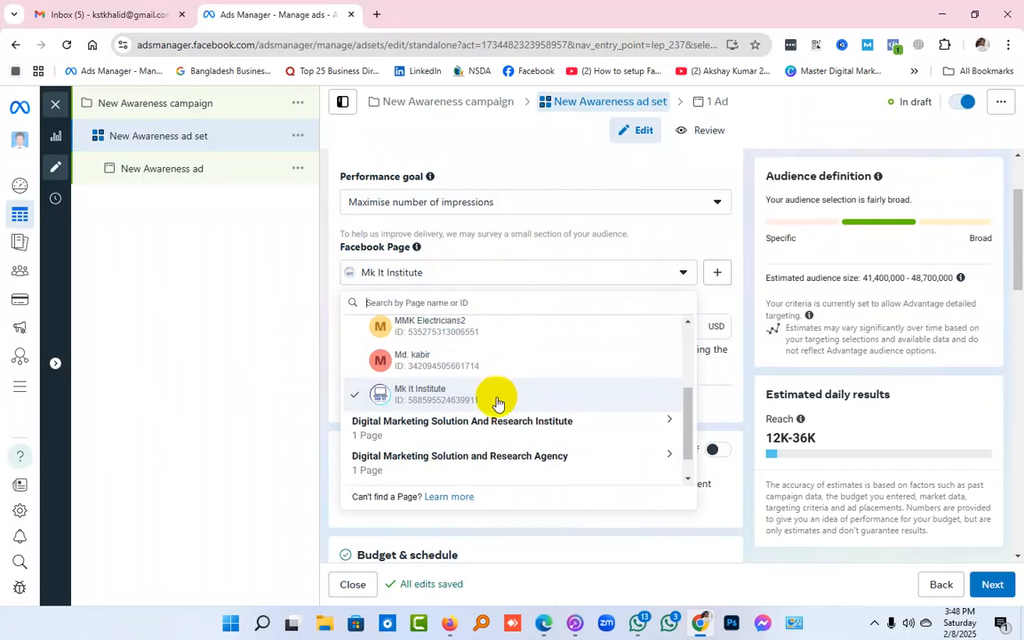
pyautogui.scroll(3, 502, 396)
pyautogui.scroll(-4, 496, 394)
pyautogui.scroll(1, 480, 394)
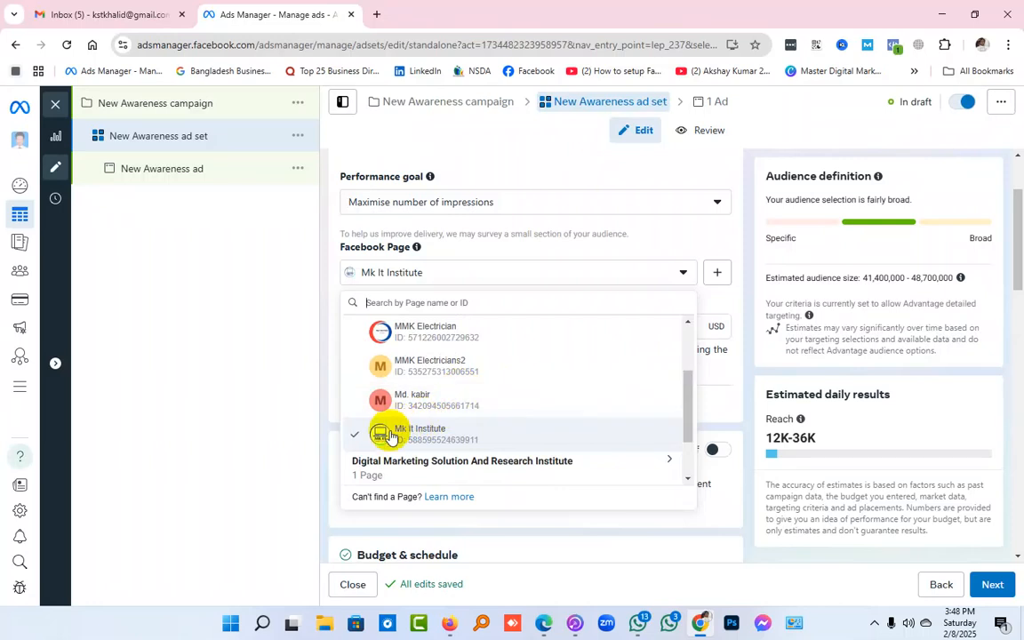
pyautogui.click(440, 434)
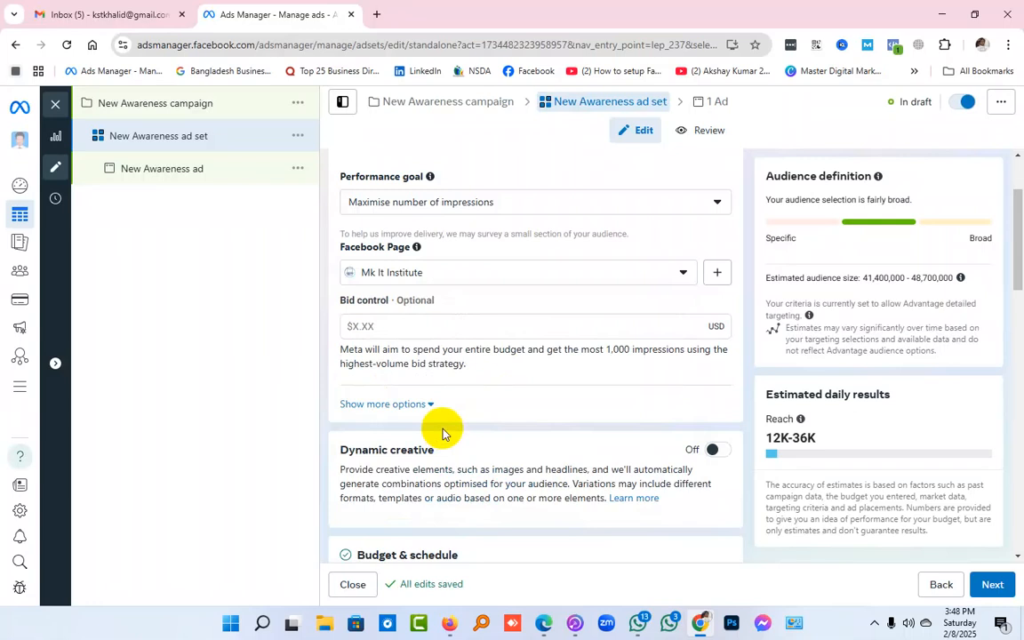
# Examine the Pages grouped under Personal, Digital Marketing Solution and Research Agency, and Digital Marketing Solution And Research Institute, keeping Mk It Institute selected
pyautogui.click(518, 276)
pyautogui.scroll(-1, 504, 375)
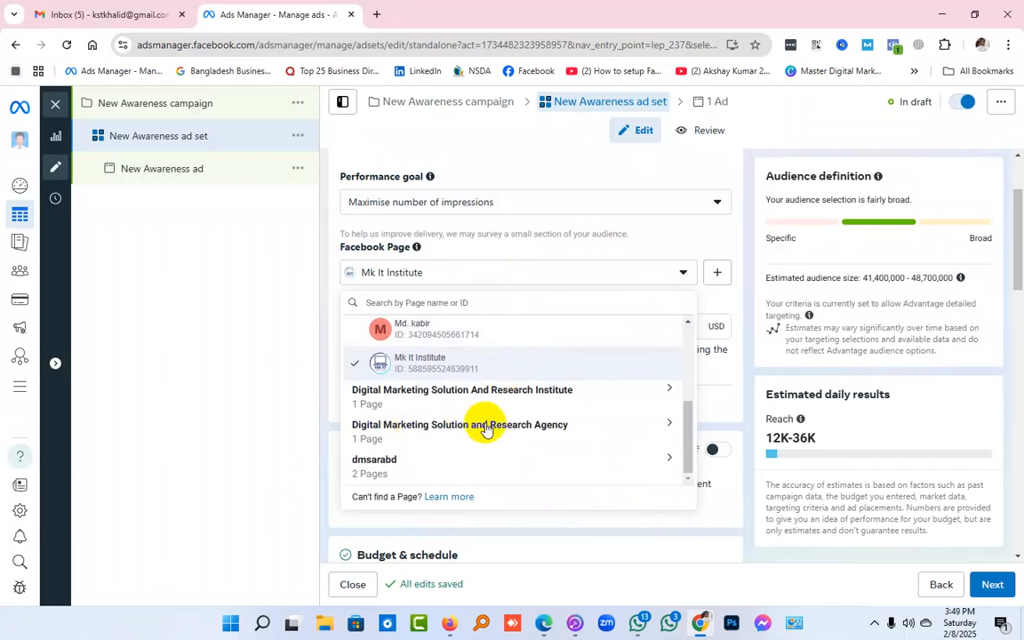
pyautogui.scroll(5, 487, 422)
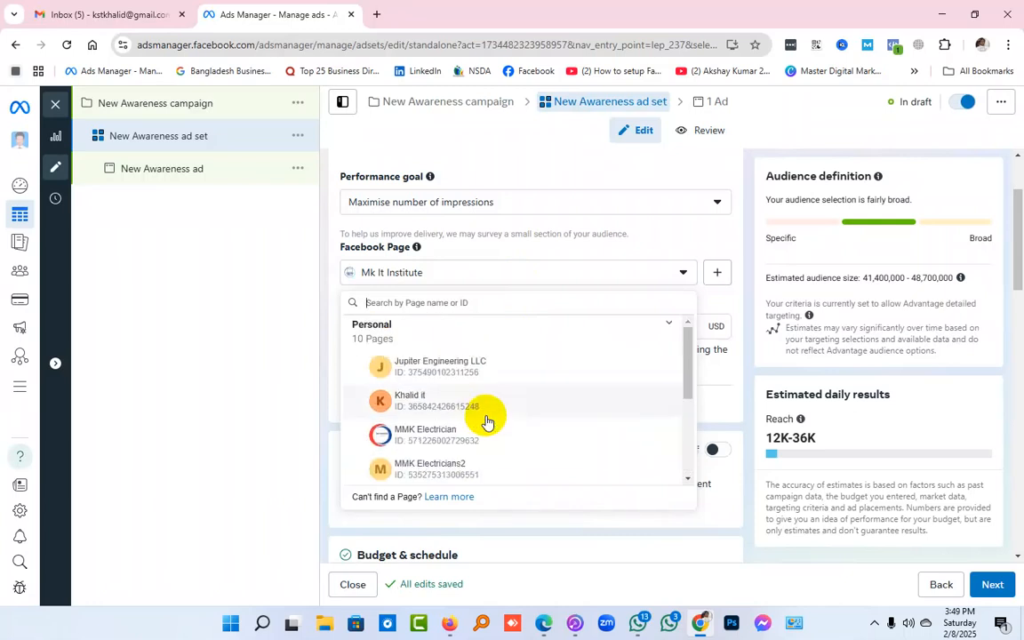
pyautogui.scroll(-5, 487, 422)
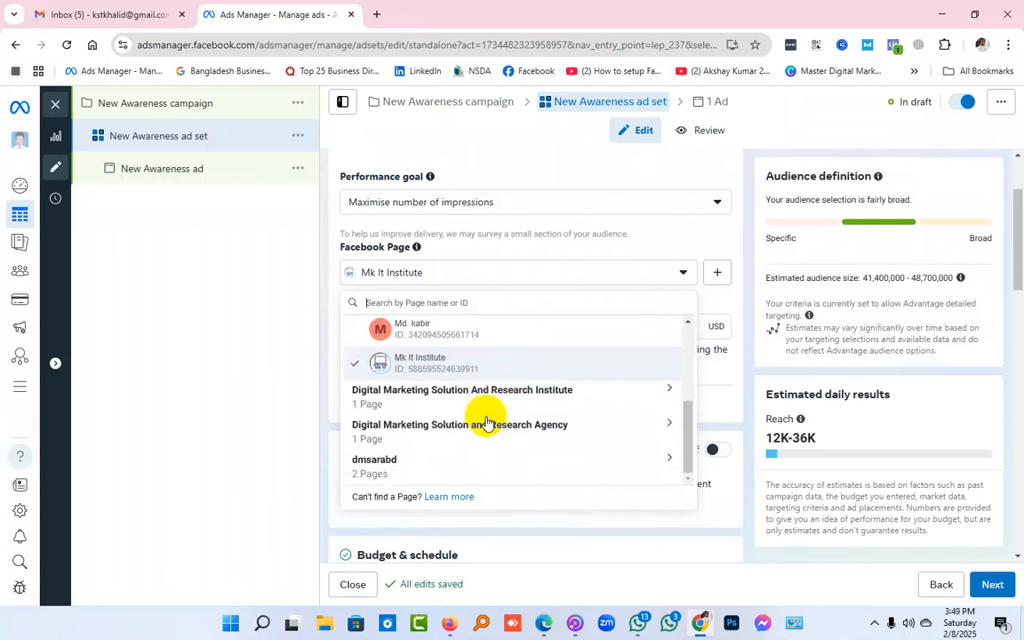
pyautogui.scroll(5, 487, 422)
pyautogui.scroll(-5, 487, 422)
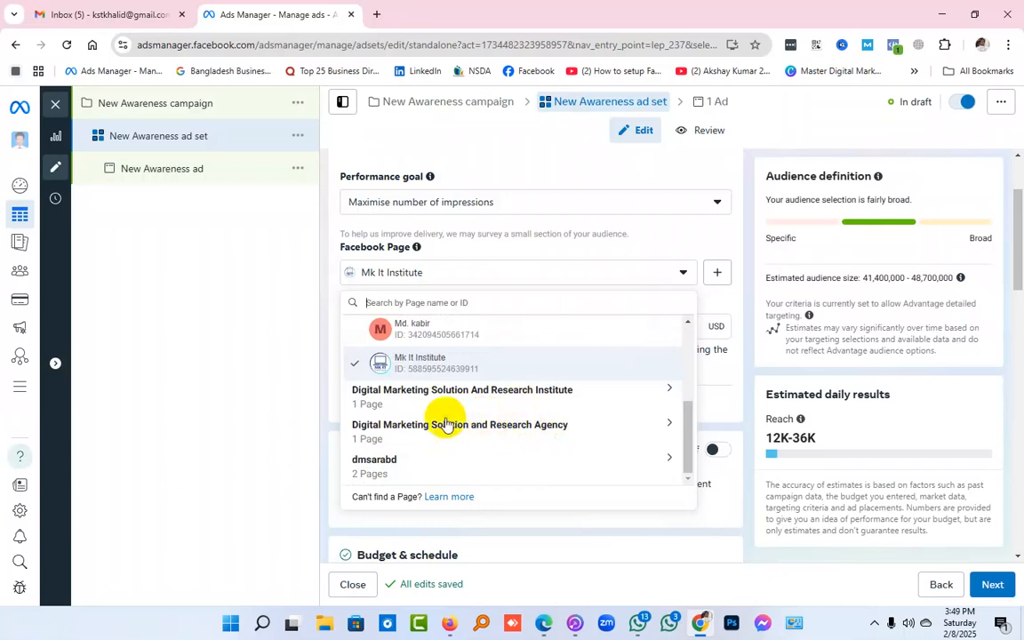
pyautogui.click(520, 434)
pyautogui.click(662, 428)
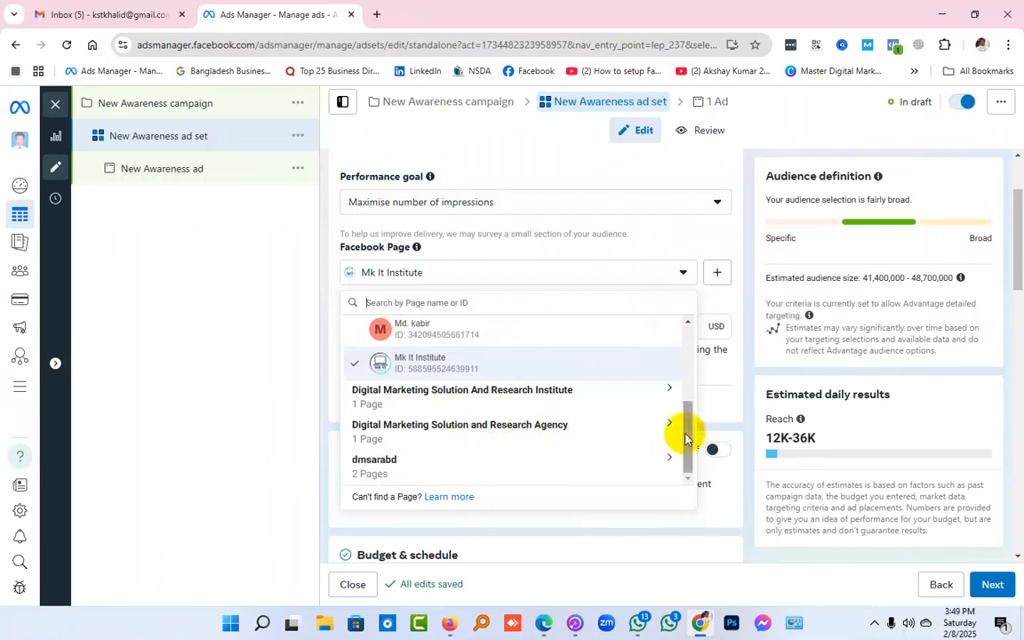
pyautogui.click(667, 427)
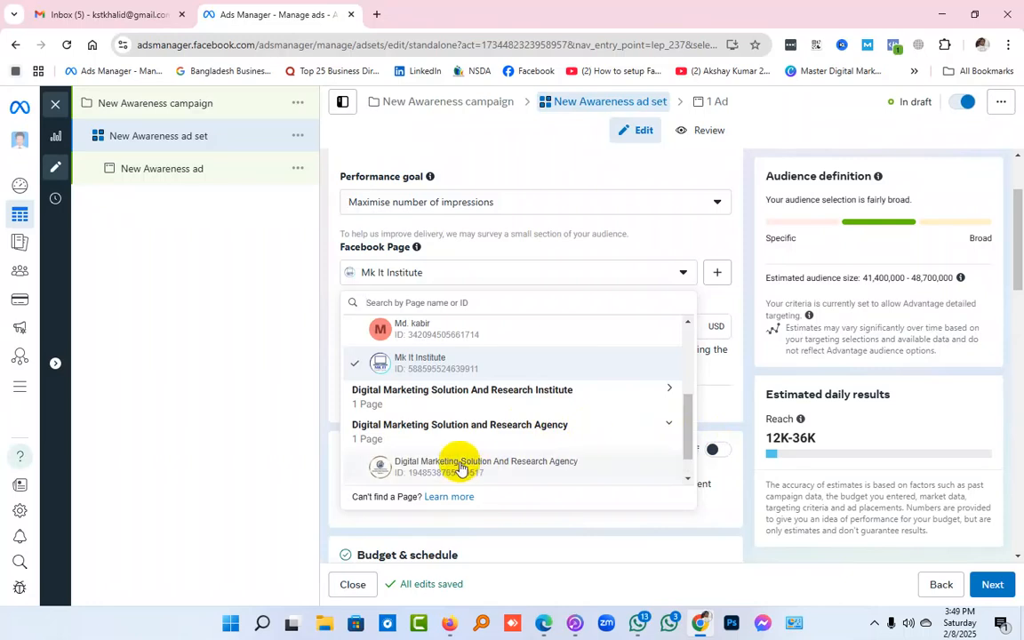
pyautogui.click(513, 400)
pyautogui.scroll(-2, 504, 456)
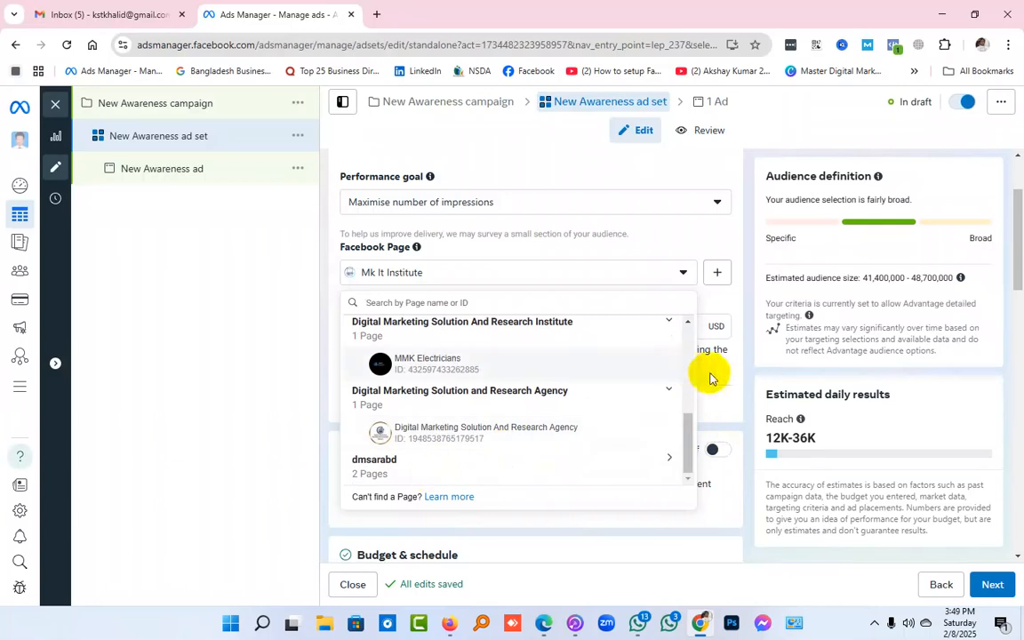
pyautogui.click(749, 400)
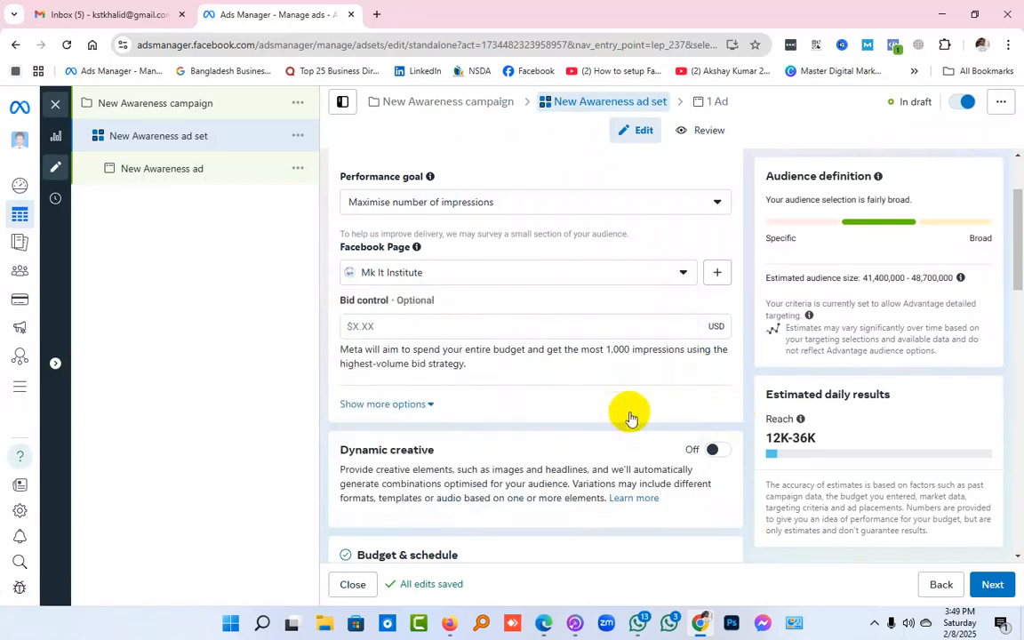
# Set the ad set's optional bid control to $0.50
pyautogui.scroll(-2, 629, 412)
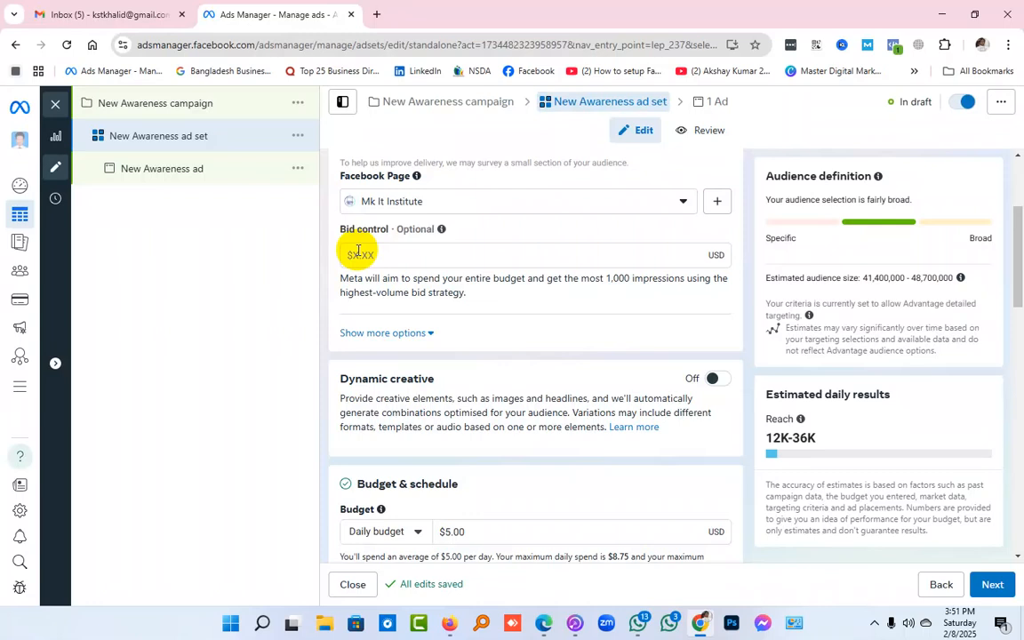
pyautogui.click(388, 256)
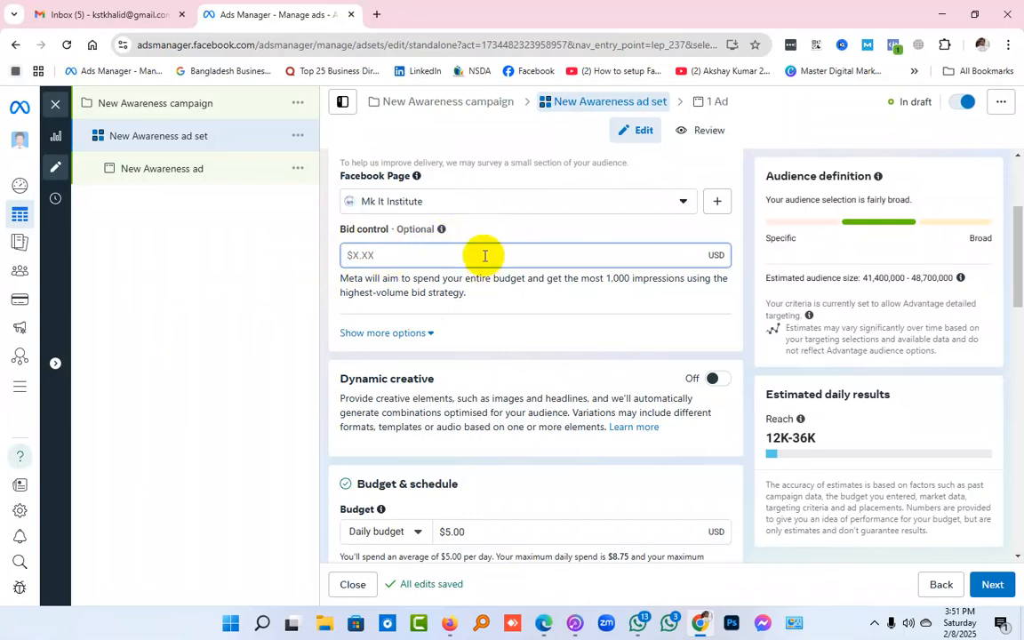
pyautogui.write('.50')
pyautogui.click(745, 235)
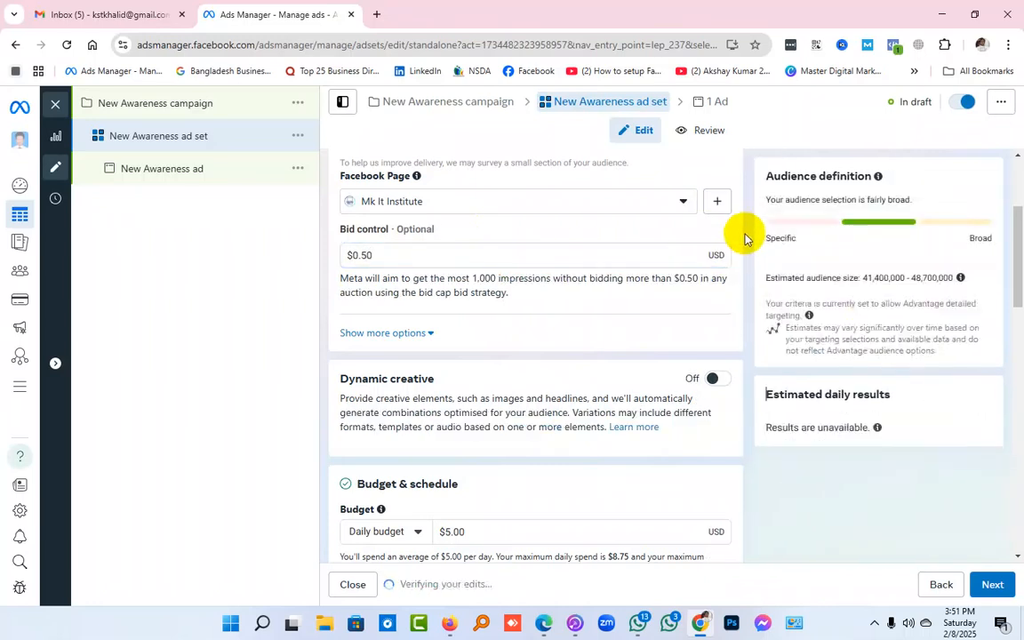
# Review the ad set's name, awareness, dynamic creative, and budget and schedule settings alongside the audience definition
pyautogui.scroll(2, 745, 237)
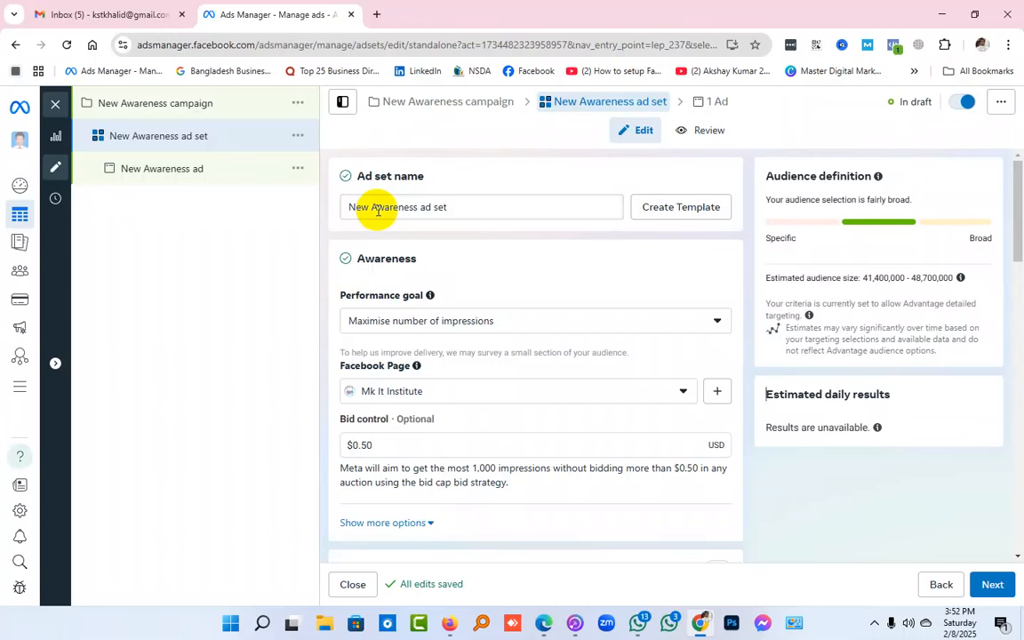
pyautogui.click(371, 210)
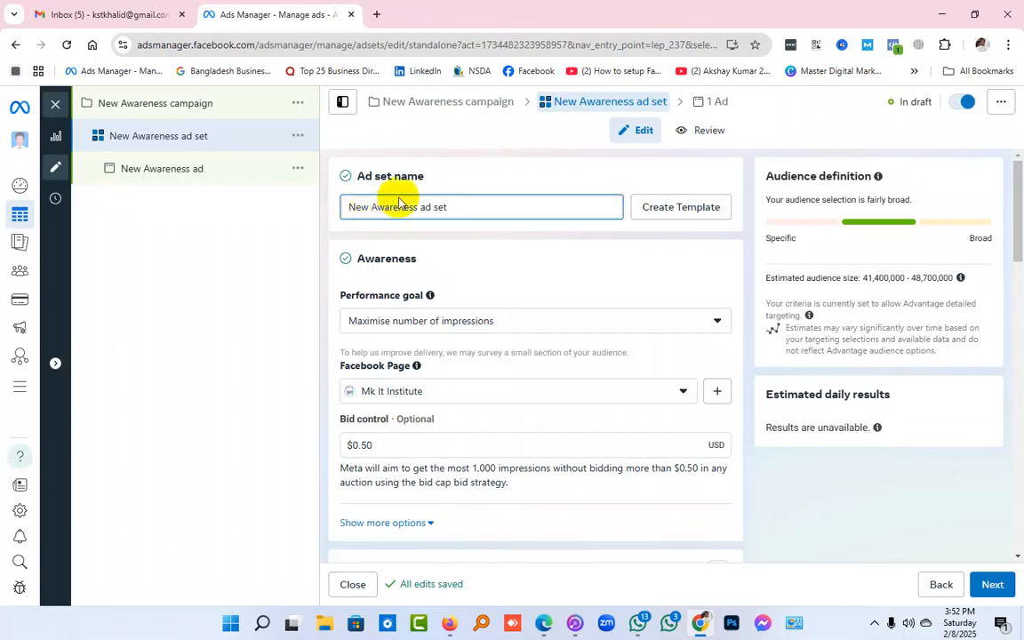
pyautogui.click(453, 158)
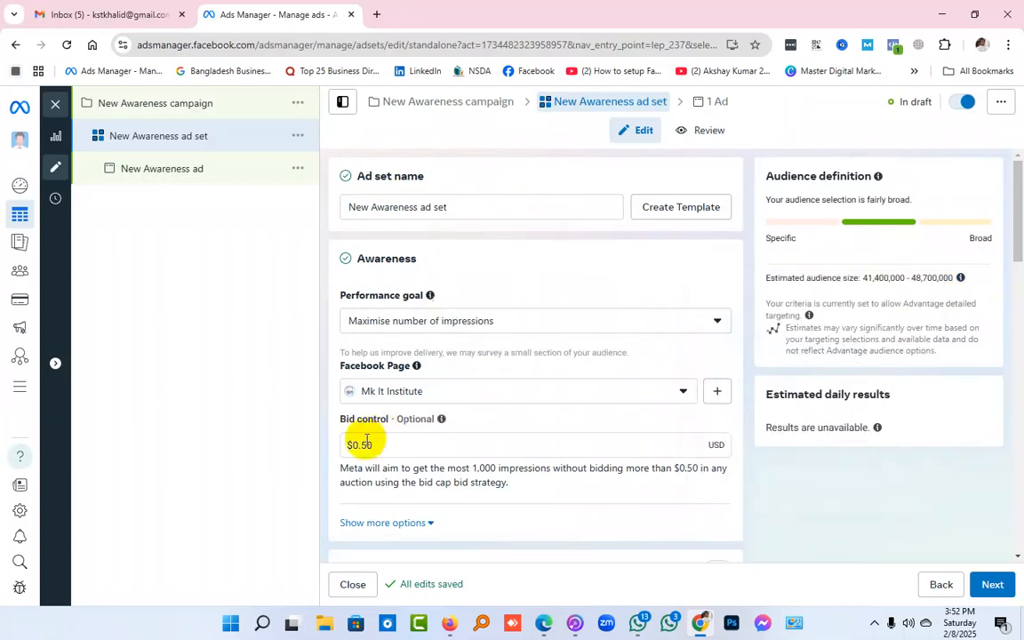
pyautogui.scroll(-4, 620, 285)
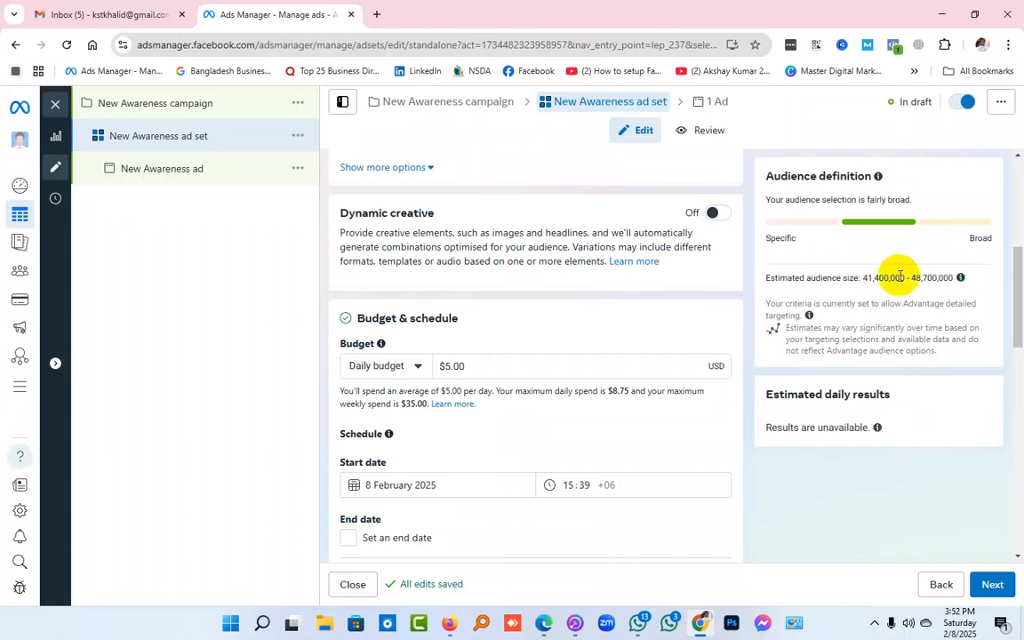
pyautogui.scroll(3, 512, 281)
pyautogui.scroll(-1, 512, 285)
pyautogui.scroll(-1, 511, 285)
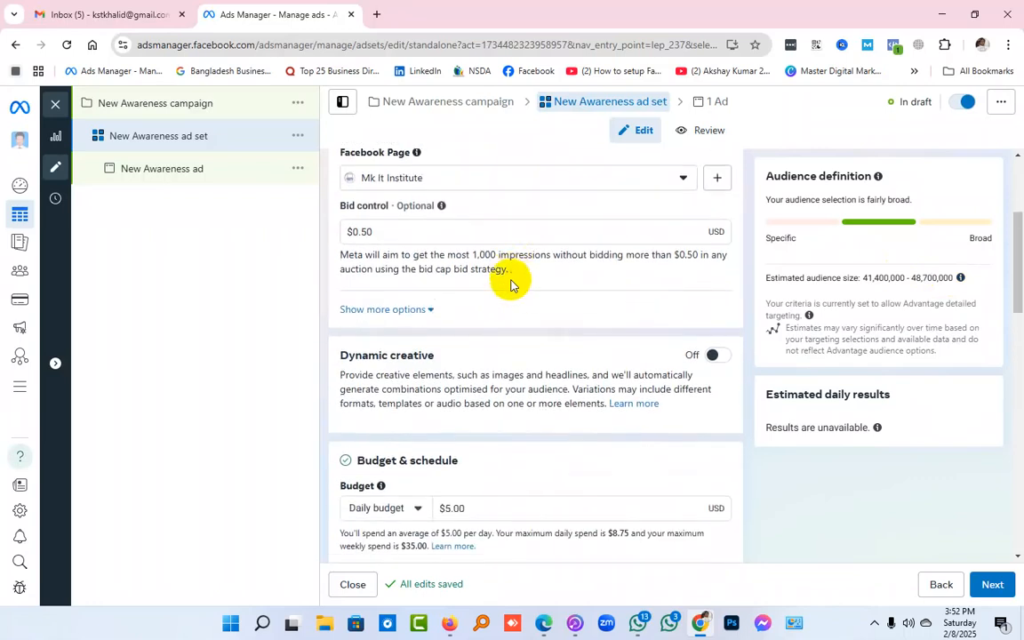
pyautogui.scroll(-1, 533, 262)
pyautogui.scroll(1, 533, 267)
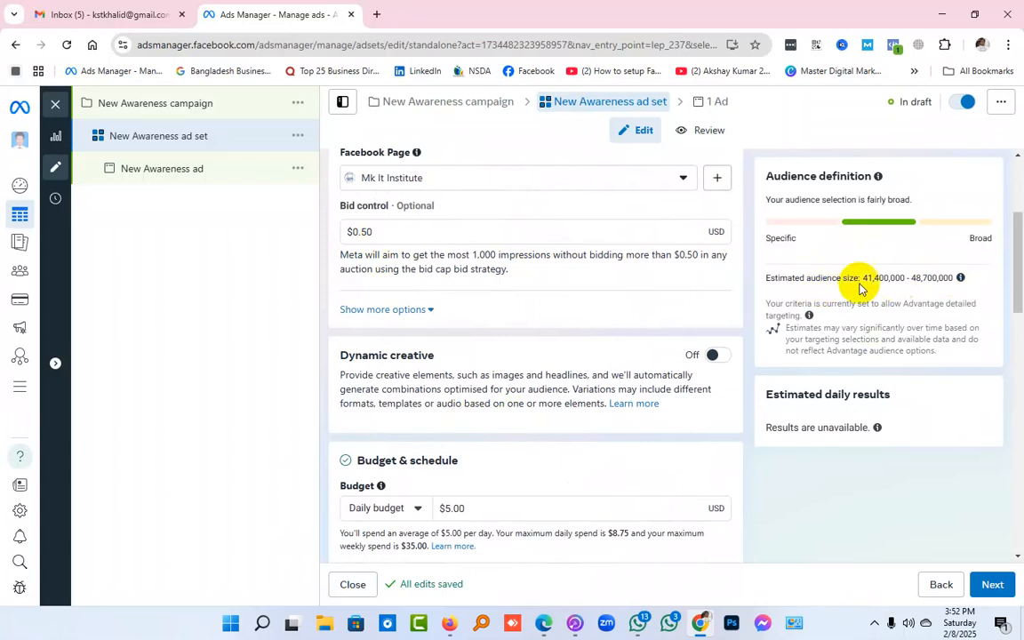
pyautogui.scroll(1, 521, 312)
pyautogui.scroll(3, 521, 312)
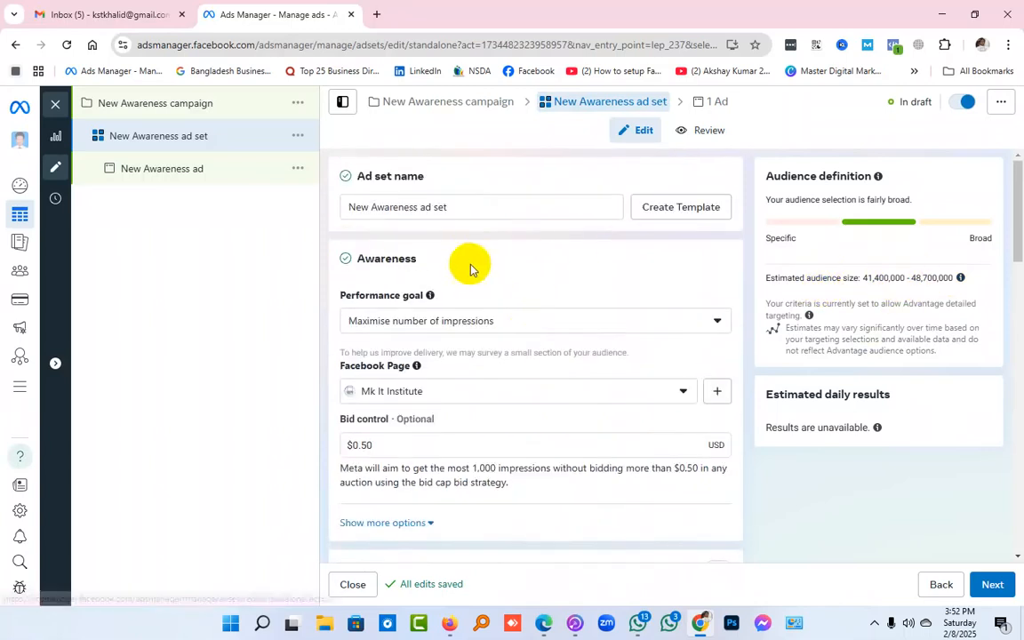
# Clear the amount in the ad set's optional bid control
pyautogui.scroll(-2, 528, 268)
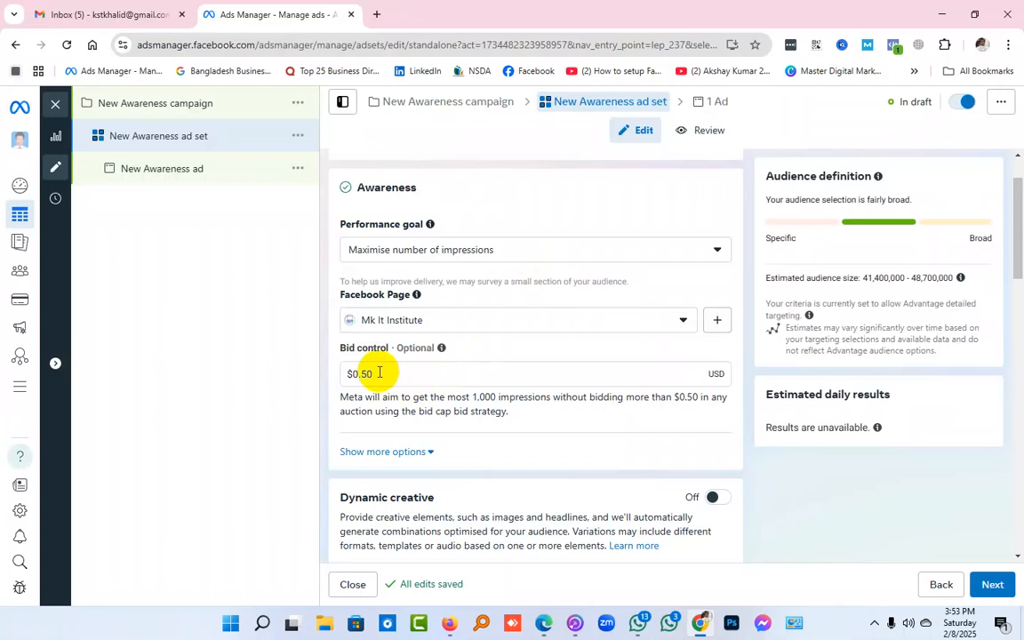
pyautogui.click(379, 374)
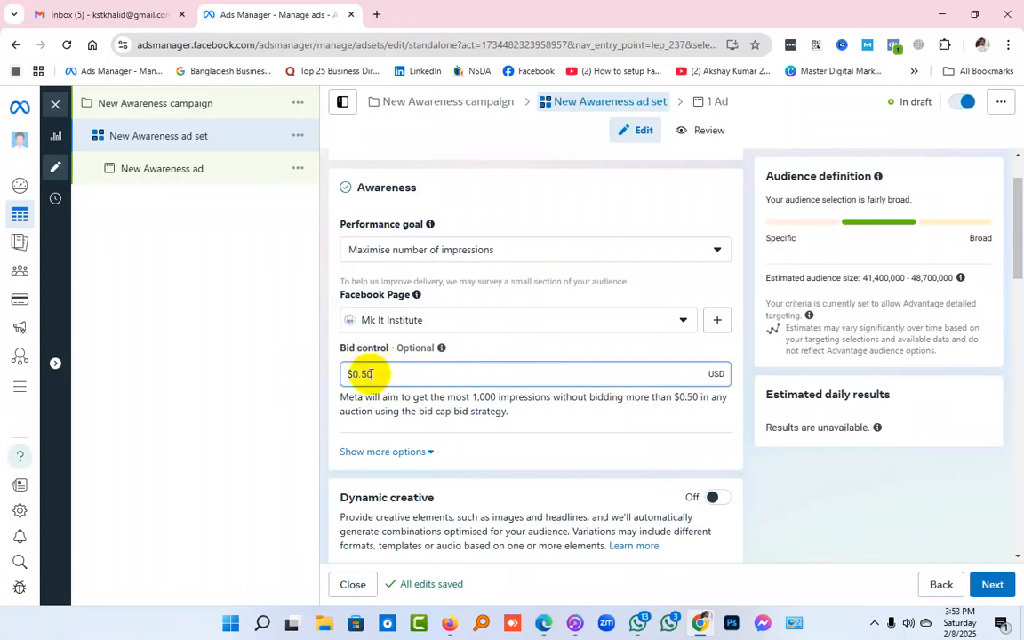
pyautogui.scroll(-3, 373, 372)
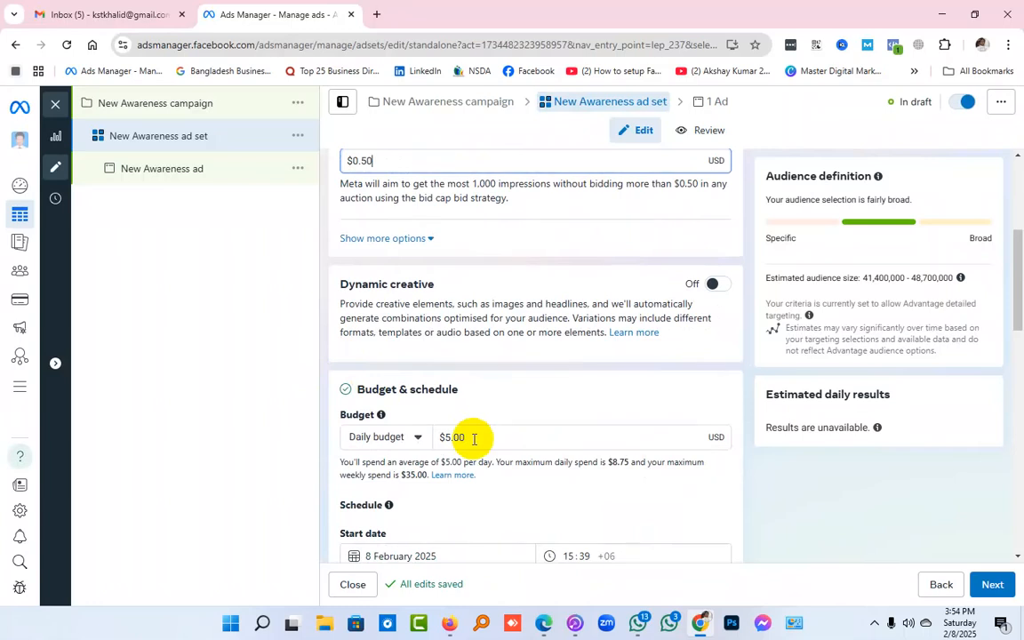
pyautogui.scroll(2, 469, 449)
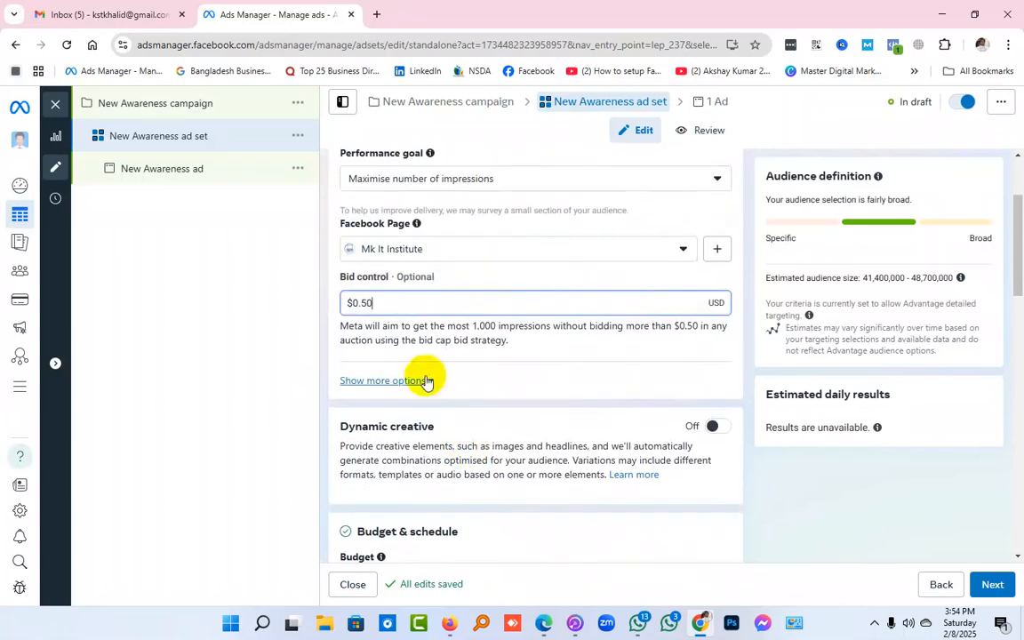
pyautogui.moveTo(393, 304); pyautogui.dragTo(316, 306)
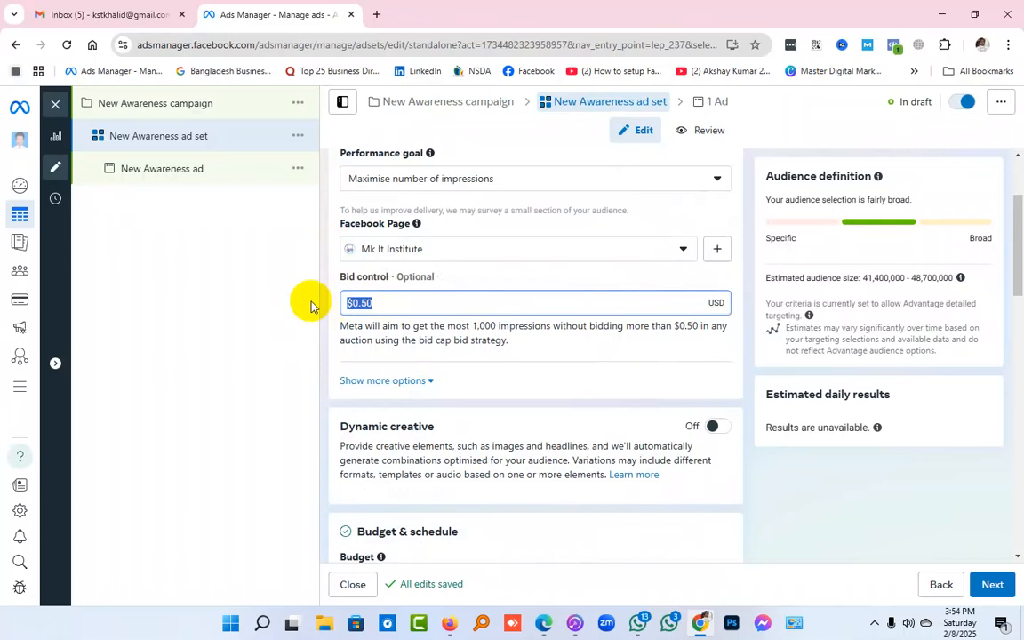
pyautogui.press('BackSpace')
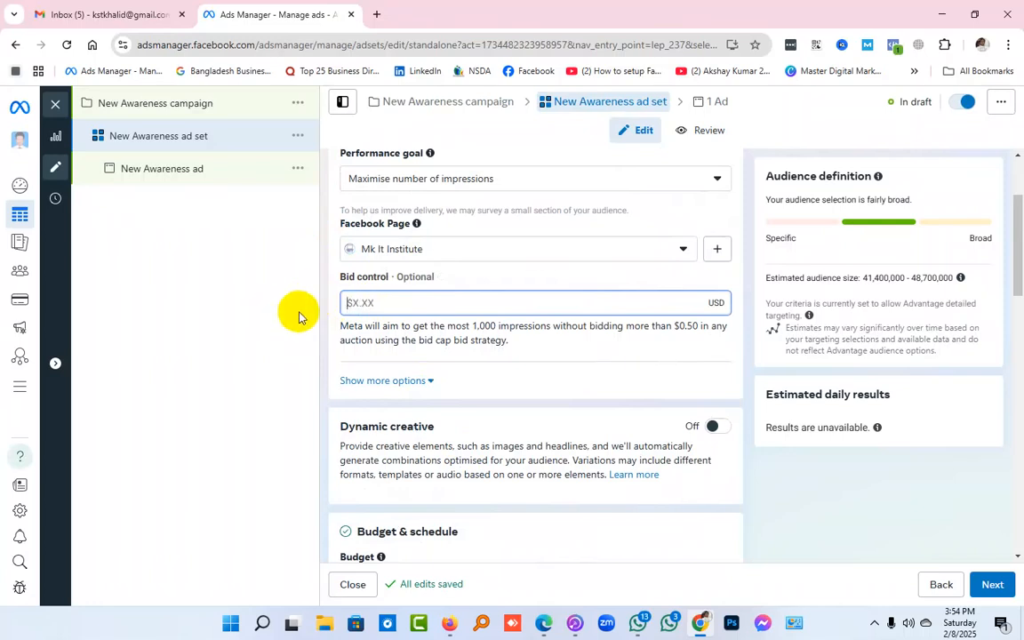
# Set the ad set's daily budget to $1.00 and check the estimated daily reach
pyautogui.scroll(-2, 320, 328)
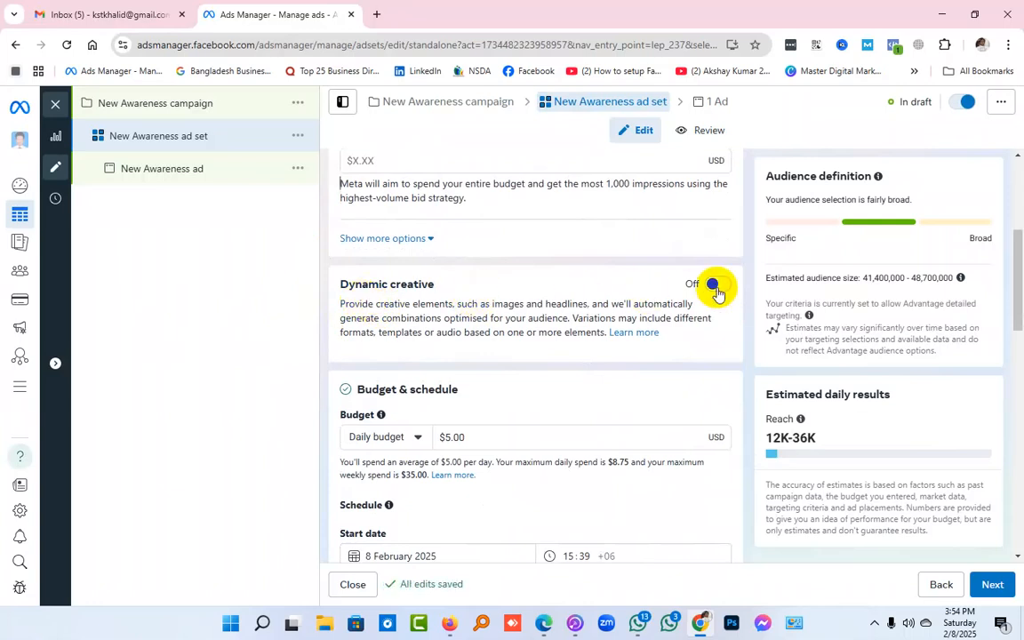
pyautogui.scroll(-2, 702, 292)
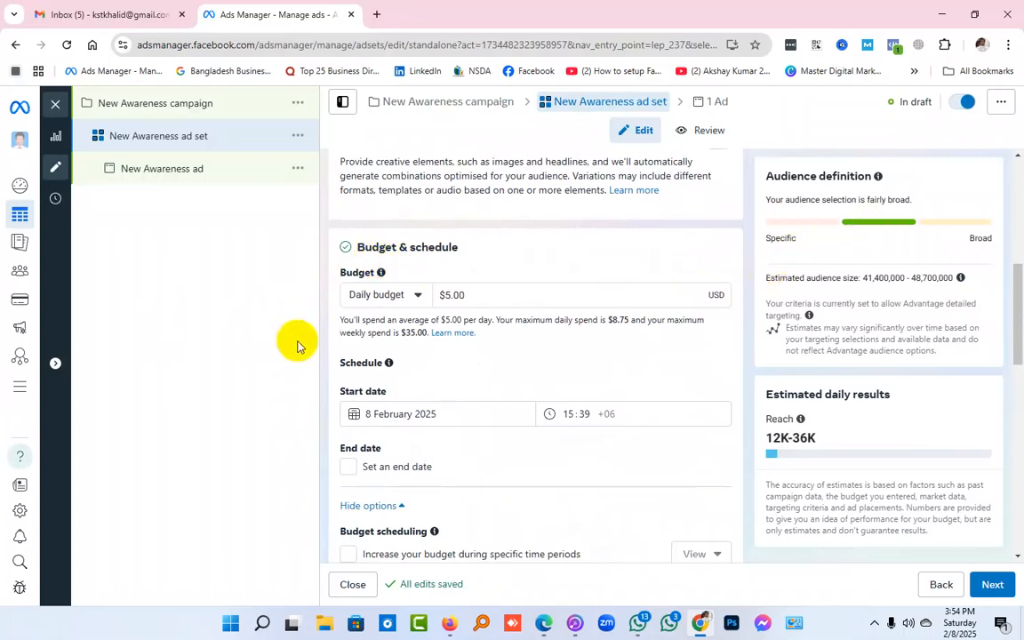
pyautogui.click(449, 295)
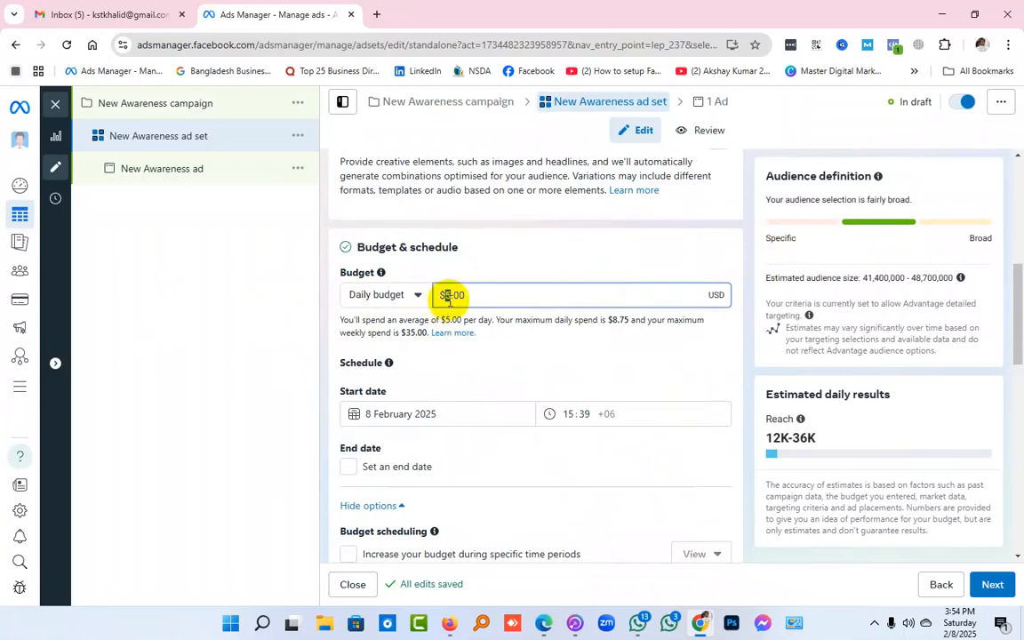
pyautogui.write('1')
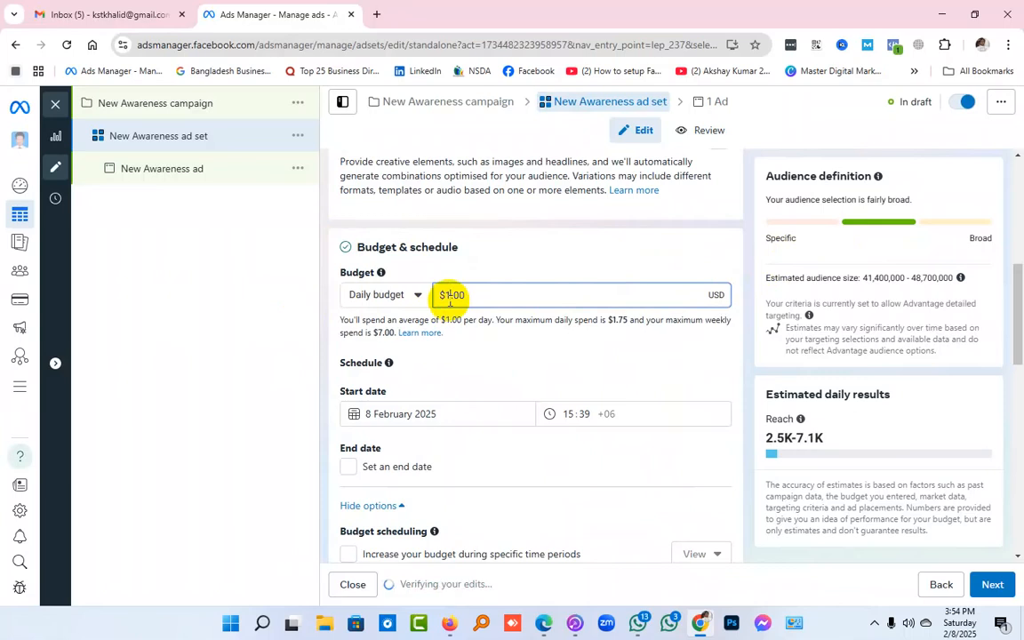
pyautogui.click(520, 243)
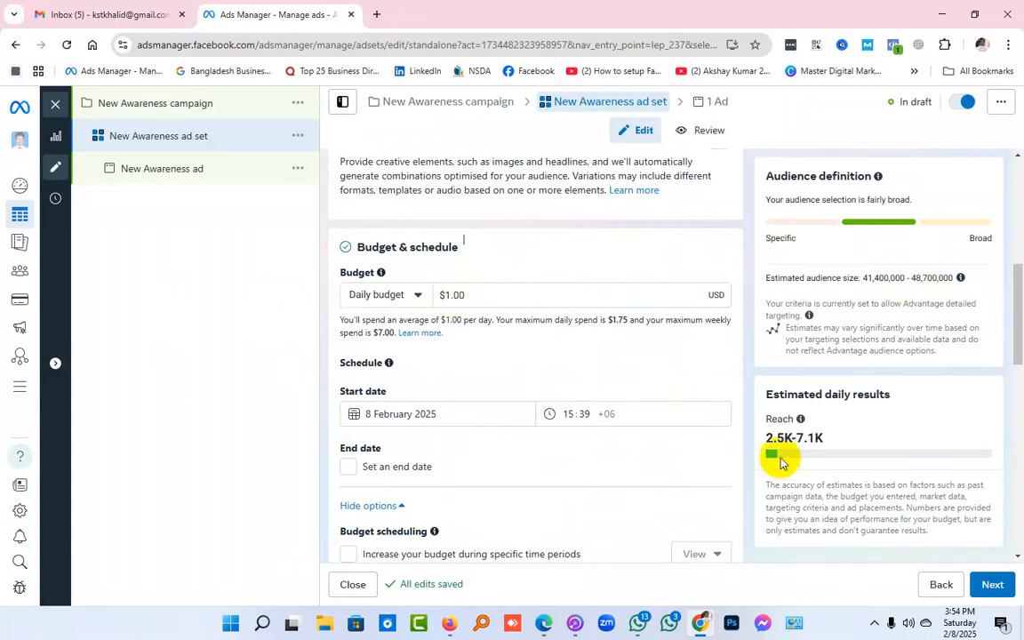
pyautogui.moveTo(768, 437); pyautogui.dragTo(829, 439)
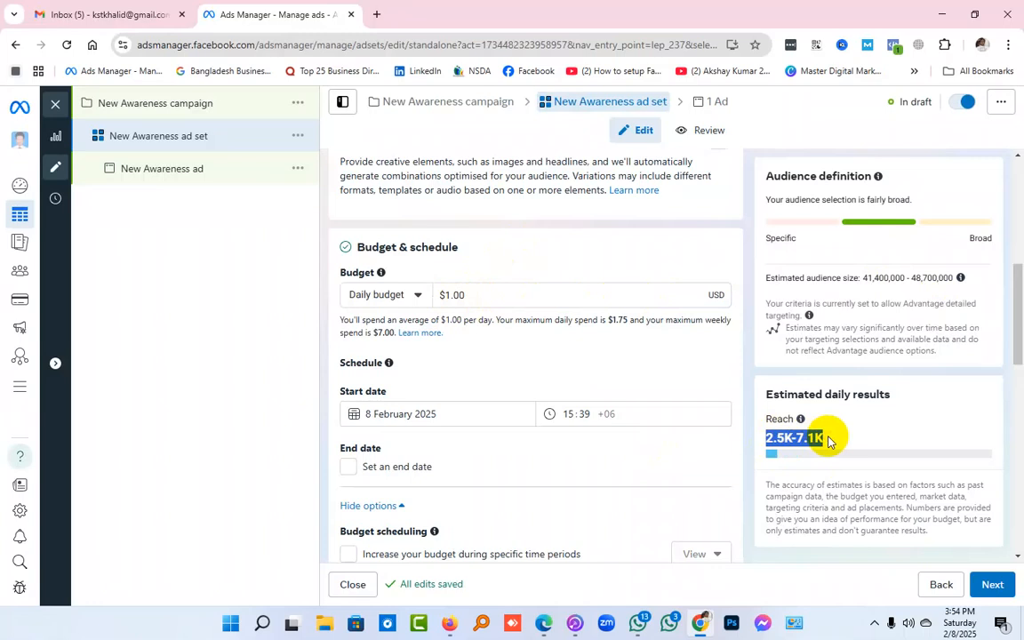
# Set the ad set's daily budget to $5.00
pyautogui.click(449, 296)
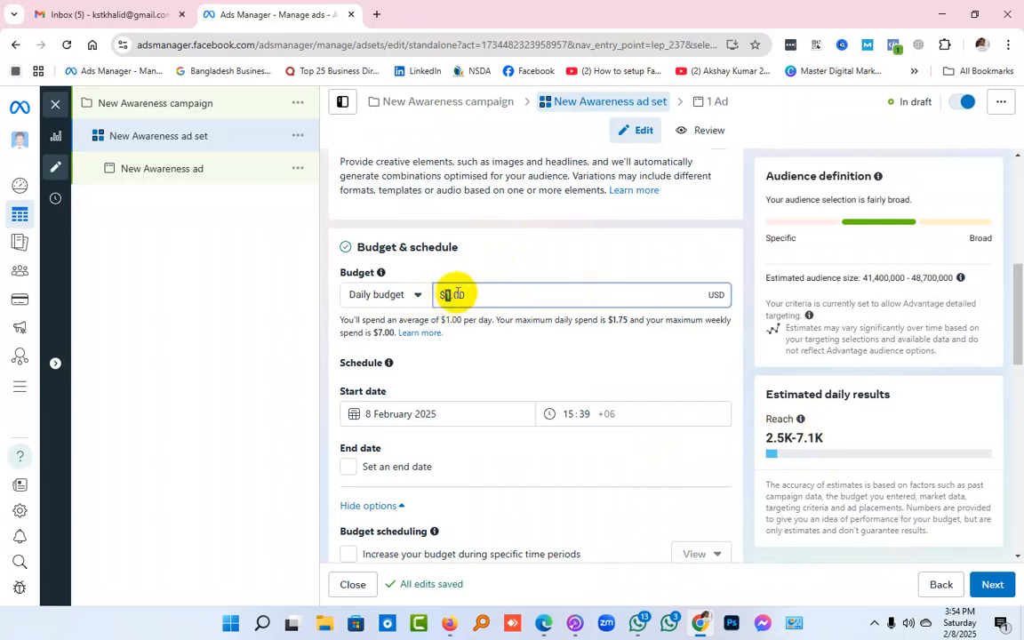
pyautogui.write('5')
pyautogui.click(508, 264)
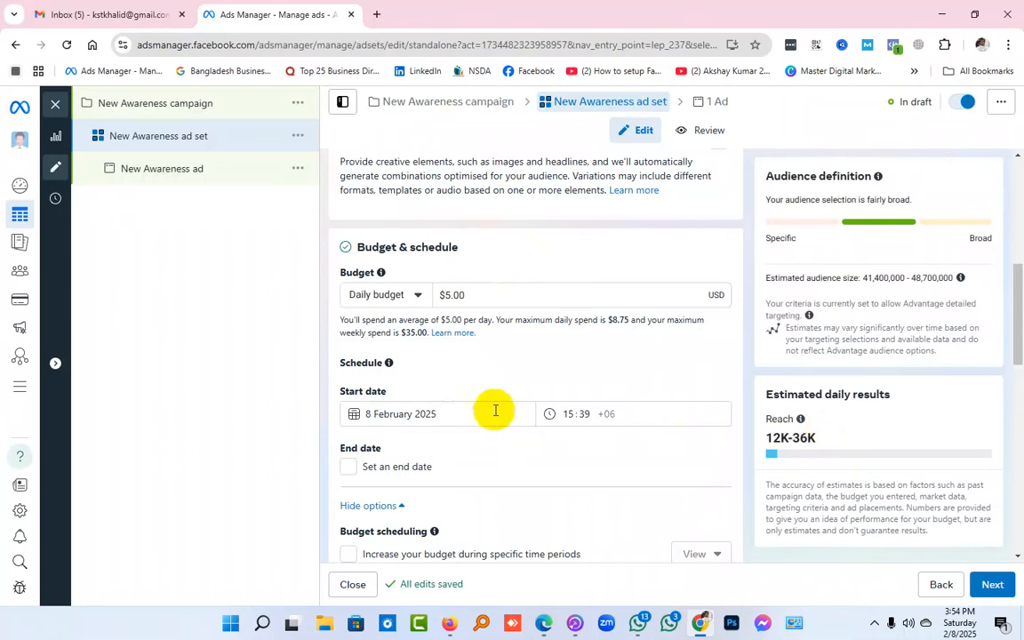
# Review the audience controls and locations, the bid control, and the dynamic creative and budget settings of the ad set
pyautogui.scroll(-10, 494, 413)
pyautogui.moveTo(420, 389)
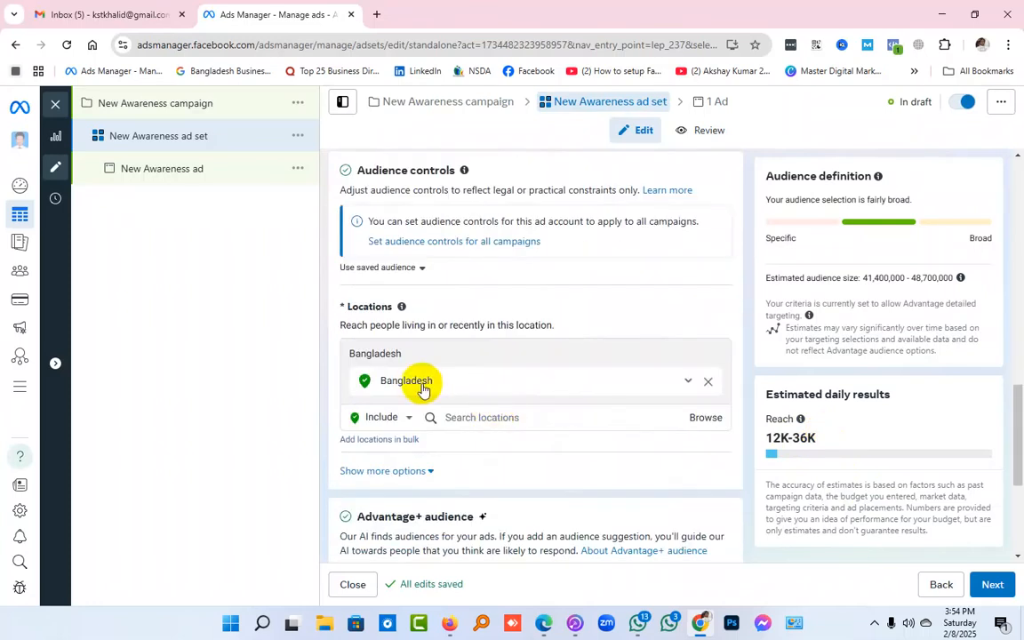
pyautogui.scroll(5, 422, 389)
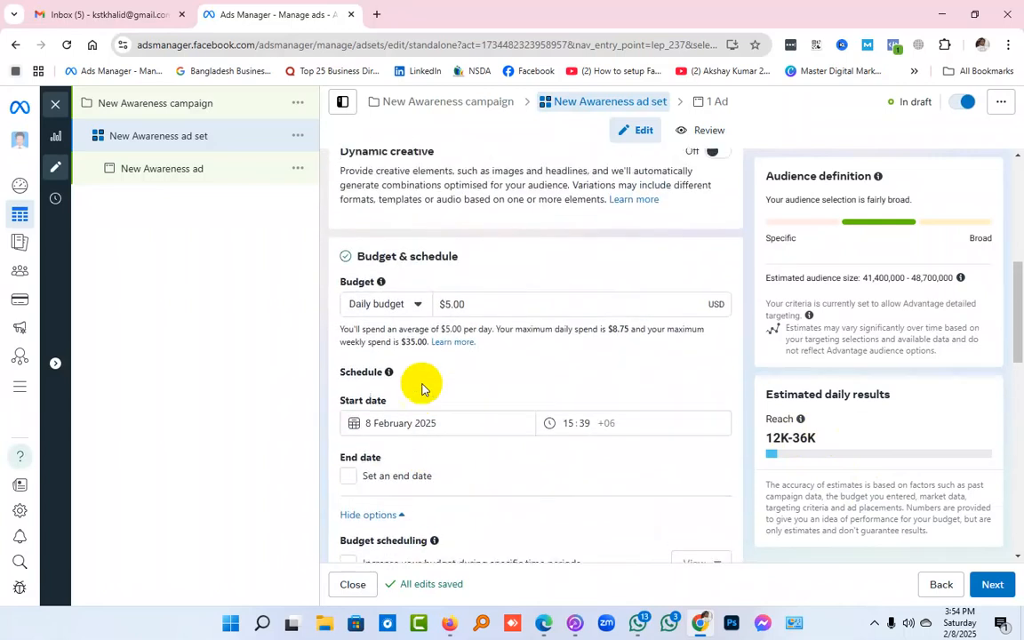
pyautogui.scroll(1, 422, 388)
pyautogui.scroll(2, 422, 389)
pyautogui.scroll(1, 423, 389)
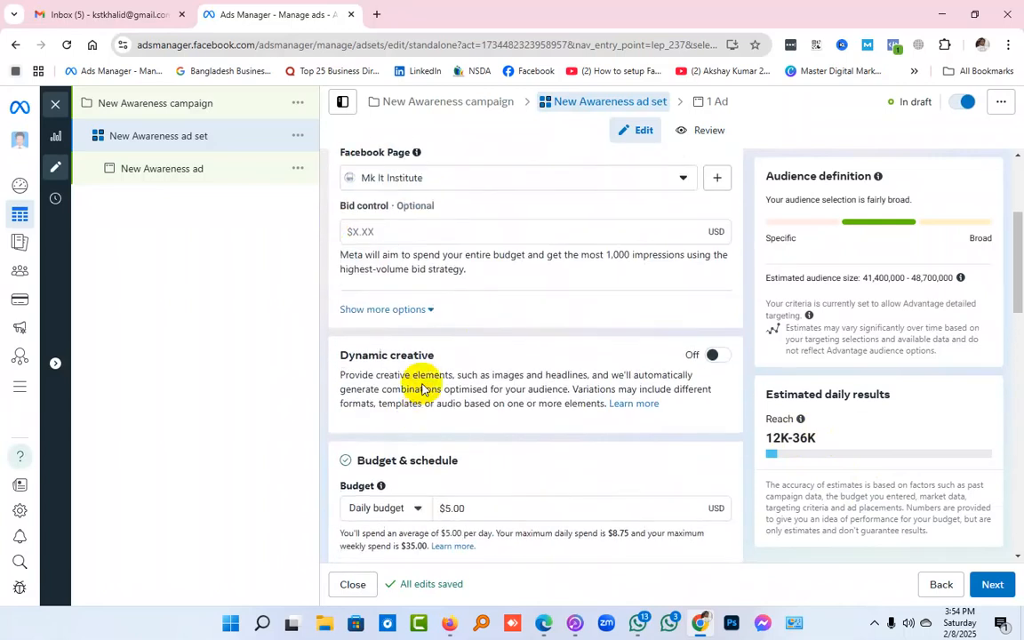
pyautogui.click(401, 234)
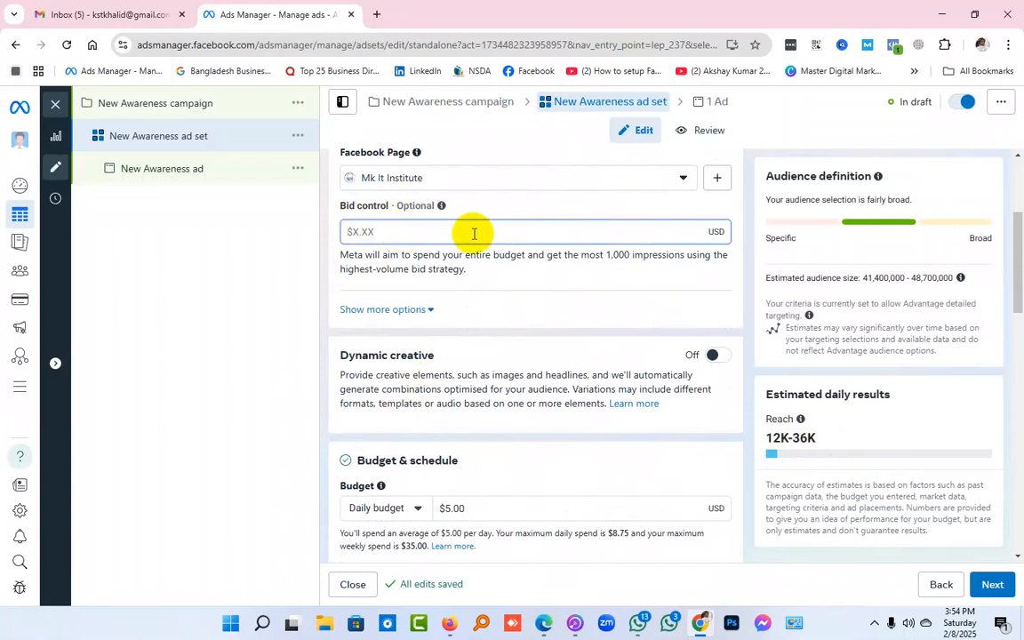
pyautogui.scroll(-2, 473, 232)
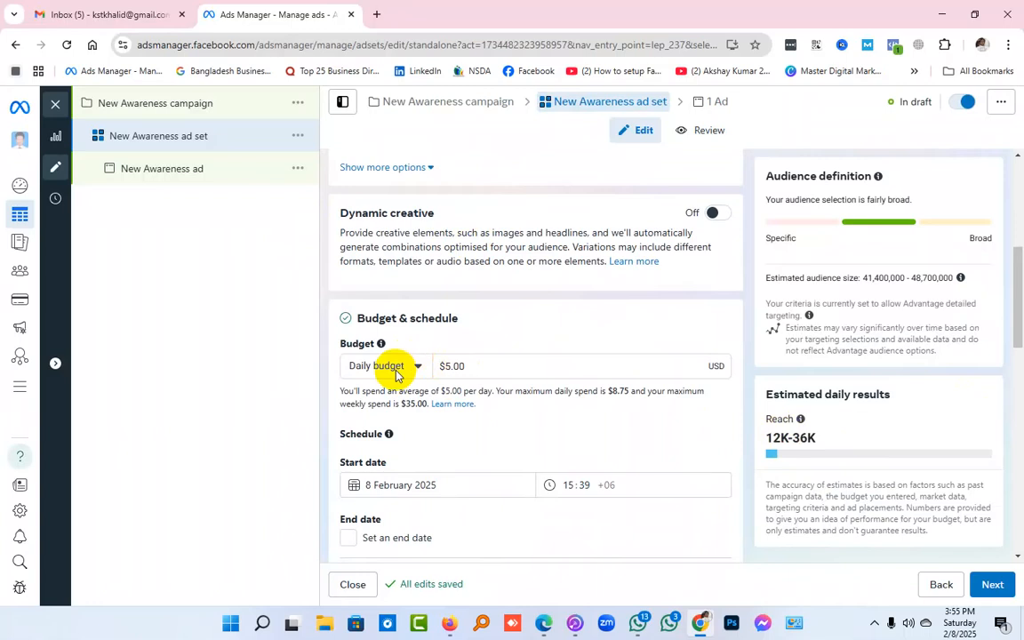
# Try the option to increase the budget during specific time periods, and turn it off again
pyautogui.scroll(-2, 398, 372)
pyautogui.click(503, 481)
pyautogui.scroll(-2, 572, 462)
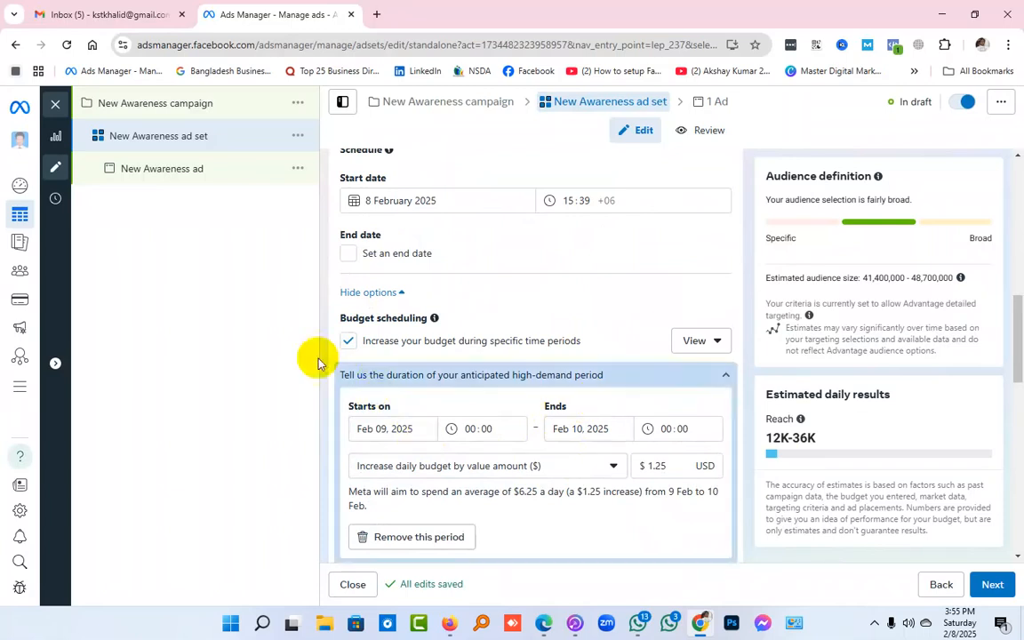
pyautogui.click(348, 341)
pyautogui.scroll(2, 584, 471)
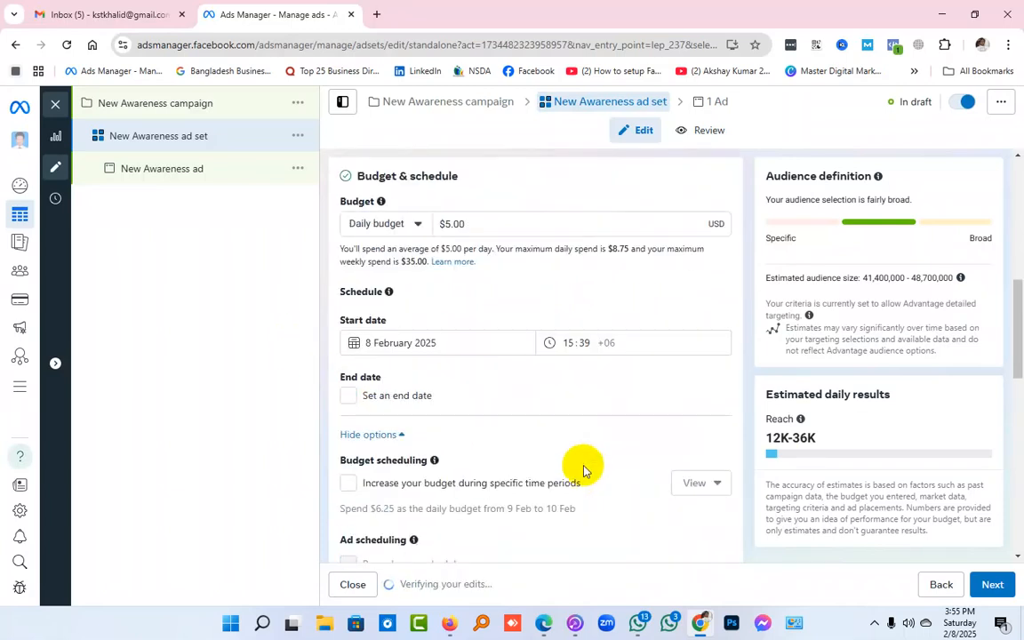
# Look at the available budget types, keeping Daily budget, and check the scheduling options
pyautogui.click(417, 223)
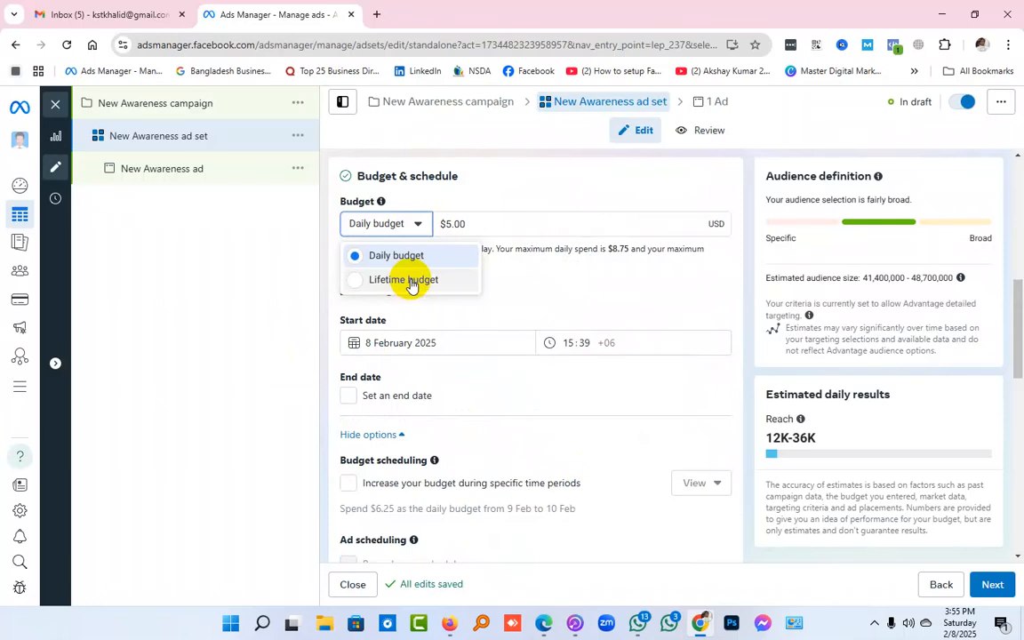
pyautogui.click(560, 304)
pyautogui.scroll(-2, 561, 312)
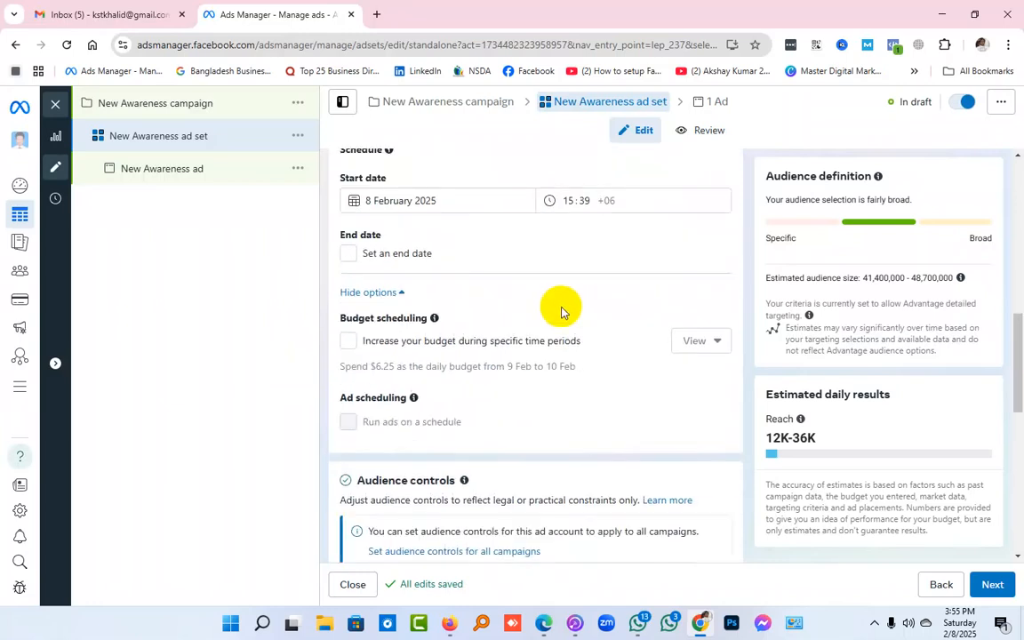
# Try 9 February 2025 as the ad set's start date, and set it back to 8 February 2025
pyautogui.scroll(2, 556, 329)
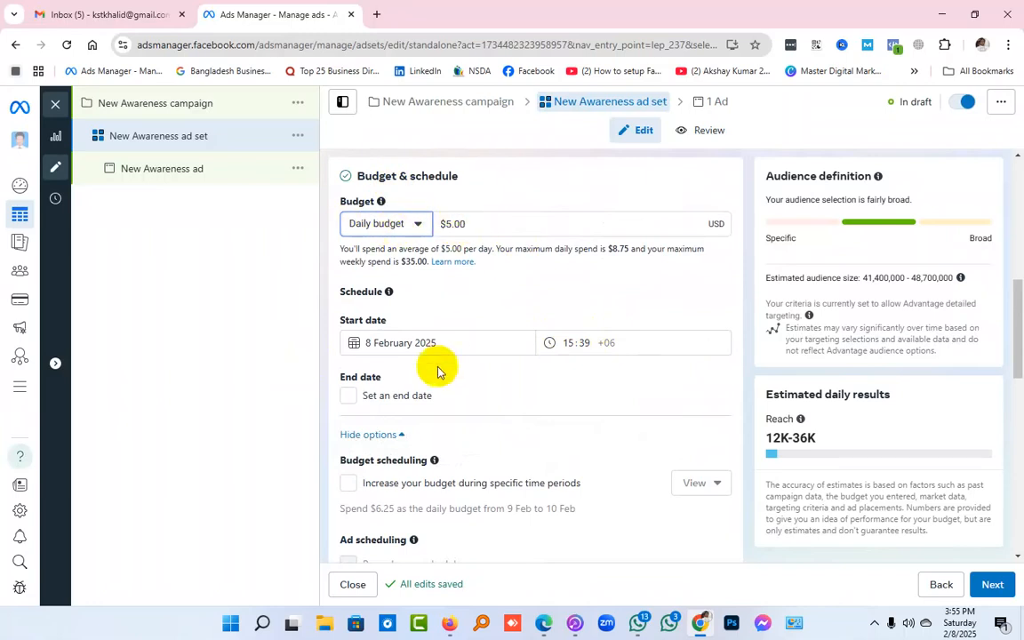
pyautogui.click(389, 342)
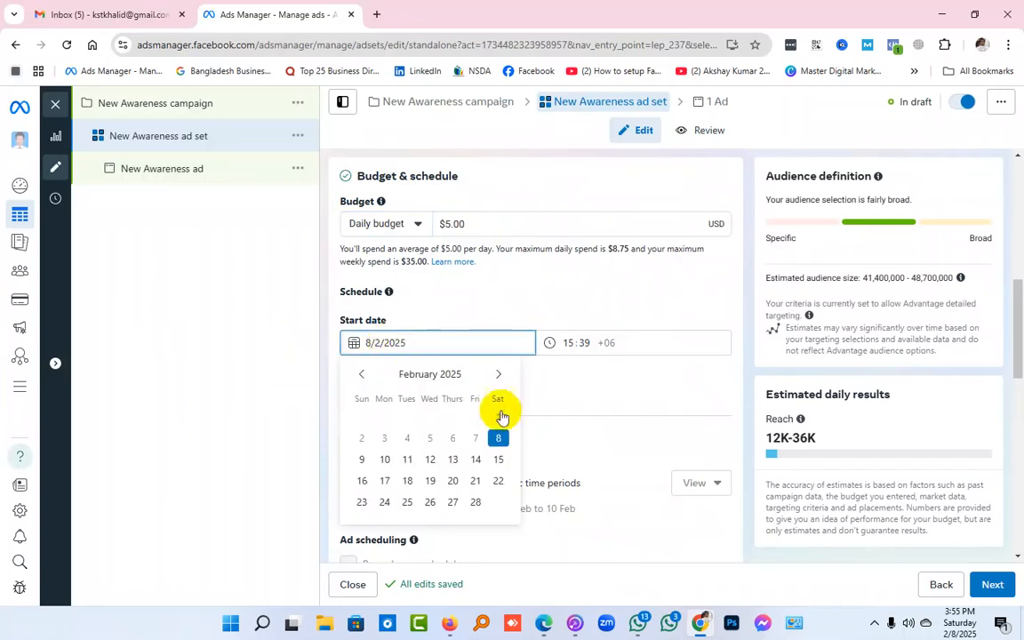
pyautogui.click(360, 460)
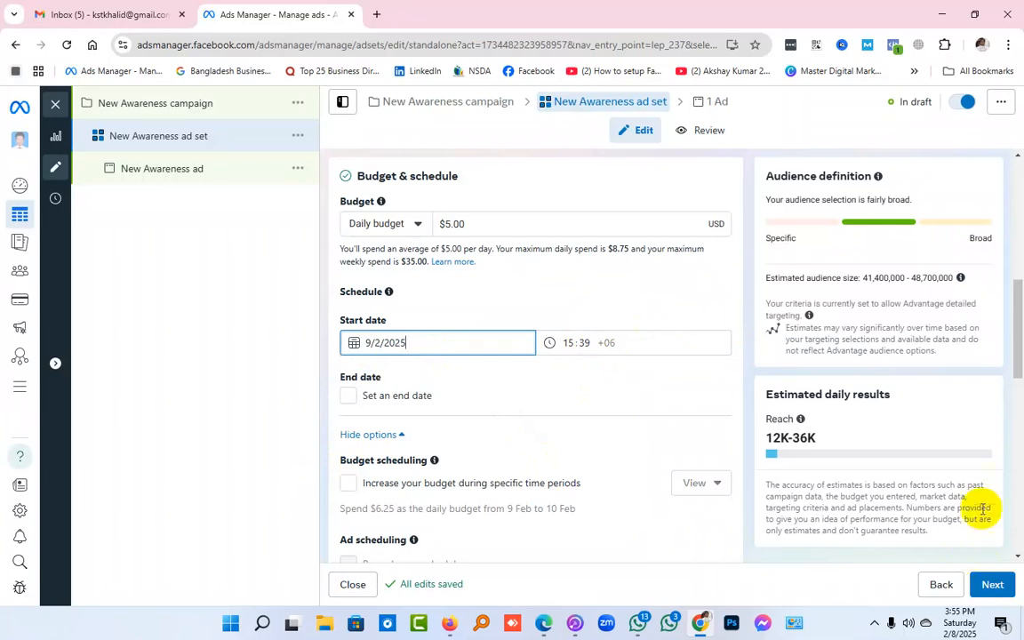
pyautogui.click(474, 346)
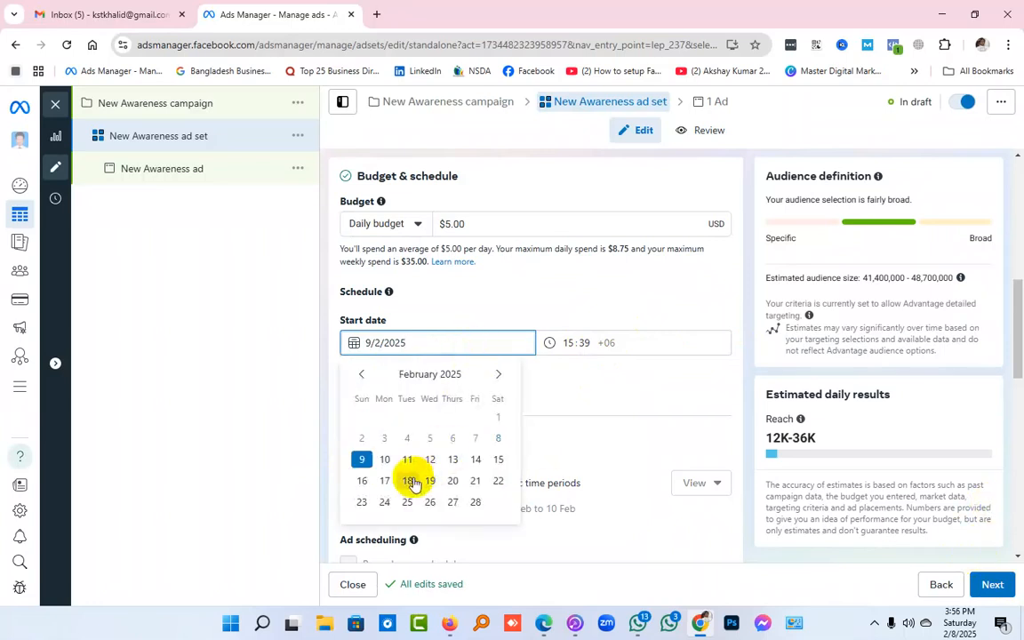
pyautogui.click(498, 437)
pyautogui.click(509, 313)
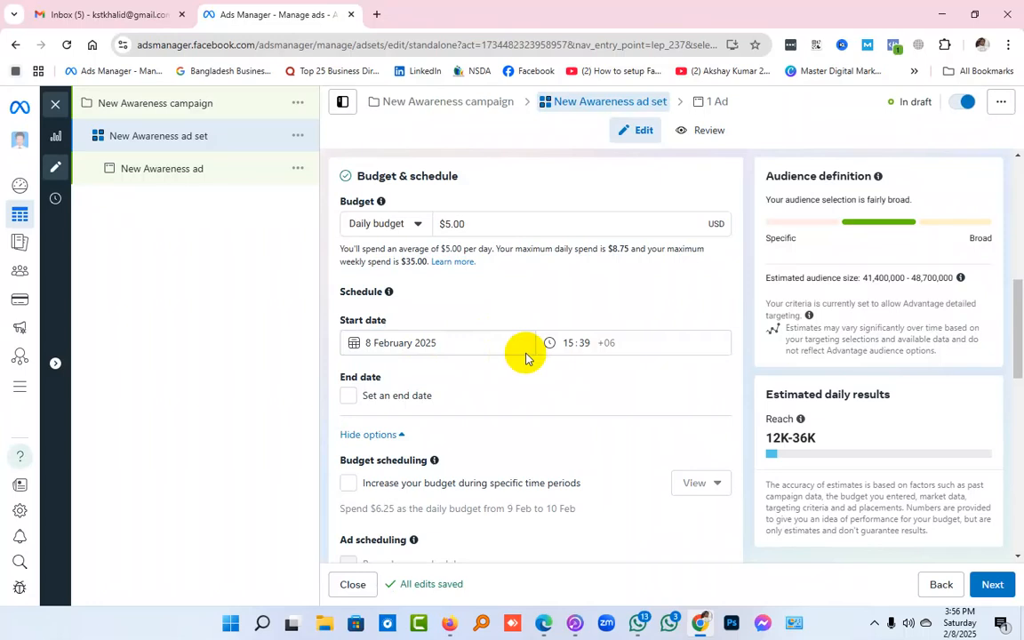
# Try an end date of 10 February 2025 for the schedule, and turn the end date off again
pyautogui.scroll(-1, 525, 358)
pyautogui.scroll(-3, 525, 358)
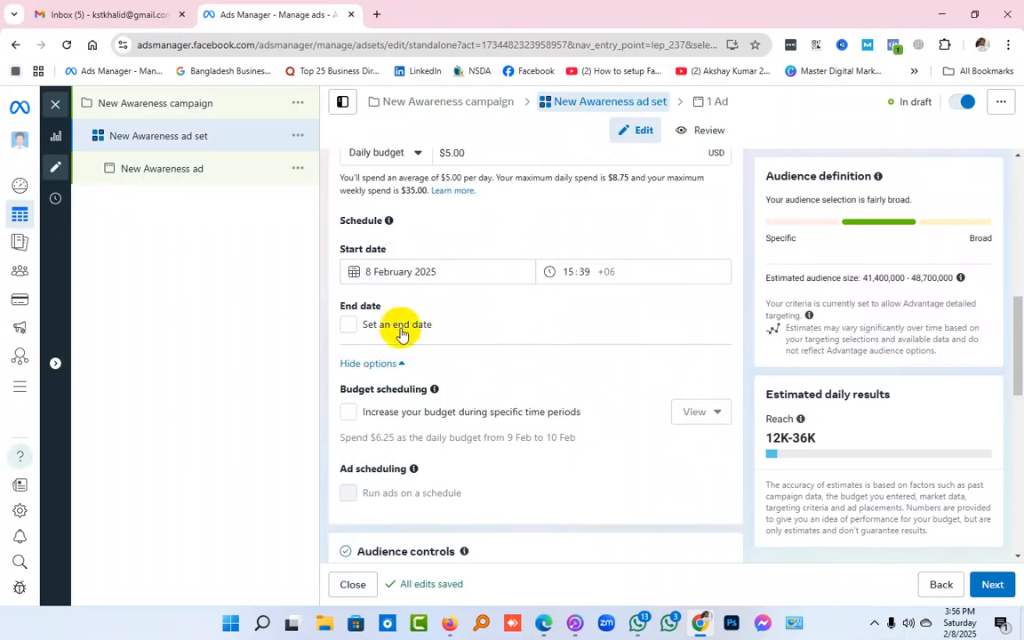
pyautogui.click(348, 326)
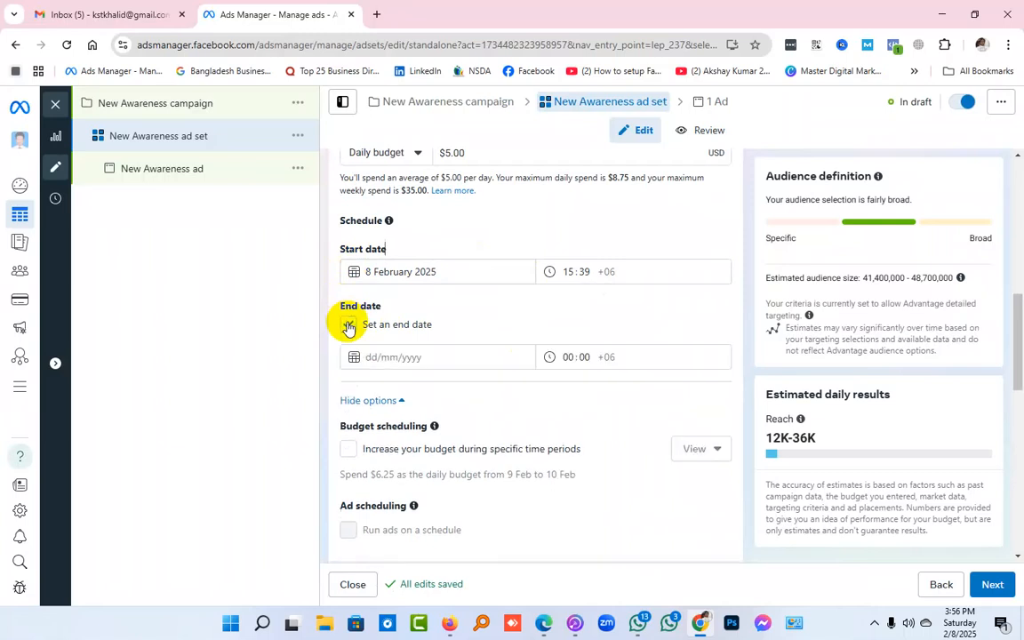
pyautogui.click(433, 355)
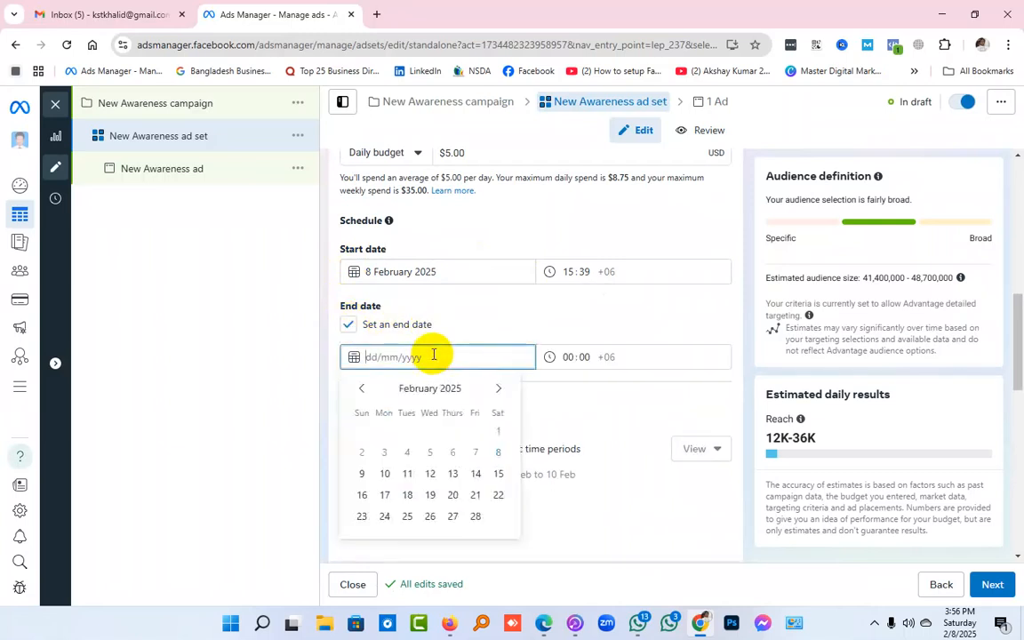
pyautogui.click(385, 474)
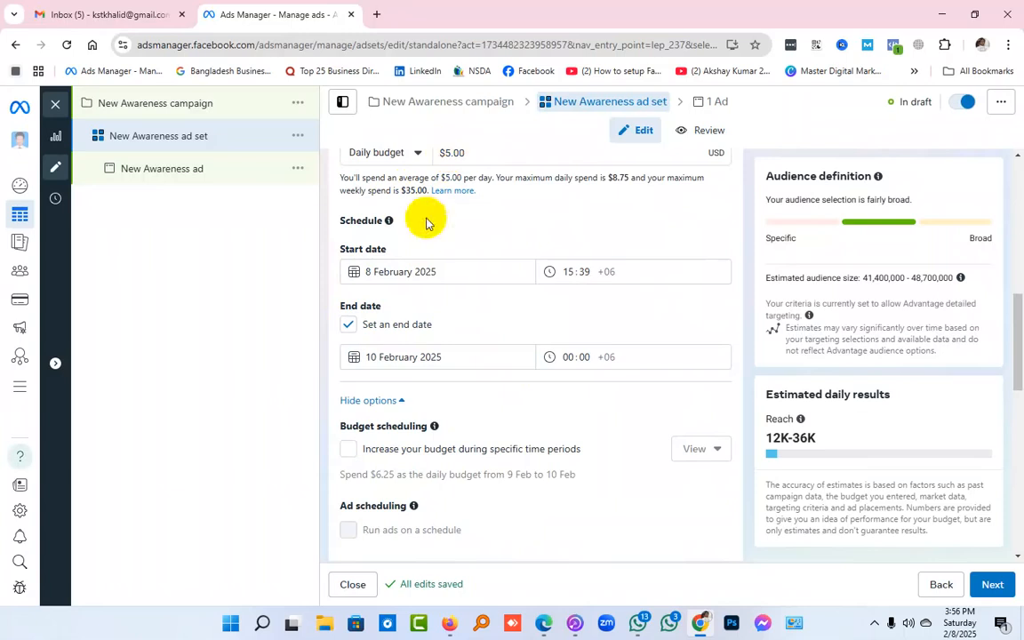
pyautogui.click(348, 325)
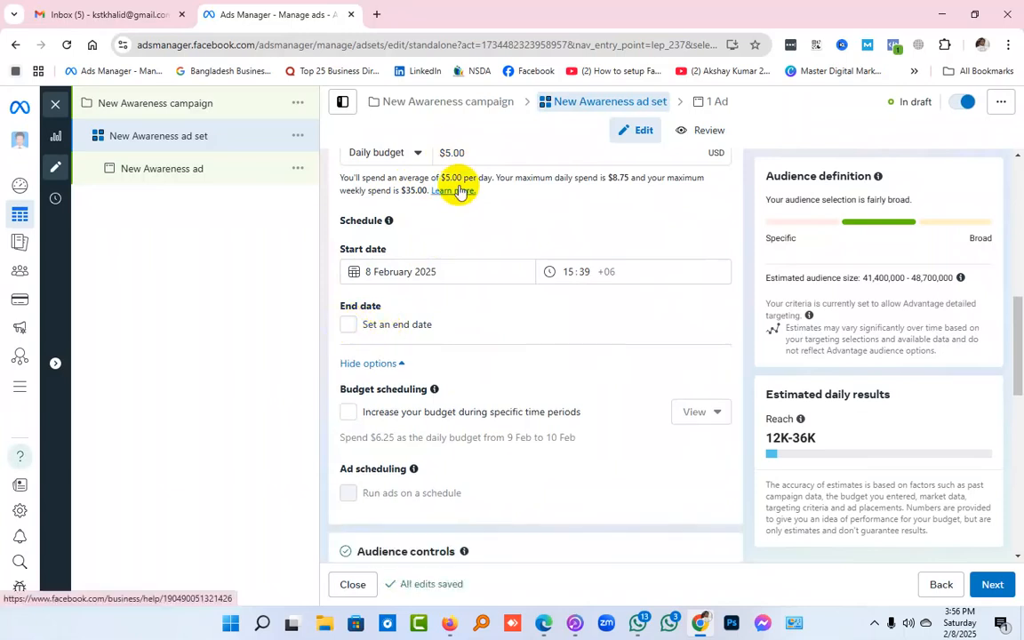
# Open the Ads Manager campaigns list in a new browser tab and switch off the draft New Awareness campaign
pyautogui.click(376, 14)
pyautogui.click(111, 76)
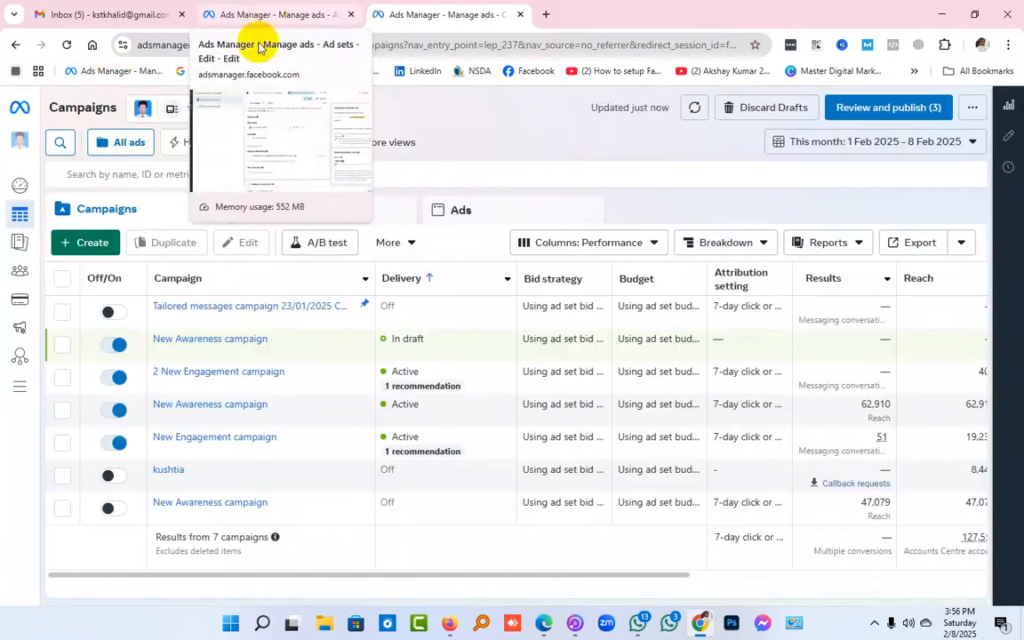
pyautogui.click(115, 348)
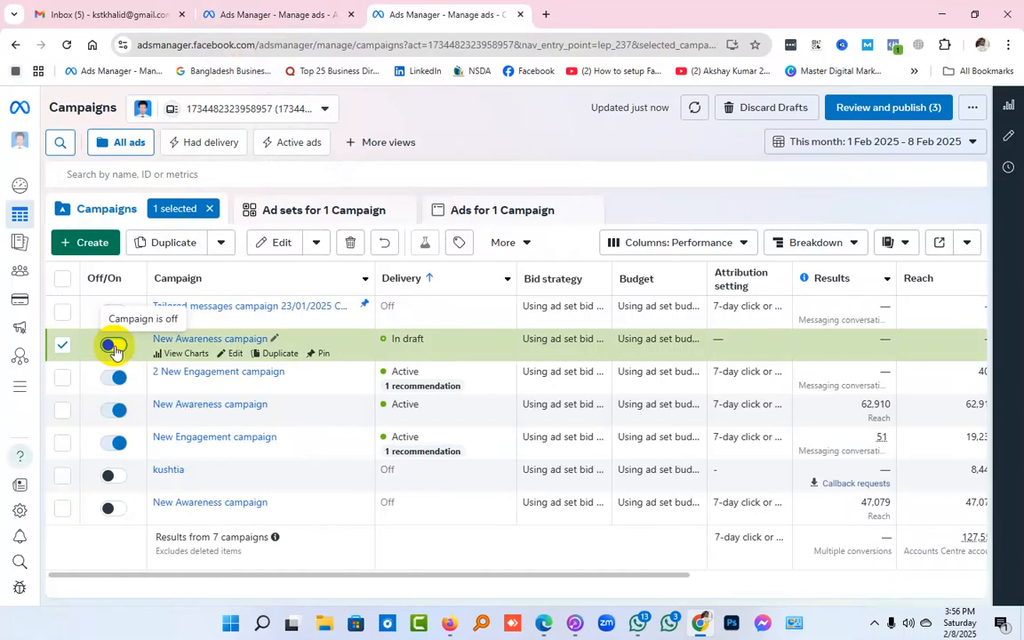
# Sort the campaigns by name, switch the draft New Awareness campaign back on, and return to the ad set editor
pyautogui.click(176, 280)
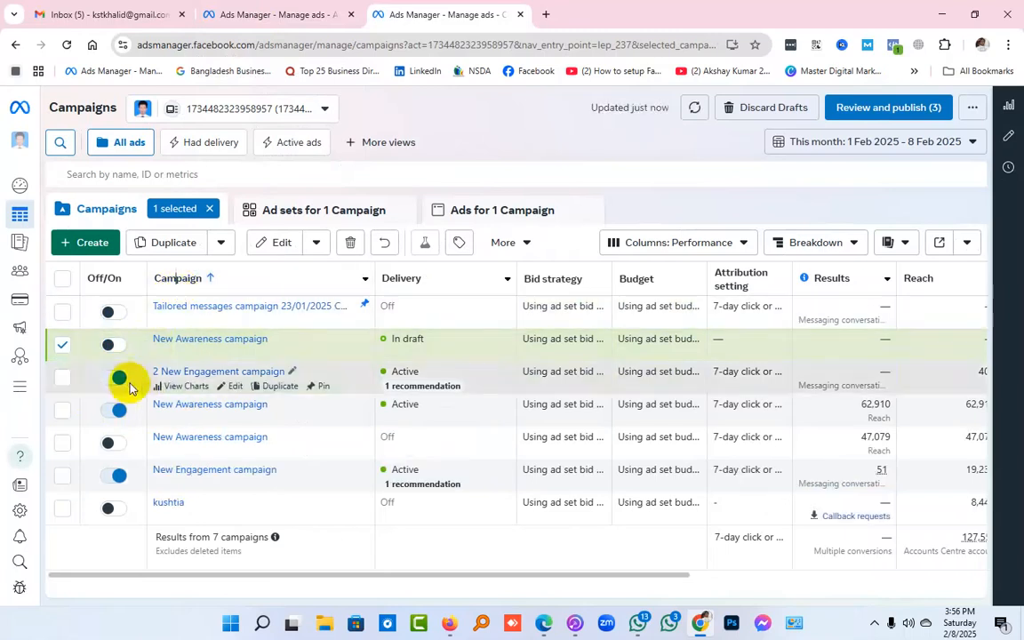
pyautogui.click(113, 345)
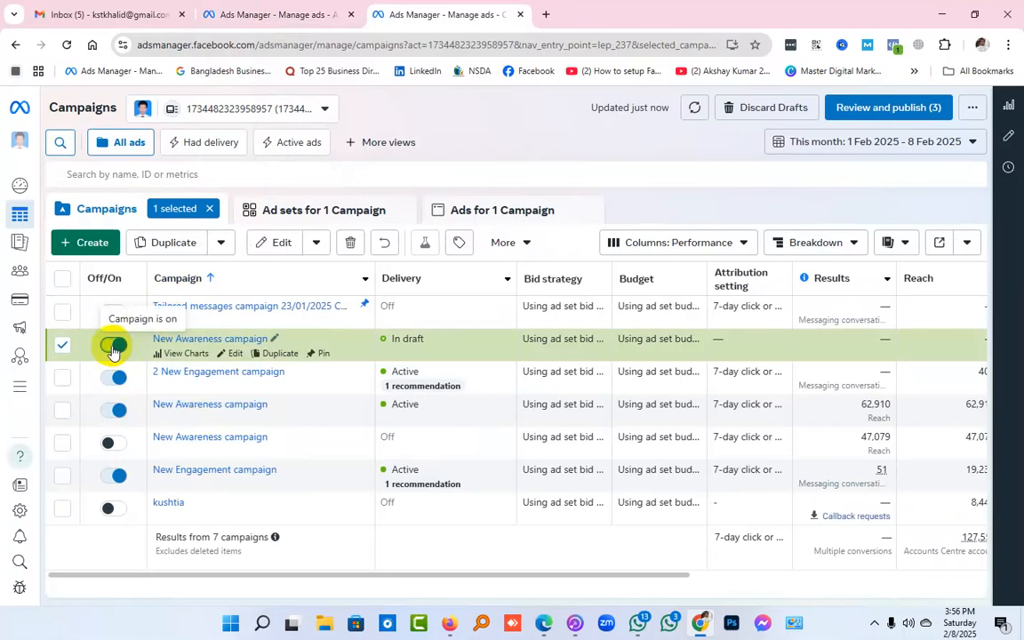
pyautogui.click(263, 17)
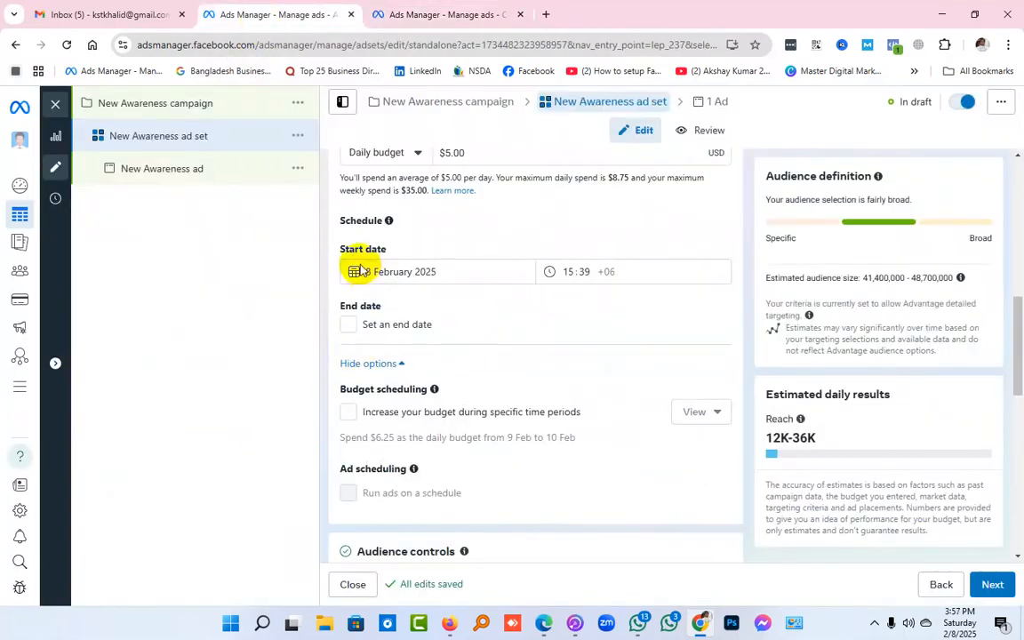
pyautogui.click(423, 11)
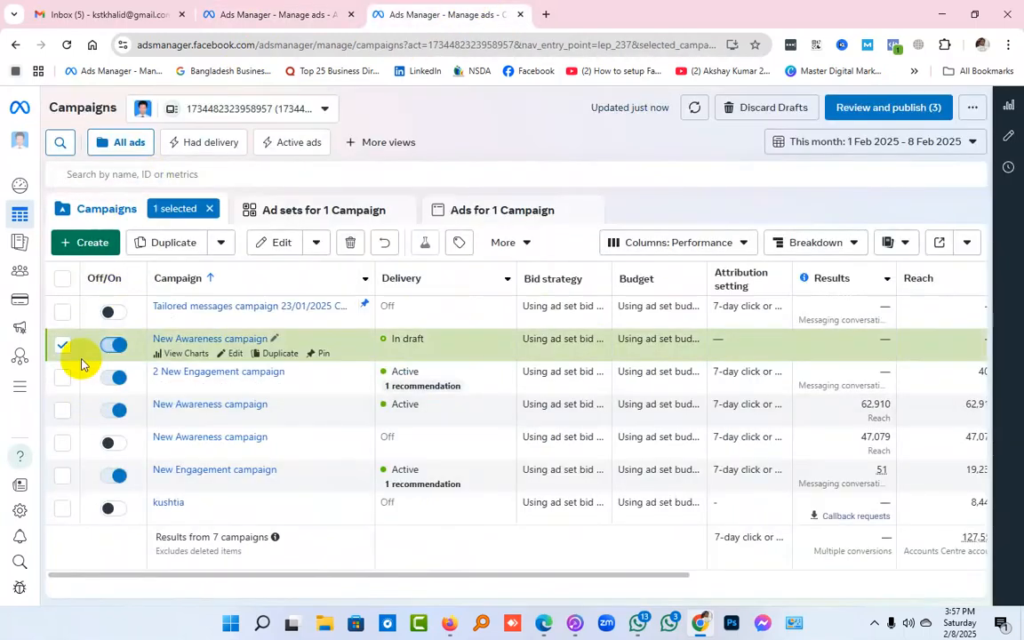
pyautogui.click(260, 15)
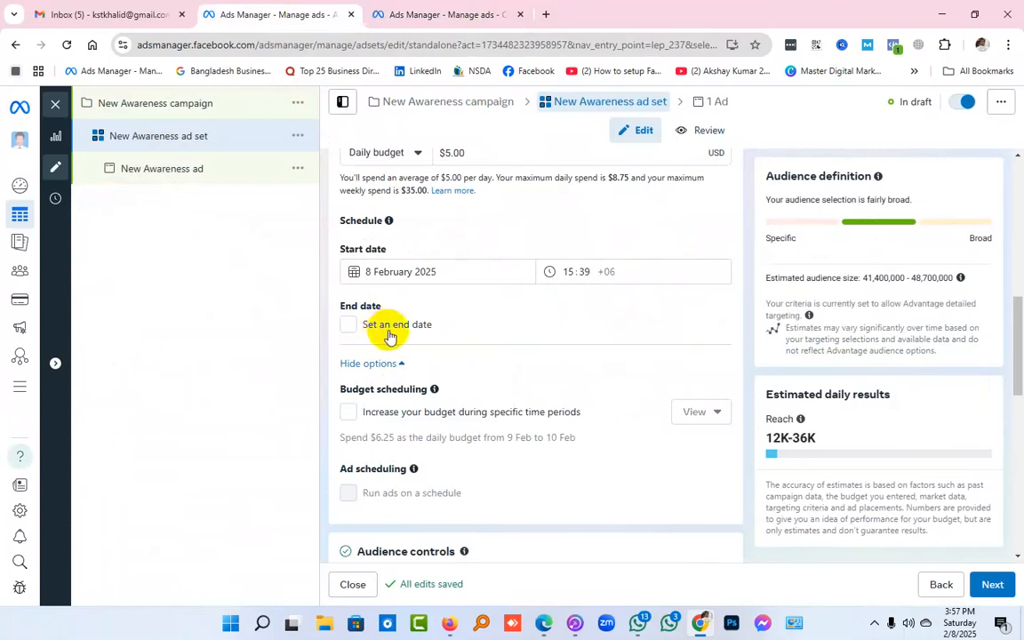
# Turn on the ad set's end date and set it to 10 February 2025
pyautogui.scroll(-1, 386, 335)
pyautogui.moveTo(387, 335)
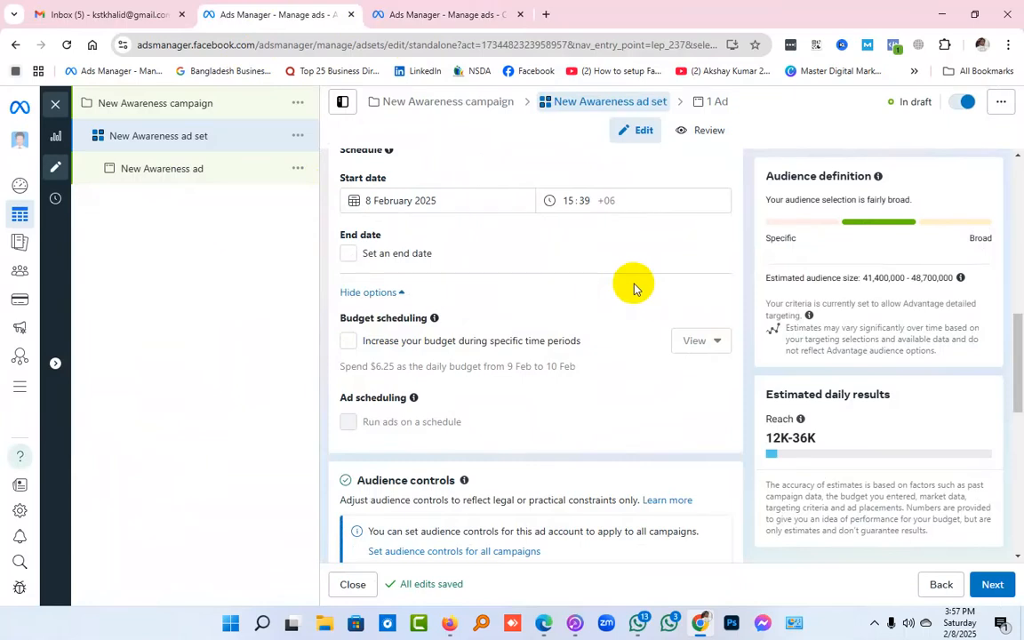
pyautogui.scroll(1, 626, 285)
pyautogui.click(348, 325)
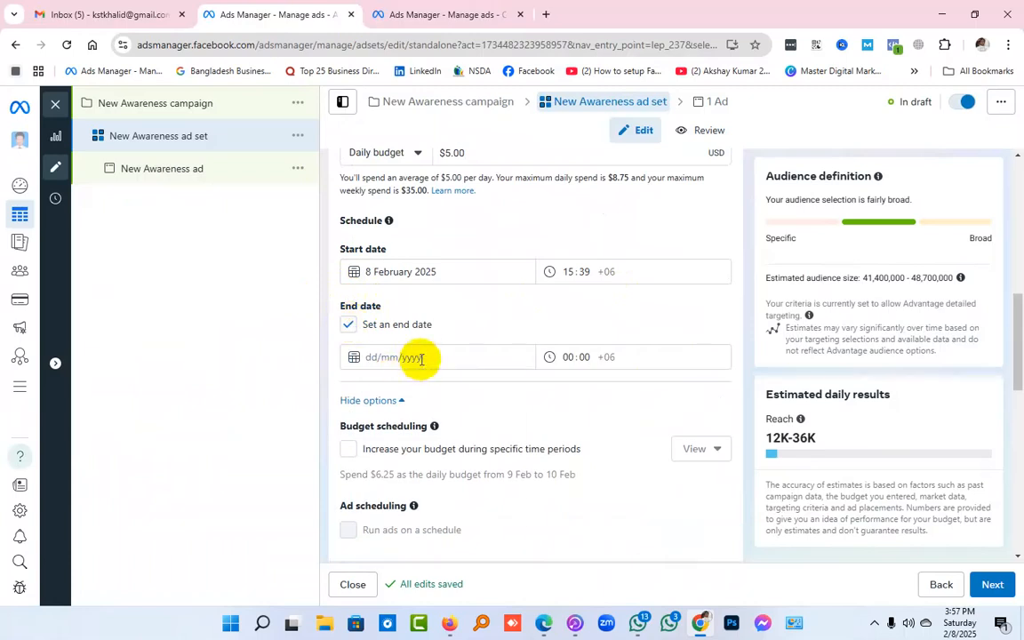
pyautogui.click(421, 359)
pyautogui.click(384, 473)
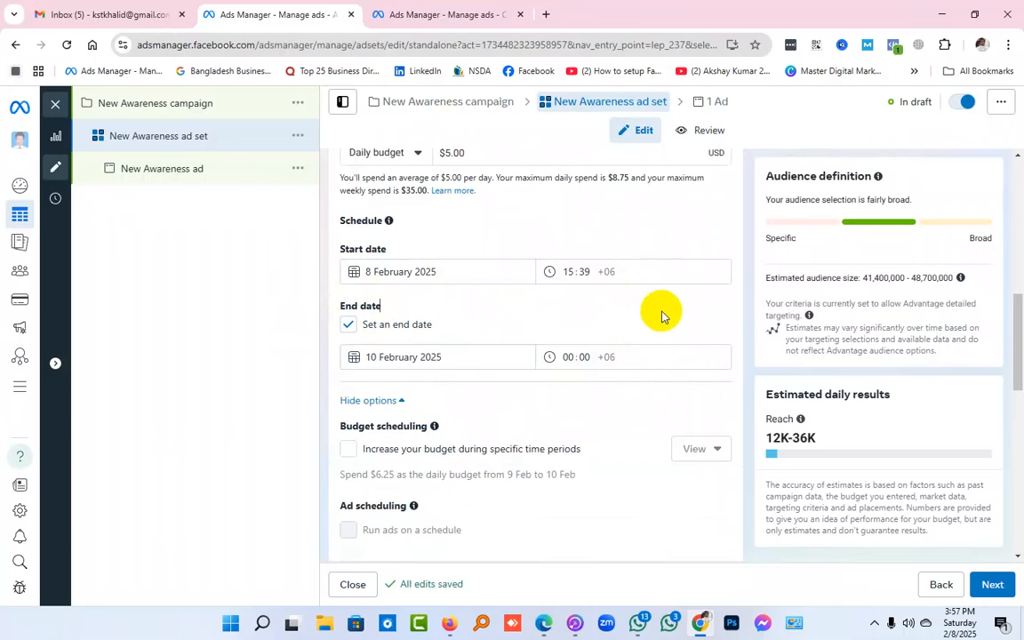
pyautogui.scroll(-1, 662, 316)
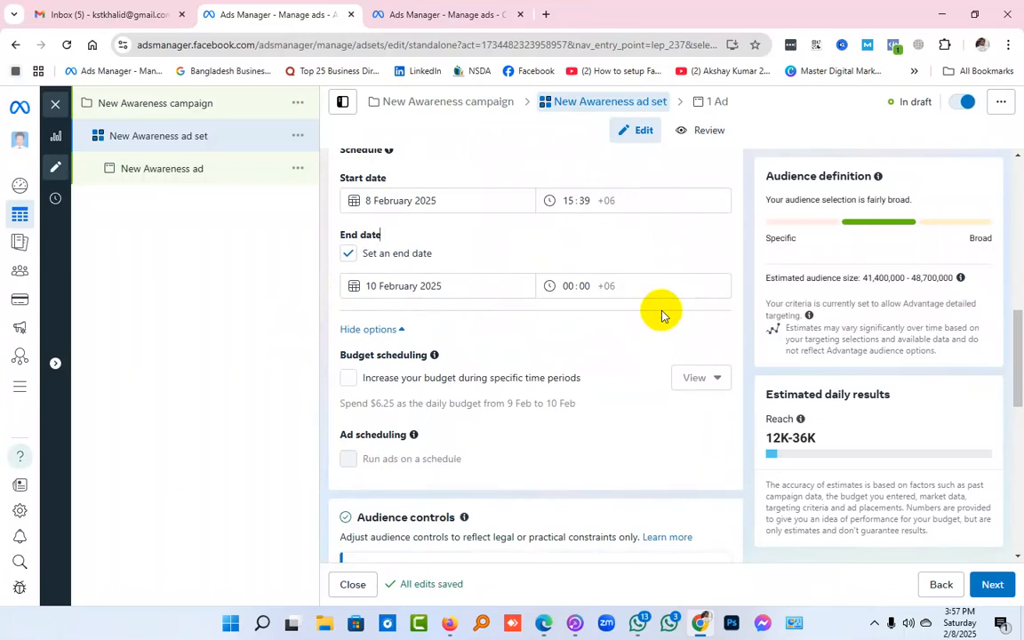
pyautogui.scroll(1, 658, 314)
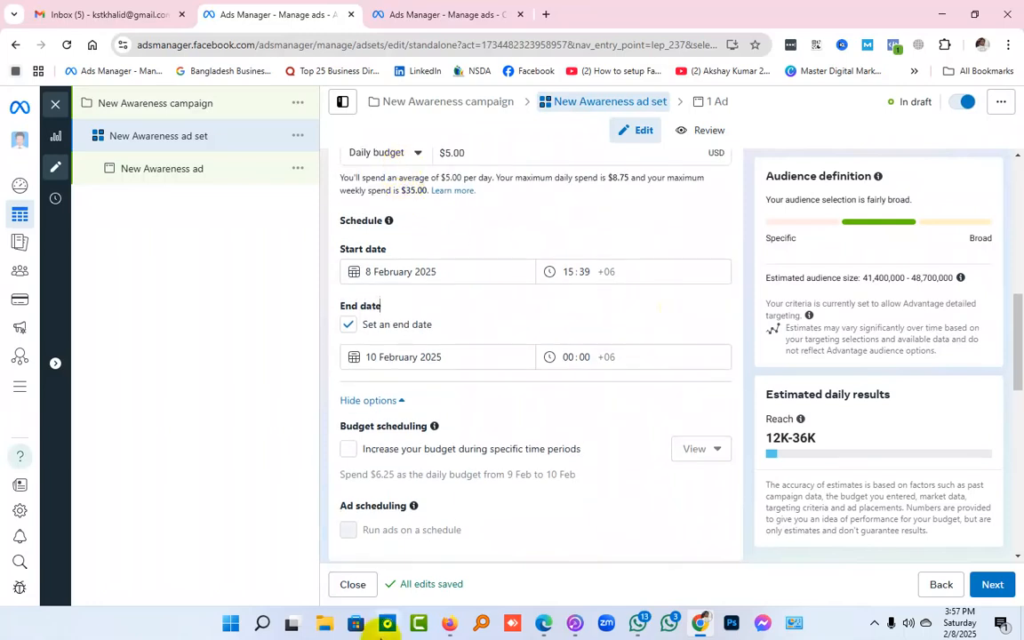
# Change the ad set's budget type from Daily budget to Lifetime budget
pyautogui.moveTo(353, 533)
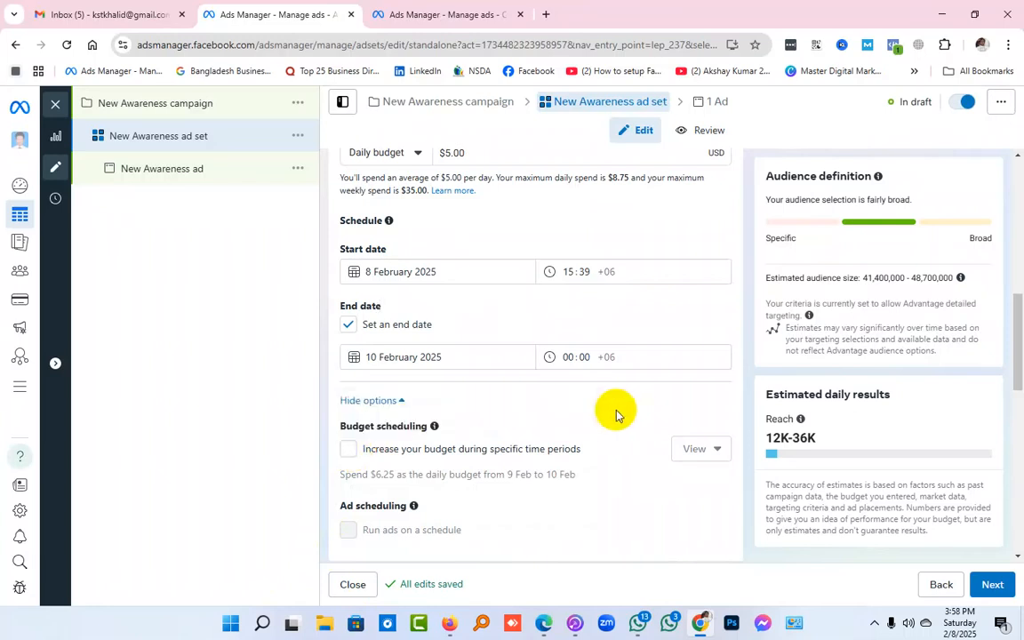
pyautogui.scroll(2, 515, 418)
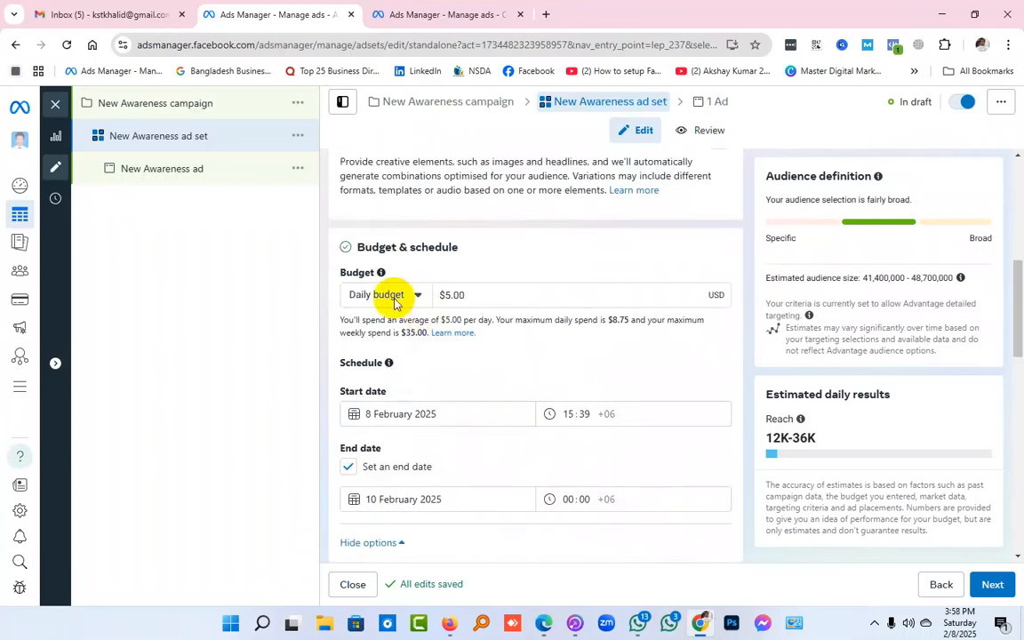
pyautogui.scroll(-5, 394, 303)
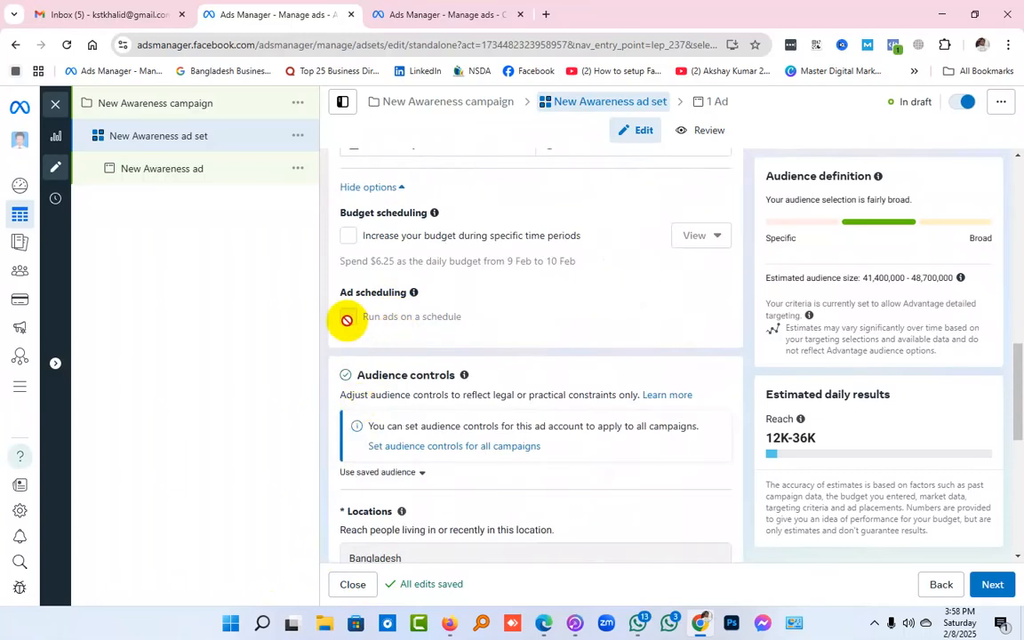
pyautogui.scroll(1, 427, 362)
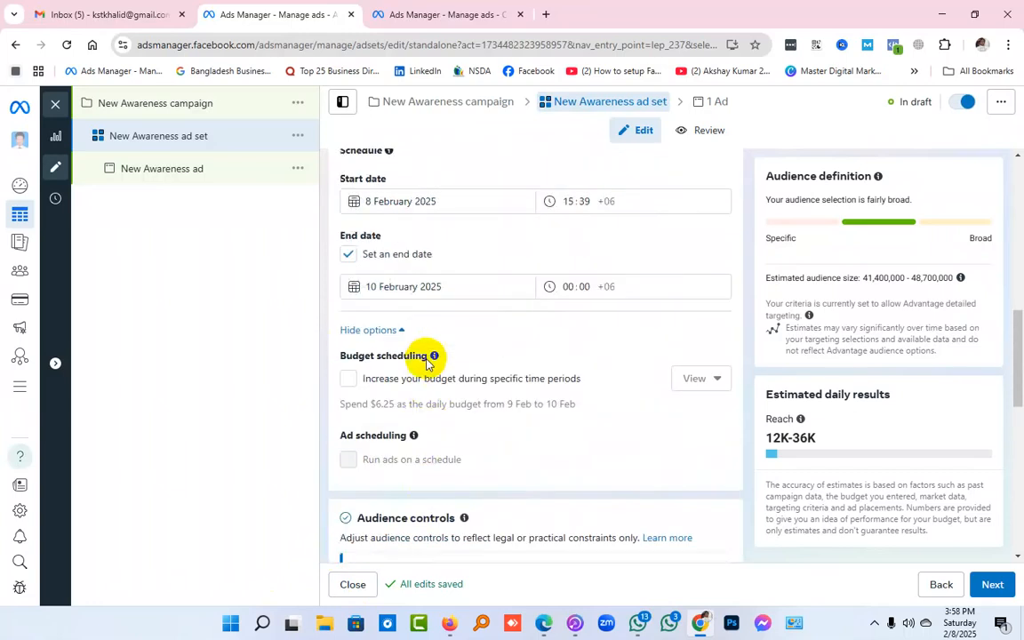
pyautogui.scroll(5, 427, 362)
pyautogui.click(391, 367)
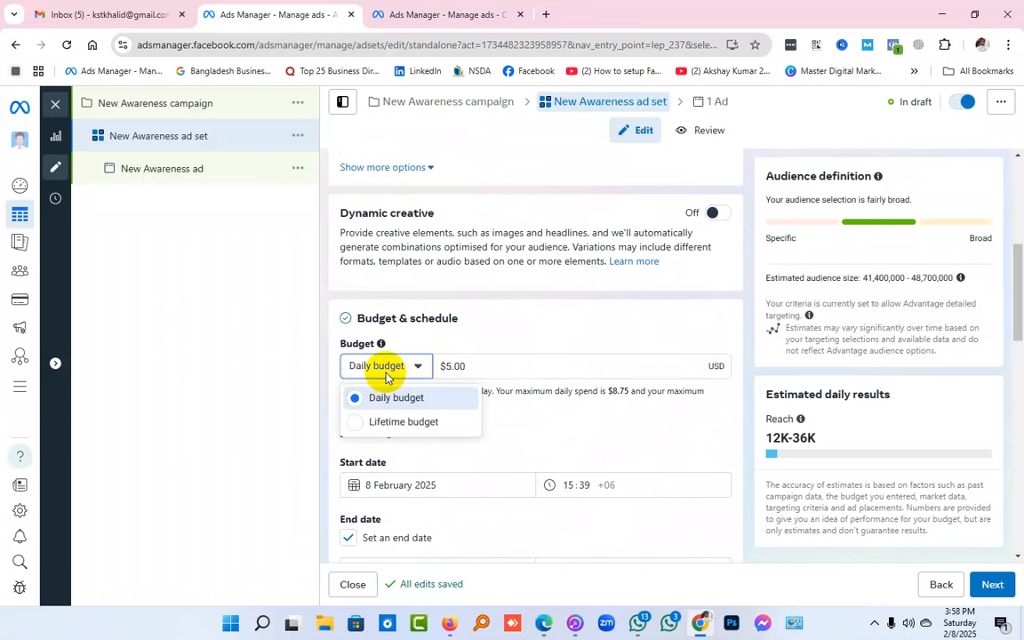
pyautogui.click(404, 421)
# Enable running ads on a schedule and bring up the weekly hours grid
pyautogui.scroll(-5, 600, 377)
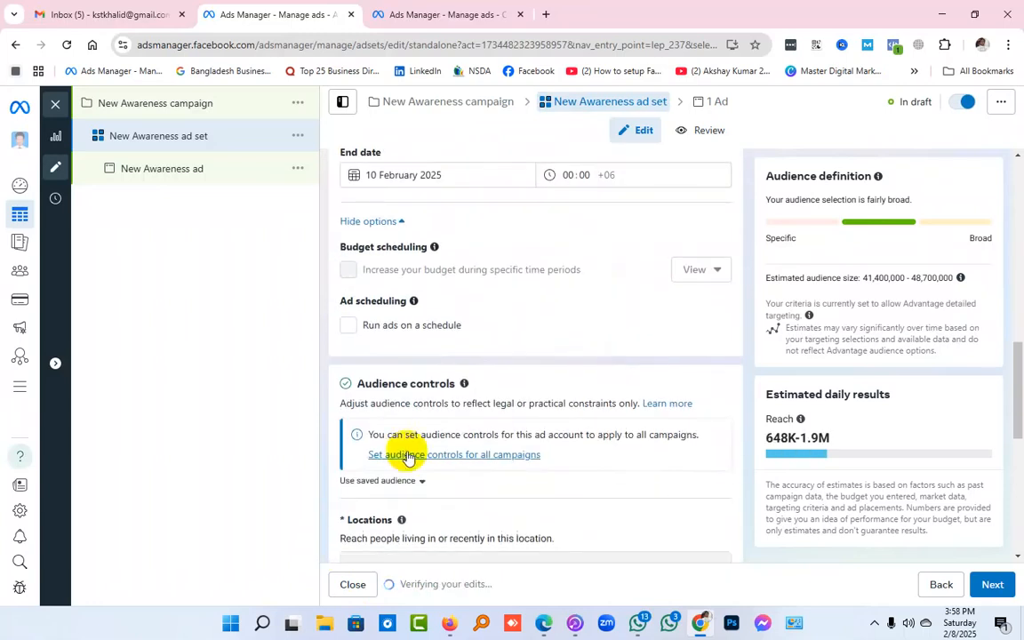
pyautogui.click(347, 325)
pyautogui.scroll(-1, 347, 320)
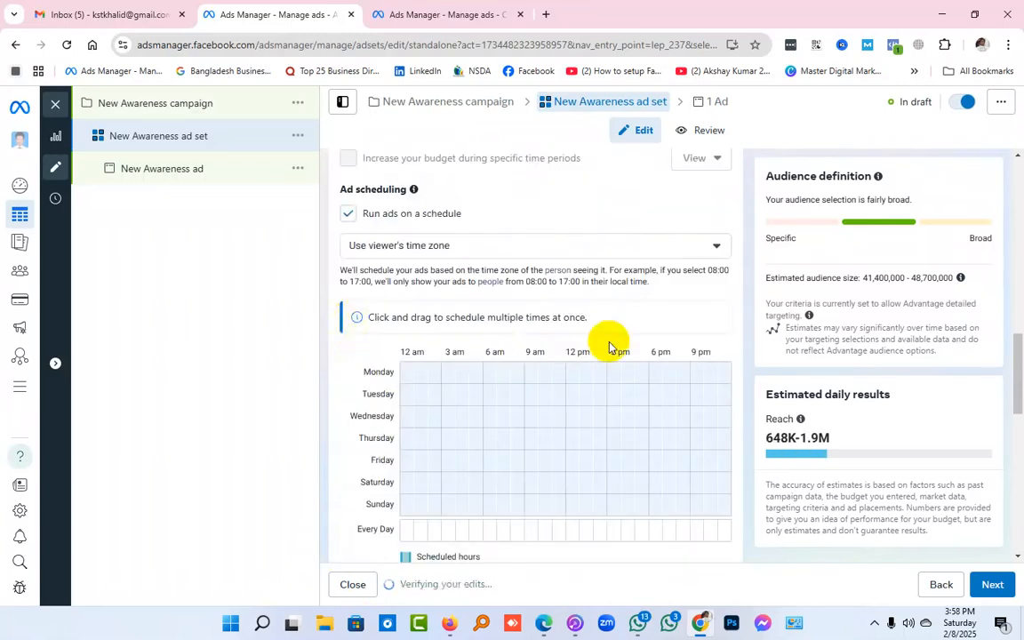
pyautogui.scroll(-1, 609, 347)
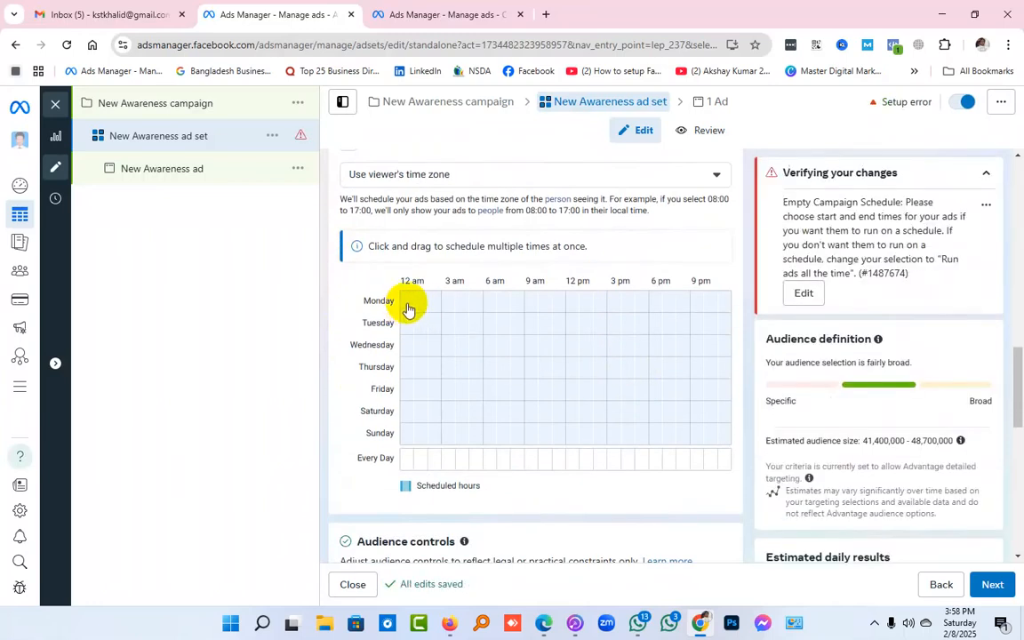
# Schedule the ads from 6 am to midnight on all seven days, leaving the hours from 12 am to 6 am unscheduled
pyautogui.moveTo(408, 304); pyautogui.dragTo(472, 453)
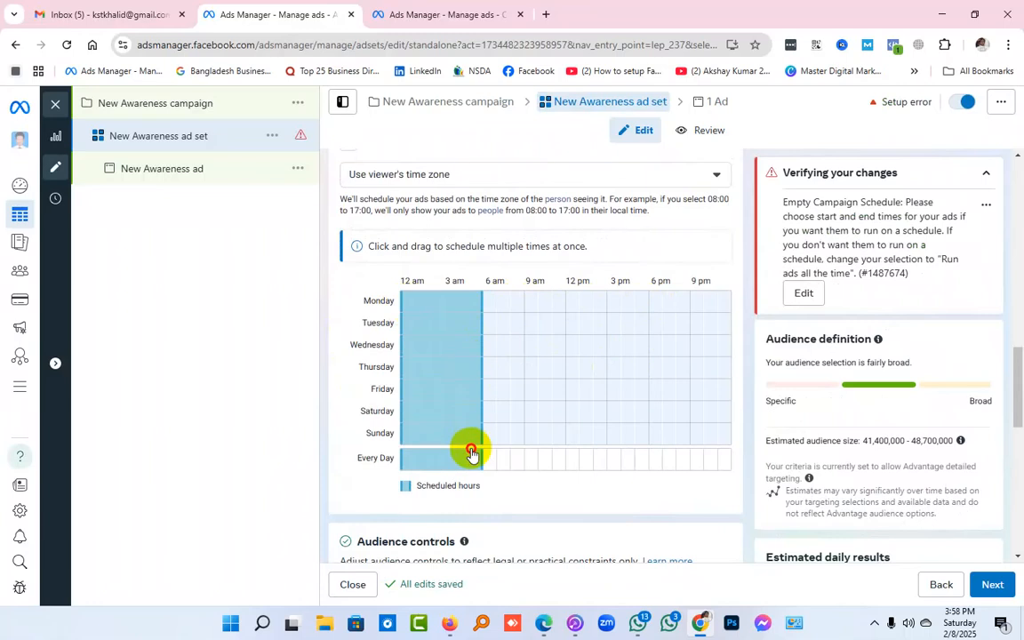
pyautogui.moveTo(472, 454); pyautogui.dragTo(386, 297)
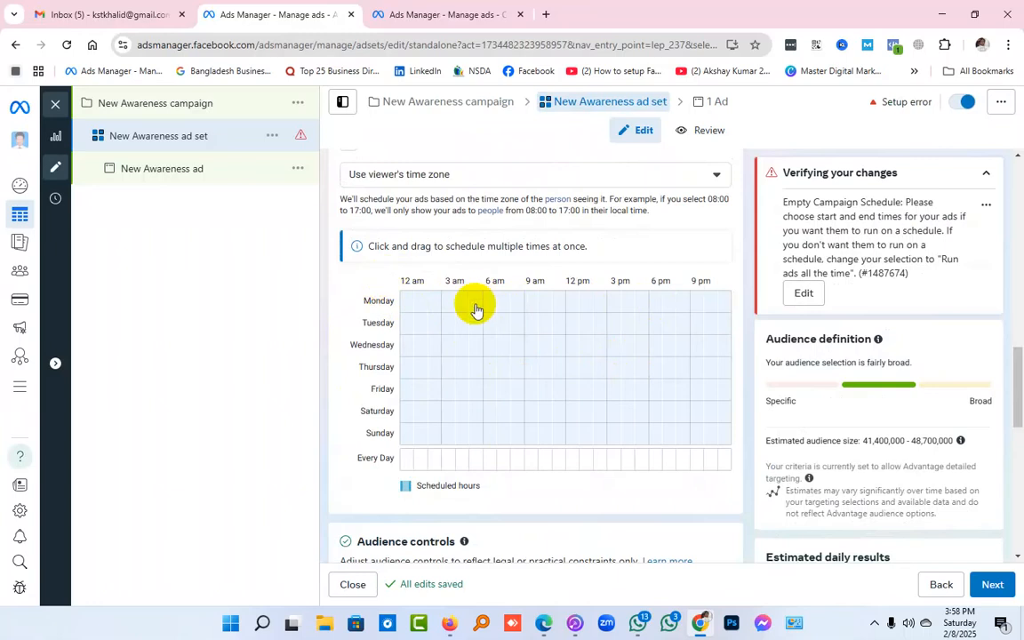
pyautogui.moveTo(491, 302); pyautogui.dragTo(729, 455)
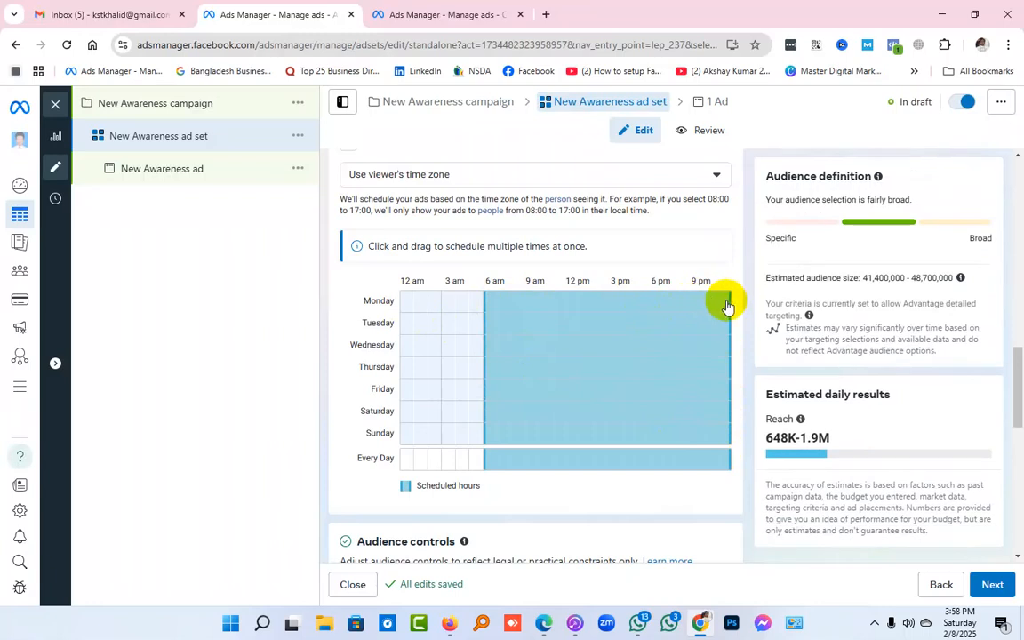
pyautogui.moveTo(412, 301); pyautogui.dragTo(389, 279)
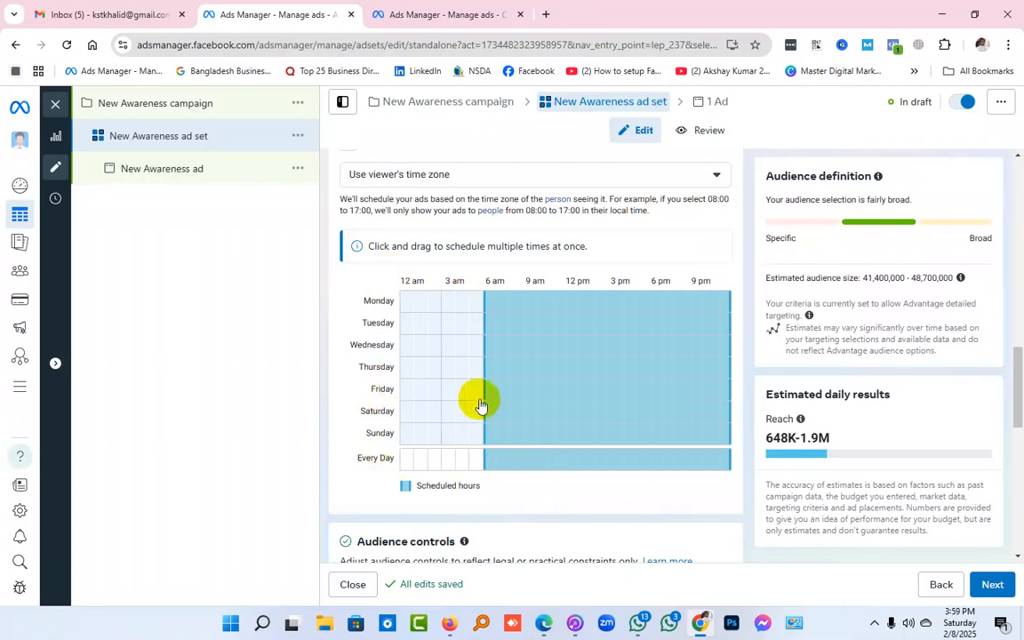
# Remove the scheduled hours from 6 am to midnight on Friday, keeping the other six days scheduled
pyautogui.moveTo(487, 392); pyautogui.dragTo(732, 387)
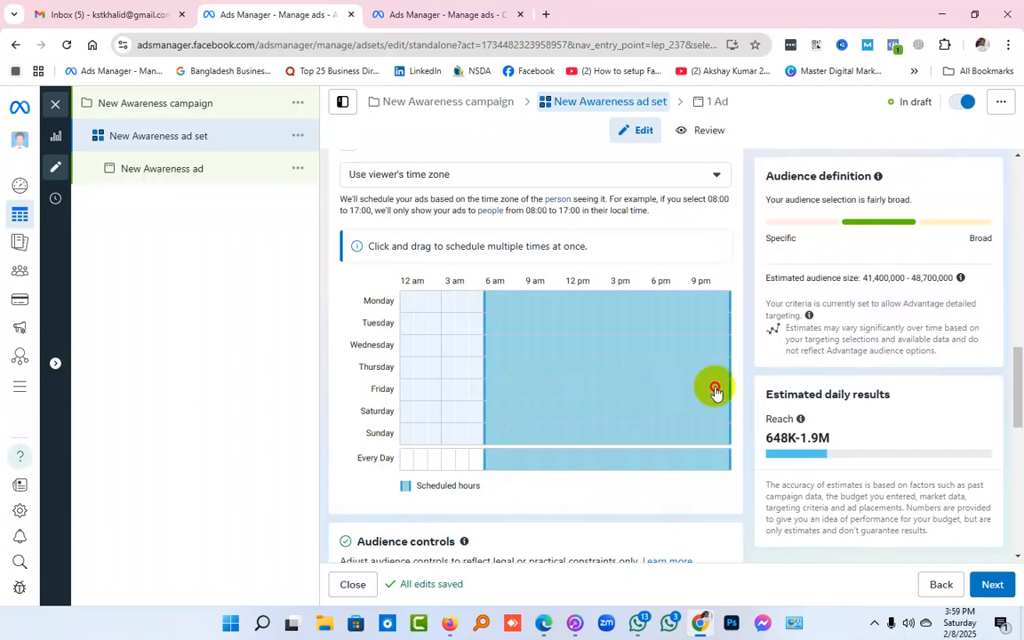
pyautogui.moveTo(479, 392); pyautogui.dragTo(576, 389)
pyautogui.click(480, 394)
pyautogui.moveTo(480, 393); pyautogui.dragTo(568, 392)
pyautogui.click(479, 395)
pyautogui.moveTo(487, 393); pyautogui.dragTo(720, 393)
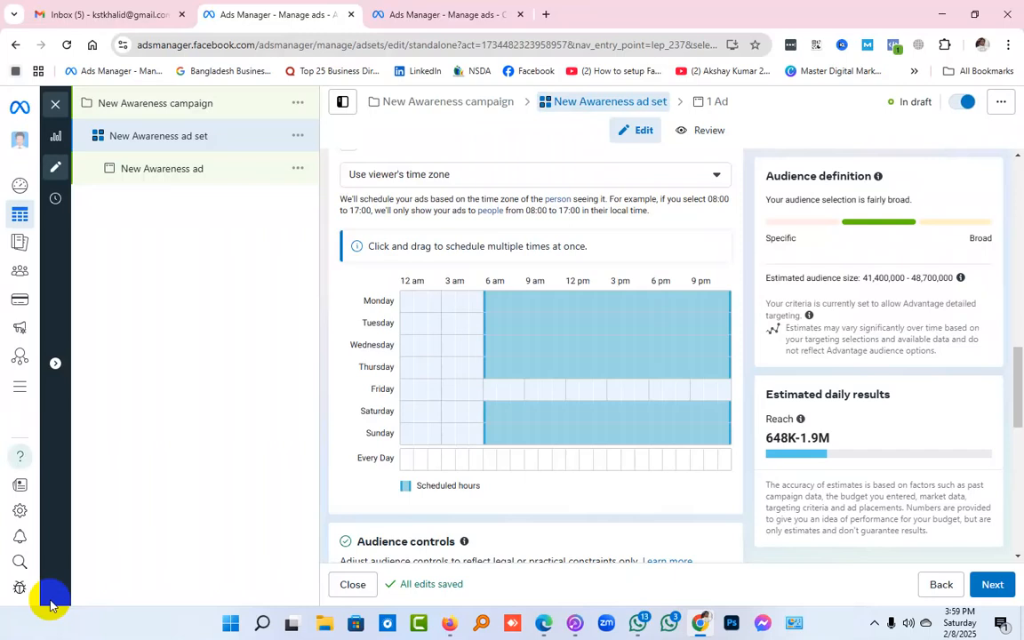
# Review the ad set's audience controls, location, lifetime budget, dates and weekly ad schedule
pyautogui.moveTo(9, 589)
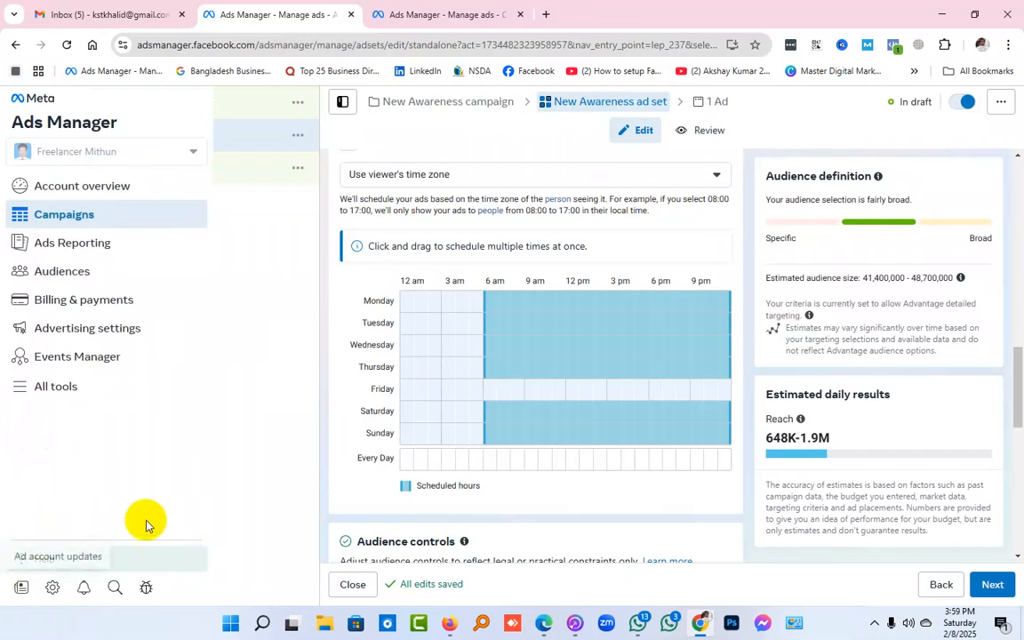
pyautogui.scroll(-3, 592, 420)
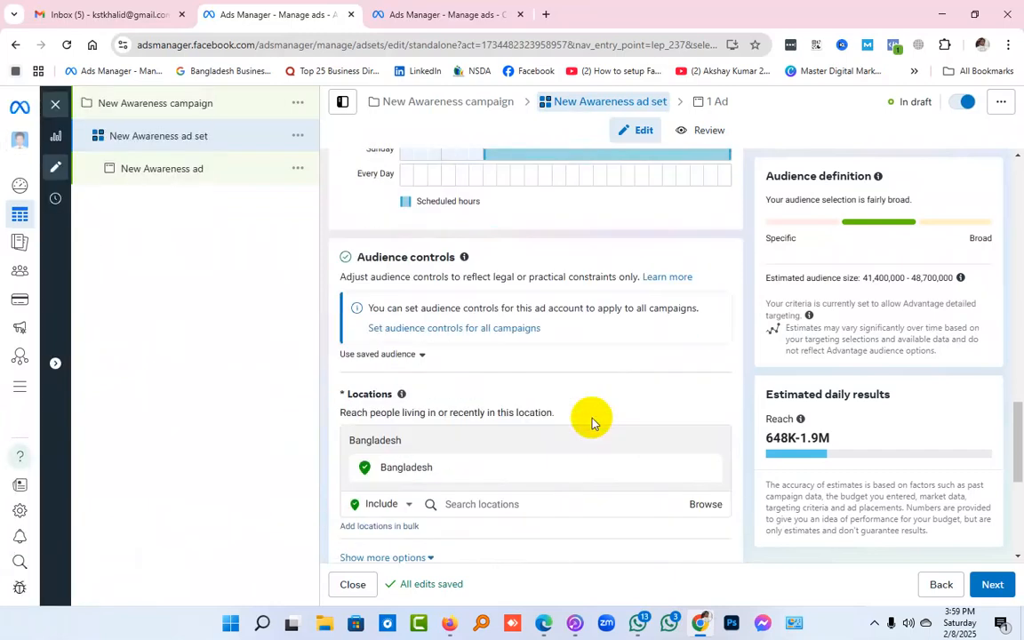
pyautogui.scroll(-1, 592, 422)
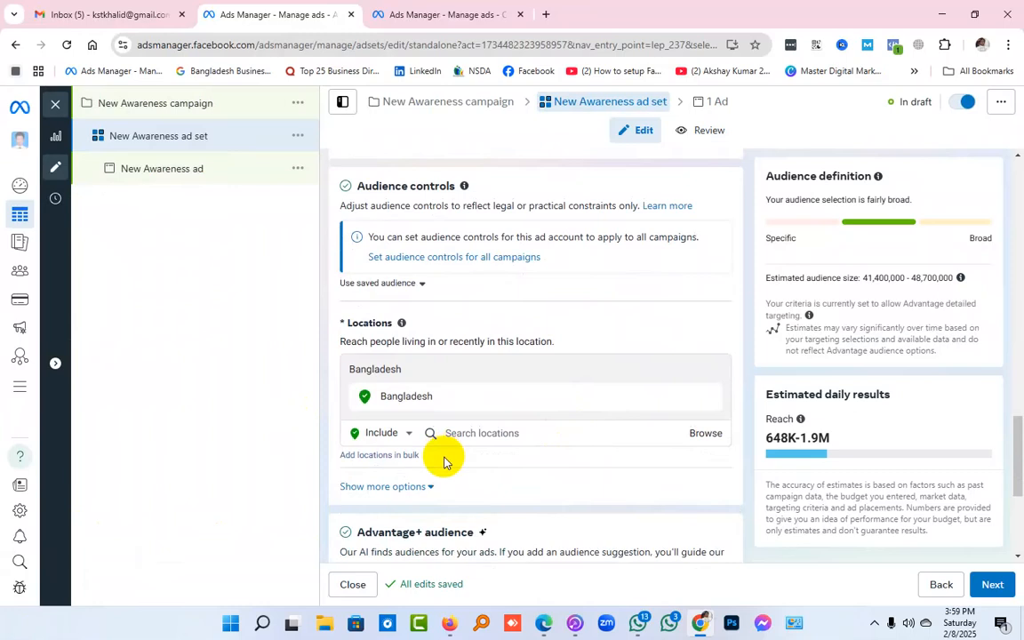
pyautogui.scroll(5, 445, 460)
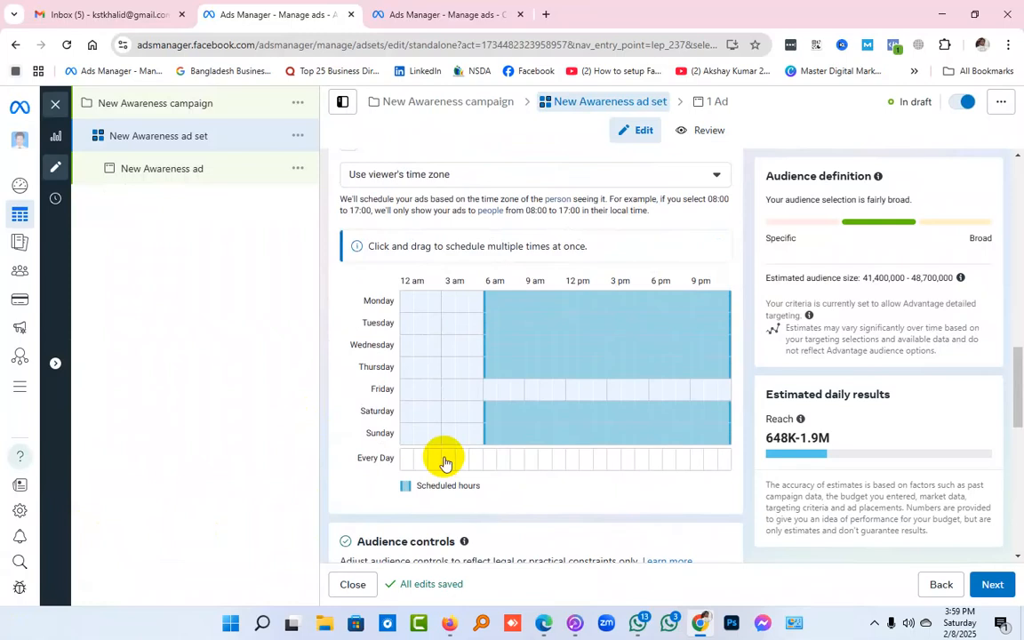
pyautogui.scroll(2, 445, 461)
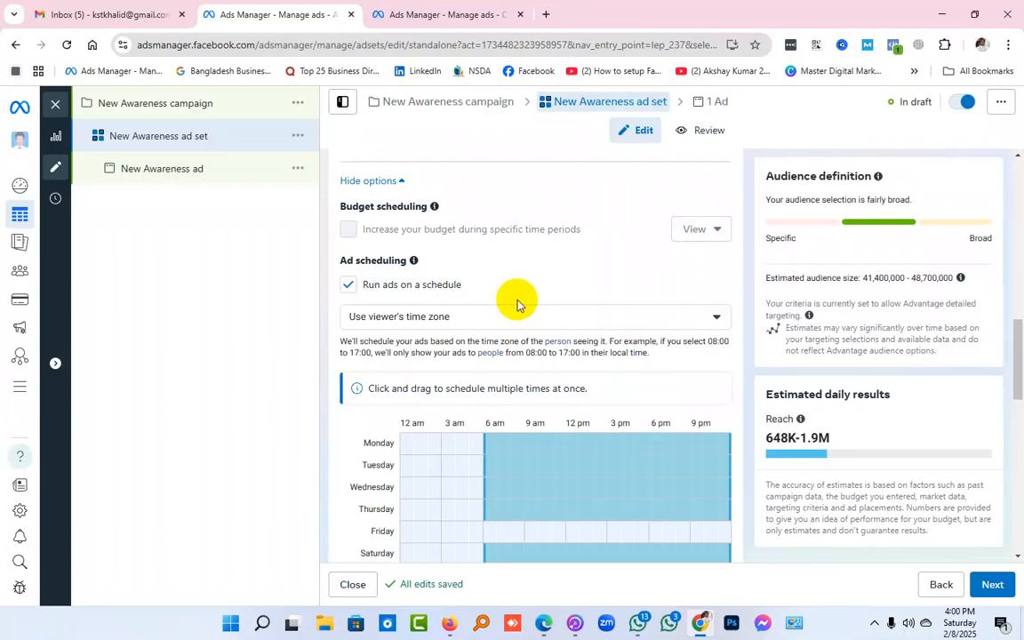
pyautogui.scroll(2, 517, 304)
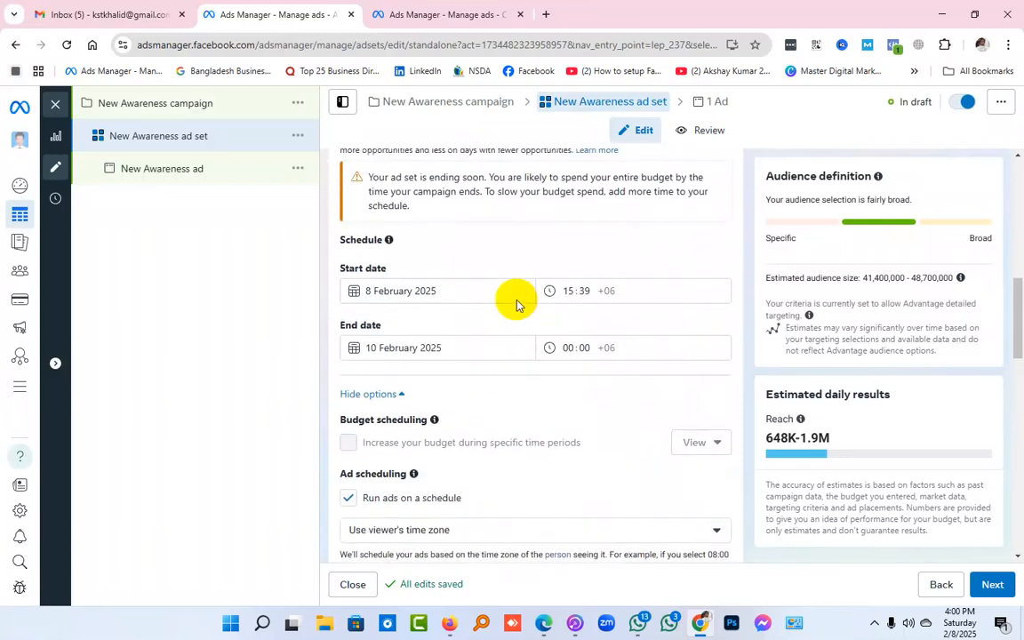
pyautogui.scroll(1, 494, 305)
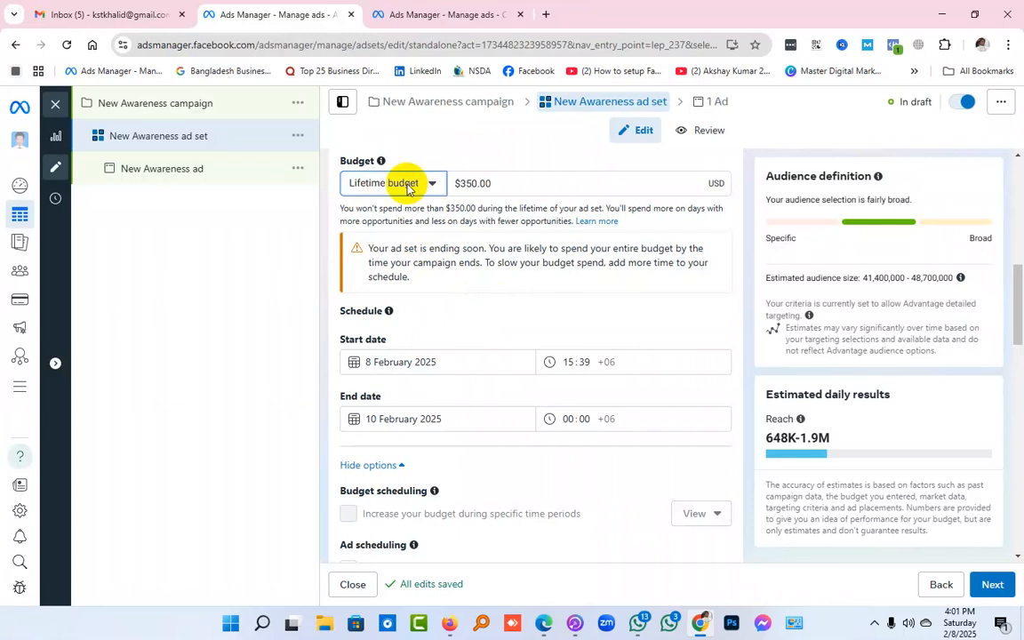
pyautogui.scroll(-5, 441, 360)
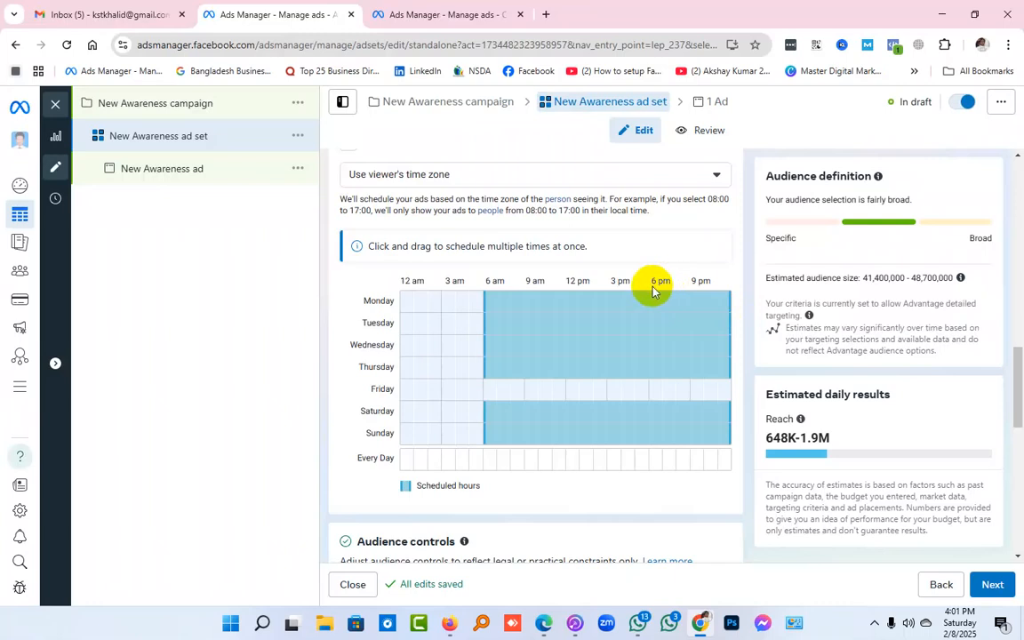
pyautogui.scroll(2, 651, 292)
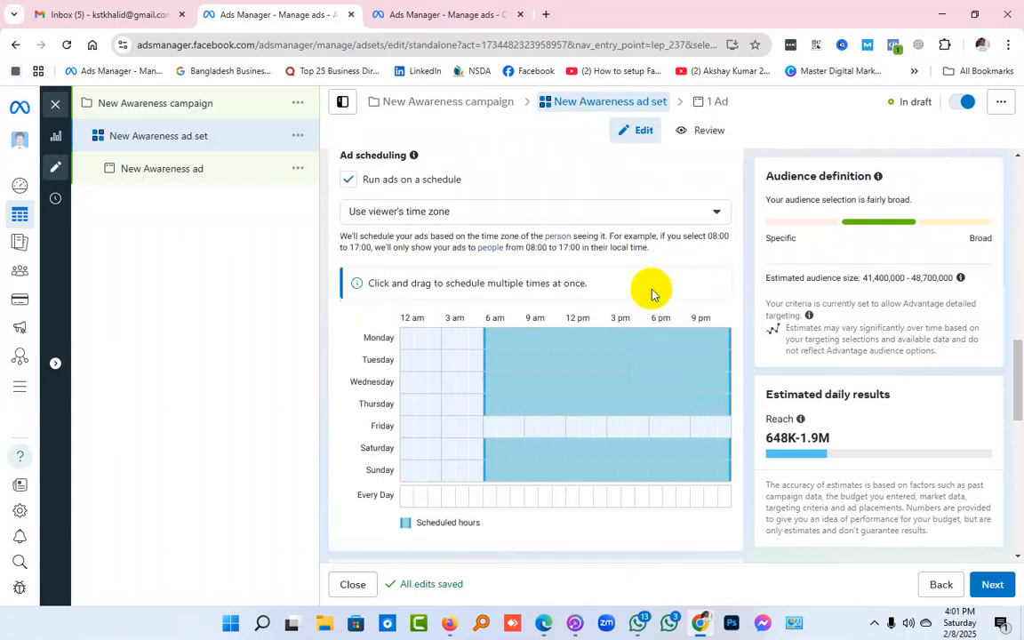
pyautogui.scroll(6, 652, 294)
pyautogui.scroll(-4, 652, 295)
pyautogui.scroll(-4, 652, 293)
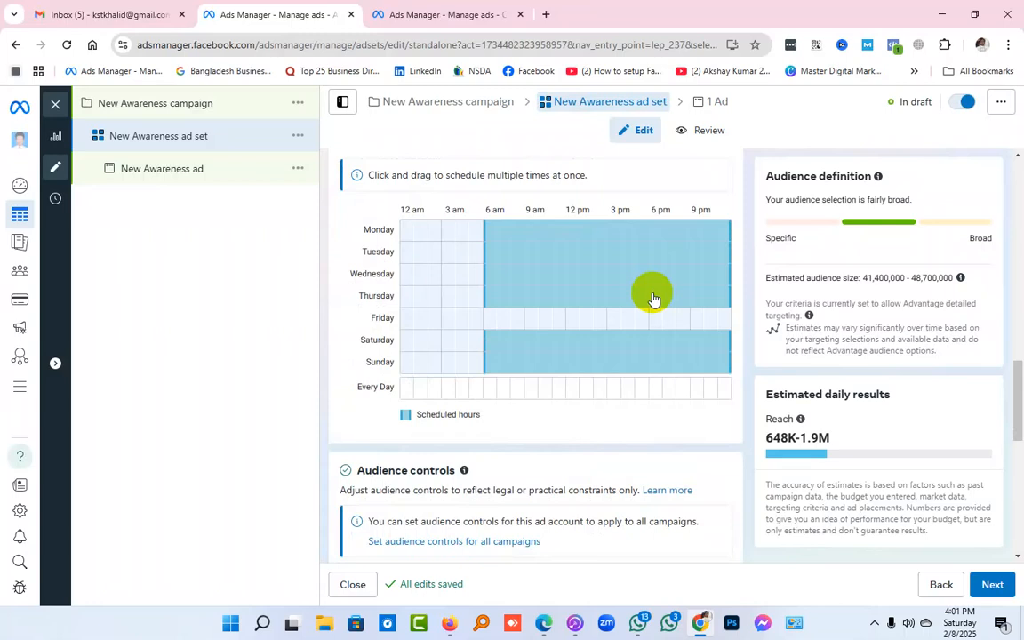
pyautogui.scroll(-2, 649, 304)
pyautogui.scroll(3, 648, 318)
pyautogui.scroll(3, 646, 320)
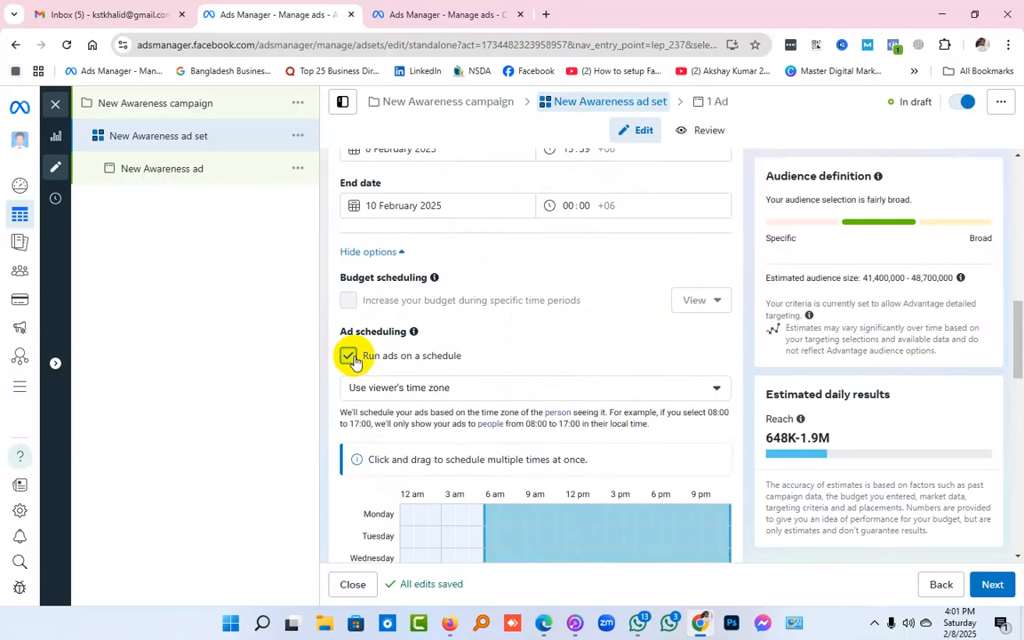
# Turn off running ads on a schedule and switch the ad set's budget type to Daily budget
pyautogui.click(351, 358)
pyautogui.scroll(3, 640, 358)
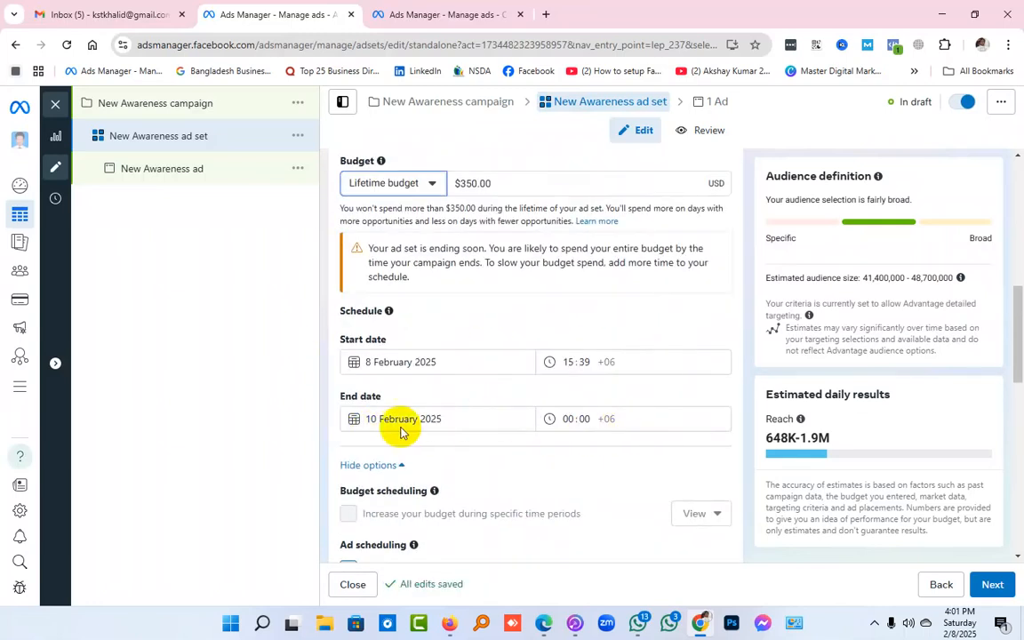
pyautogui.scroll(1, 400, 432)
pyautogui.click(410, 255)
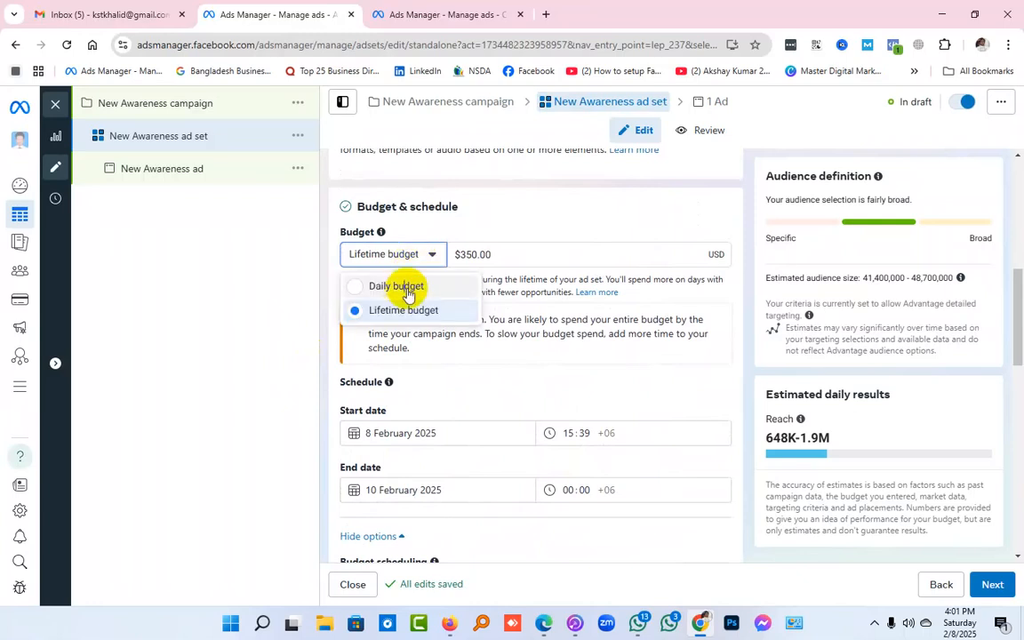
pyautogui.click(404, 286)
# Examine the ad set's scheduling options and the Audience controls section with its location setting
pyautogui.scroll(-4, 662, 404)
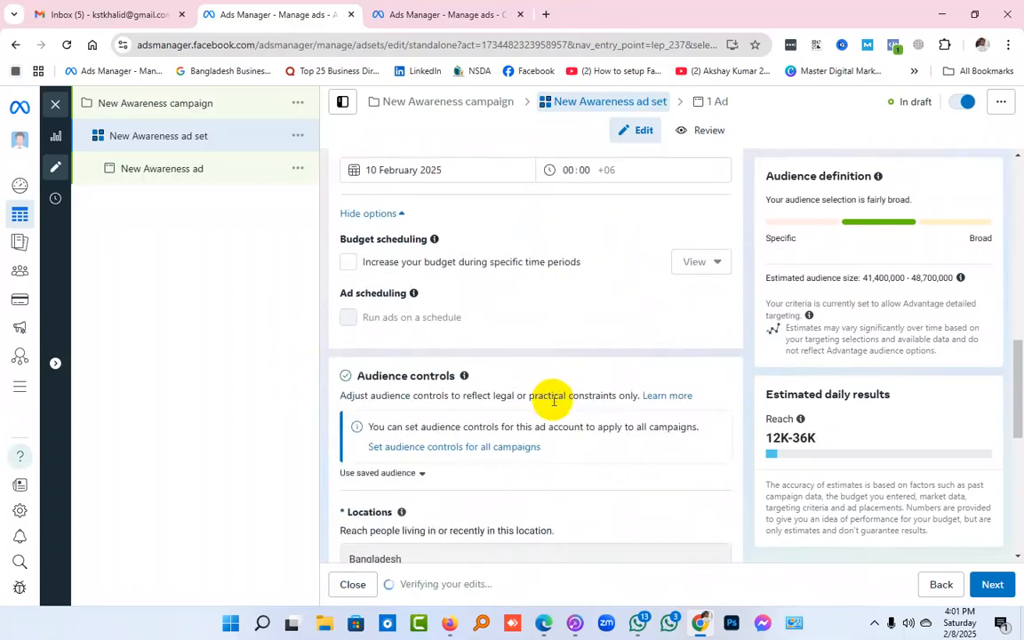
pyautogui.scroll(-3, 553, 402)
pyautogui.scroll(3, 551, 404)
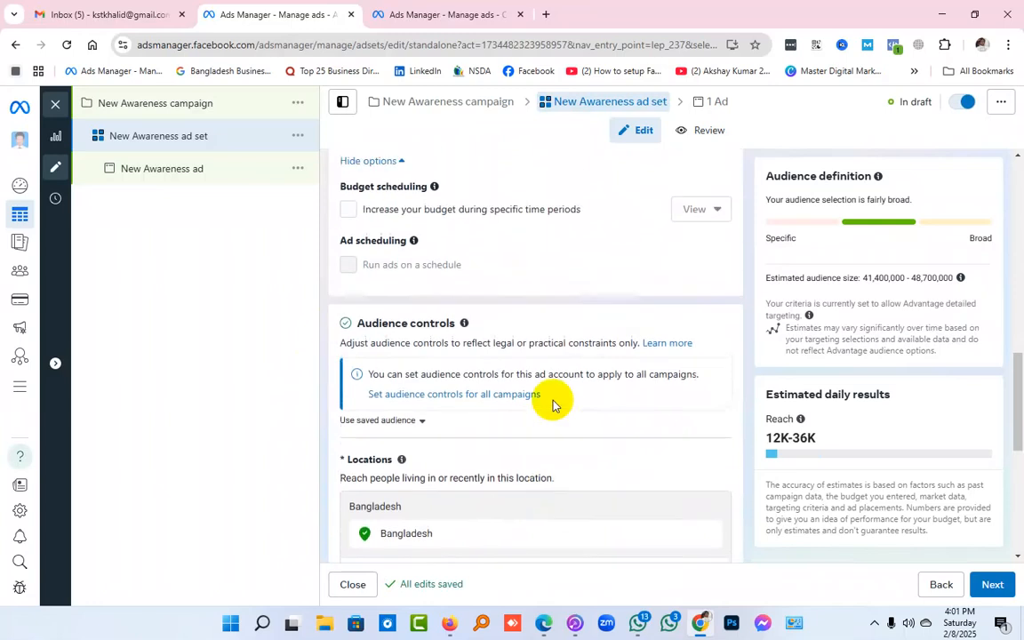
pyautogui.moveTo(358, 381); pyautogui.dragTo(454, 384)
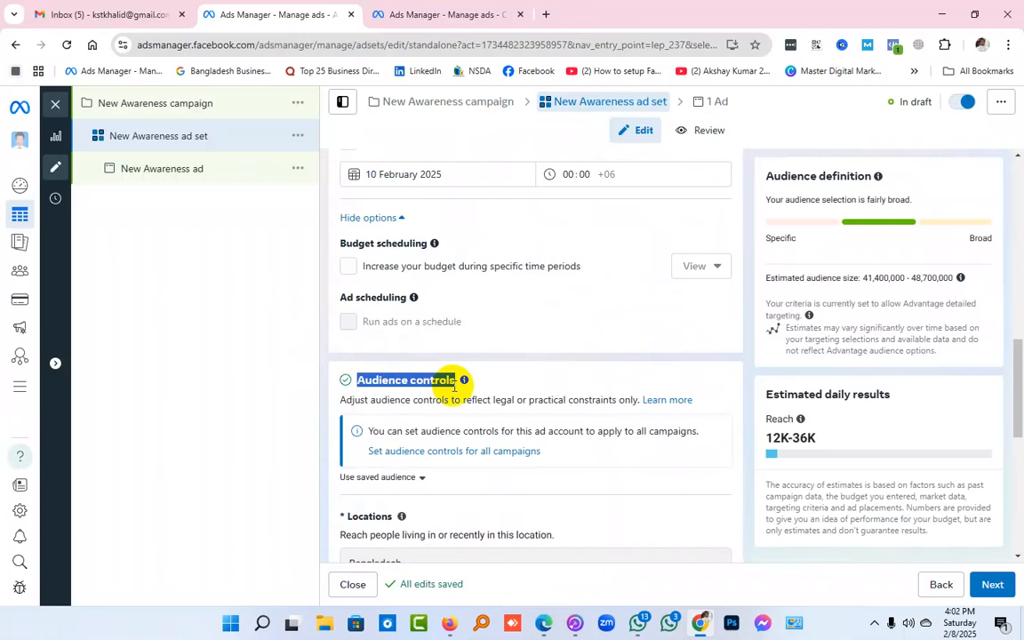
pyautogui.scroll(-2, 622, 369)
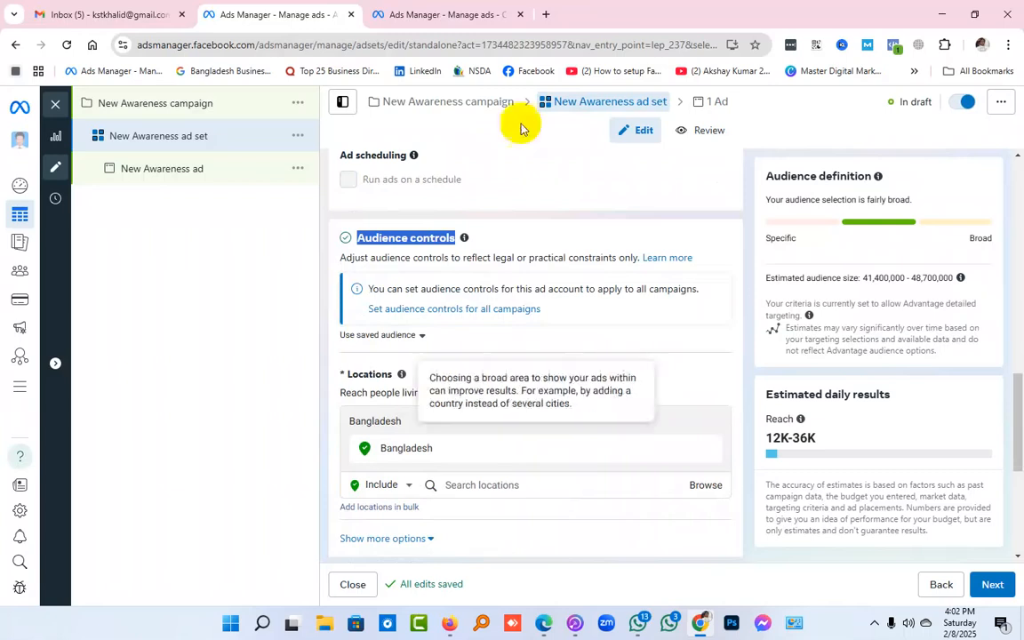
# In the other Ads Manager tab, create an Auction campaign with the Awareness objective and close its editor, keeping the draft
pyautogui.click(502, 12)
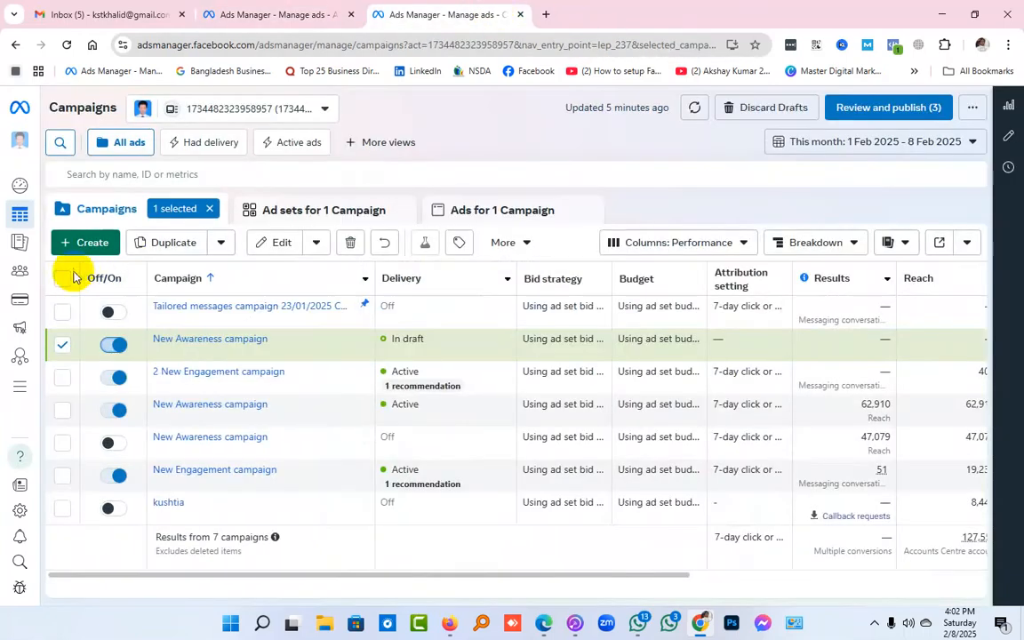
pyautogui.click(209, 210)
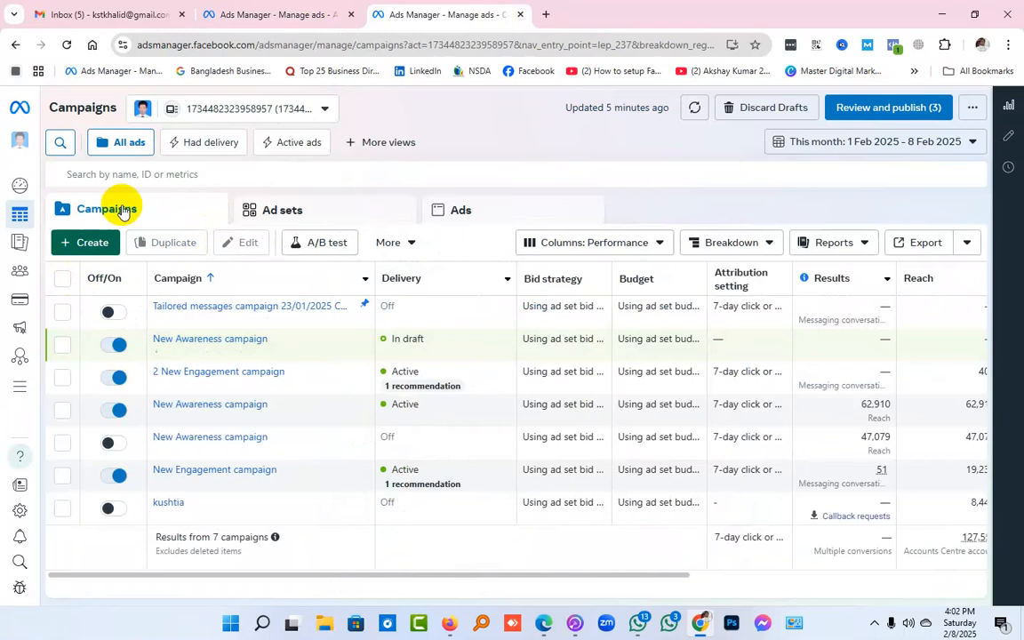
pyautogui.click(92, 246)
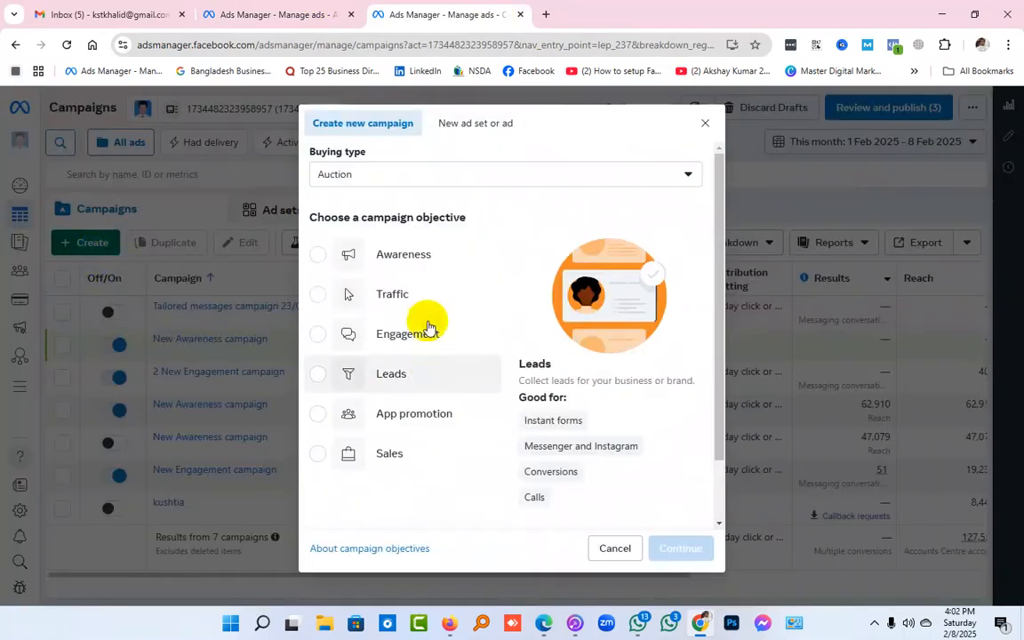
pyautogui.click(420, 258)
pyautogui.click(684, 550)
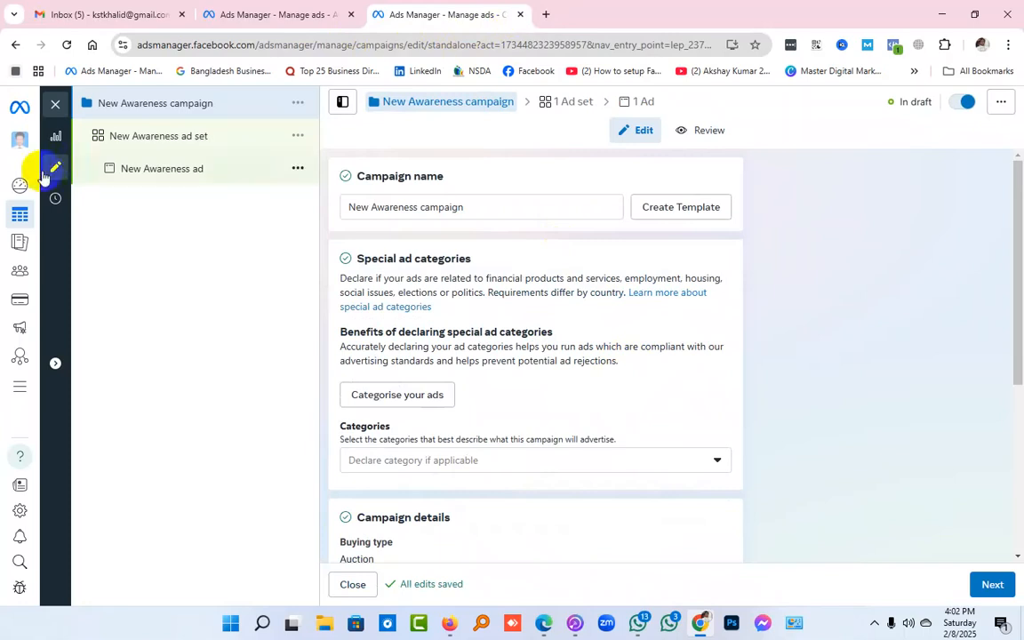
pyautogui.click(55, 104)
pyautogui.click(591, 348)
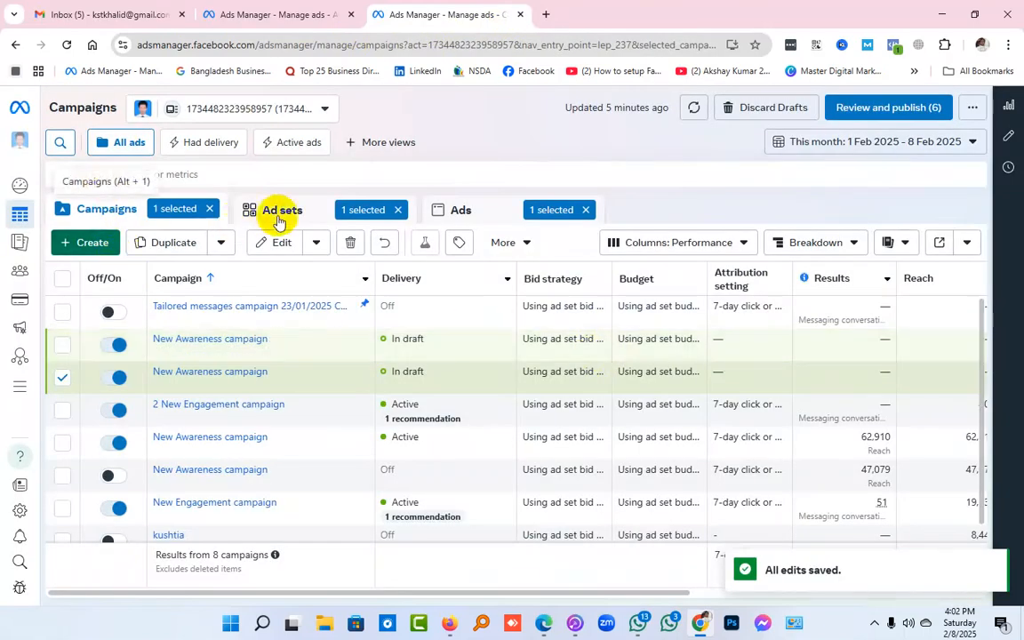
# Back out of discarding the drafts and clear the selected campaign, ad set and ad
pyautogui.click(774, 109)
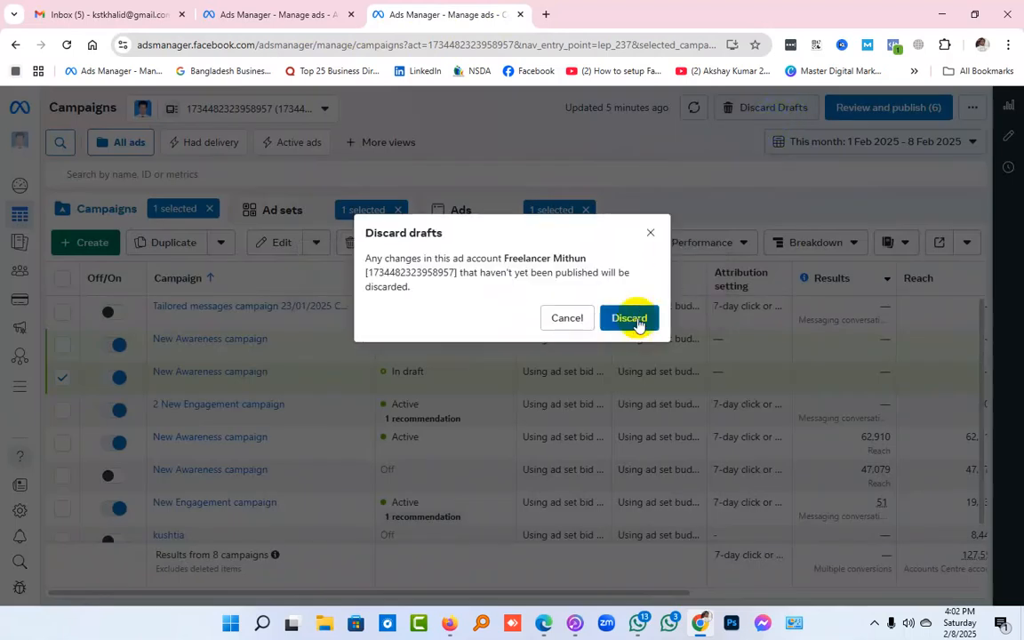
pyautogui.click(546, 320)
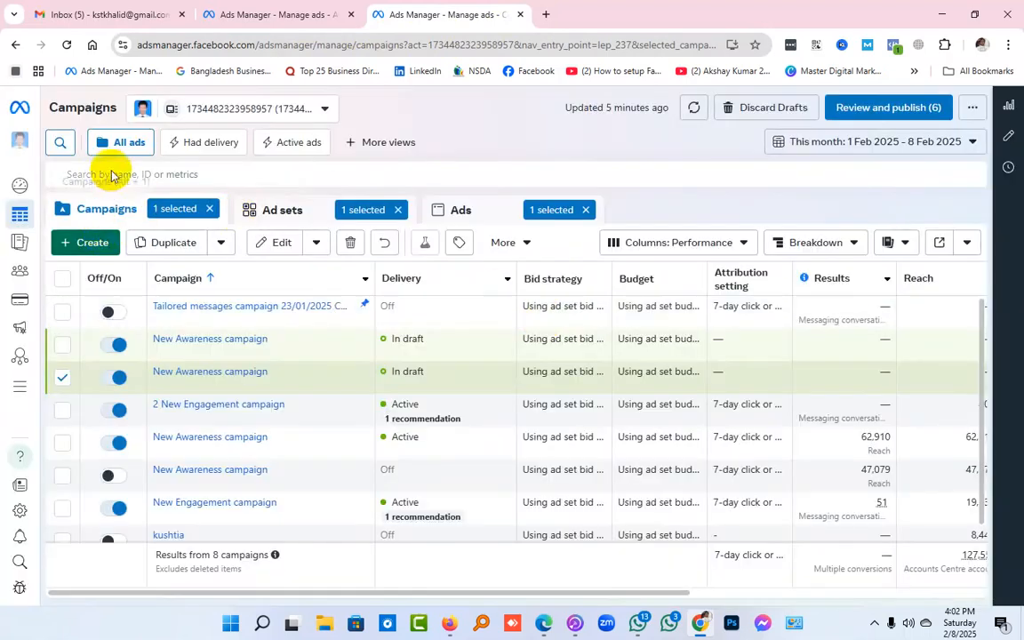
pyautogui.click(210, 210)
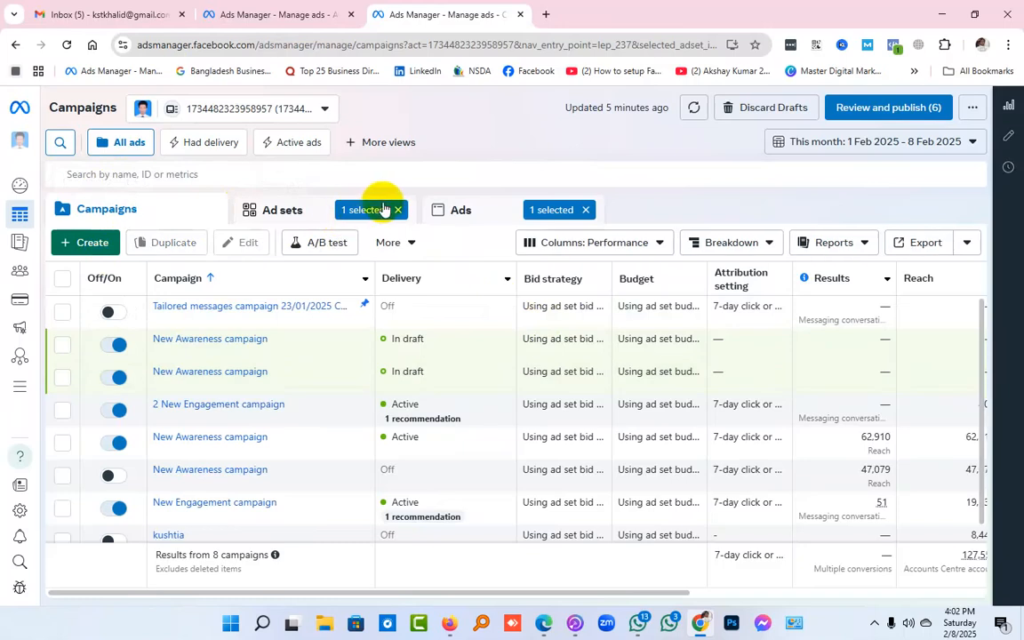
pyautogui.click(397, 210)
pyautogui.click(585, 210)
# Start a new campaign with the Engagement objective and bring up its campaign setup choices
pyautogui.click(119, 248)
pyautogui.click(452, 334)
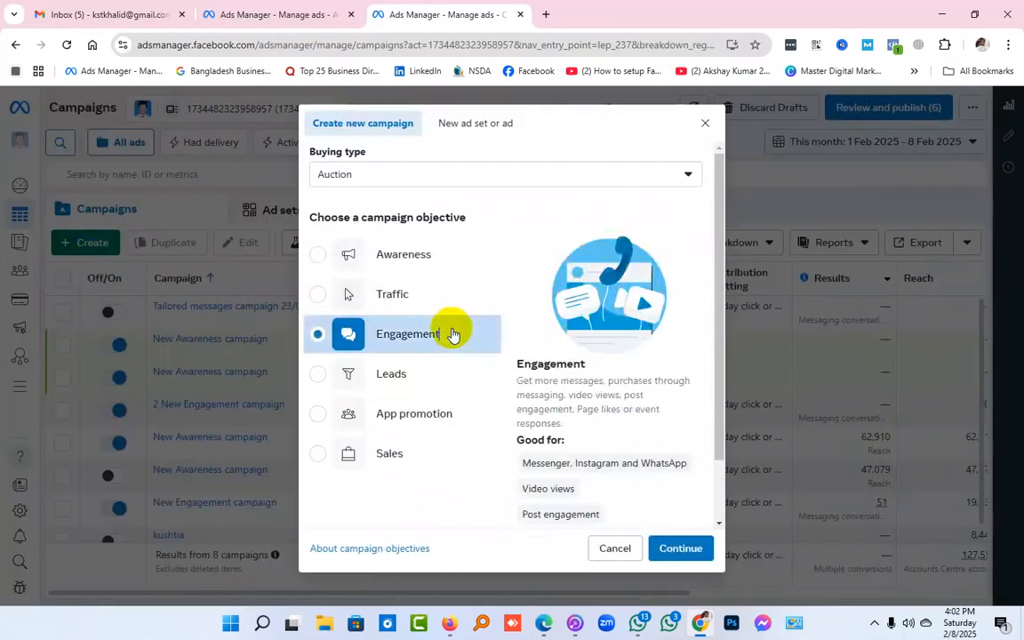
pyautogui.click(676, 548)
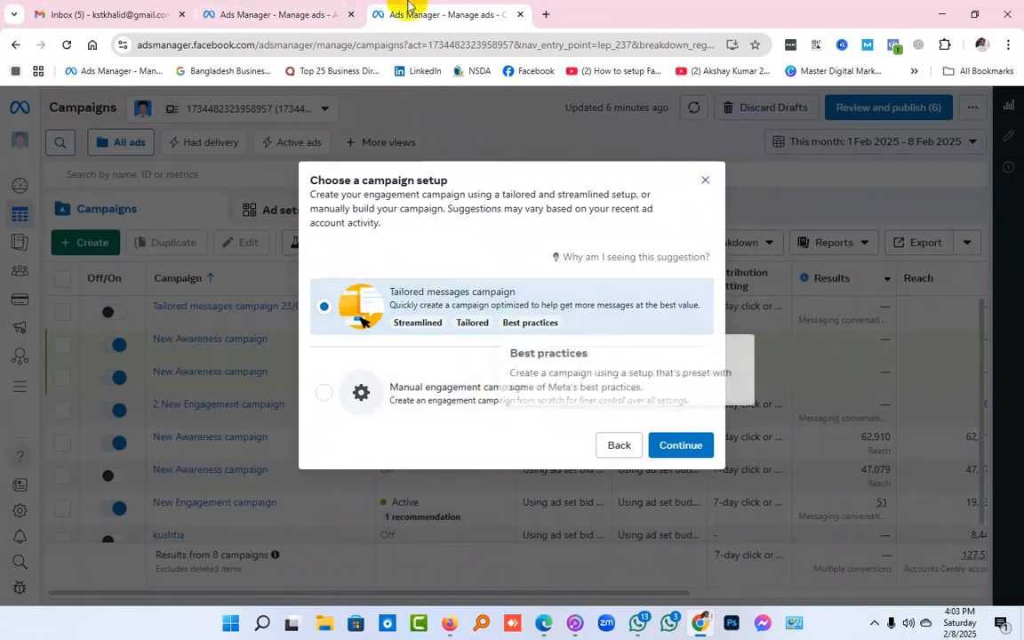
# Return to the Awareness ad set's browser tab and examine its Audience controls, Advantage+ audience and Placements sections
pyautogui.click(321, 7)
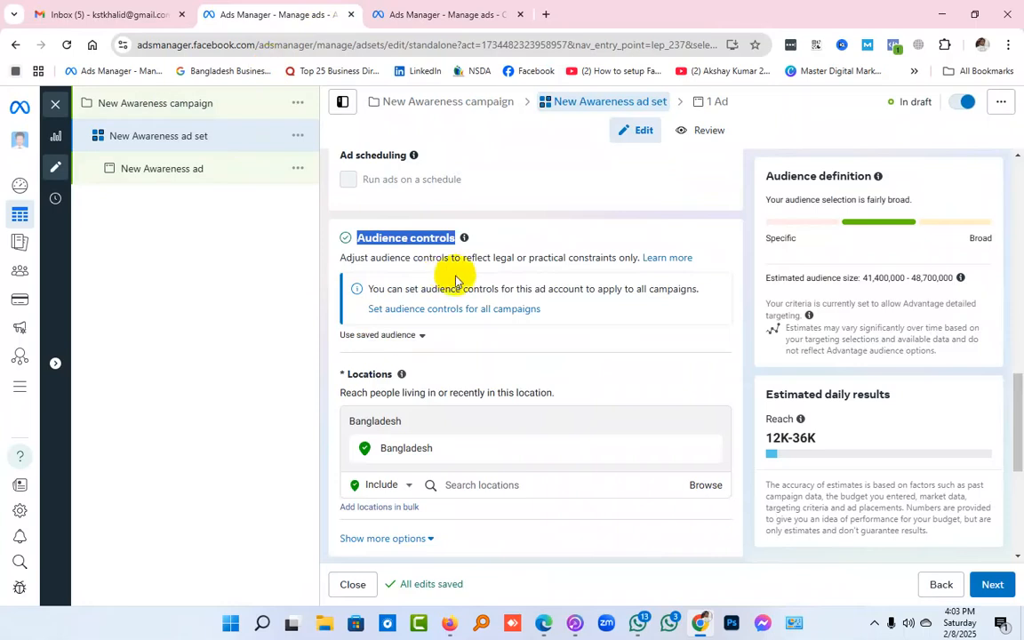
pyautogui.click(537, 223)
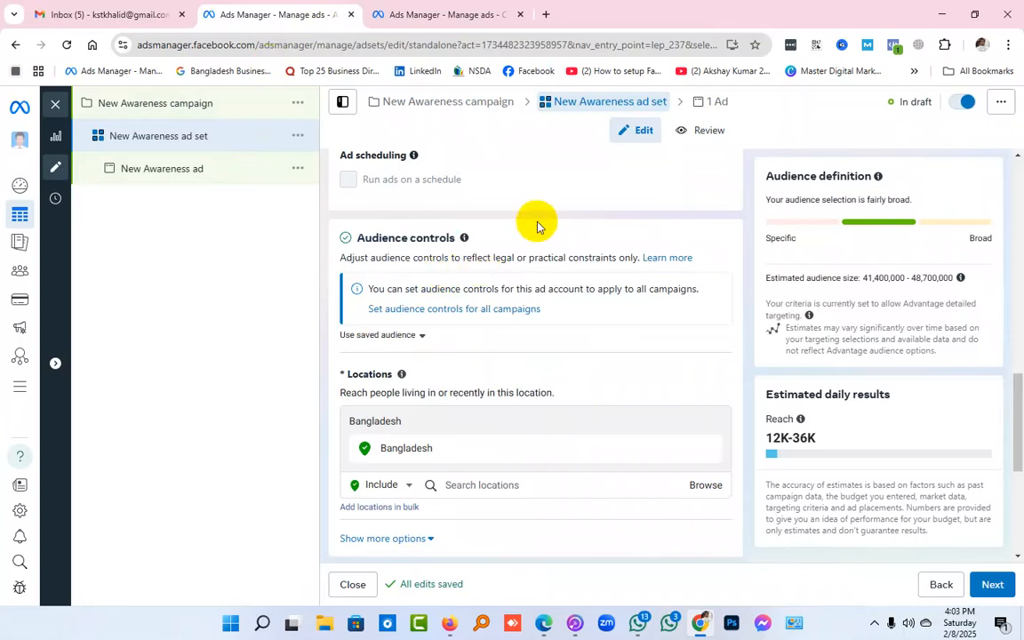
pyautogui.scroll(-1, 537, 224)
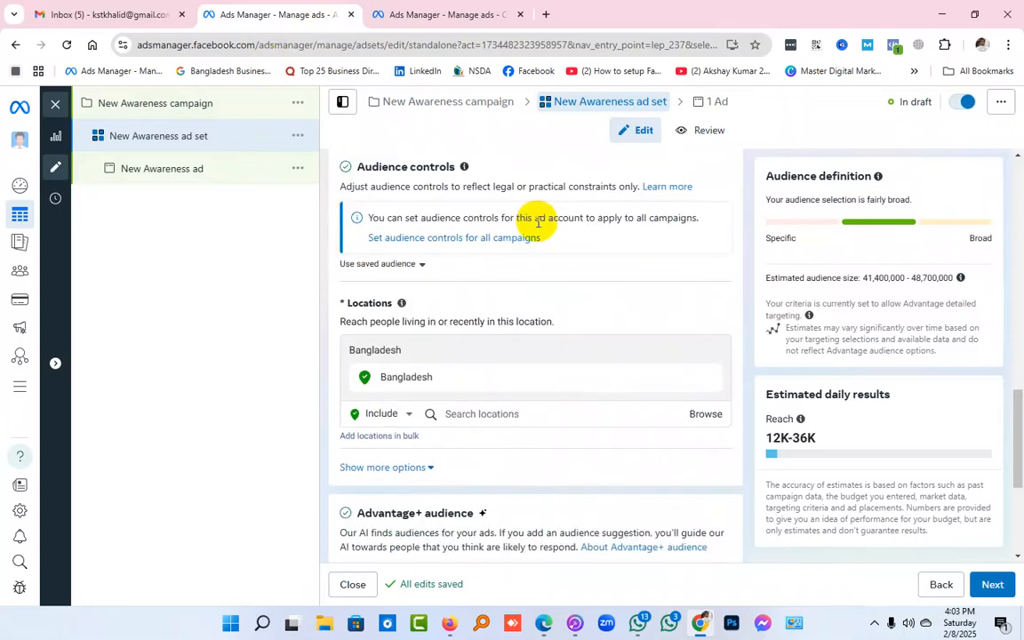
pyautogui.scroll(-2, 537, 223)
pyautogui.scroll(-2, 537, 224)
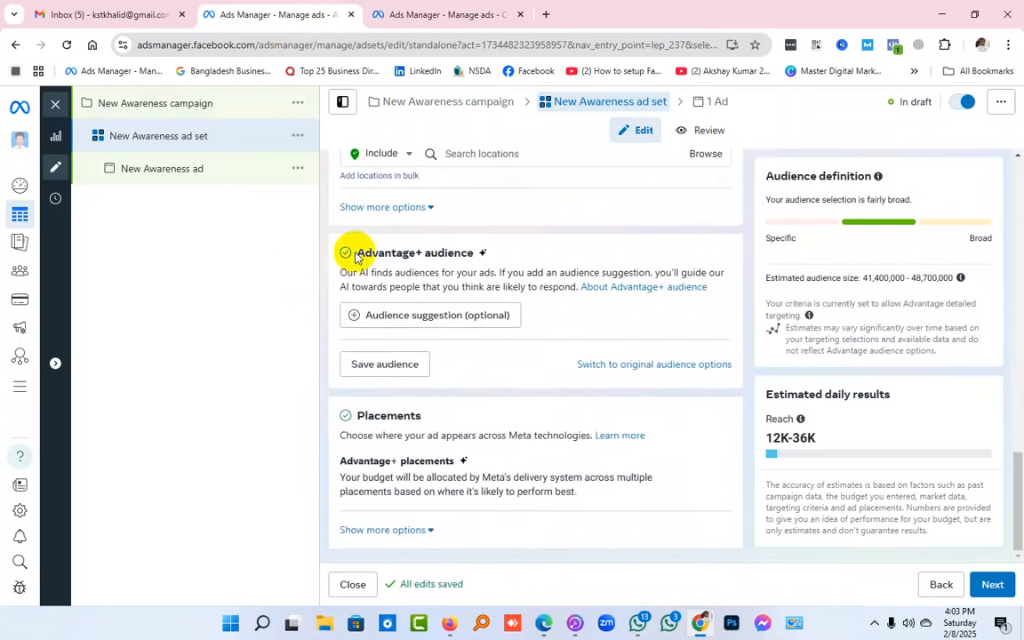
pyautogui.scroll(4, 360, 254)
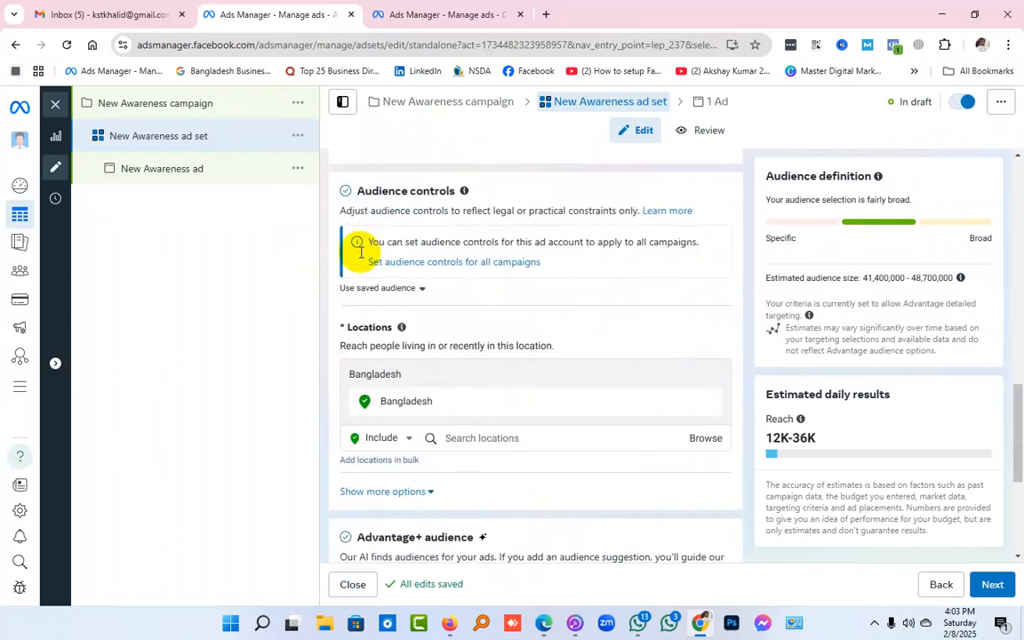
pyautogui.scroll(-3, 364, 271)
pyautogui.moveTo(357, 325); pyautogui.dragTo(475, 324)
pyautogui.click(485, 326)
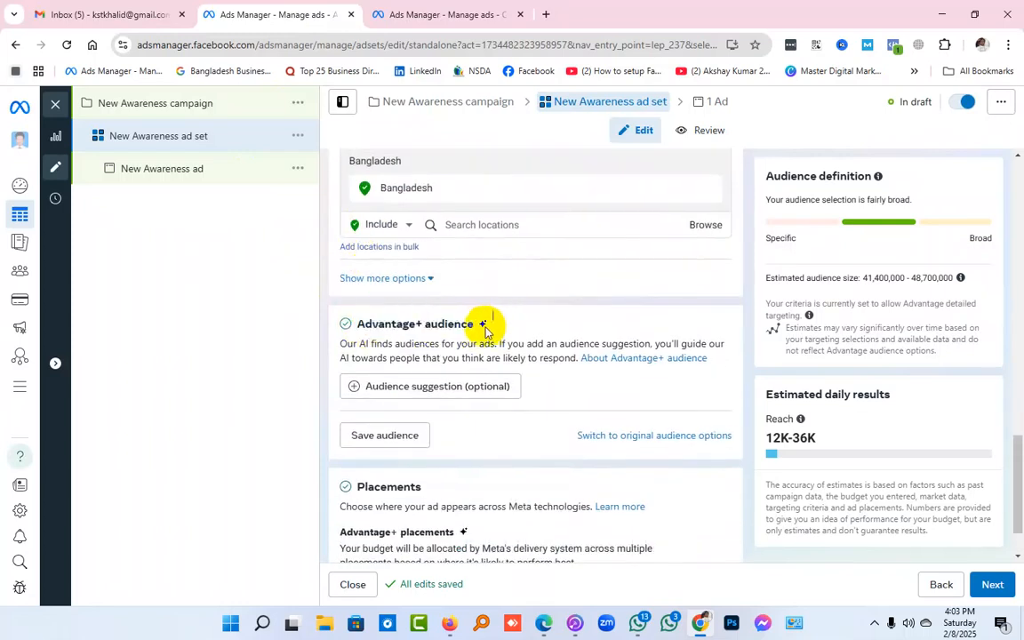
pyautogui.moveTo(482, 330)
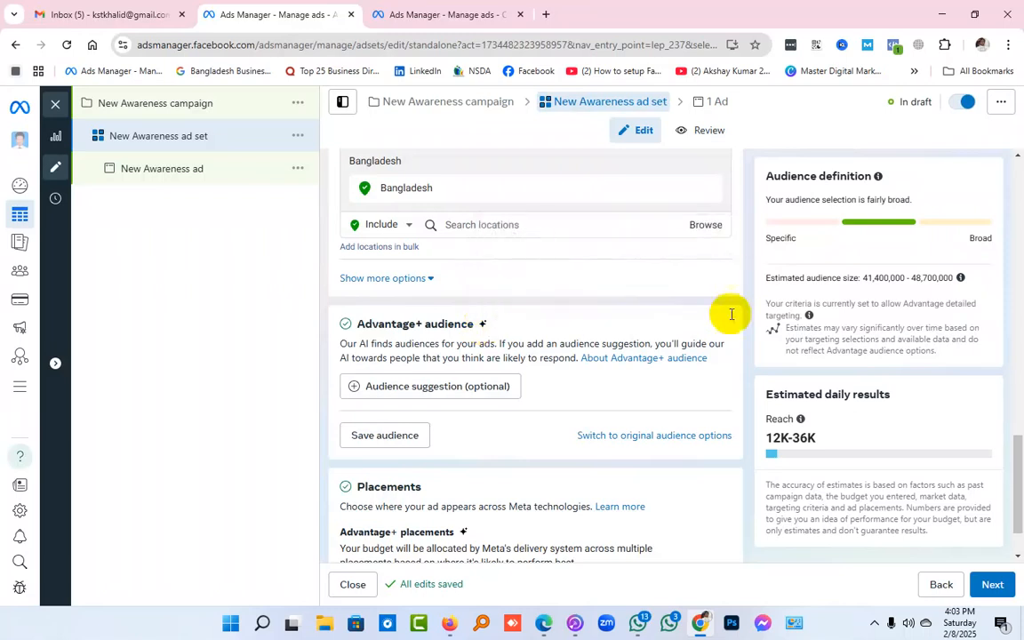
# Switch the ad set from Advantage+ audience to the original audience options
pyautogui.scroll(5, 617, 397)
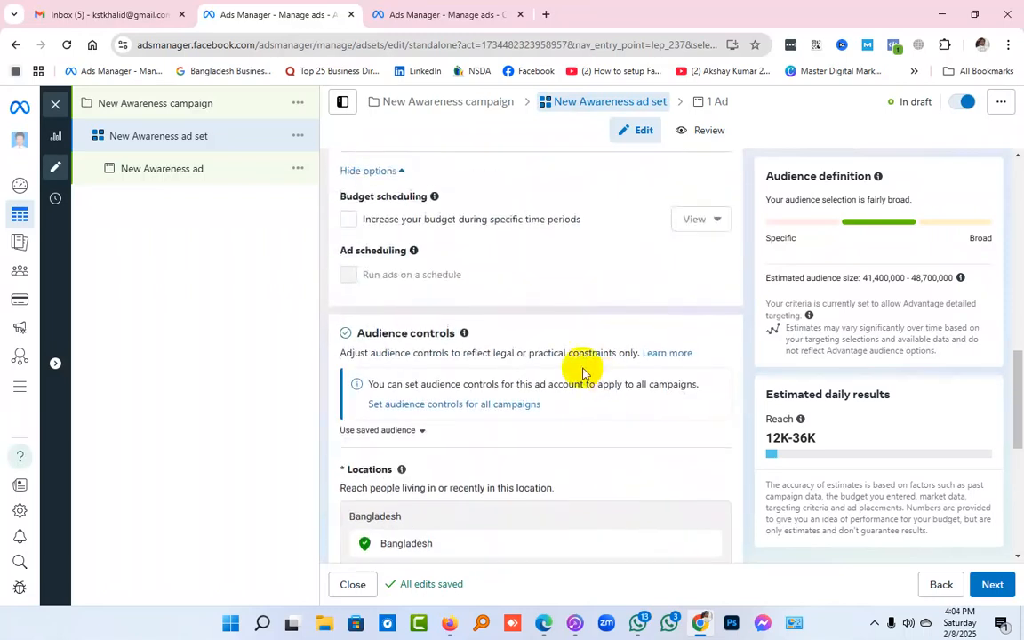
pyautogui.scroll(-4, 445, 338)
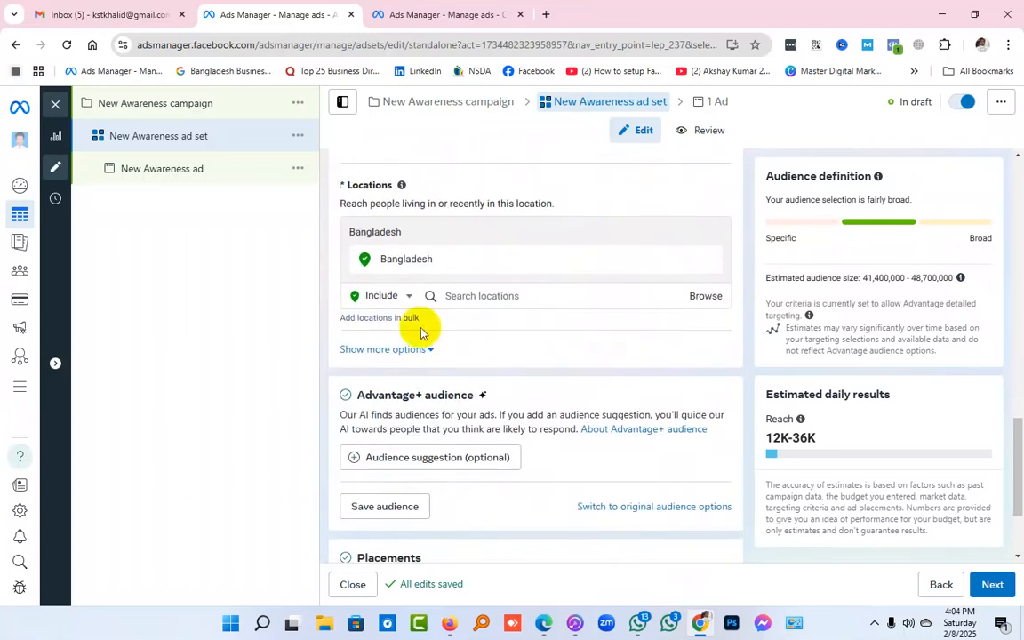
pyautogui.scroll(-2, 607, 272)
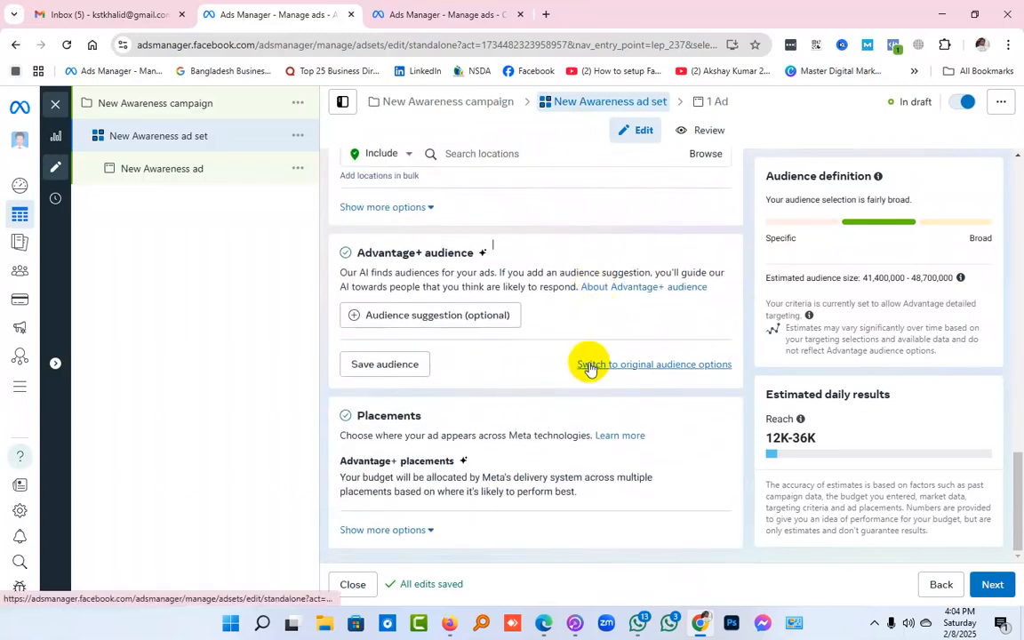
pyautogui.click(635, 366)
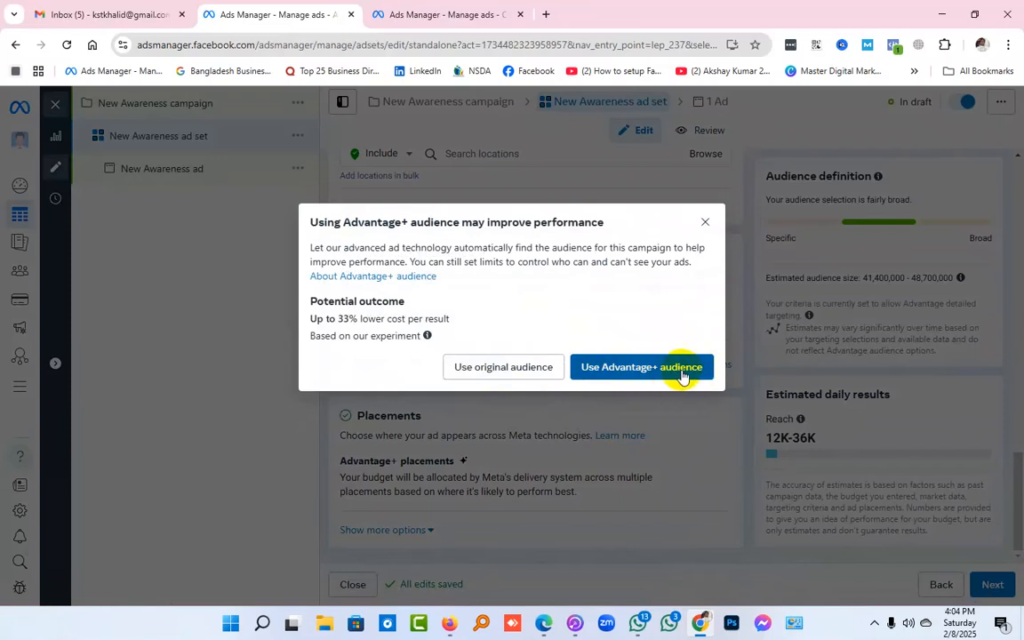
pyautogui.click(500, 370)
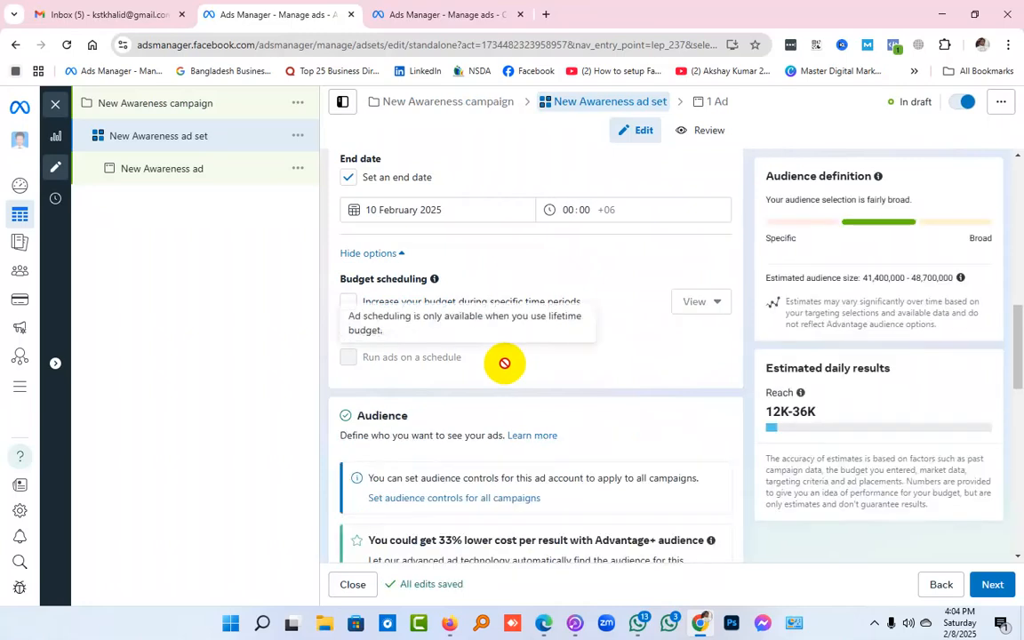
# Dismiss the Lookalike Audience tip and review the custom audience, location, age, gender, detailed targeting and language settings
pyautogui.scroll(-3, 626, 348)
pyautogui.scroll(3, 484, 329)
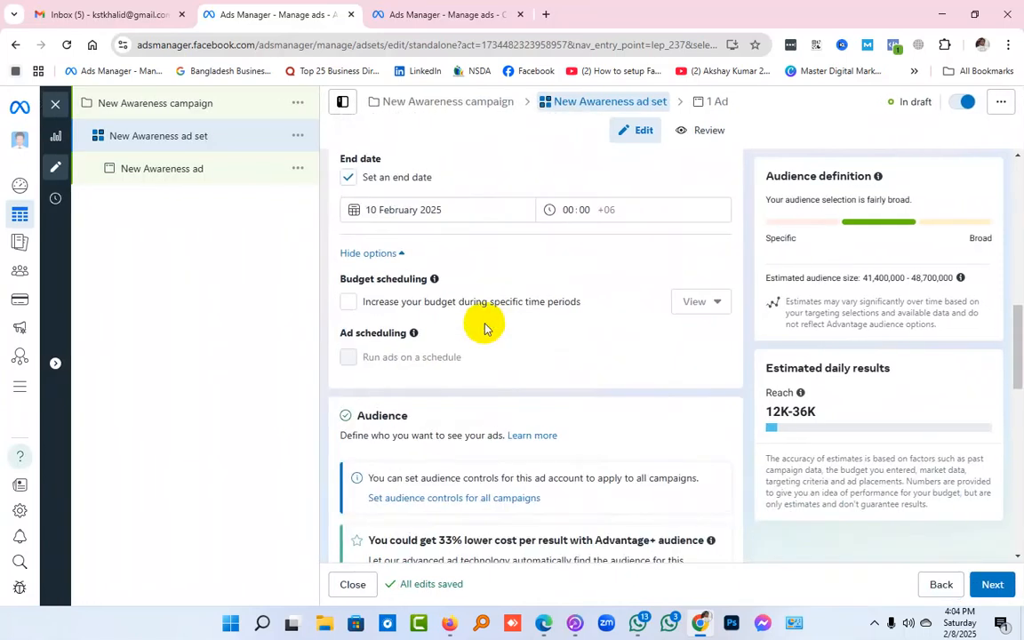
pyautogui.scroll(-3, 485, 329)
pyautogui.scroll(3, 484, 329)
pyautogui.scroll(-4, 484, 329)
pyautogui.scroll(-2, 484, 329)
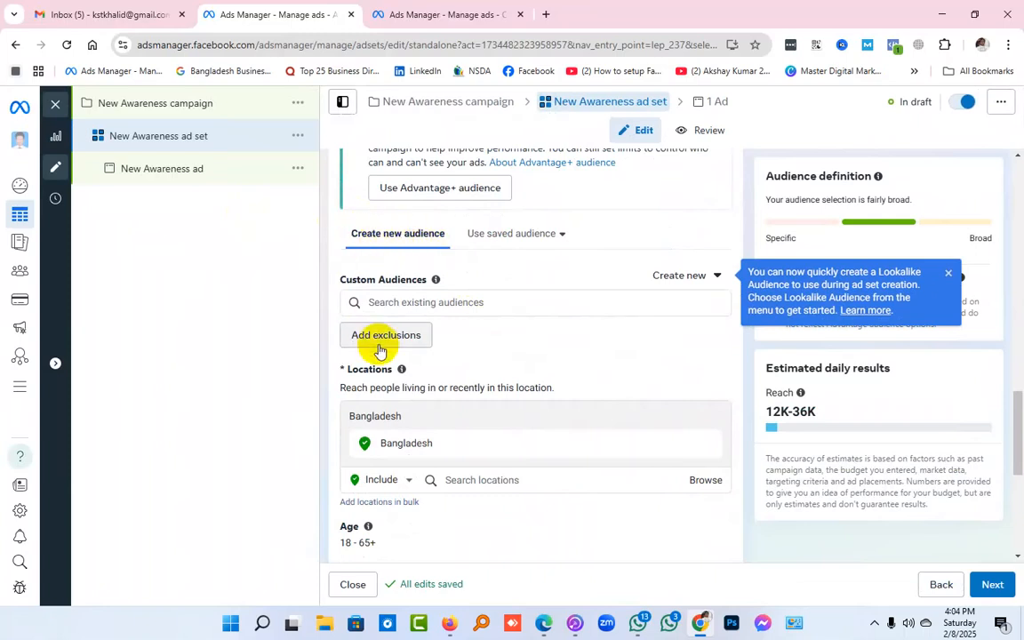
pyautogui.click(948, 273)
pyautogui.scroll(-3, 497, 371)
pyautogui.scroll(1, 497, 371)
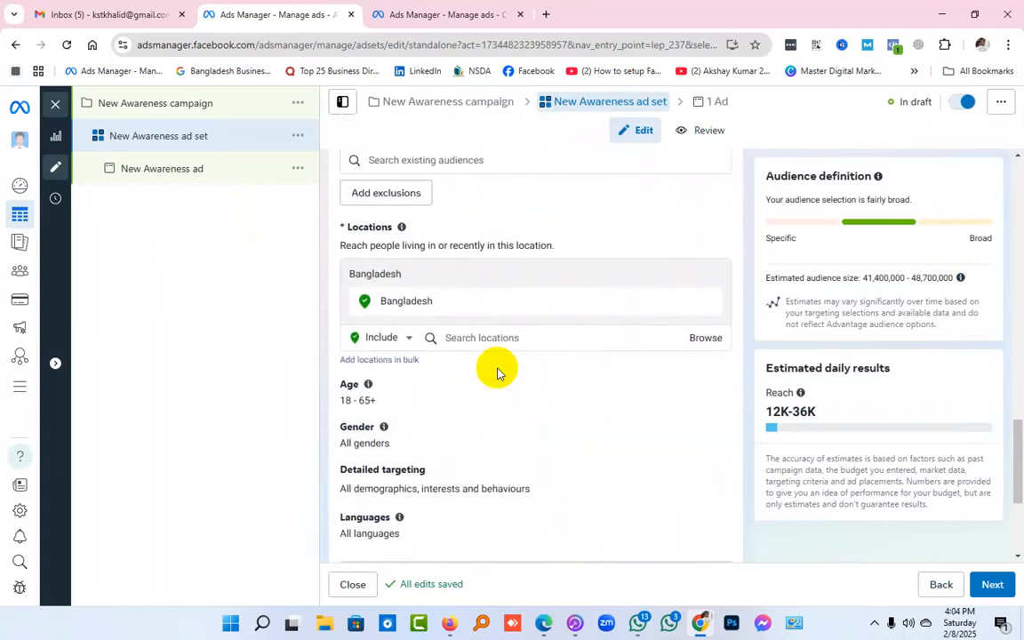
# Expand the location map and remove Bangladesh from the ad set's targeted locations
pyautogui.moveTo(344, 225); pyautogui.dragTo(392, 229)
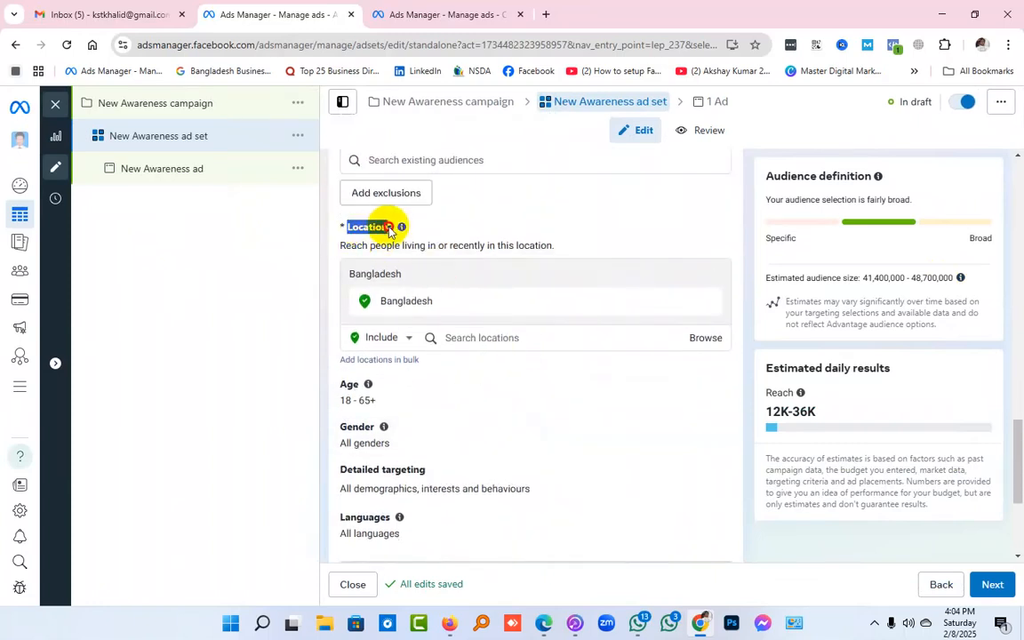
pyautogui.moveTo(396, 231)
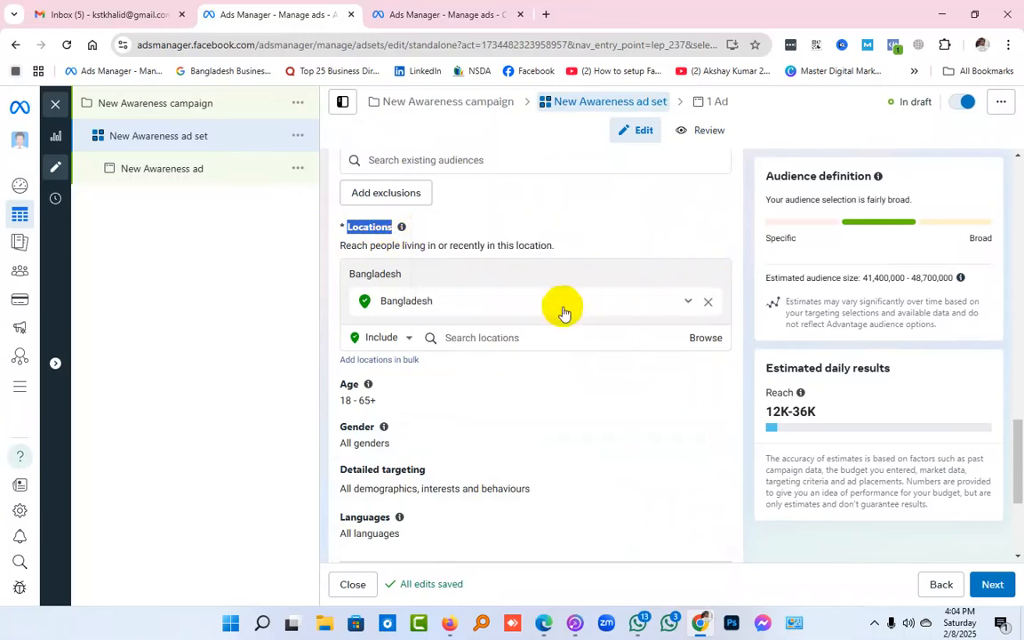
pyautogui.click(538, 304)
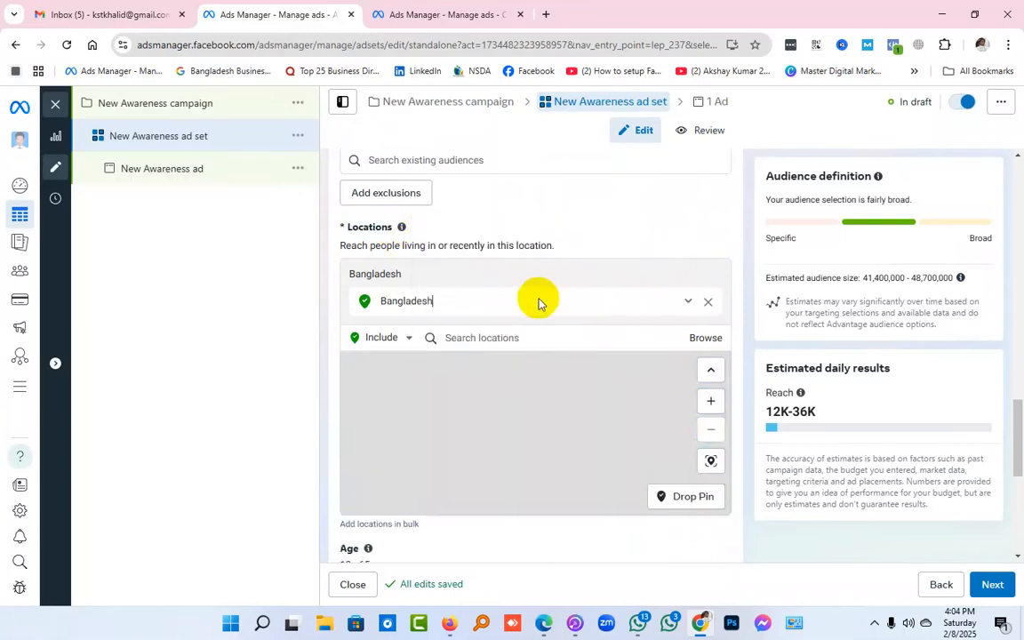
pyautogui.click(712, 304)
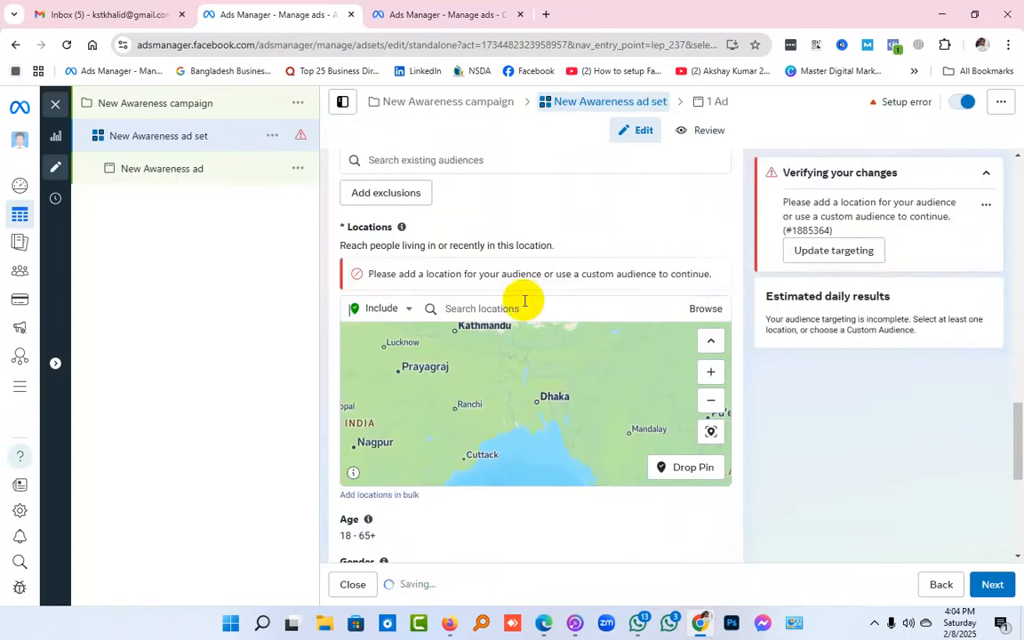
# Include the city of Dhaka, Dhaka Division, Bangladesh in the ad set's targeted locations
pyautogui.click(513, 308)
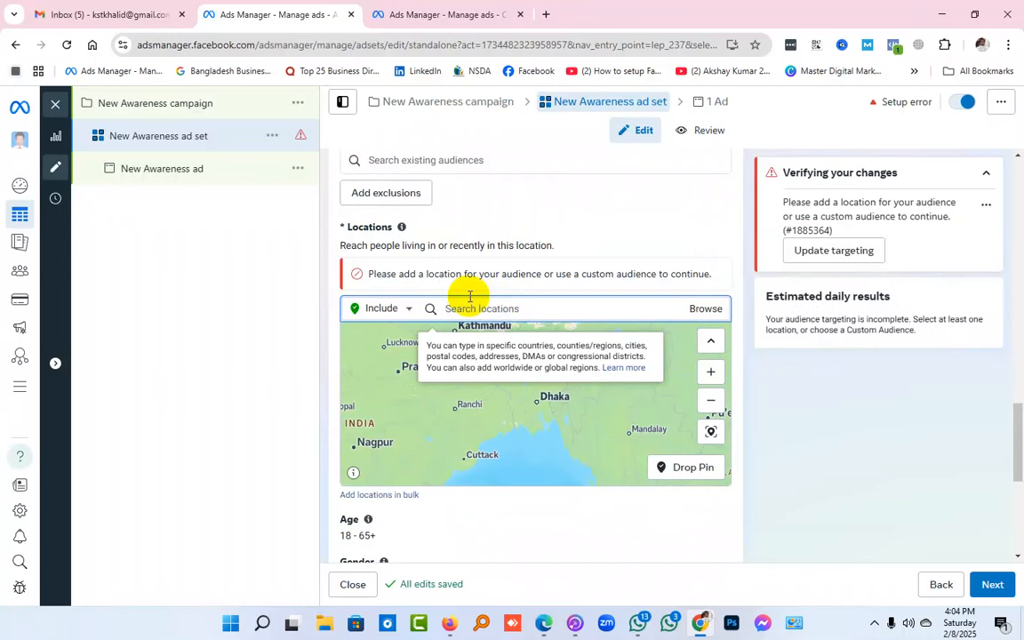
pyautogui.write('dhaka,dhaka')
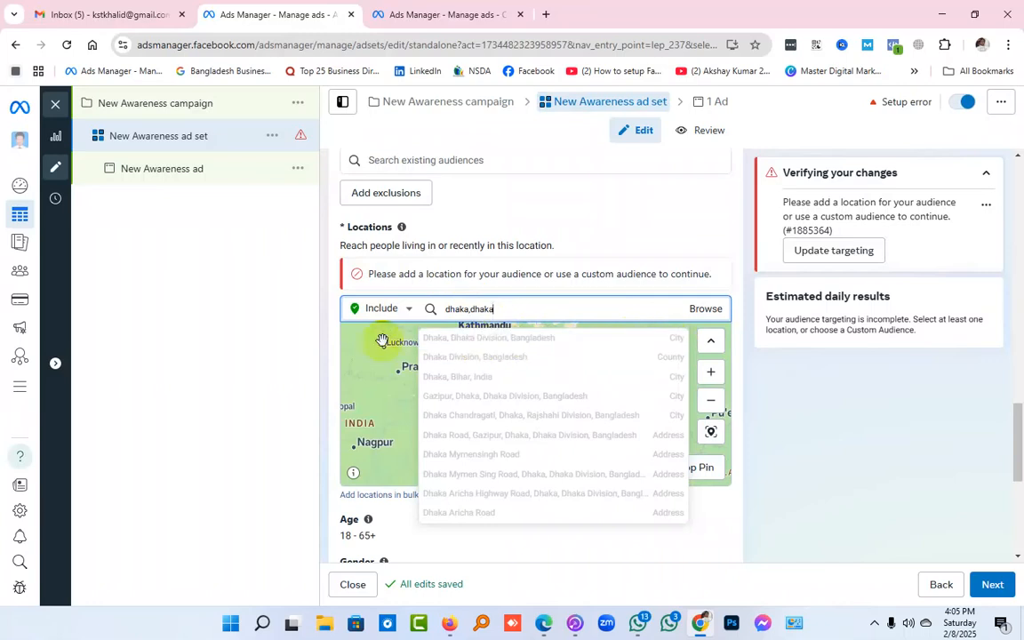
pyautogui.click(462, 348)
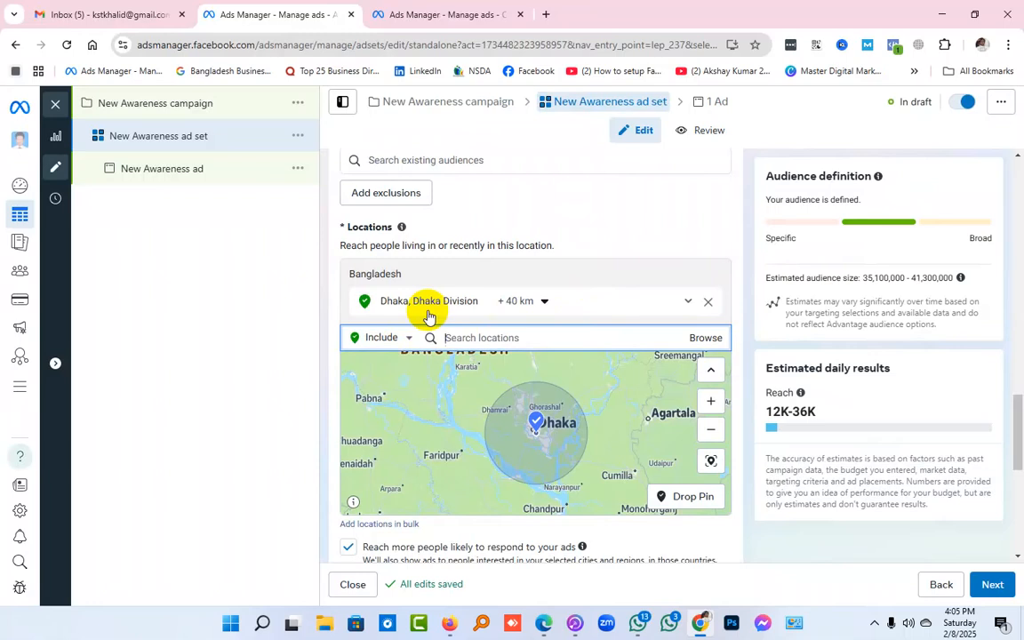
pyautogui.scroll(-2, 684, 203)
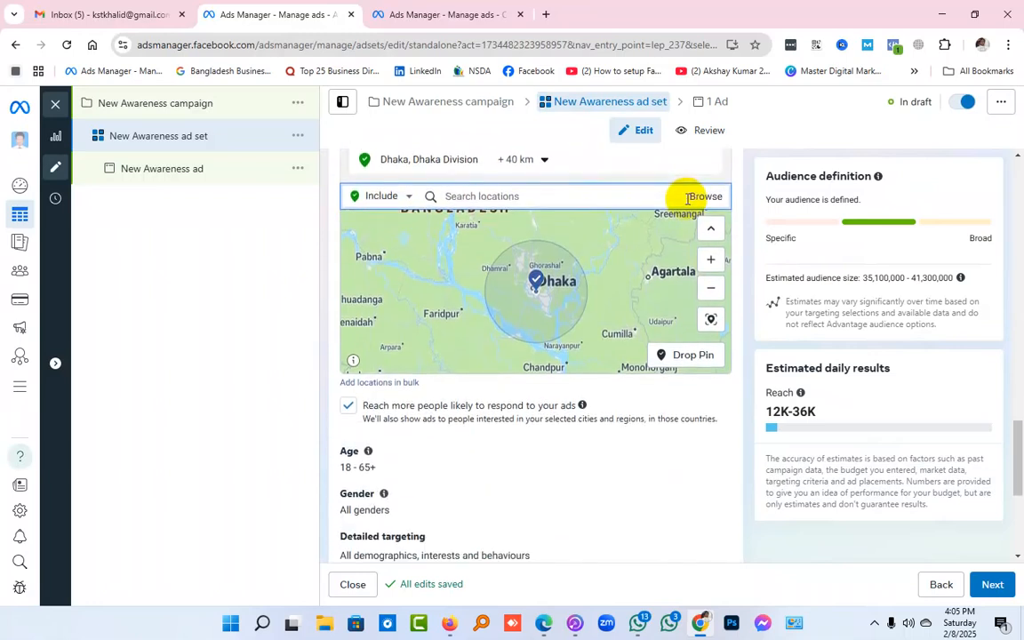
pyautogui.scroll(1, 687, 197)
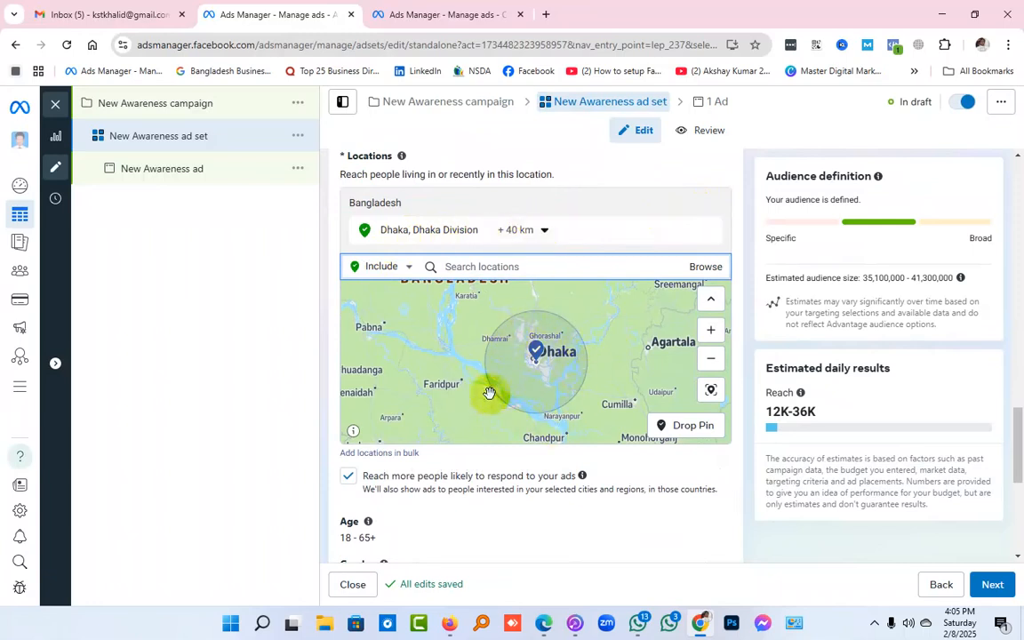
# Restrict the Dhaka location to the current city only, and switch it back to cities within radius
pyautogui.click(544, 233)
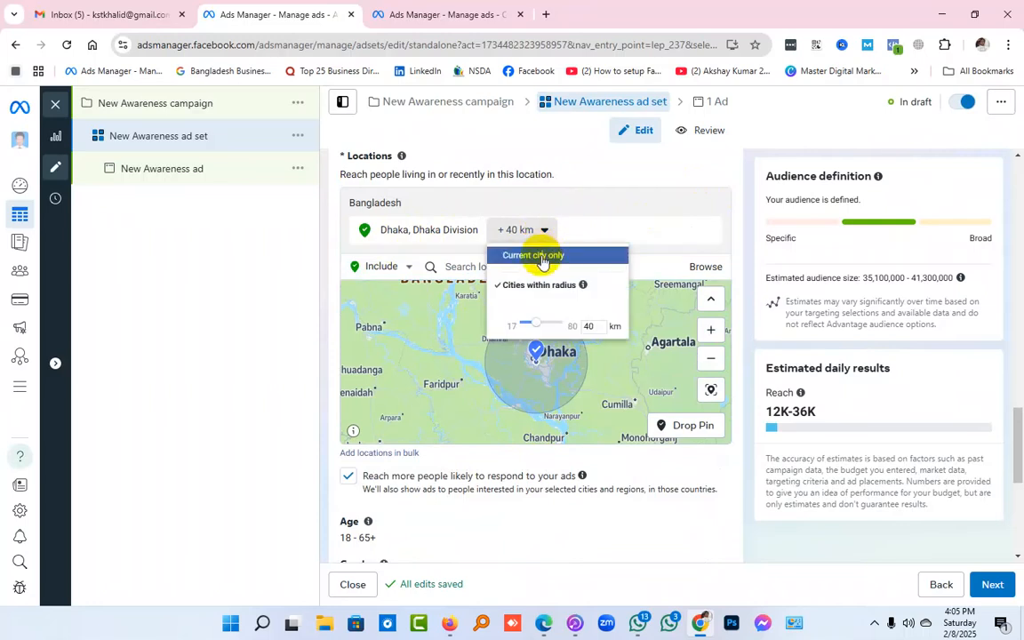
pyautogui.click(541, 258)
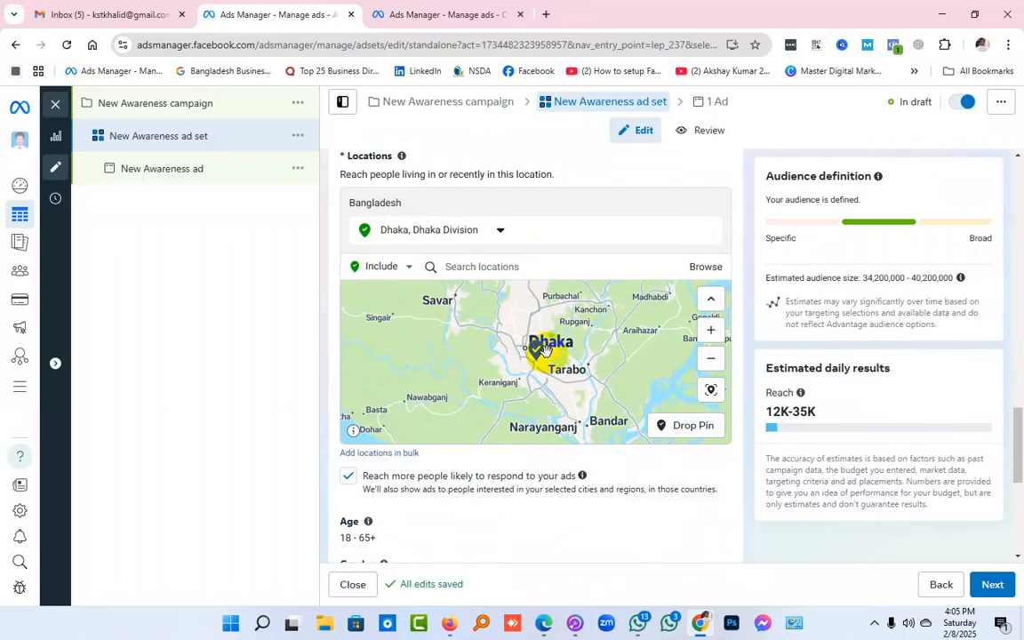
pyautogui.click(500, 229)
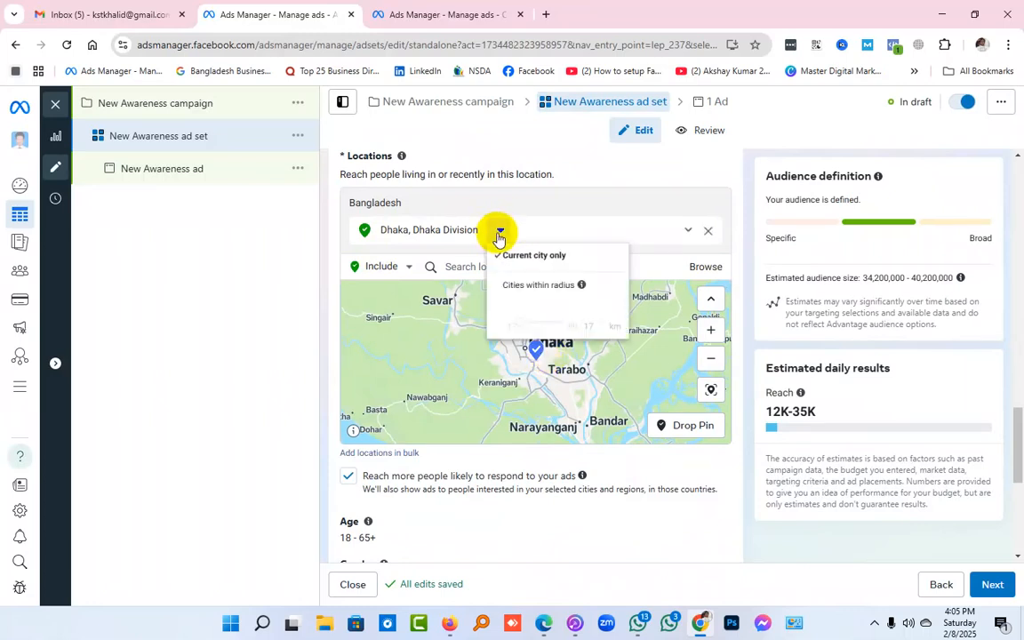
pyautogui.click(558, 293)
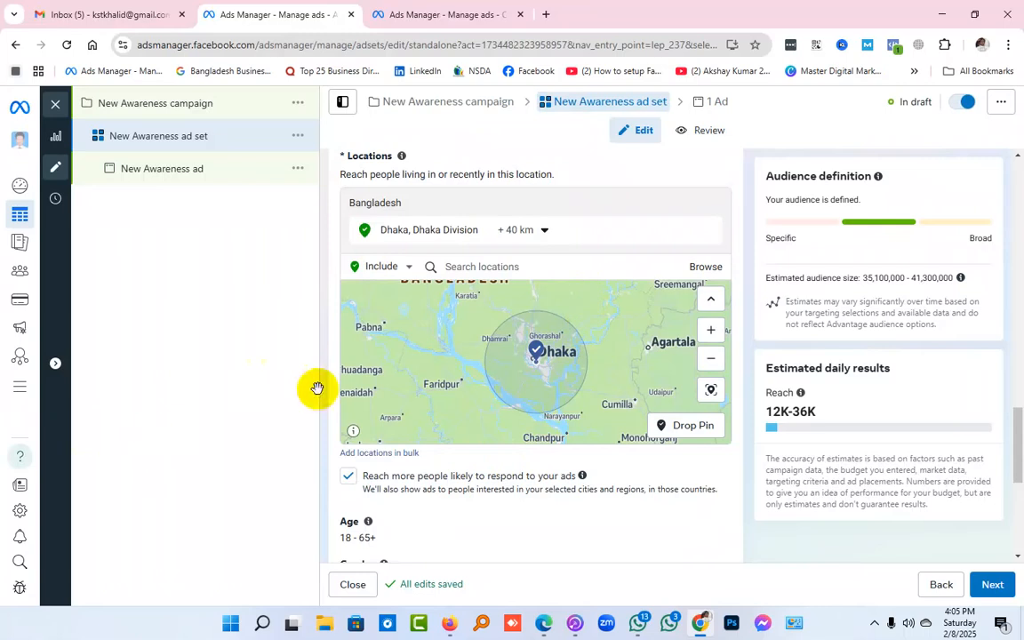
# Try different radii around Dhaka, setting the distance to 67 km, 17 km and finally 80 km
pyautogui.click(548, 231)
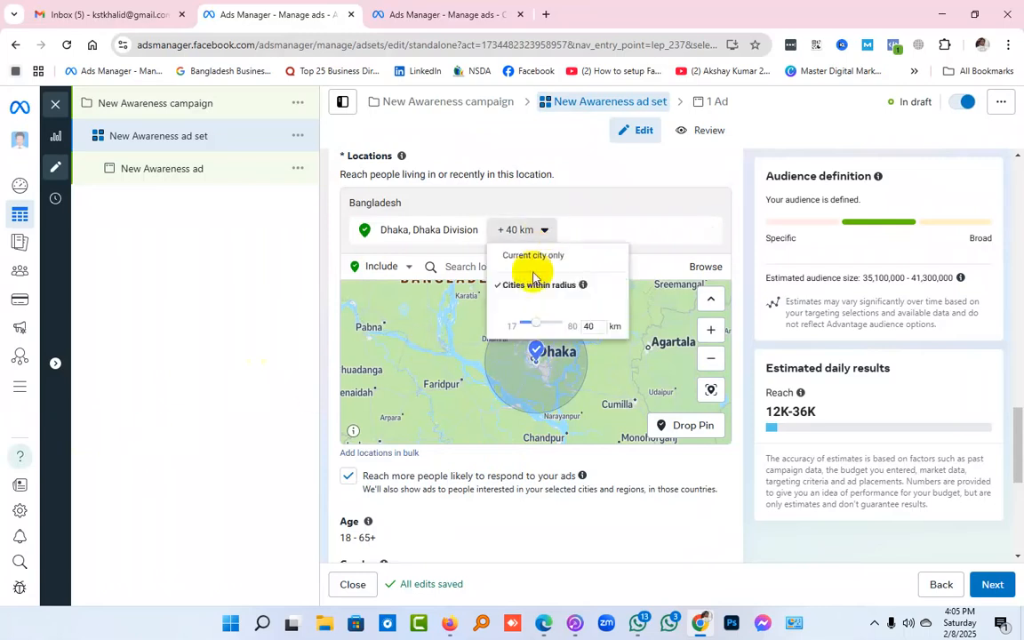
pyautogui.moveTo(538, 322); pyautogui.dragTo(557, 322)
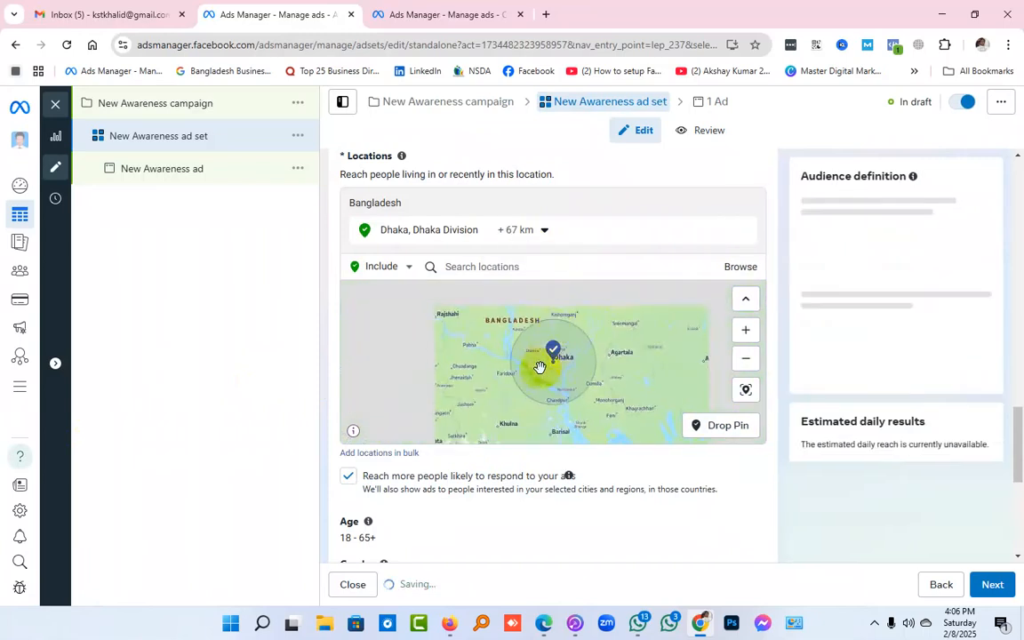
pyautogui.click(546, 232)
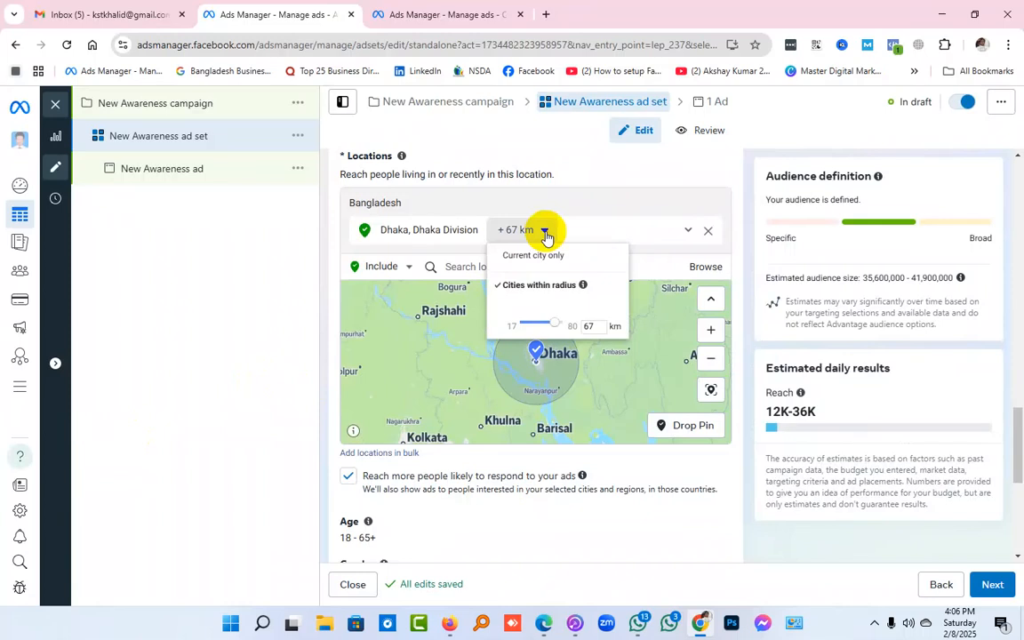
pyautogui.moveTo(557, 322); pyautogui.dragTo(487, 322)
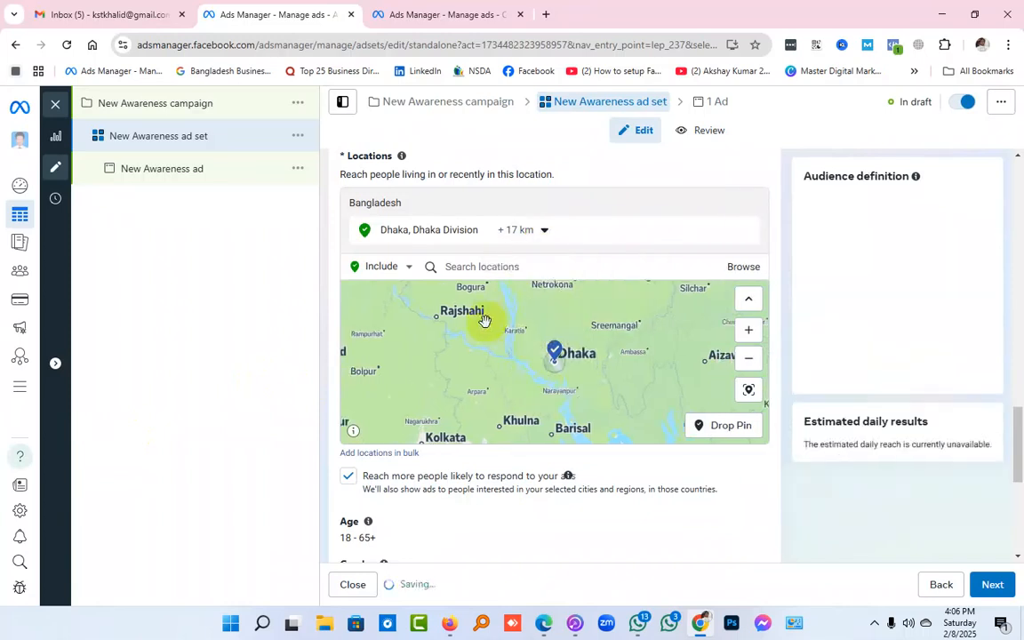
pyautogui.click(532, 229)
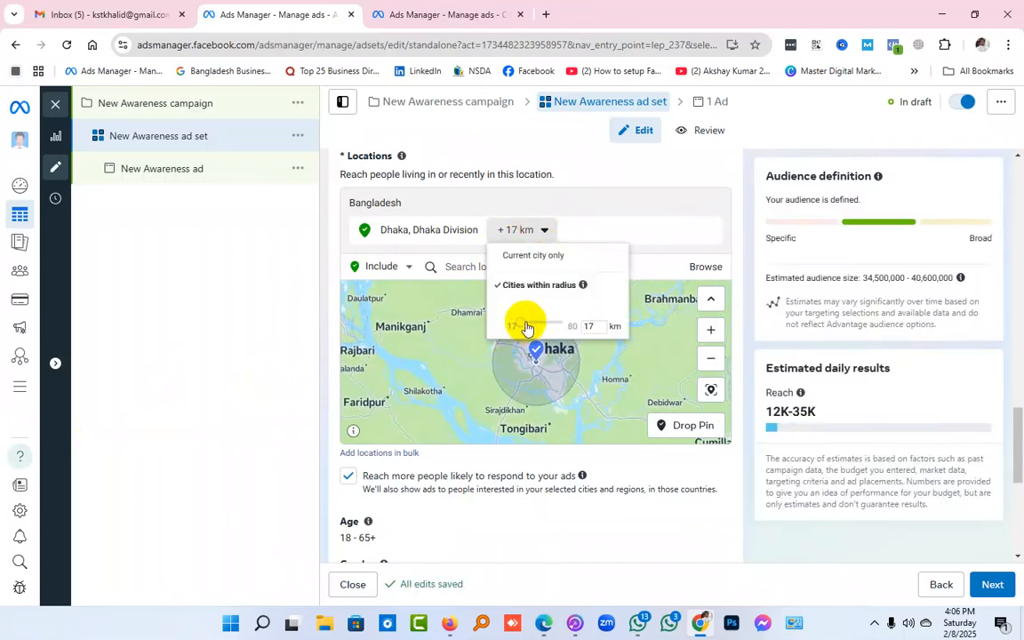
pyautogui.moveTo(525, 328); pyautogui.dragTo(575, 327)
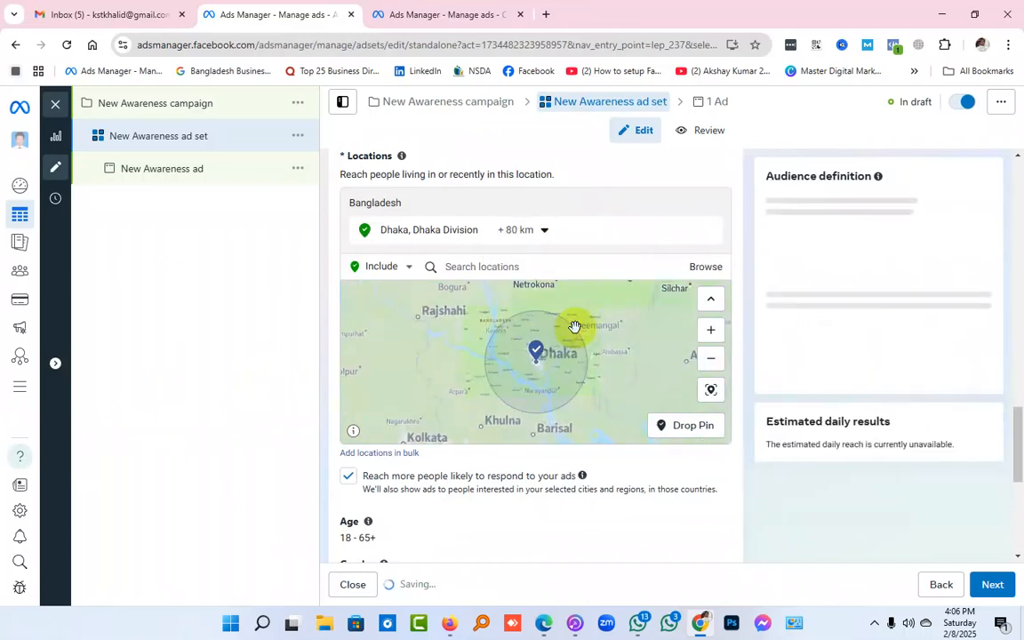
# Restrict Dhaka to the current city only and remove it from the targeted locations
pyautogui.click(538, 231)
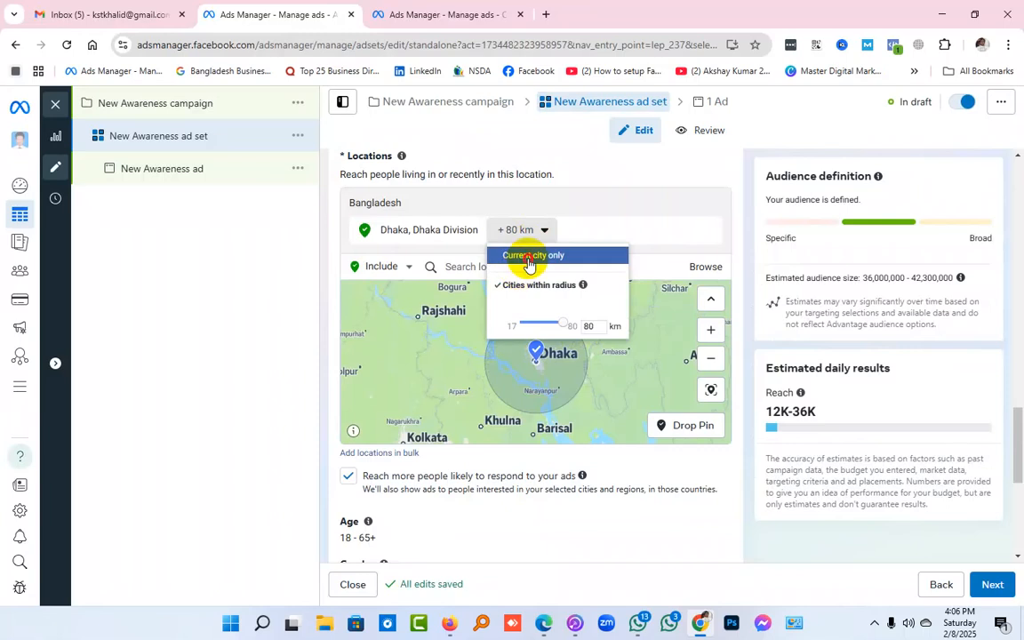
pyautogui.click(528, 258)
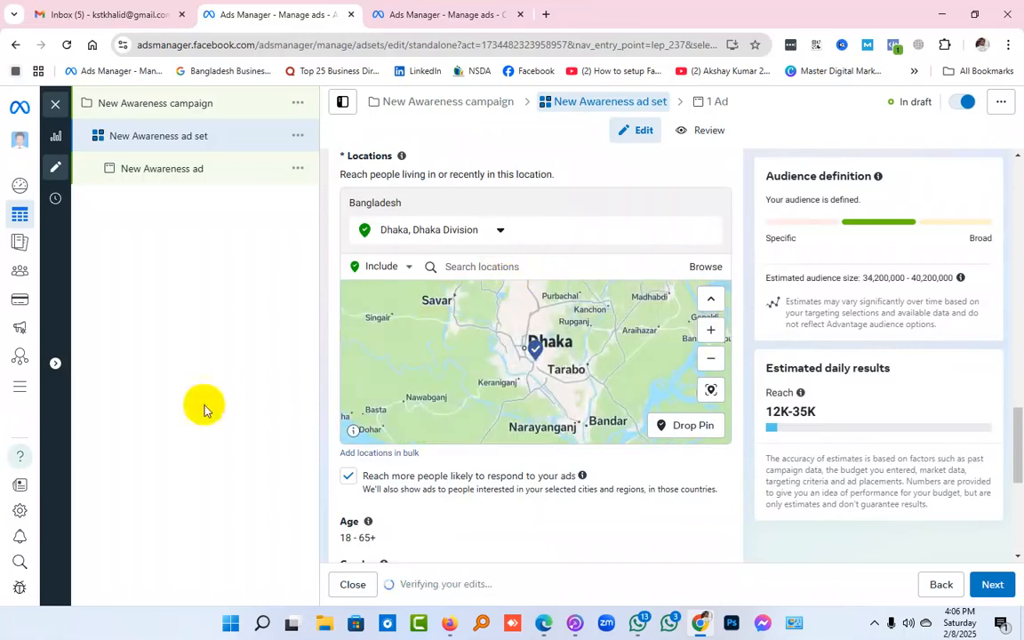
pyautogui.click(711, 230)
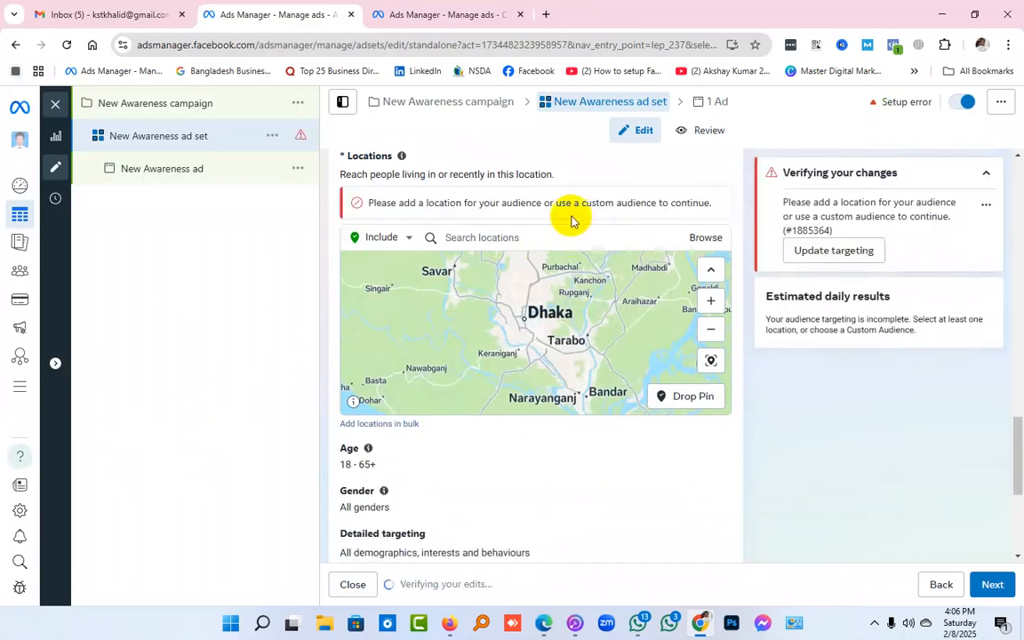
# Search for "dhaka division" and include the whole Dhaka Division county as a location, checking its position on the map
pyautogui.click(569, 233)
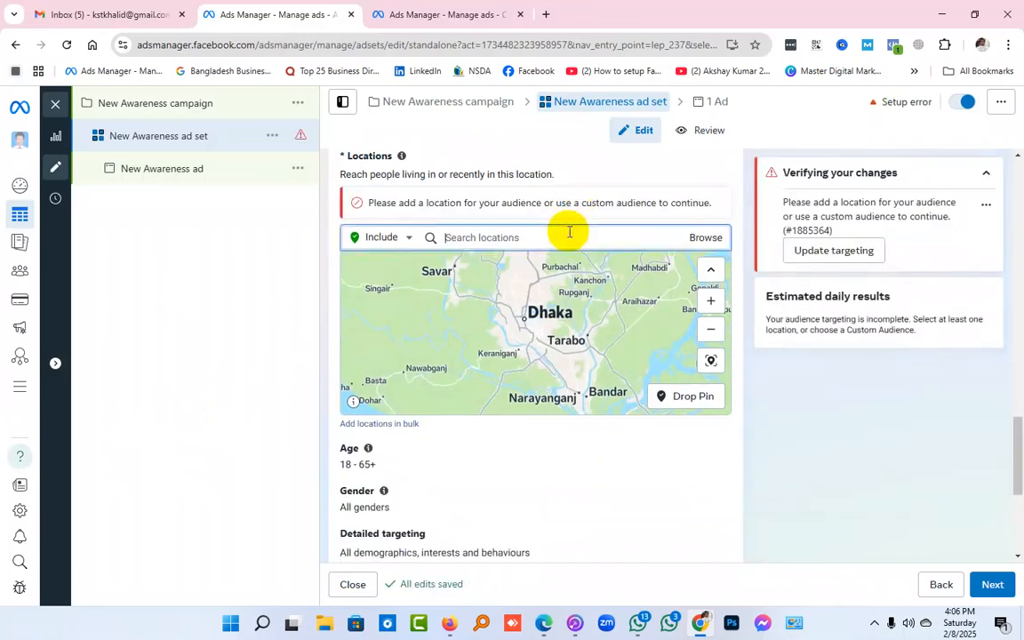
pyautogui.write('dhaka div')
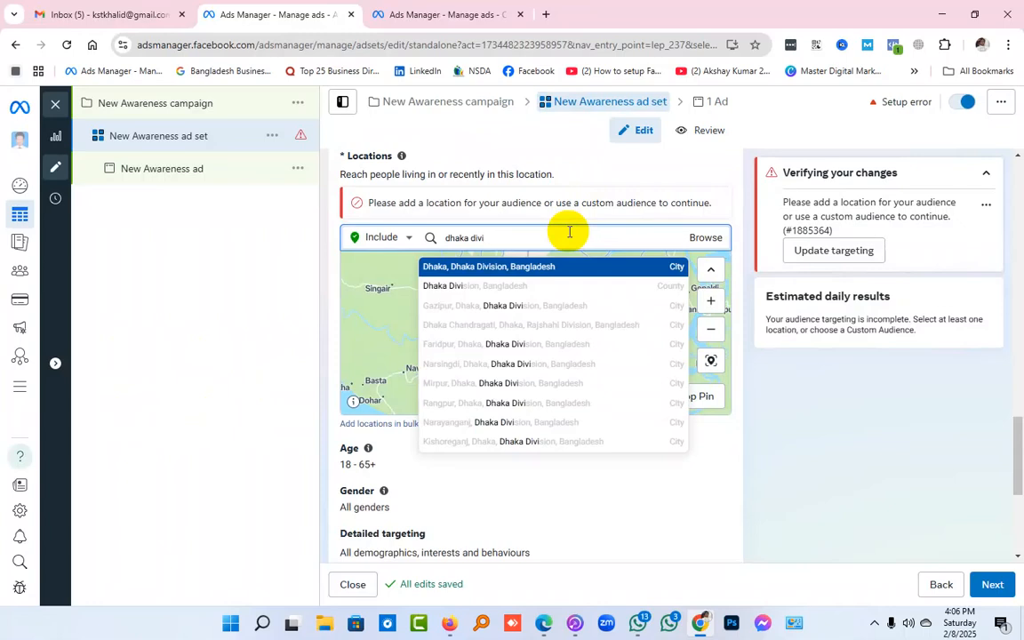
pyautogui.write('ision')
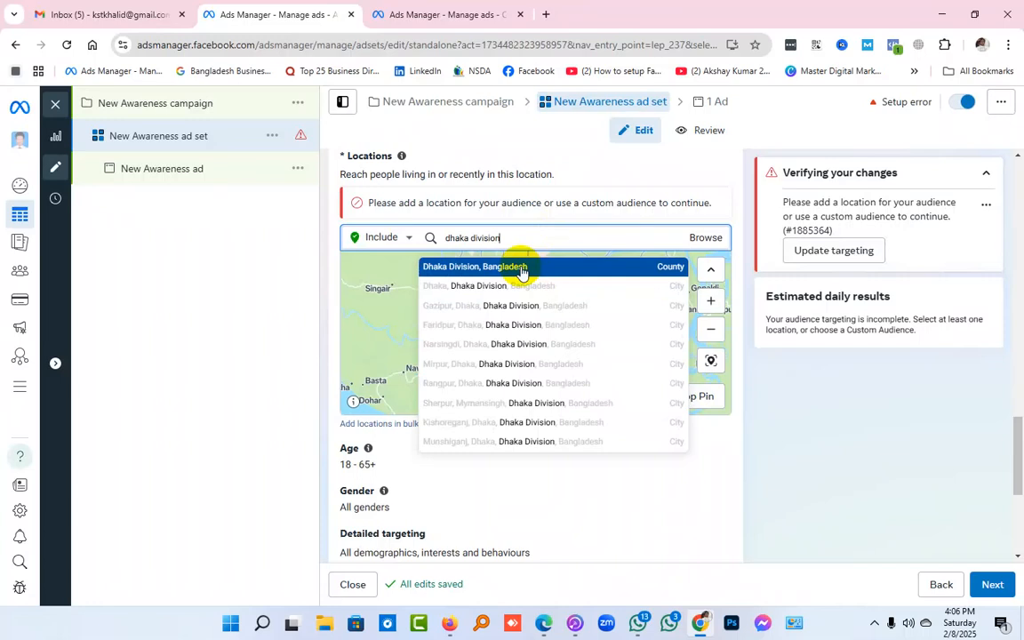
pyautogui.click(523, 267)
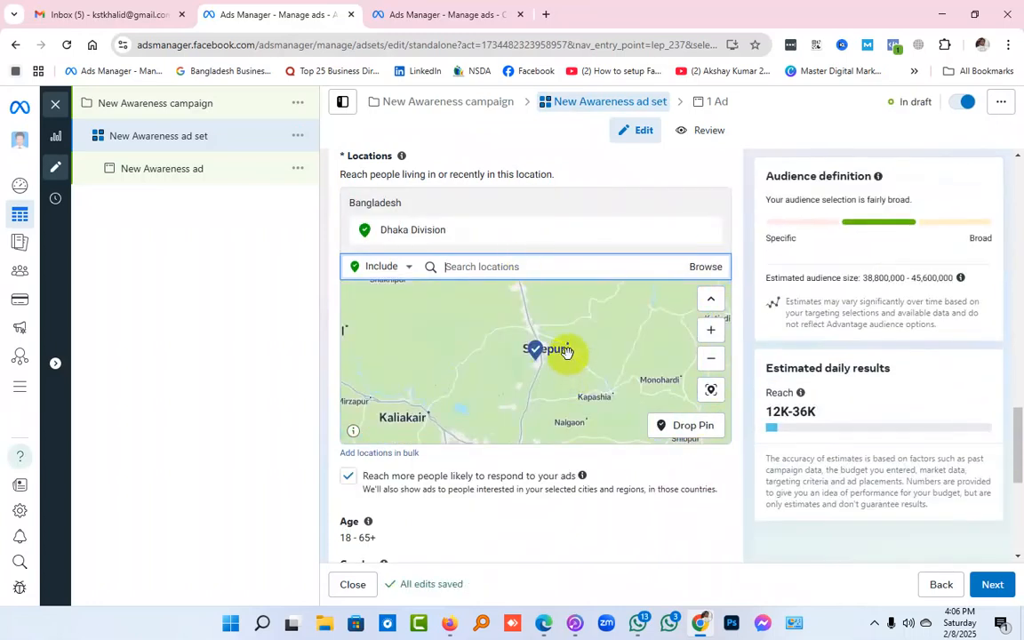
pyautogui.scroll(-3, 569, 360)
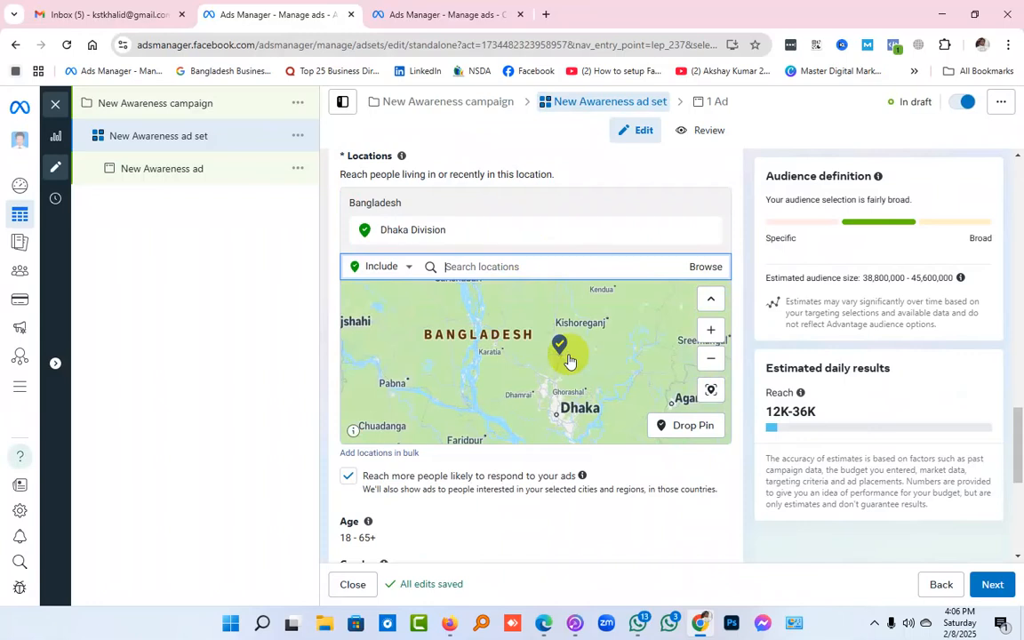
pyautogui.scroll(2, 567, 353)
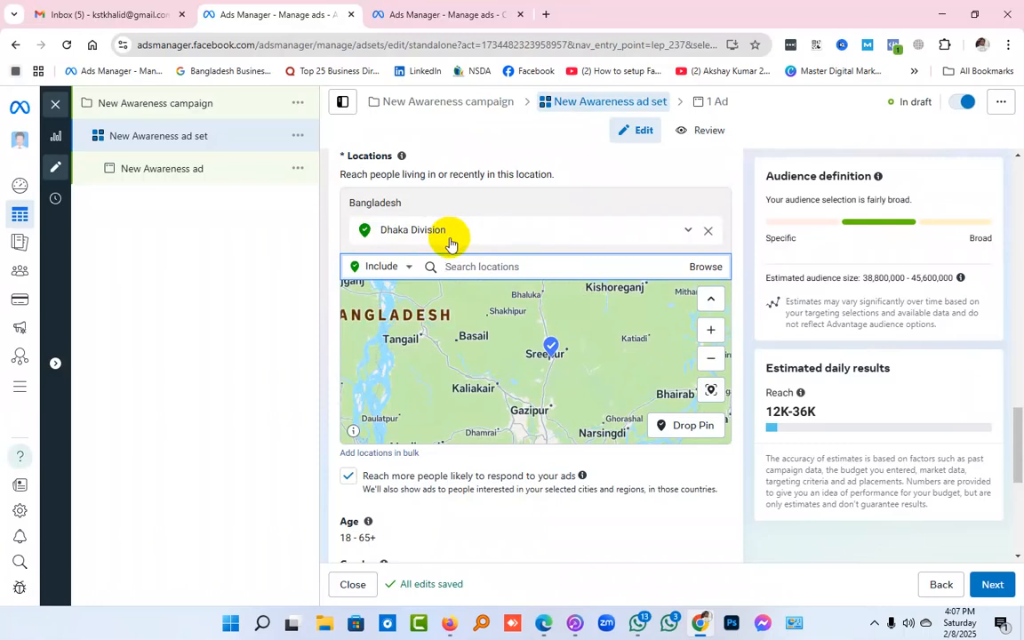
# View the options for the Dhaka Division location and remove it from the targeted locations
pyautogui.click(688, 232)
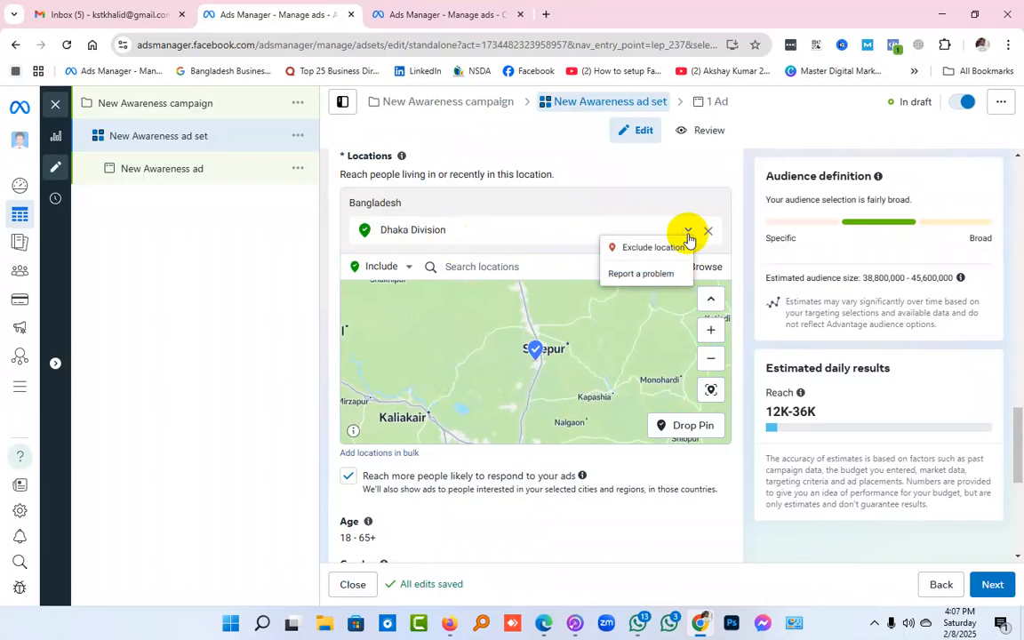
pyautogui.click(688, 232)
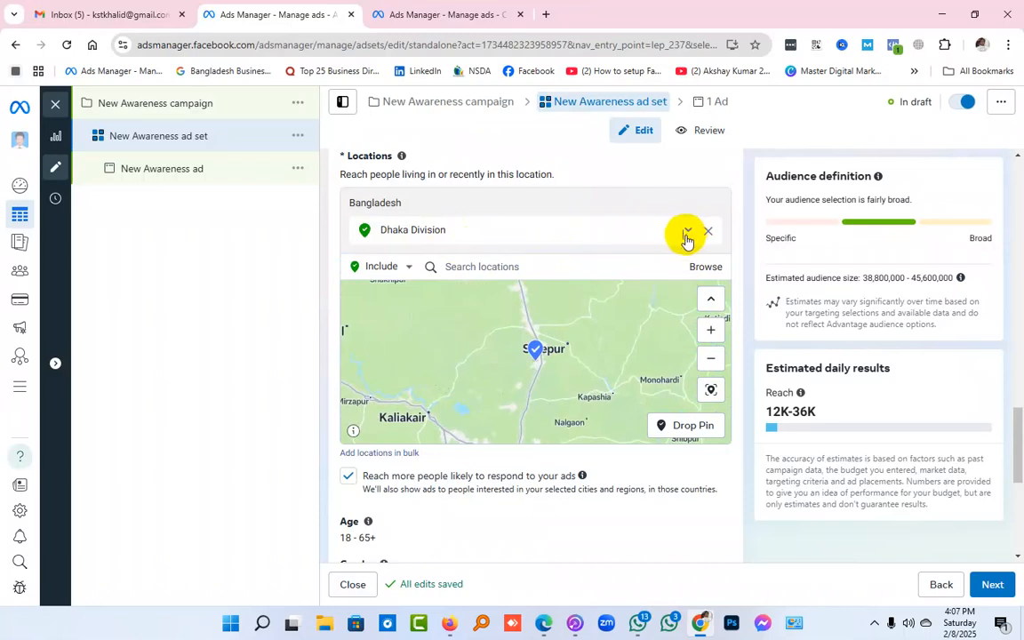
pyautogui.click(708, 233)
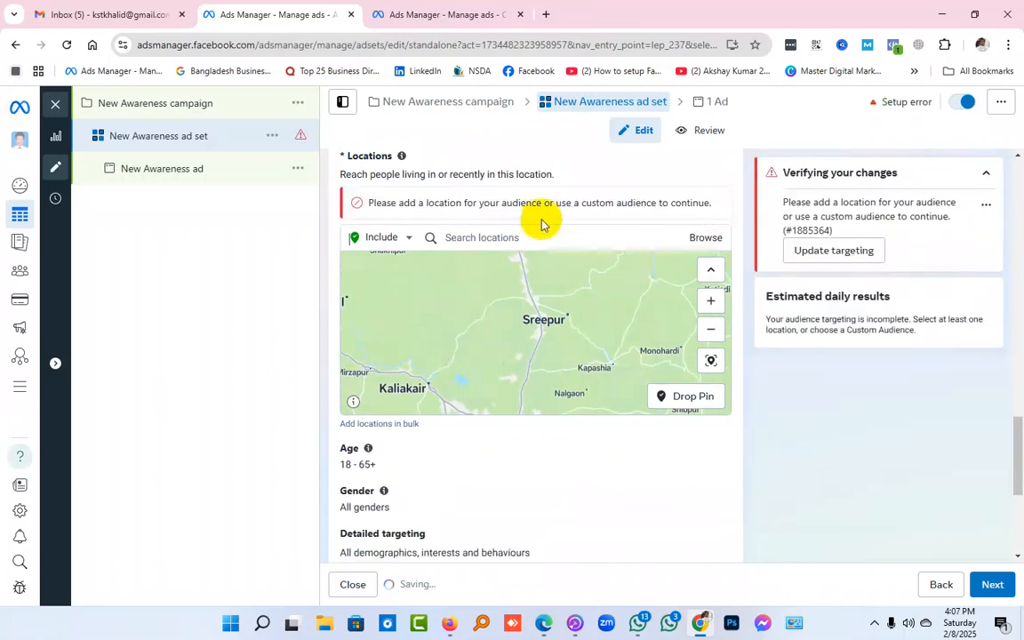
# Include the country Bangladesh in the ad set's targeted locations
pyautogui.click(541, 232)
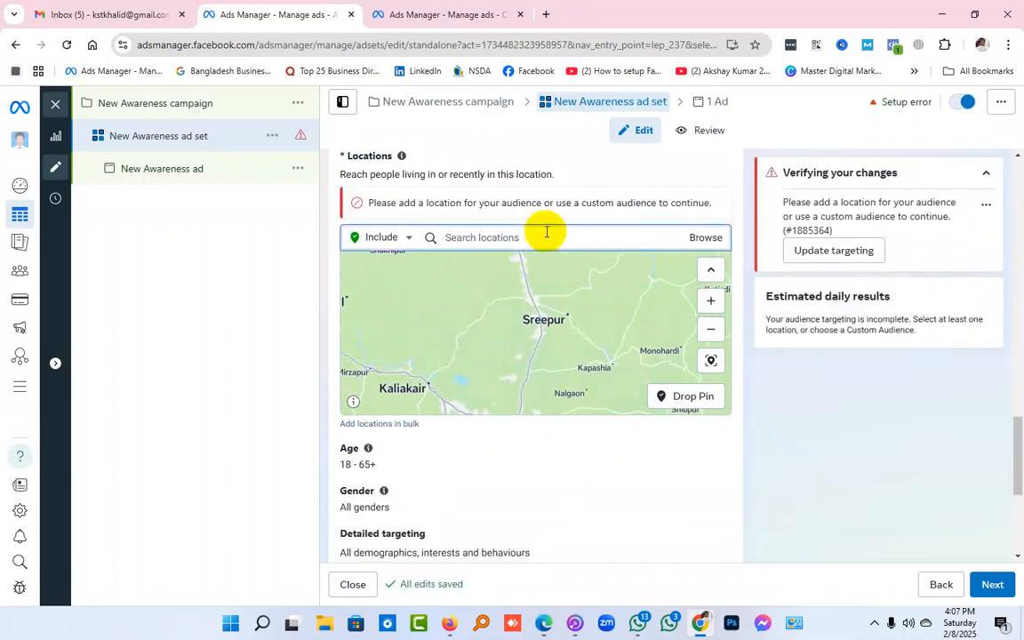
pyautogui.write('tar')
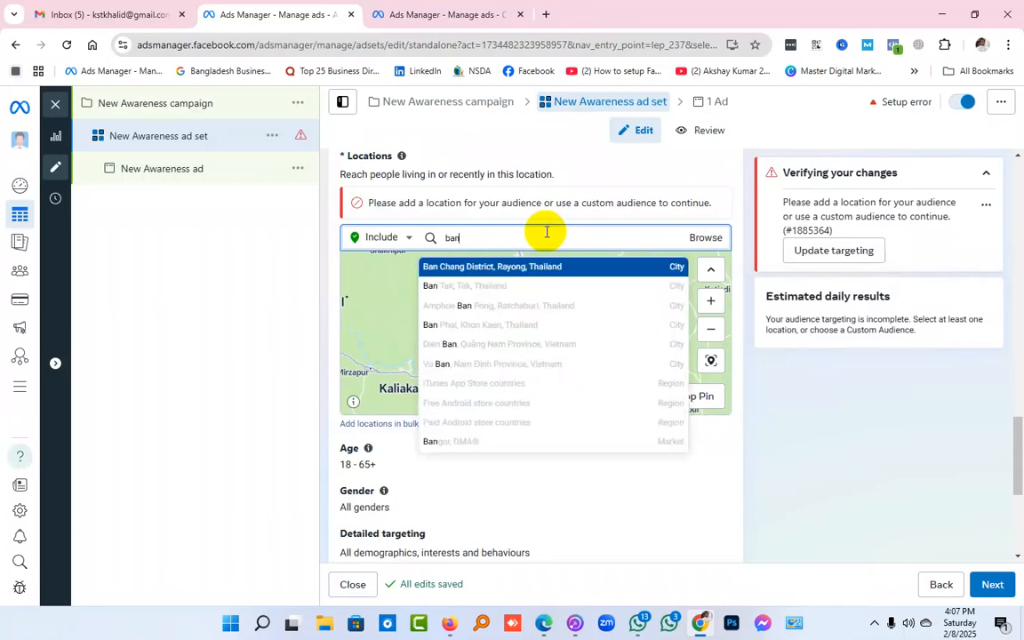
pyautogui.write('glade')
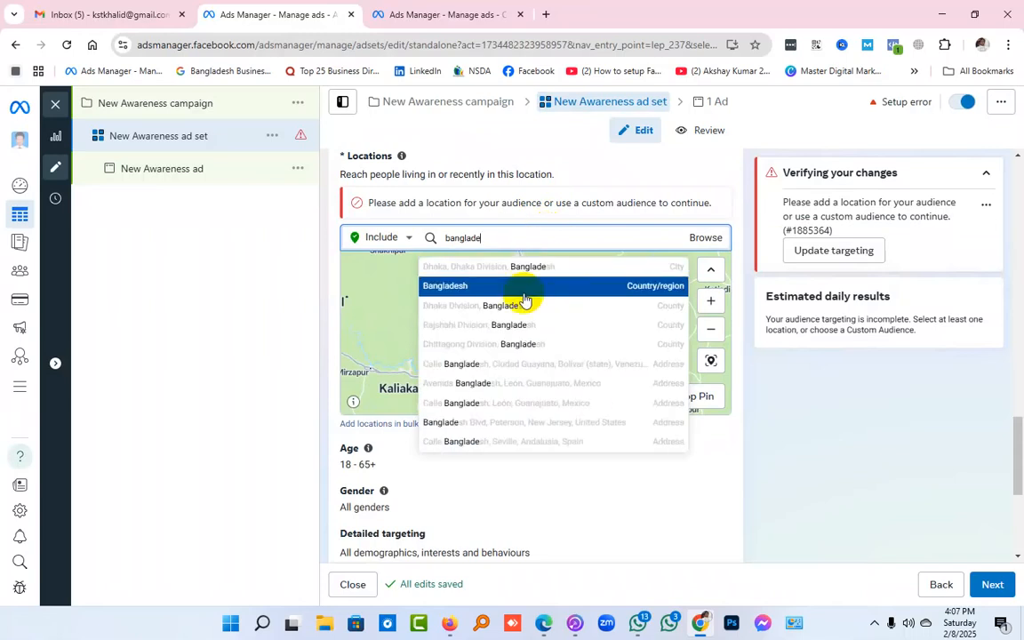
pyautogui.click(524, 287)
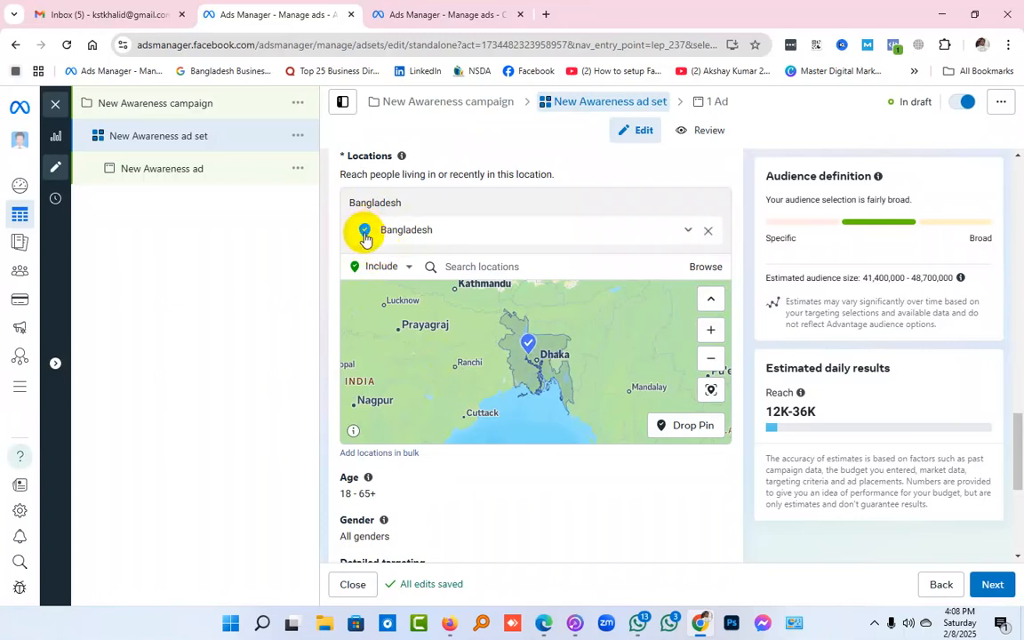
# Exclude the city of Dhaka, Dhaka Division, from the Bangladesh location targeting
pyautogui.click(407, 267)
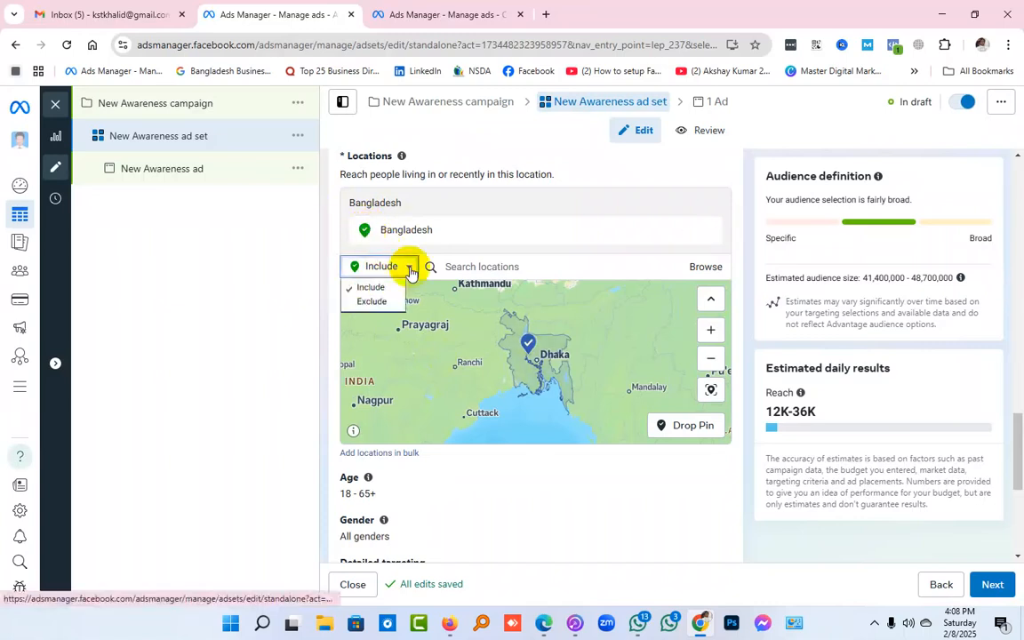
pyautogui.click(389, 304)
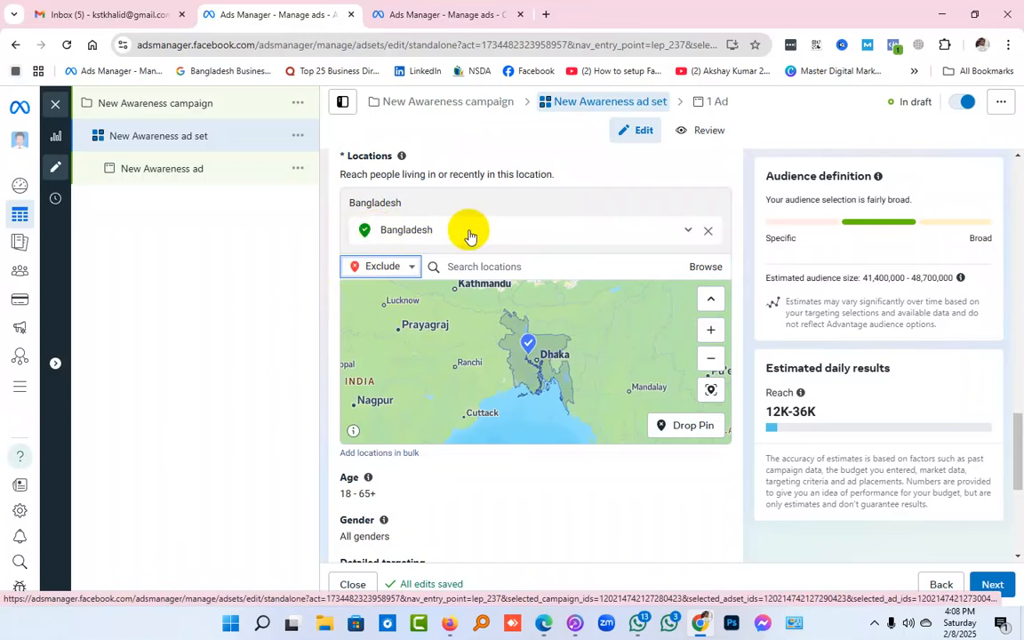
pyautogui.click(482, 264)
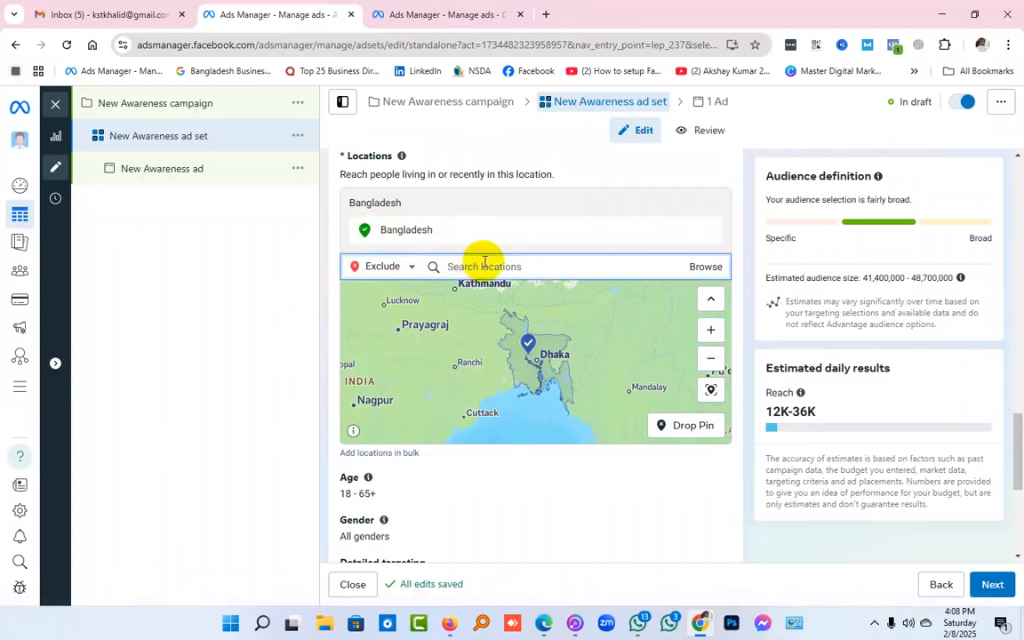
pyautogui.write('dhaka')
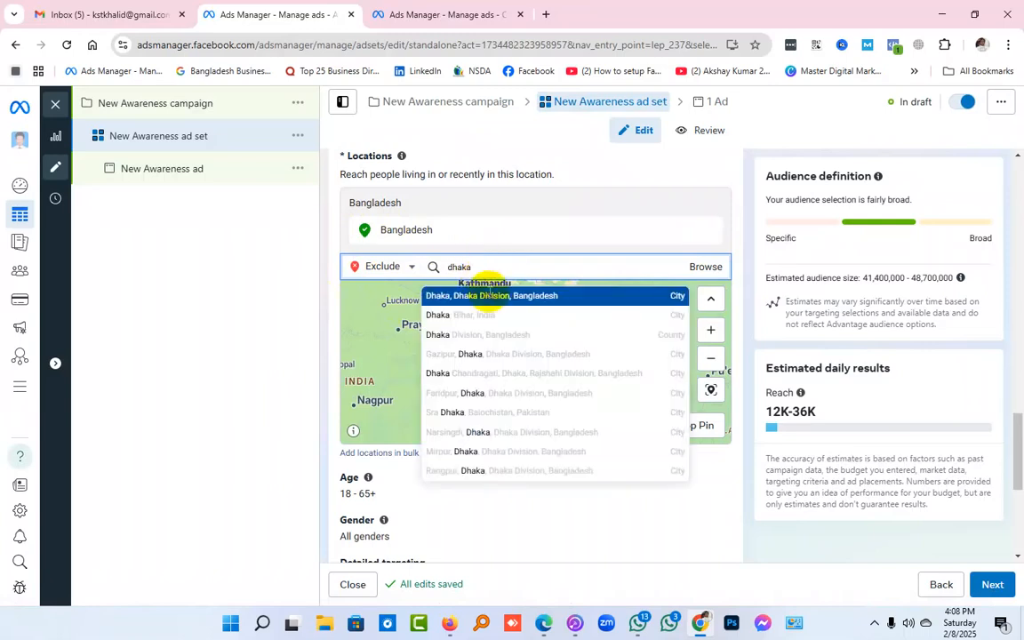
pyautogui.click(489, 294)
pyautogui.click(532, 266)
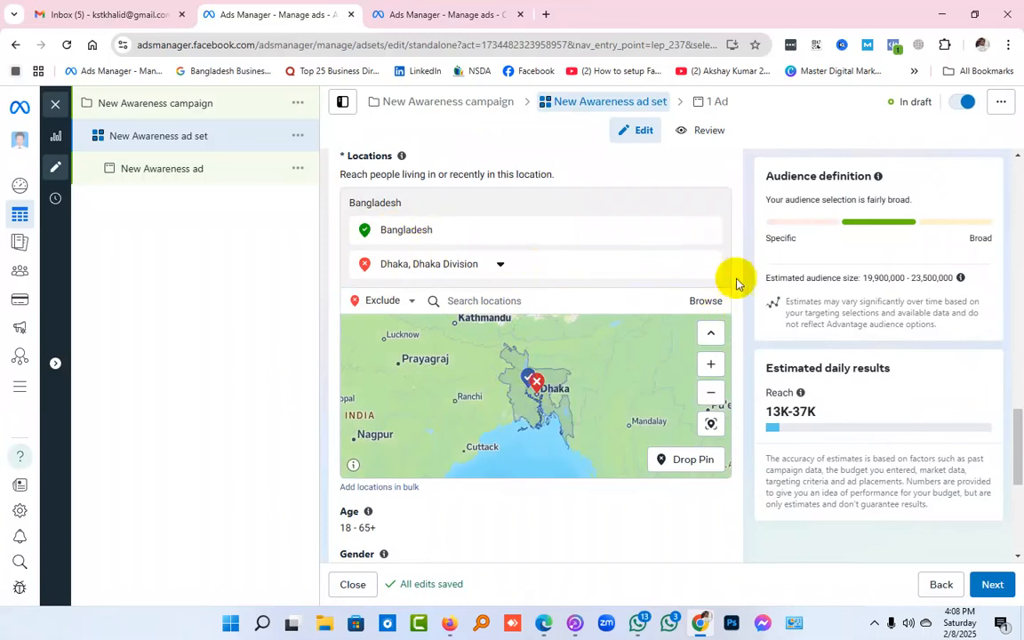
pyautogui.scroll(-2, 742, 272)
pyautogui.scroll(-2, 741, 272)
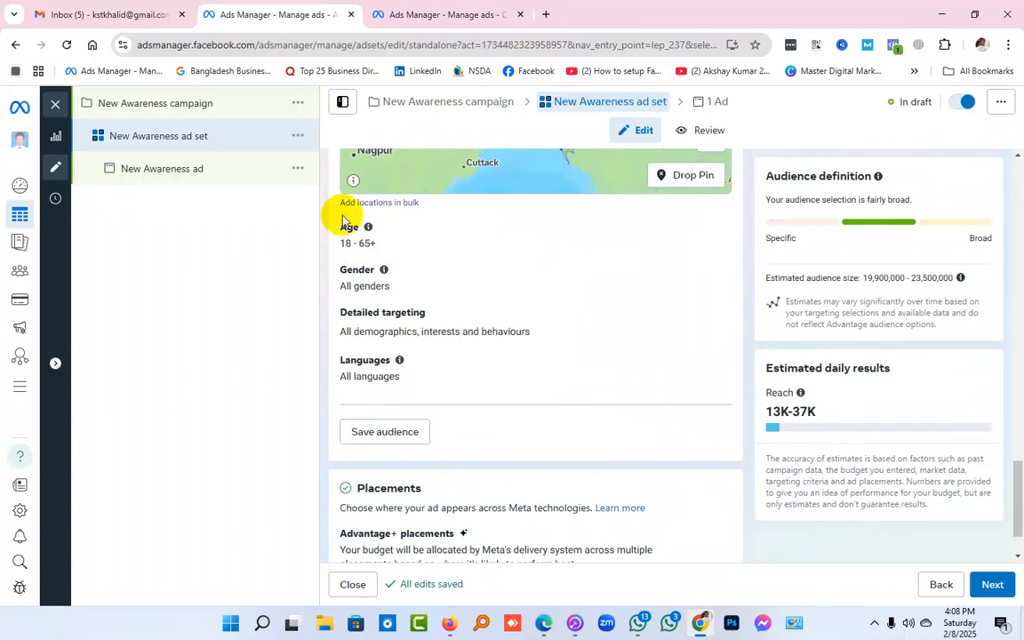
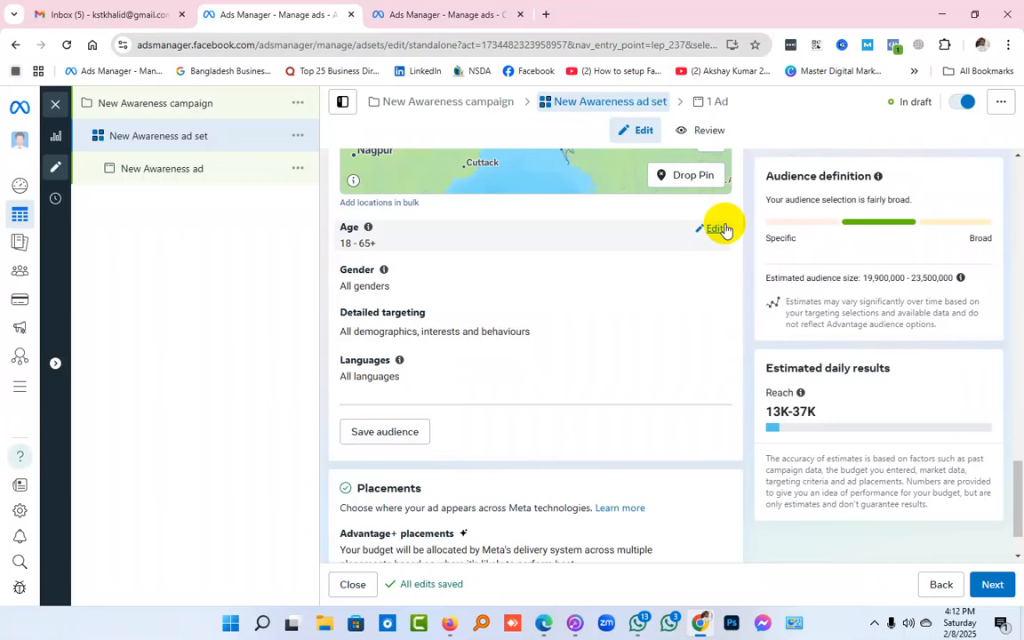
# Open the ad set's gender and detailed targeting options for editing
pyautogui.scroll(3, 732, 316)
pyautogui.scroll(-4, 682, 283)
pyautogui.doubleClick(681, 284)
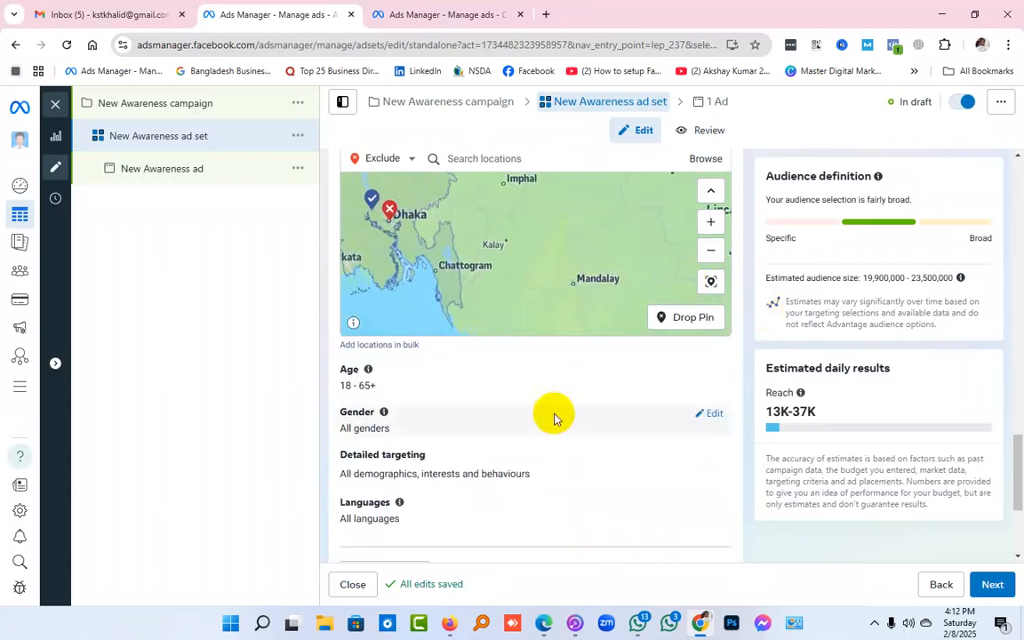
pyautogui.scroll(-2, 651, 393)
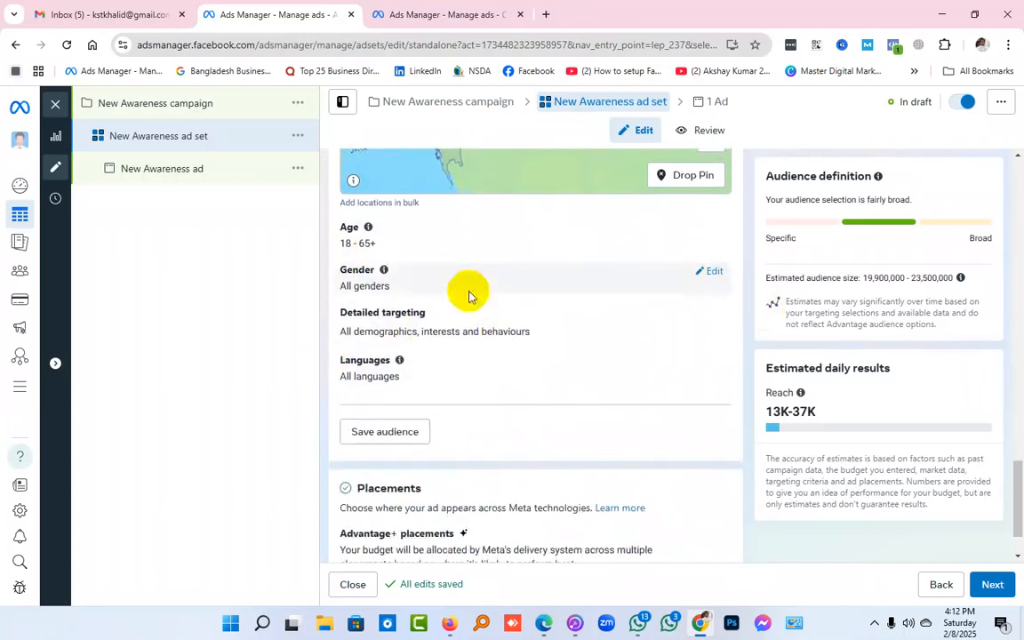
pyautogui.click(720, 274)
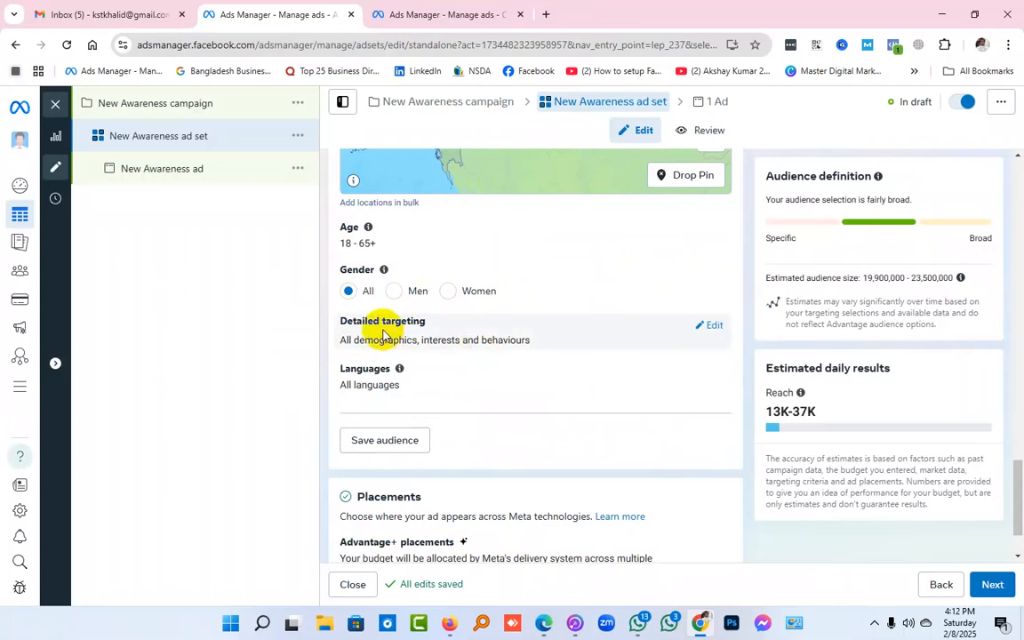
pyautogui.click(712, 331)
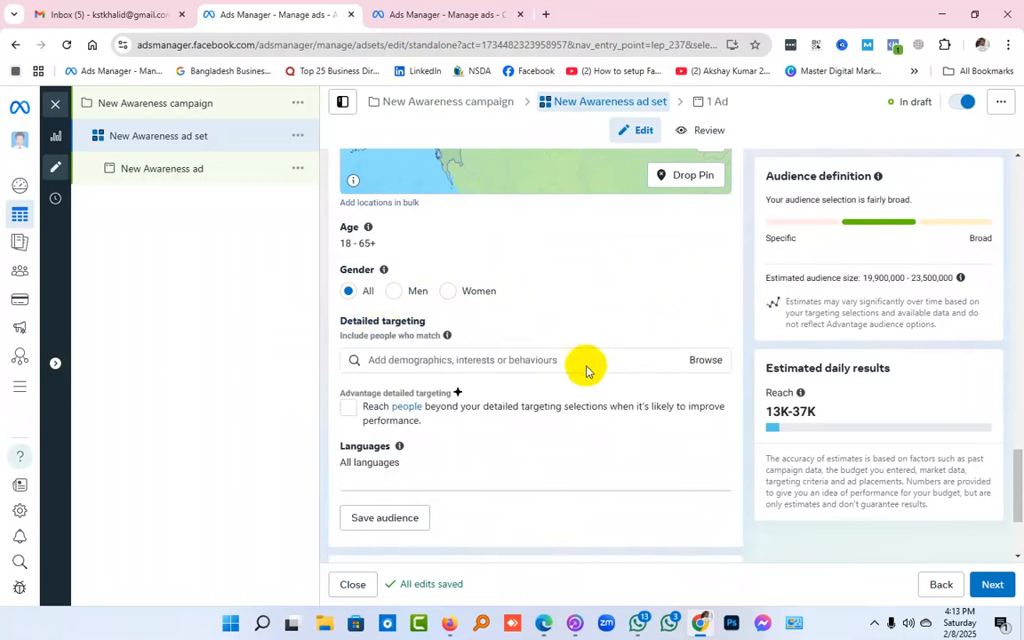
# Minimize the browser, create a new text document on the desktop with the default name, and open it in Notepad
pyautogui.click(940, 14)
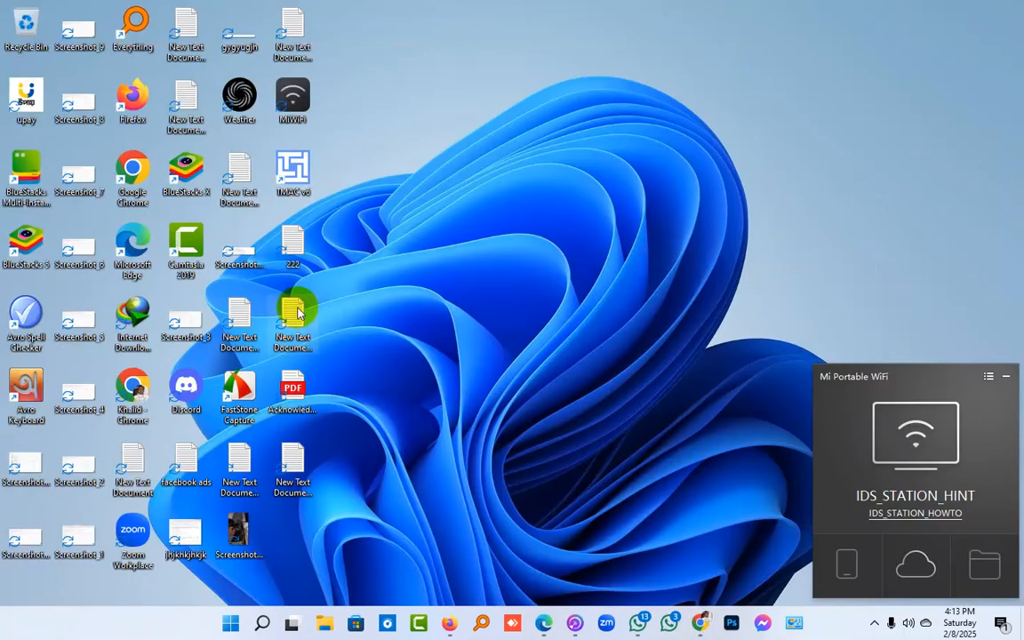
pyautogui.rightClick(413, 409)
pyautogui.moveTo(441, 516)
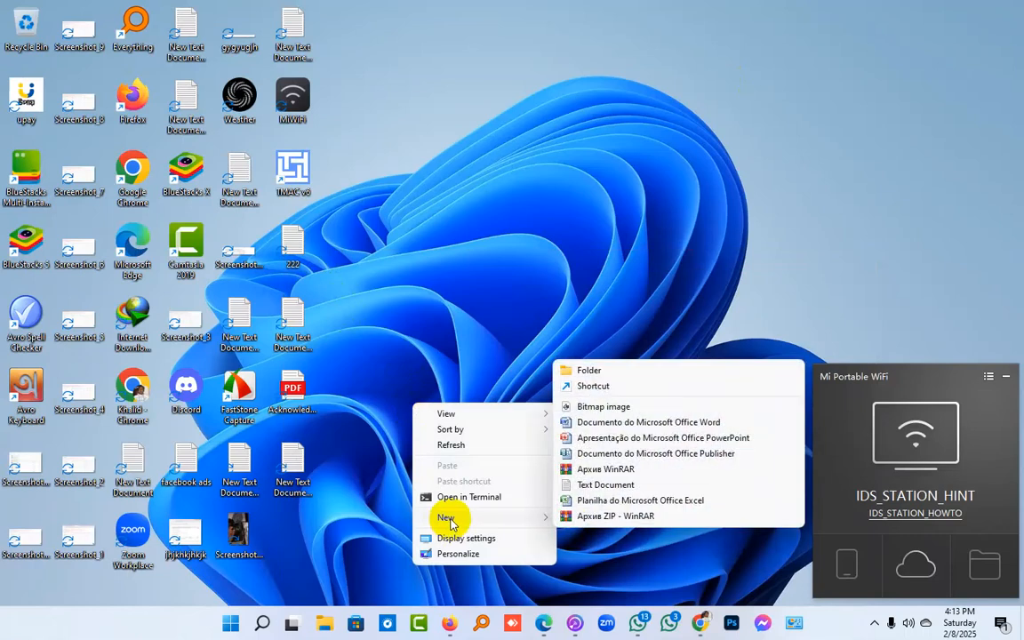
pyautogui.click(568, 485)
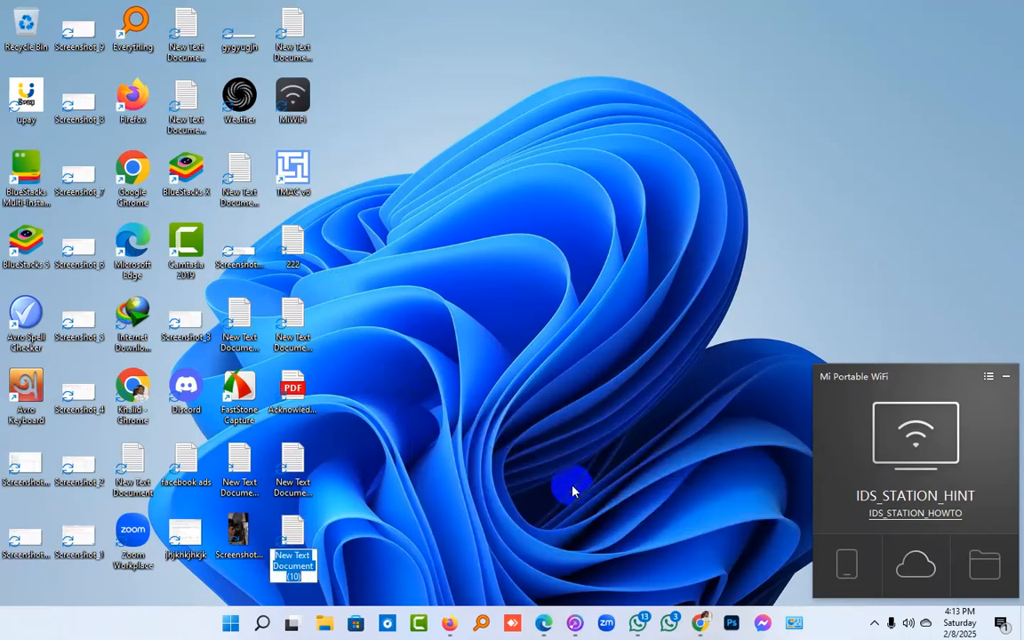
pyautogui.press('Return')
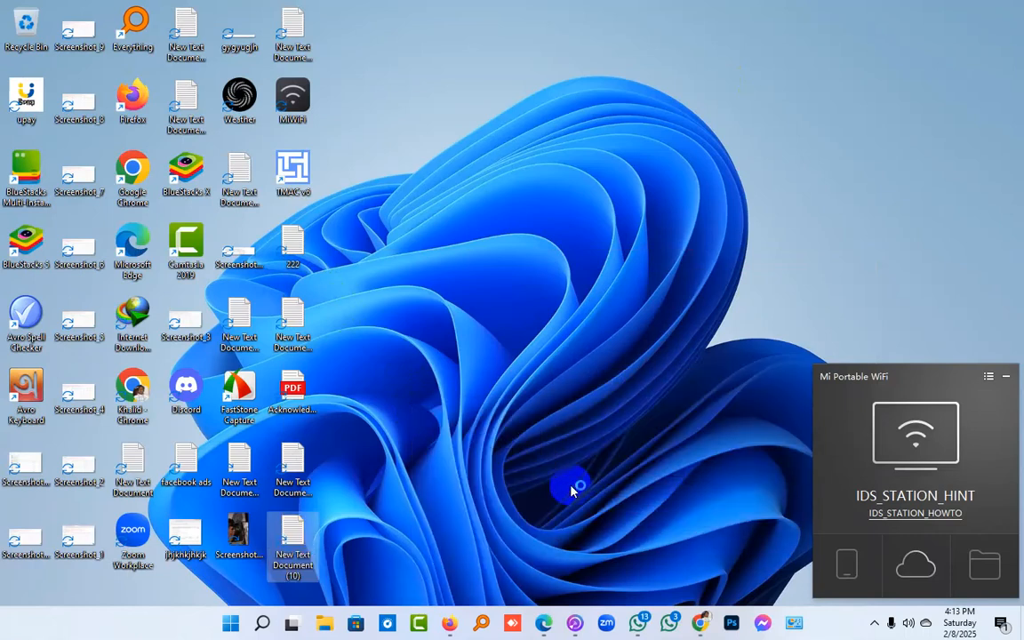
pyautogui.press('Return')
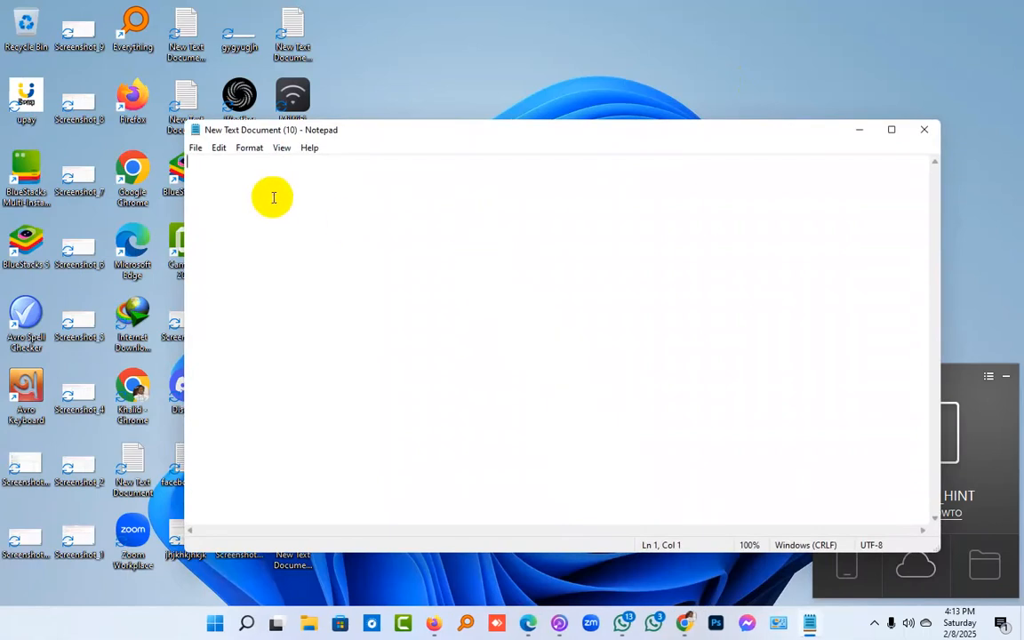
# Write the lines "interest------------" and "behaviour---------------" in the empty text document
pyautogui.write('in')
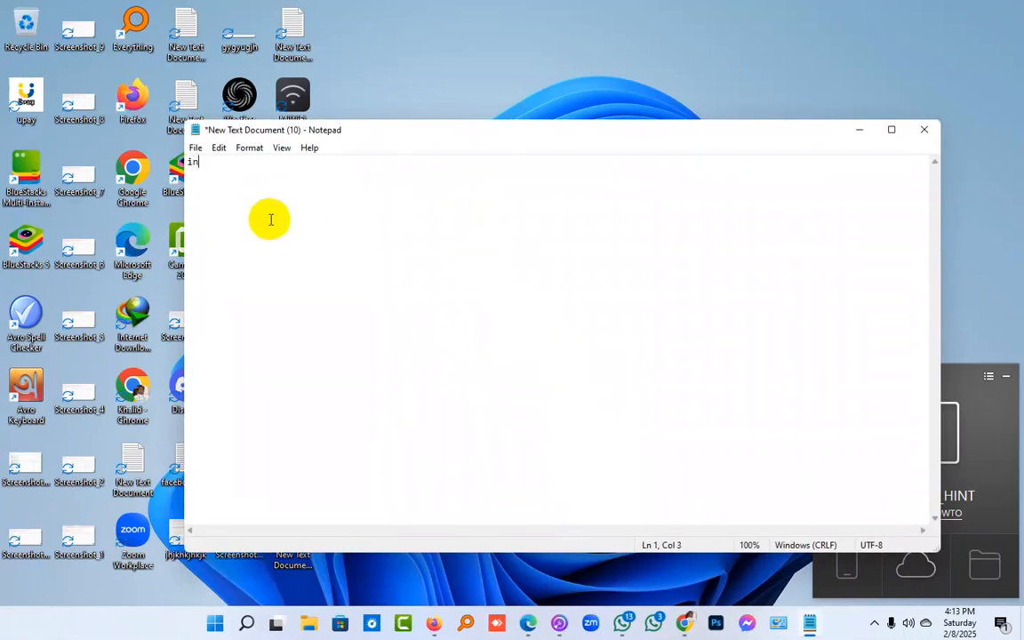
pyautogui.write('terest------------')
pyautogui.press('Return')
pyautogui.write('behaviour')
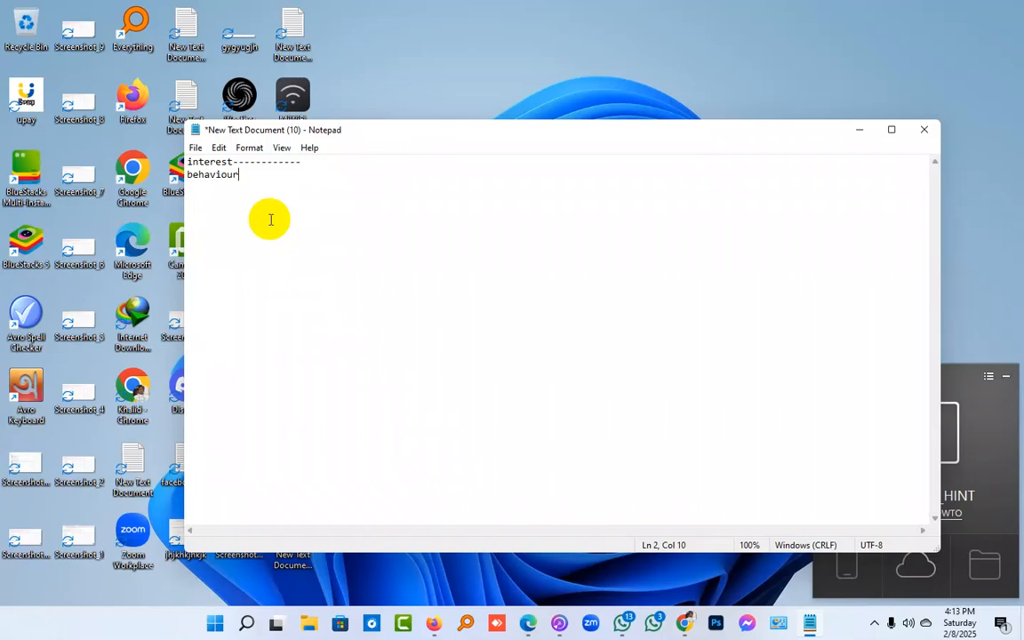
pyautogui.write('---------------')
# Add a third line reading "demographic-----------------" below the behaviour line
pyautogui.press('Return')
pyautogui.write('demographichs')
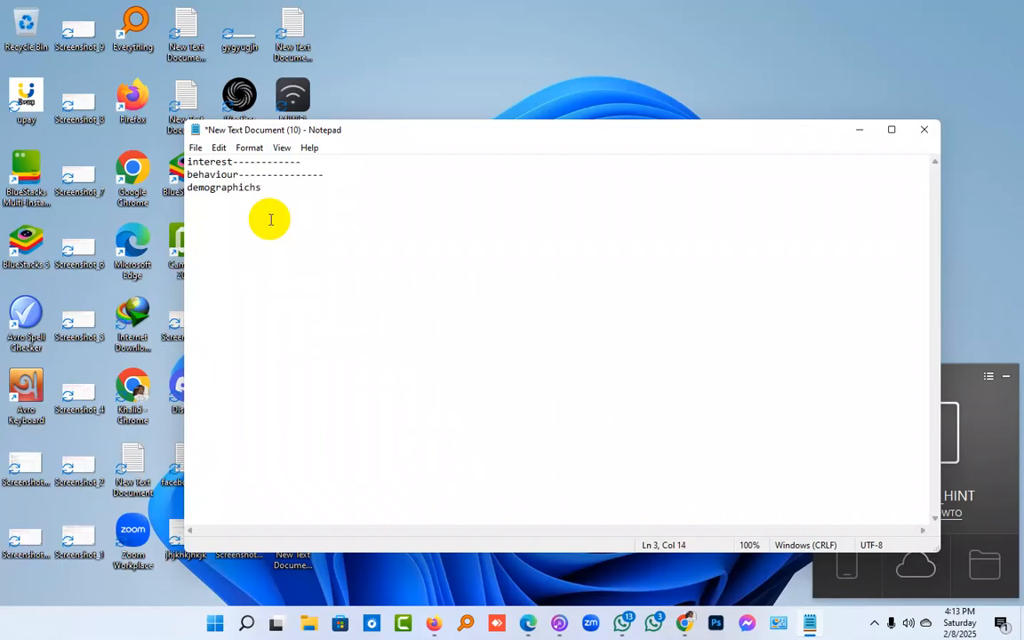
pyautogui.press('BackSpace')
pyautogui.press('BackSpace')
pyautogui.write('-----------------')
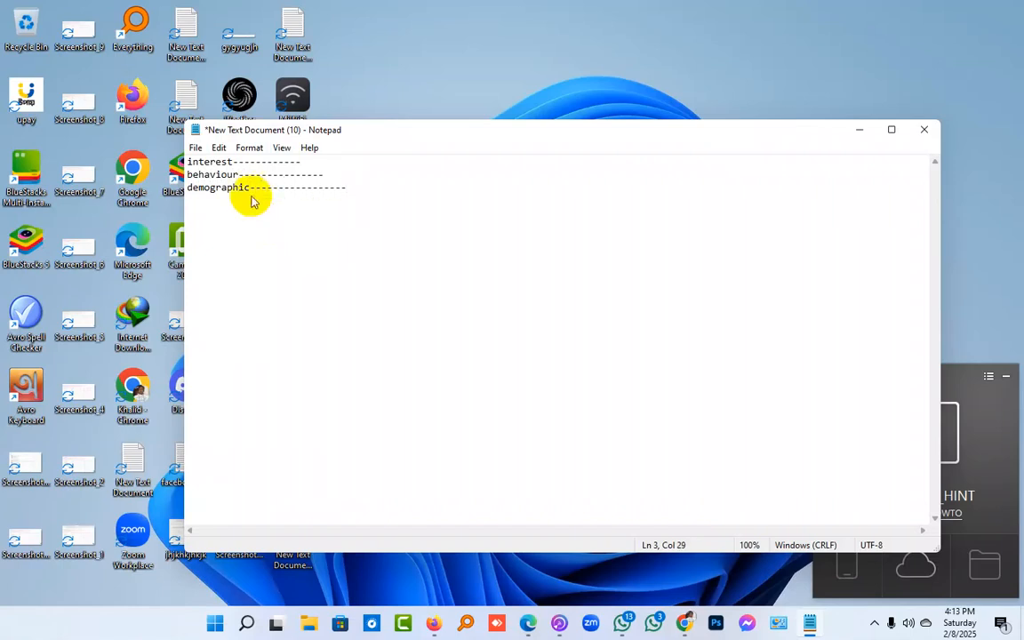
# Switch to Ads Manager and activate the detailed targeting search for demographics, interests or behaviours
pyautogui.click(684, 622)
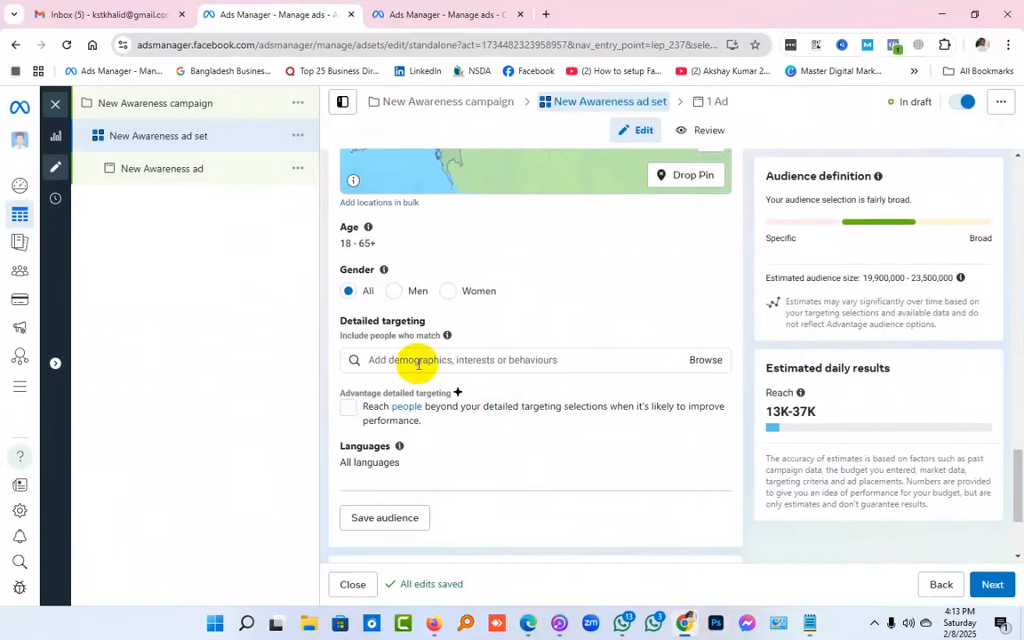
pyautogui.click(449, 360)
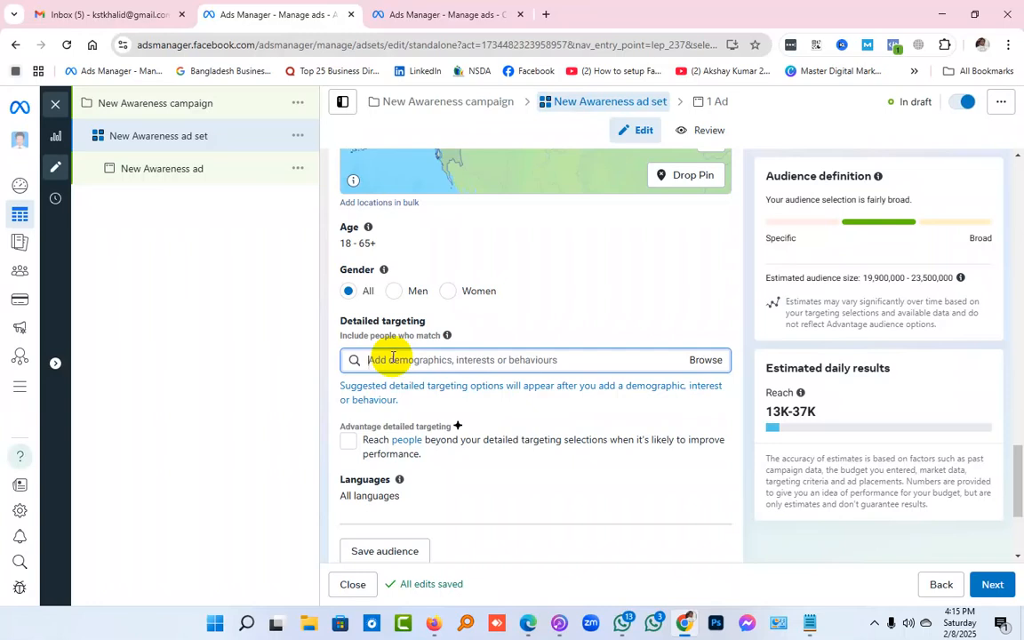
# Switch to the Notepad document and add an indented heading "bike showroom" a few lines below the demographic line
pyautogui.click(806, 620)
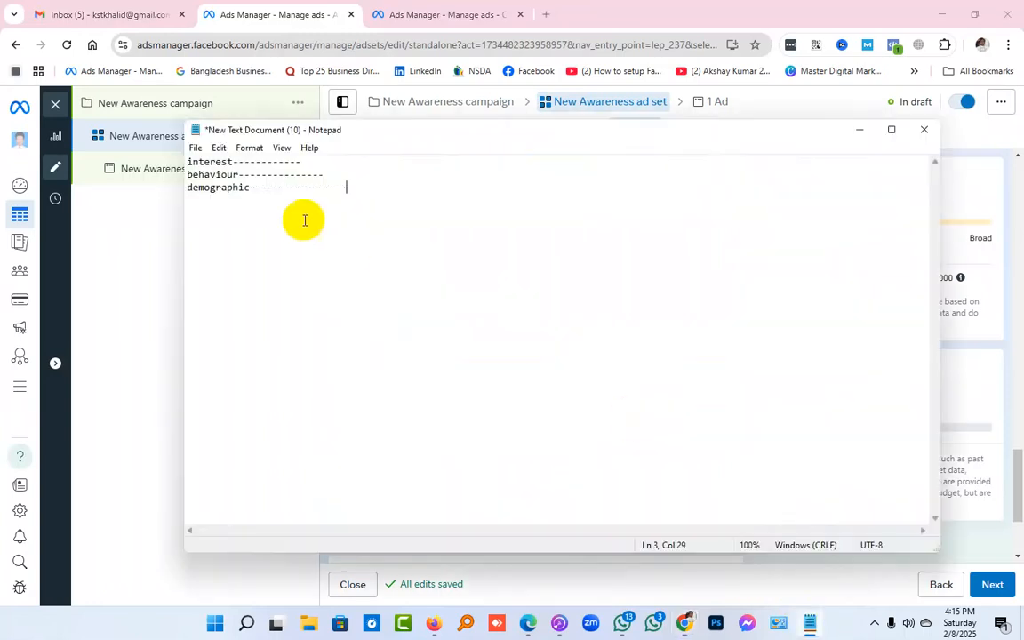
pyautogui.press('Return')
pyautogui.press('Return')
pyautogui.press('Return')
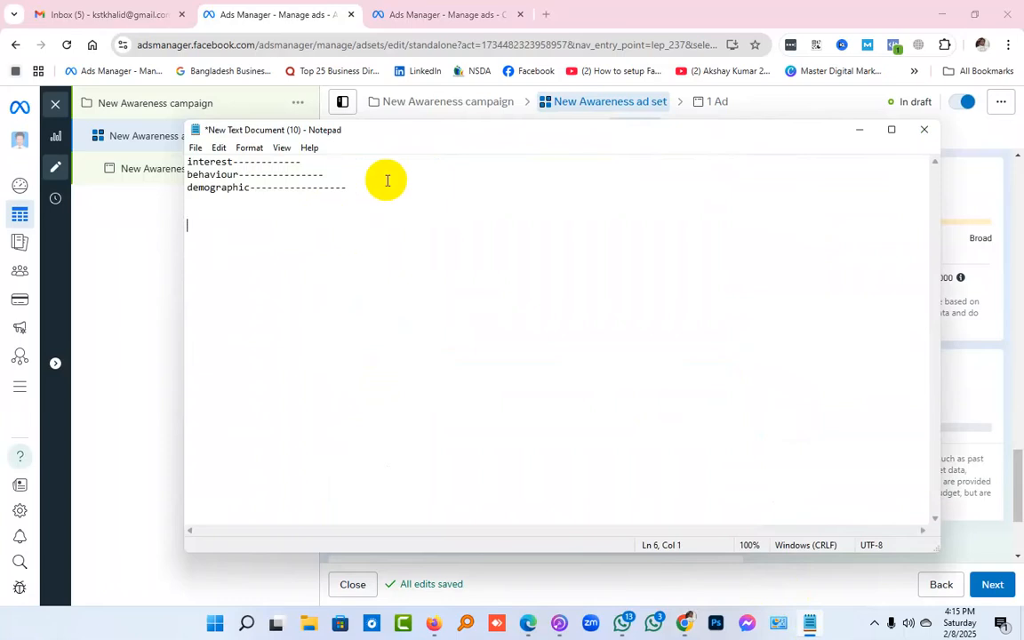
pyautogui.write('bike showroom')
# Start a numbered list below the heading with "1. new bike sell" and "2. bike exchange"
pyautogui.press('Return')
pyautogui.press('Return')
pyautogui.press('Return')
pyautogui.write('1. new ')
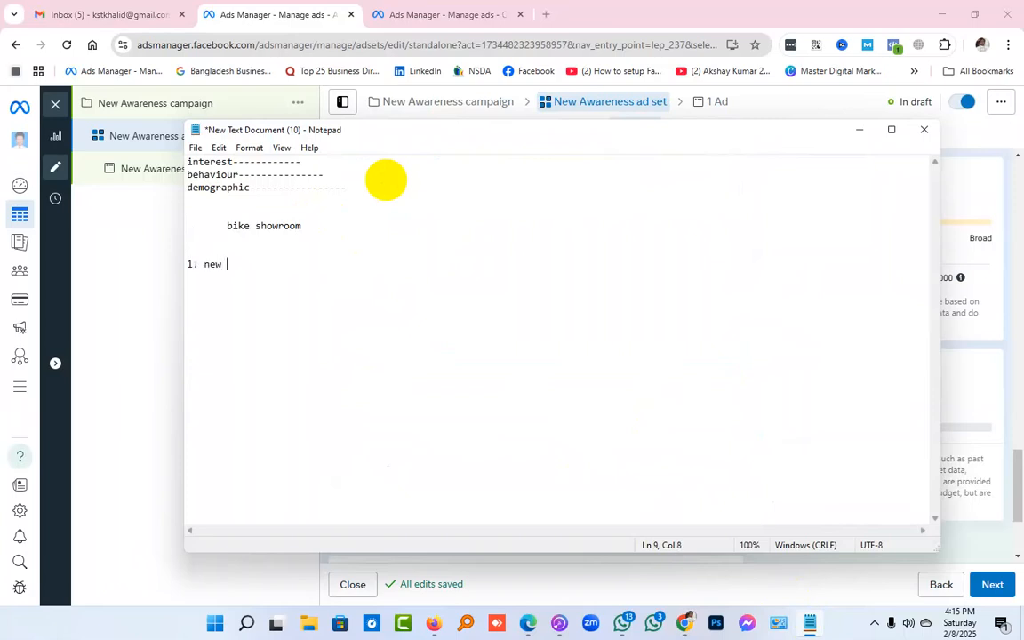
pyautogui.write('bike sell')
pyautogui.press('Return')
pyautogui.write('2. bike exchange')
# Maximize the Notepad window and set the text's font size to 22
pyautogui.click(891, 130)
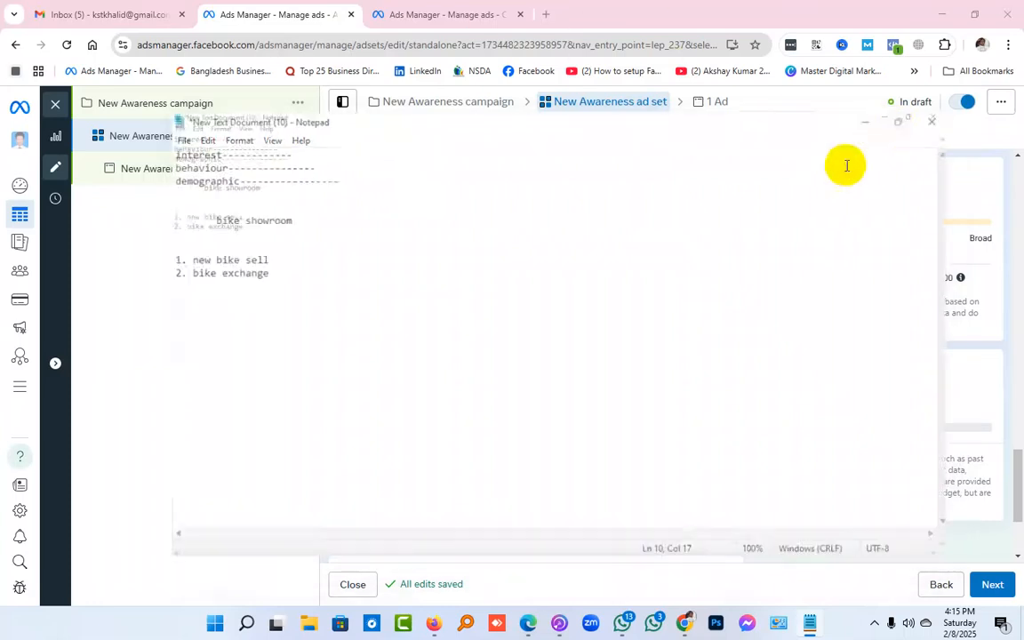
pyautogui.click(65, 24)
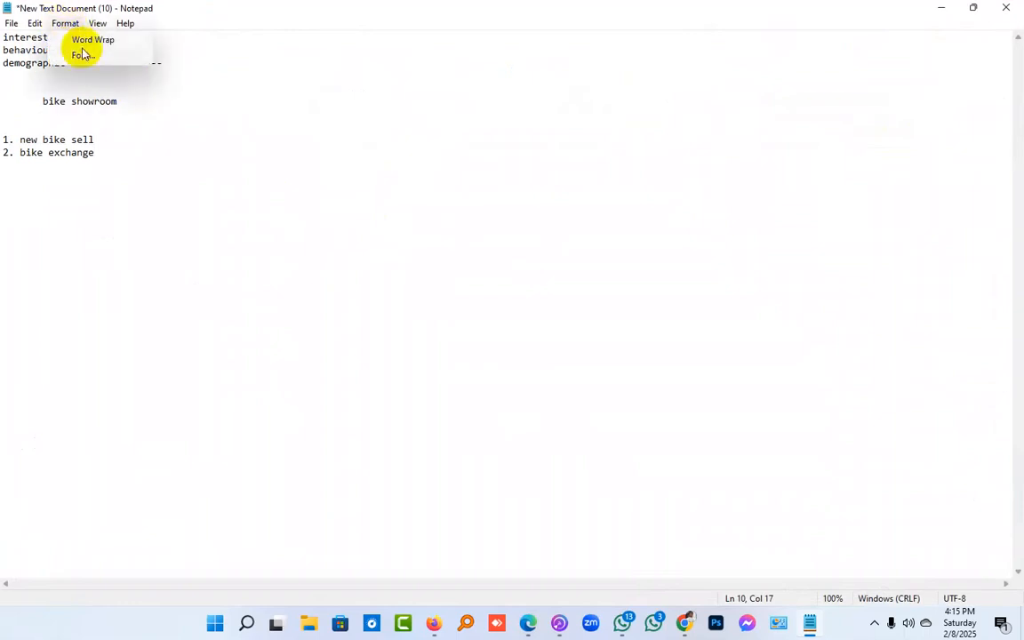
pyautogui.click(116, 74)
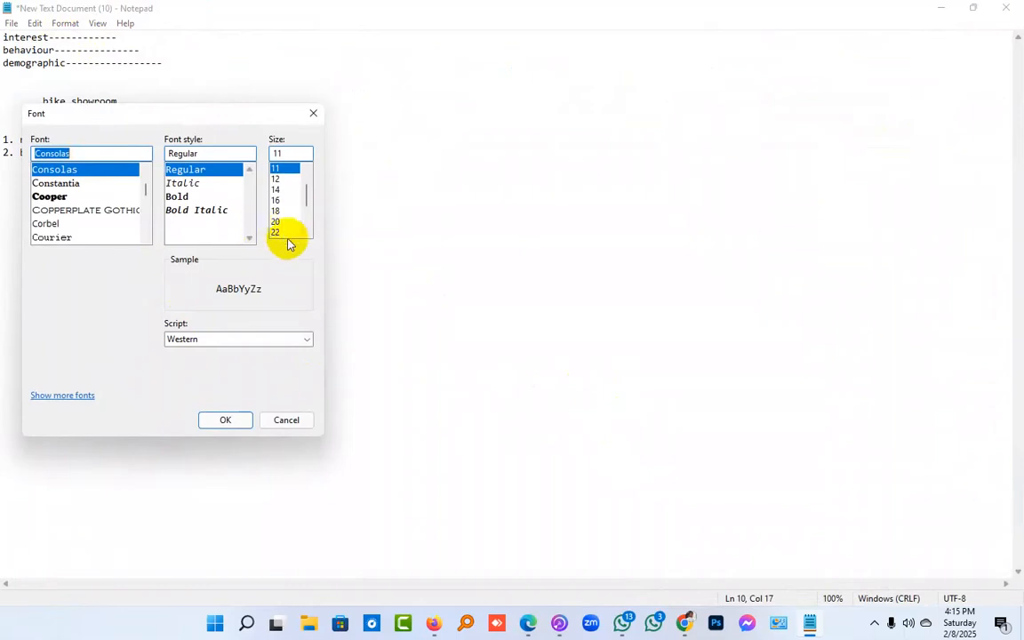
pyautogui.click(281, 232)
pyautogui.click(227, 419)
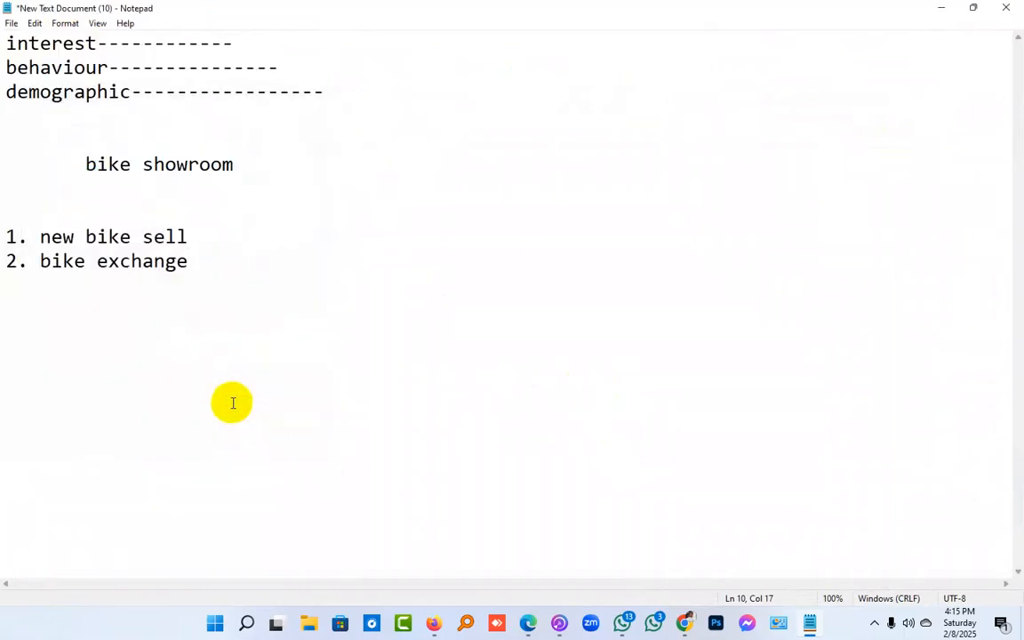
pyautogui.scroll(3, 294, 389)
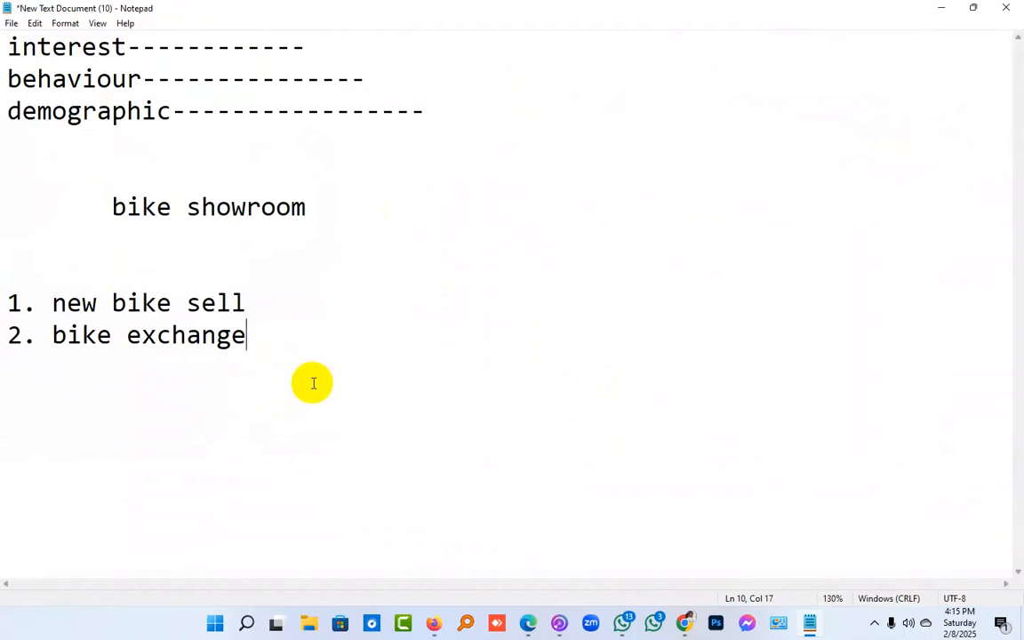
# Add the items "3.spare parts" and "4.servicing" to the numbered list
pyautogui.press('Return')
pyautogui.write('3.spar')
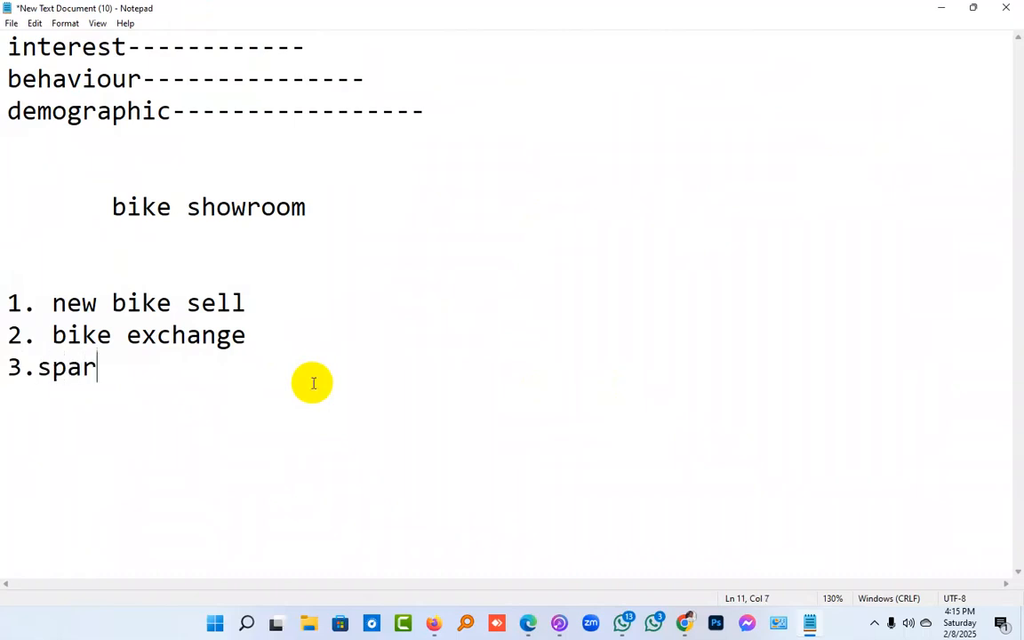
pyautogui.write('e parts')
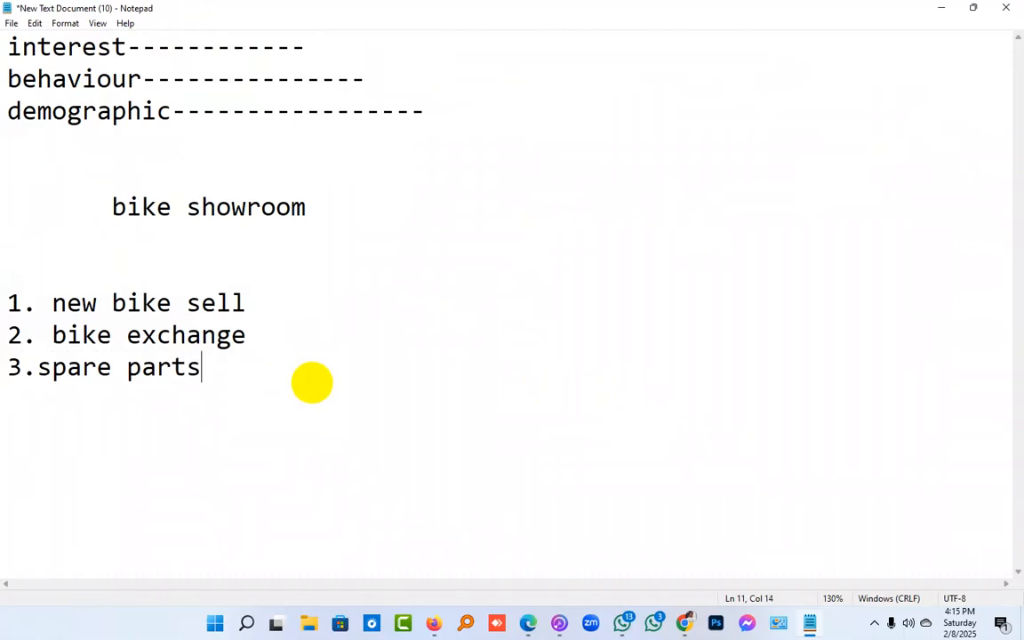
pyautogui.press('Return')
pyautogui.write('4.servicing')
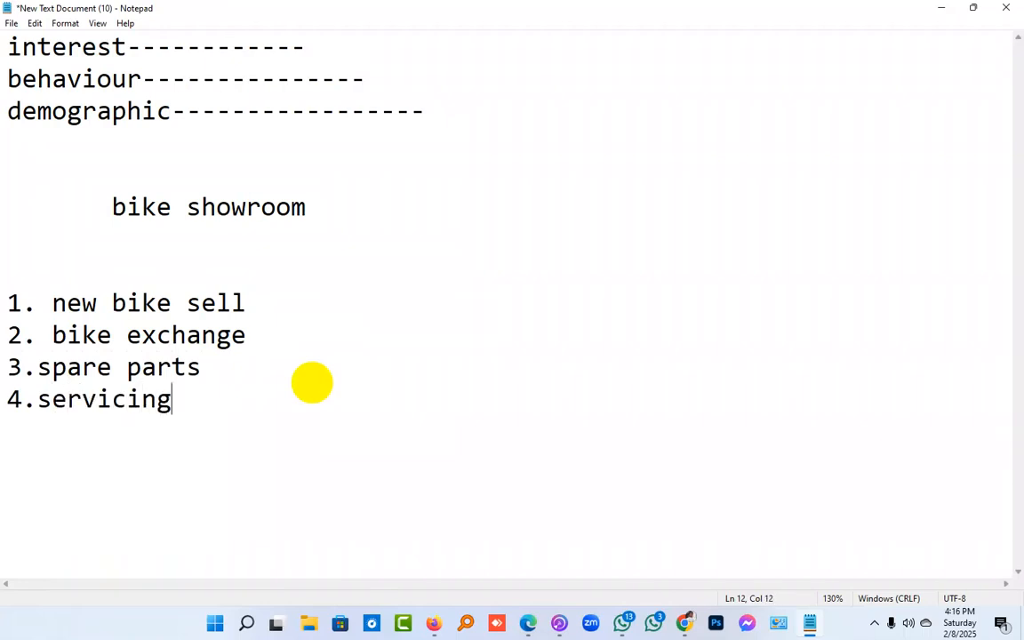
# Add "5. helmet" as the fifth item of the list
pyautogui.press('Return')
pyautogui.write('5. h')
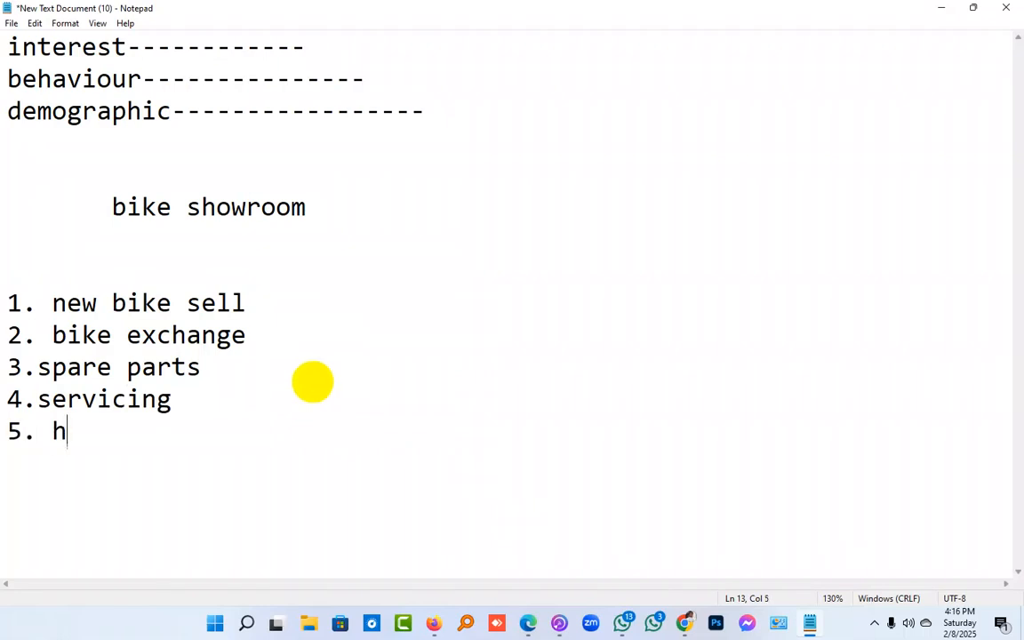
pyautogui.write('elmet')
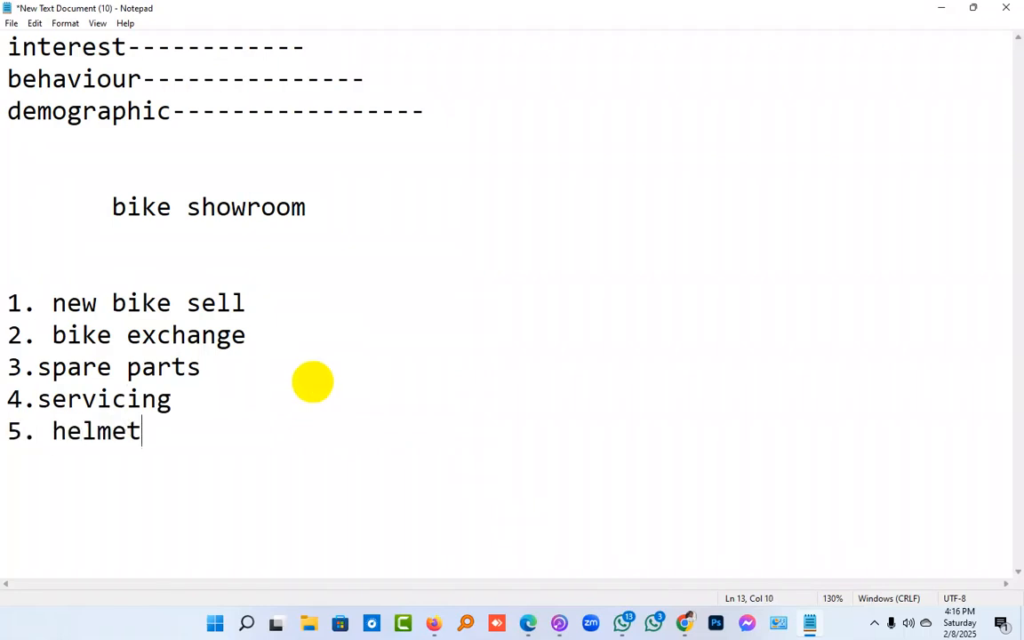
pyautogui.press('Return')
# Highlight the "new bike sell" and "bike exchange" entries in turn to review them
pyautogui.moveTo(246, 303); pyautogui.dragTo(66, 293)
pyautogui.click(59, 292)
pyautogui.moveTo(50, 334); pyautogui.dragTo(253, 337)
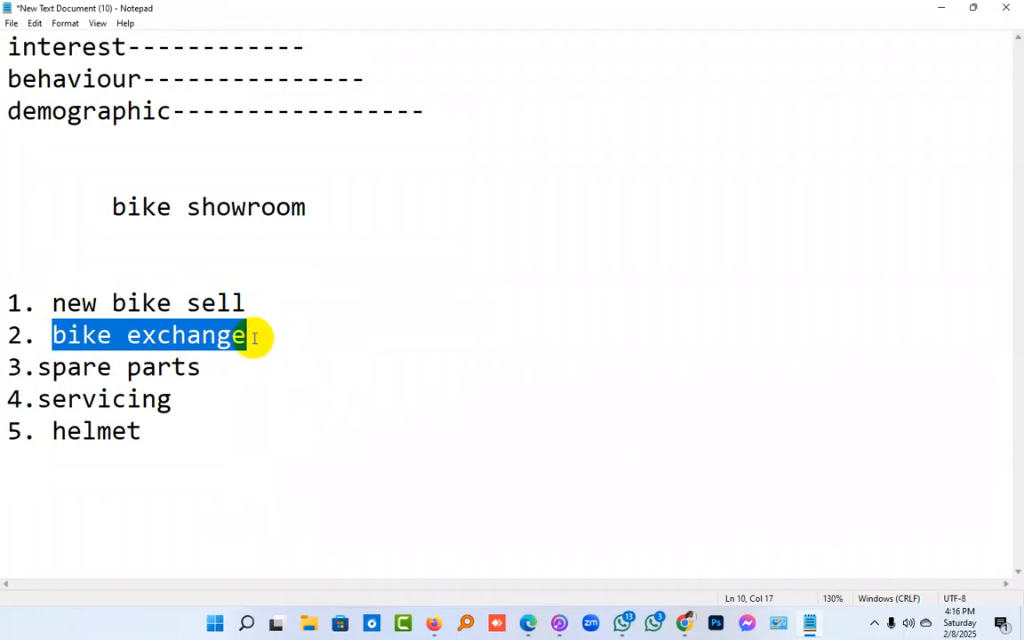
pyautogui.click(257, 337)
# Insert a space after the numbers of the spare parts and servicing items, and highlight "servicing" for review
pyautogui.click(36, 366)
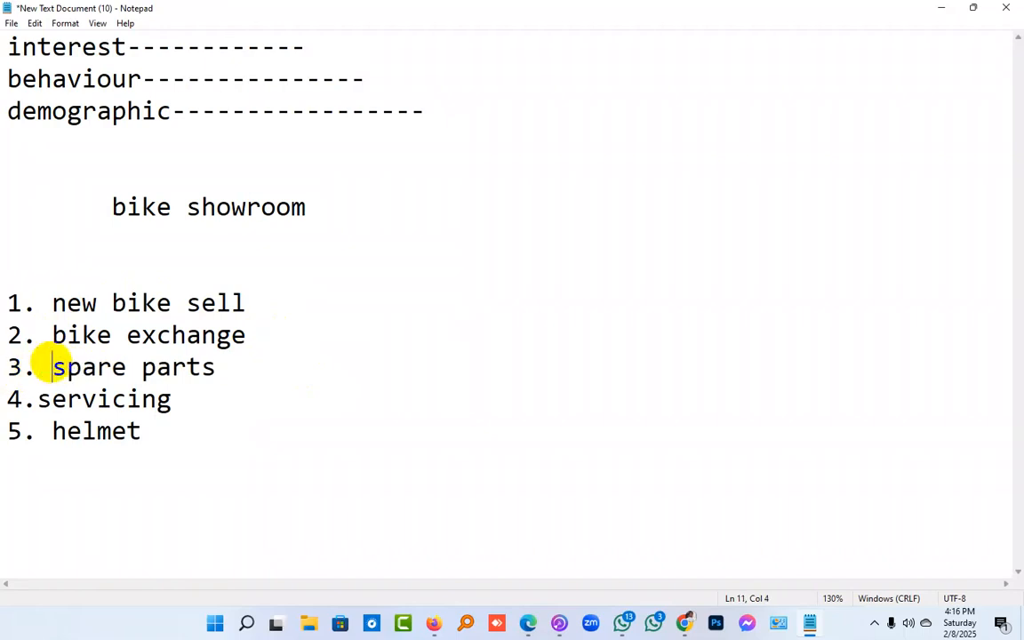
pyautogui.click(37, 400)
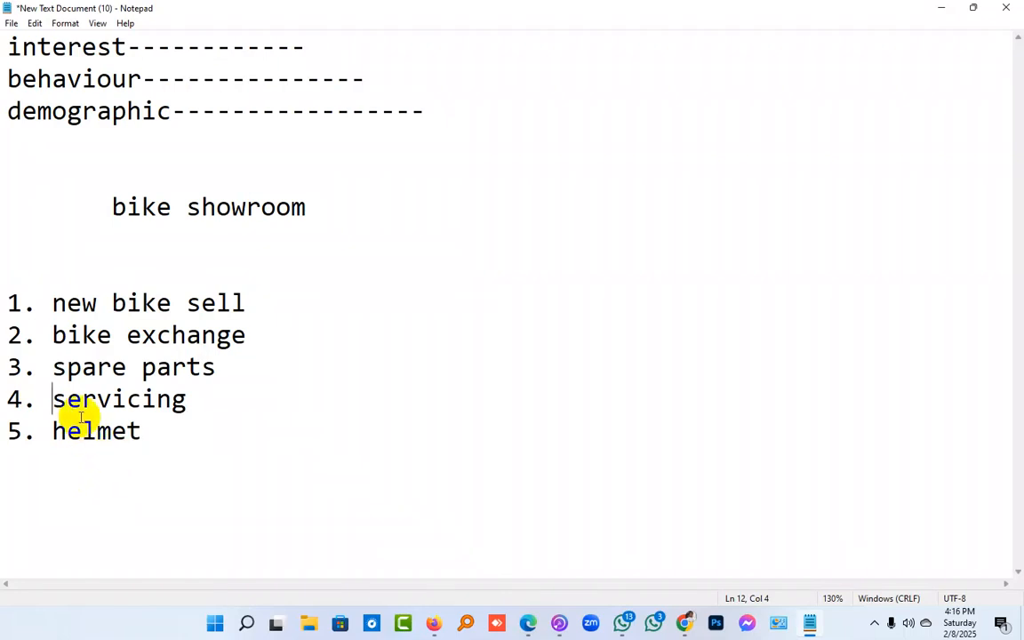
pyautogui.moveTo(185, 400); pyautogui.dragTo(55, 403)
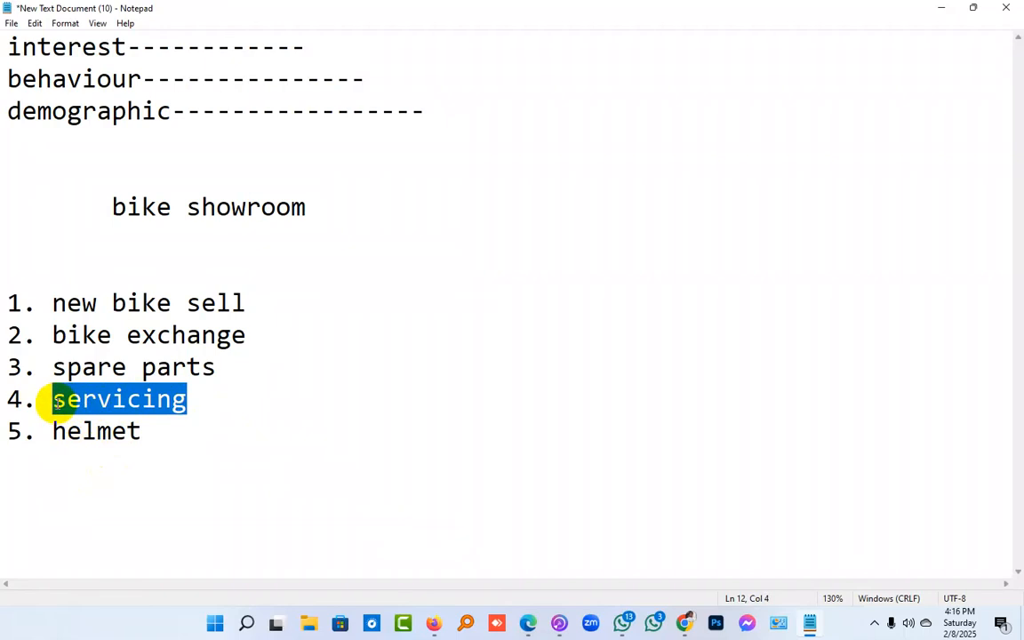
pyautogui.click(55, 403)
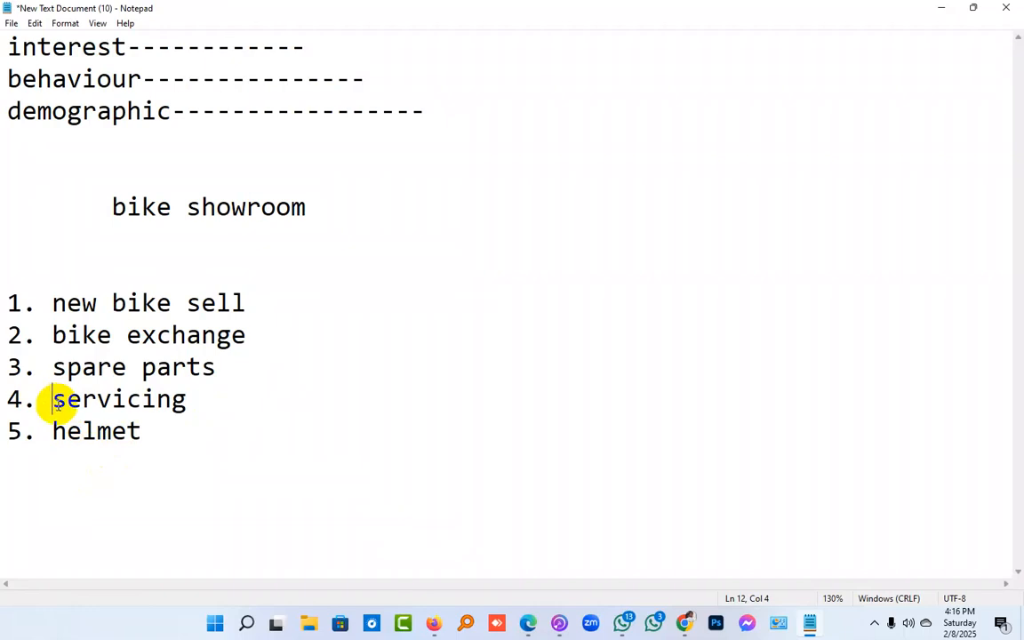
# Return to the ad set's detailed targeting section in Ads Manager
pyautogui.moveTo(674, 629)
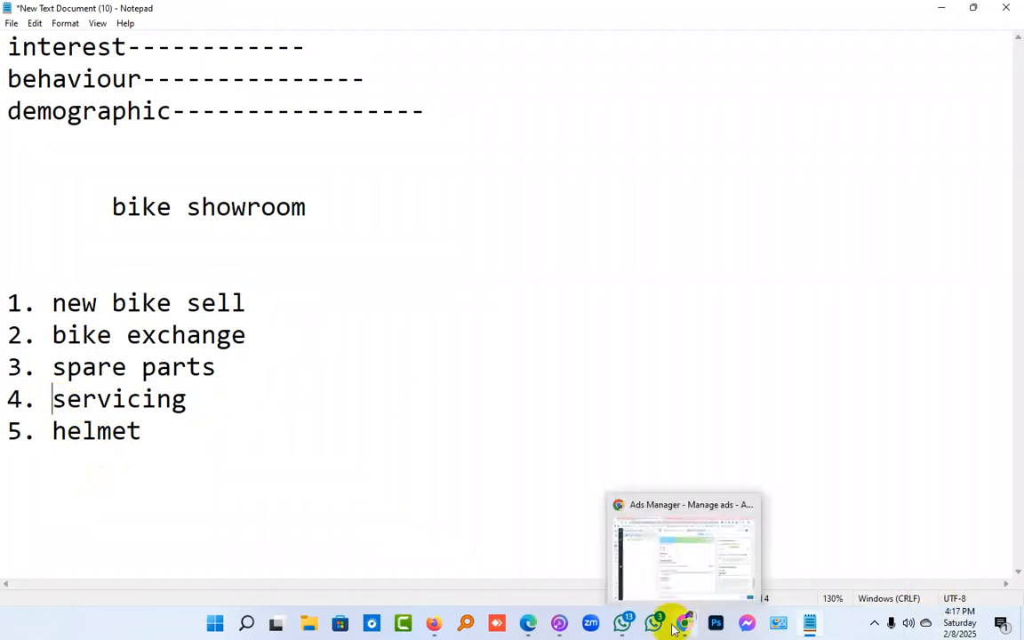
pyautogui.click(680, 627)
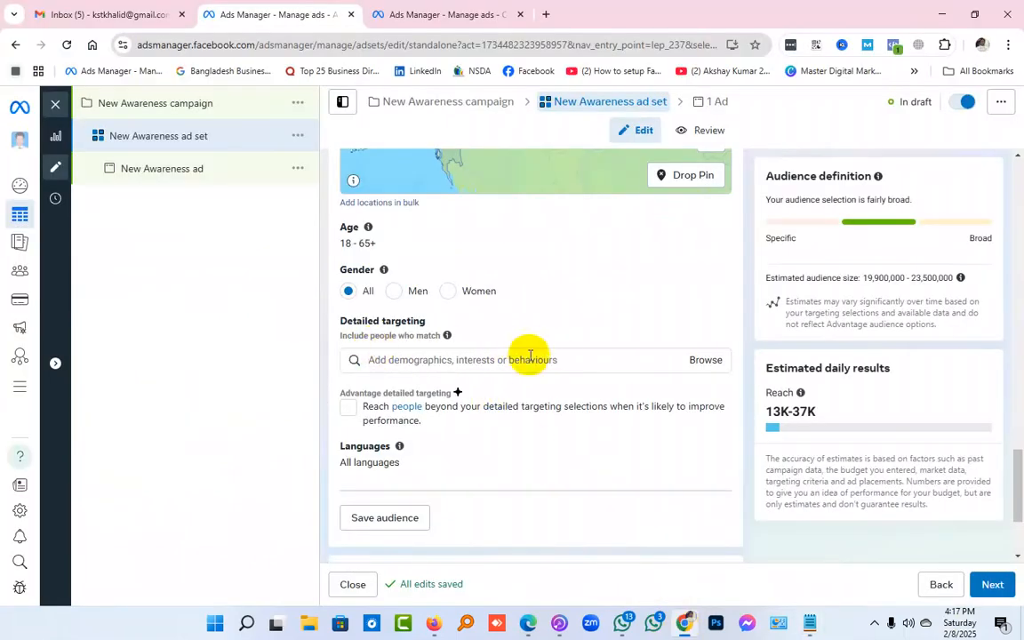
# Switch to the Notepad notes and split the "bike showroom" line, moving "showroom" five lines below "bike"
pyautogui.click(604, 364)
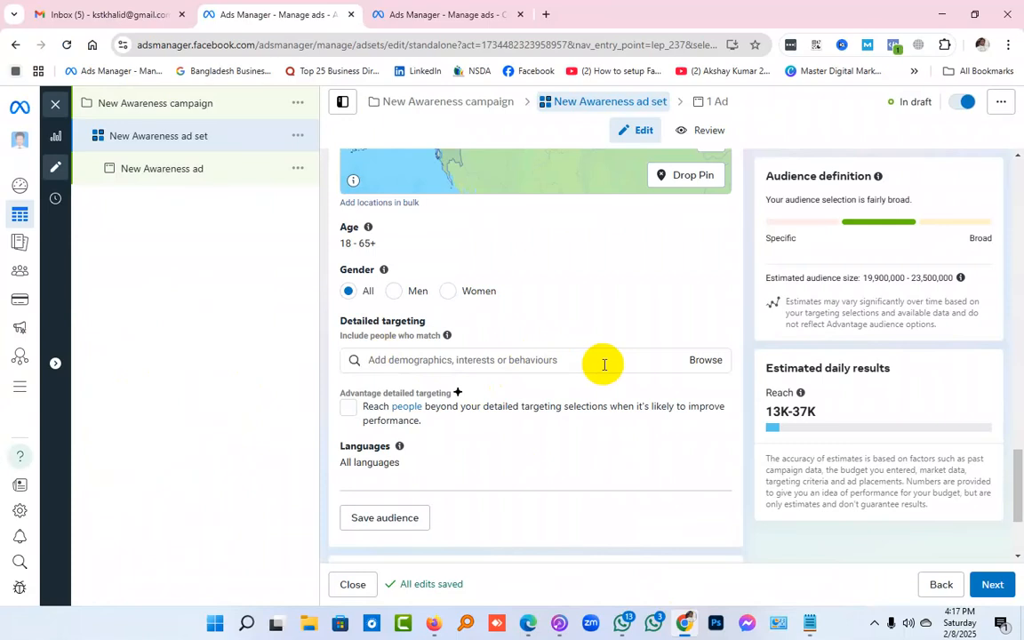
pyautogui.click(931, 15)
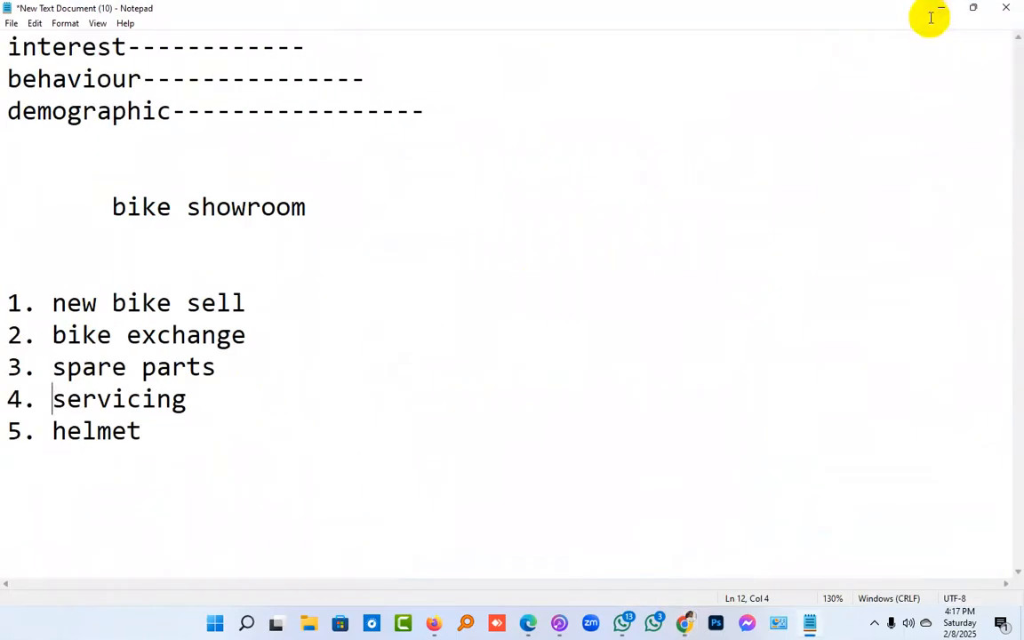
pyautogui.click(173, 205)
pyautogui.press('Return')
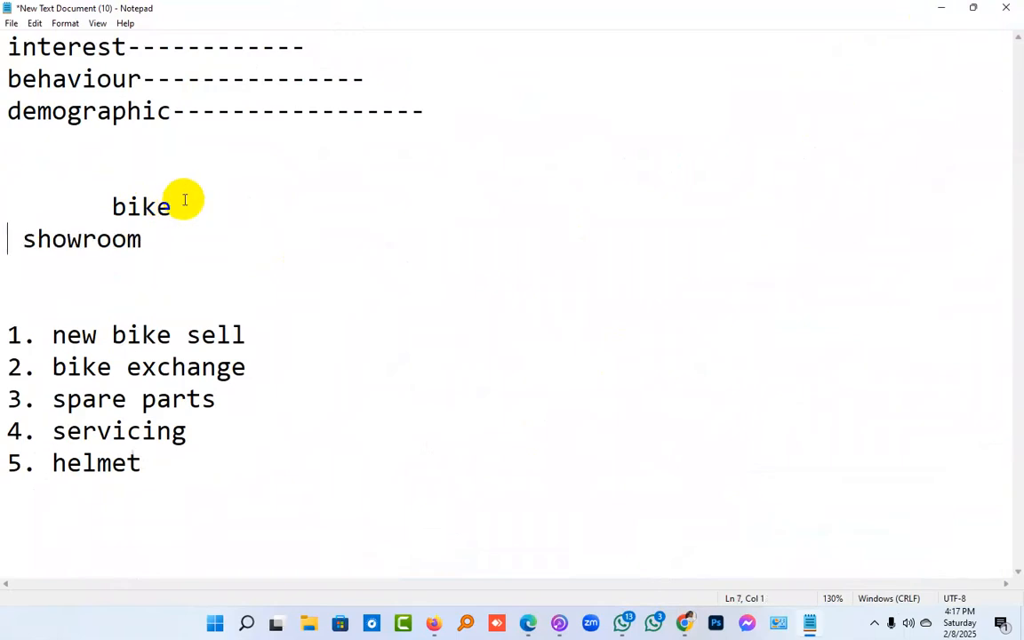
pyautogui.press('Return')
pyautogui.press('Return')
pyautogui.press('Return')
pyautogui.click(199, 210)
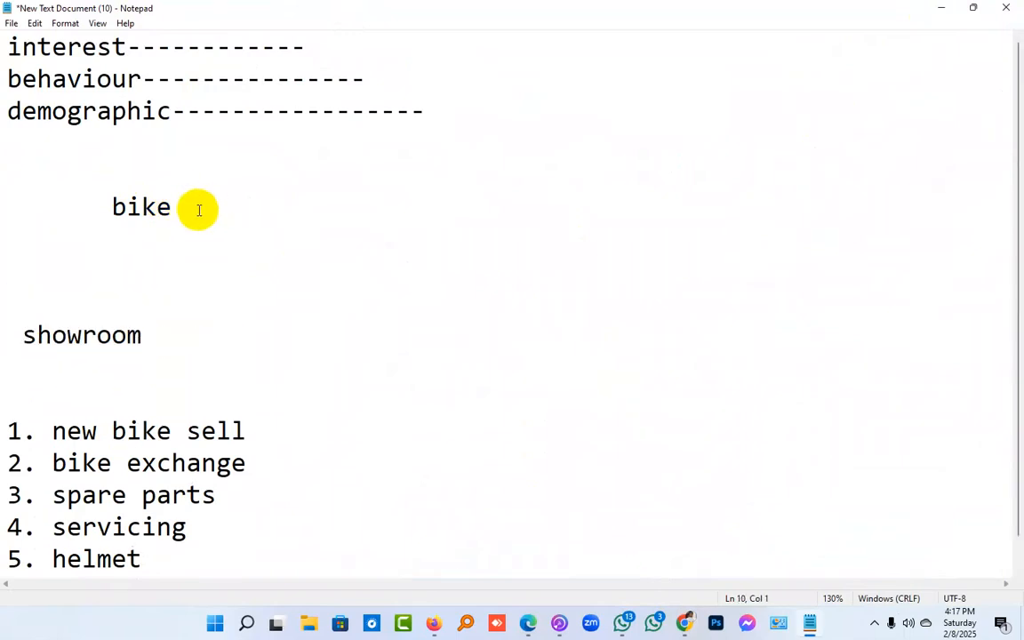
pyautogui.press('Return')
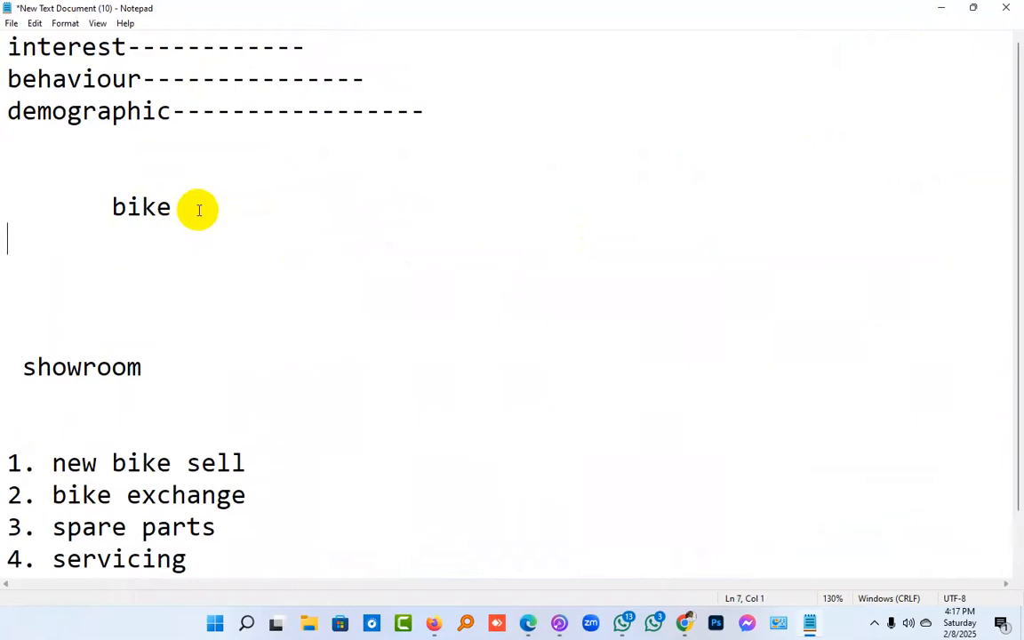
# Append ", motorcycle" after "bike" to start a comma-separated keyword list
pyautogui.click(199, 210)
pyautogui.write(', moy')
pyautogui.press('BackSpace')
pyautogui.write('torcycle')
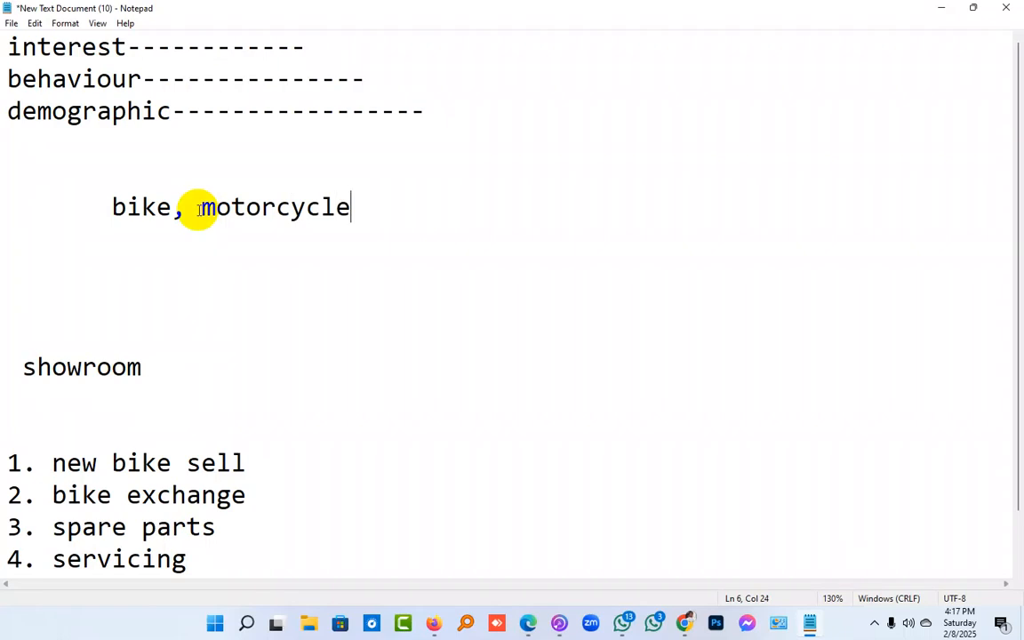
pyautogui.write(', motorbike, honda,')
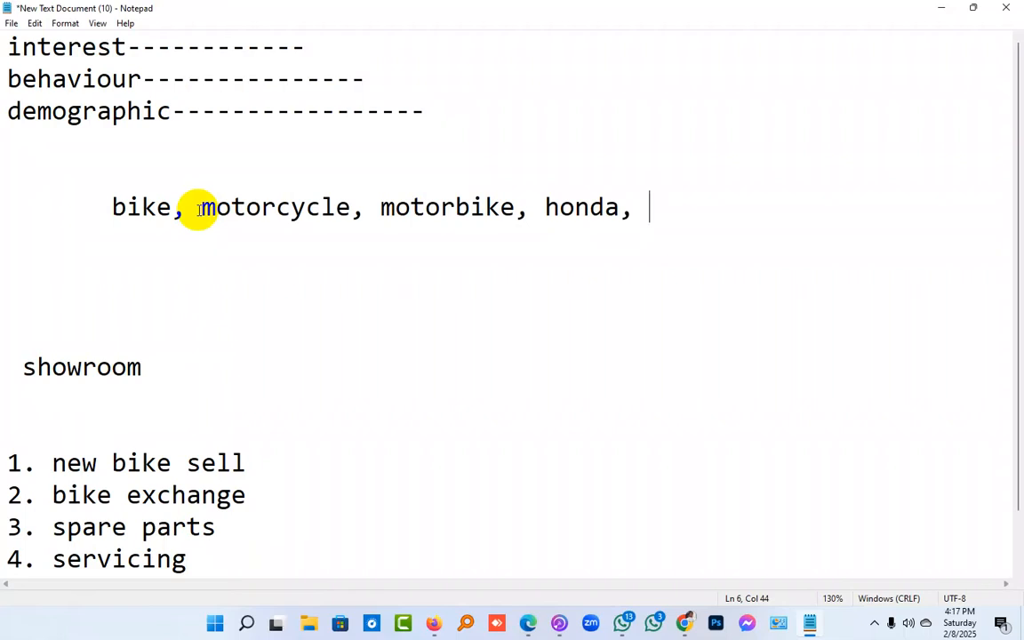
# Extend the keyword list with "motorbike", "honda" and "yamaha", separated by commas
pyautogui.write('yamaha')
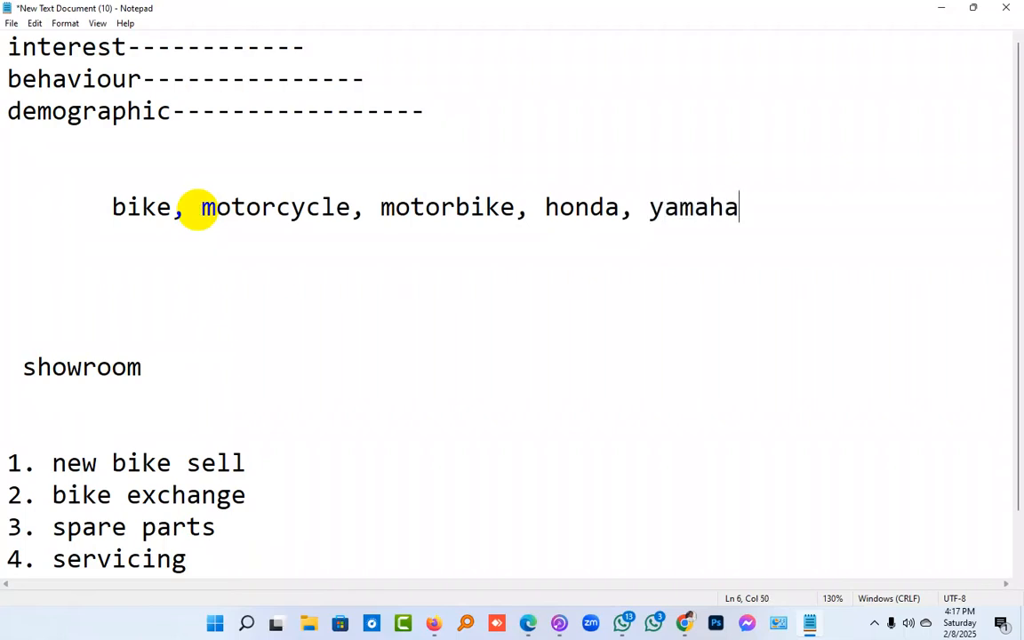
pyautogui.write(', suzuki,')
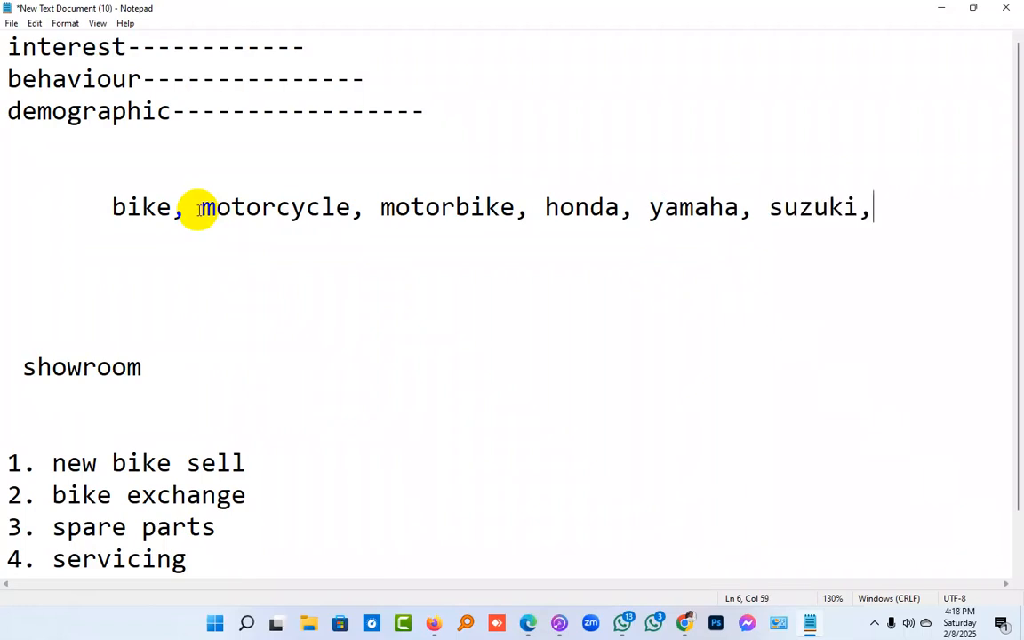
pyautogui.write('baj')
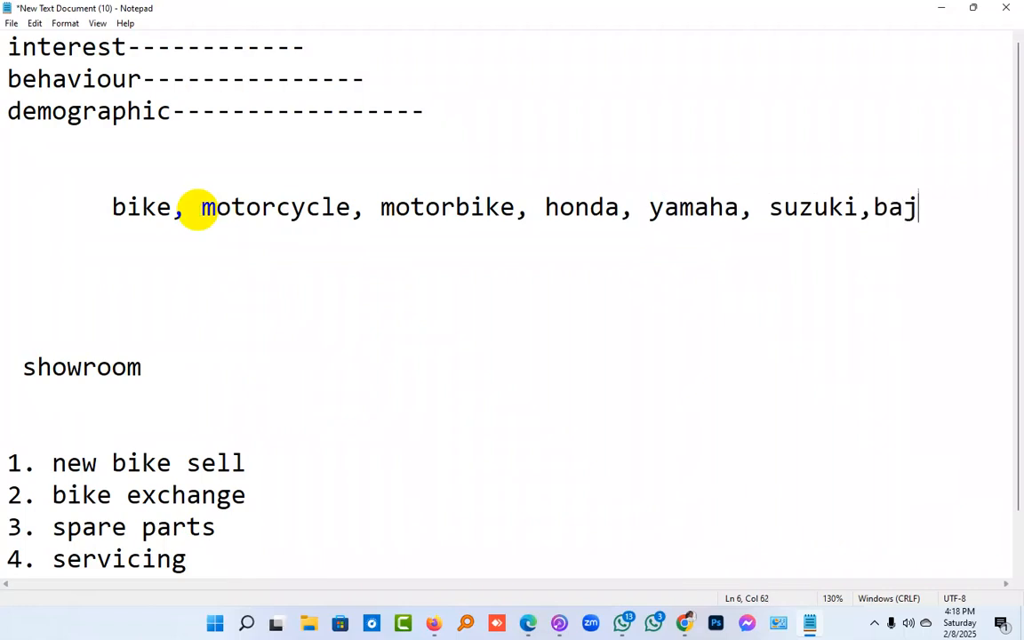
pyautogui.write('aj, r')
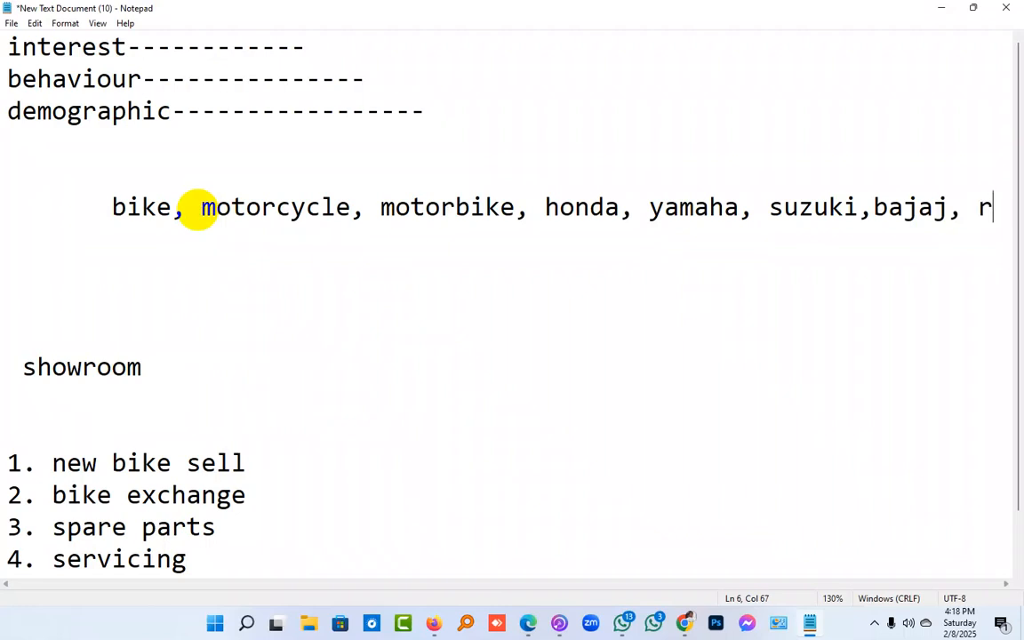
pyautogui.write('oyal e')
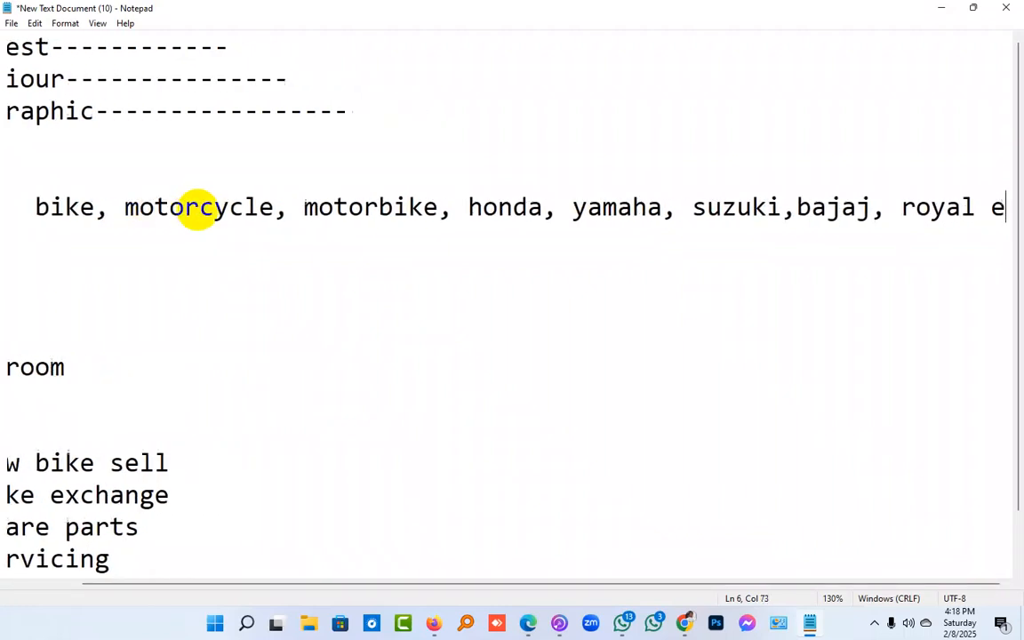
pyautogui.write('nfield')
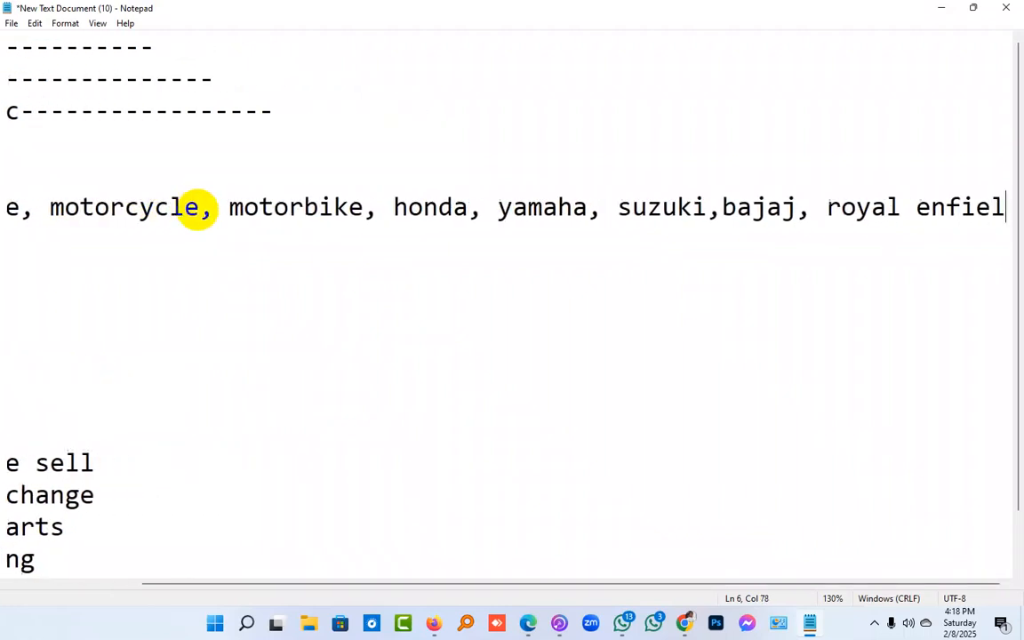
# Turn on word wrap for the notes and highlight the whole keyword list from "bike" to "royal enfield" for review
pyautogui.click(65, 23)
pyautogui.click(86, 40)
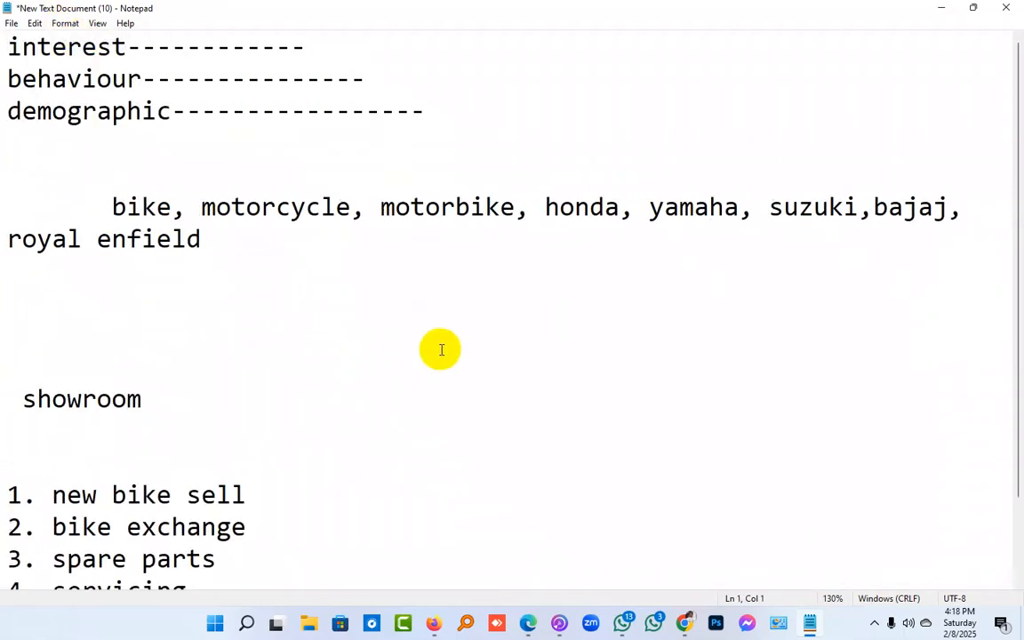
pyautogui.click(254, 254)
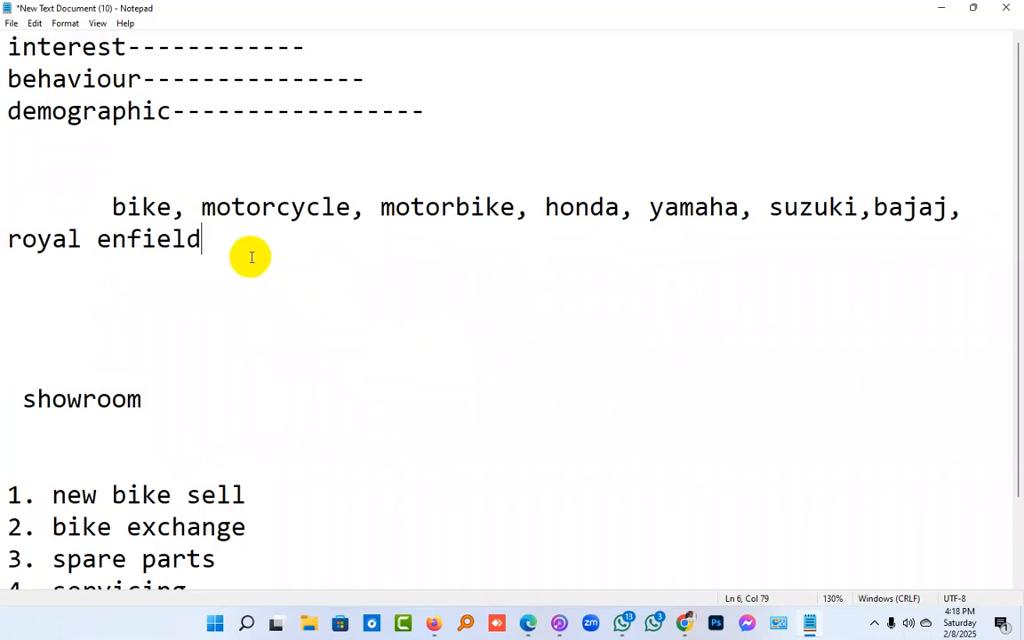
pyautogui.click(110, 206)
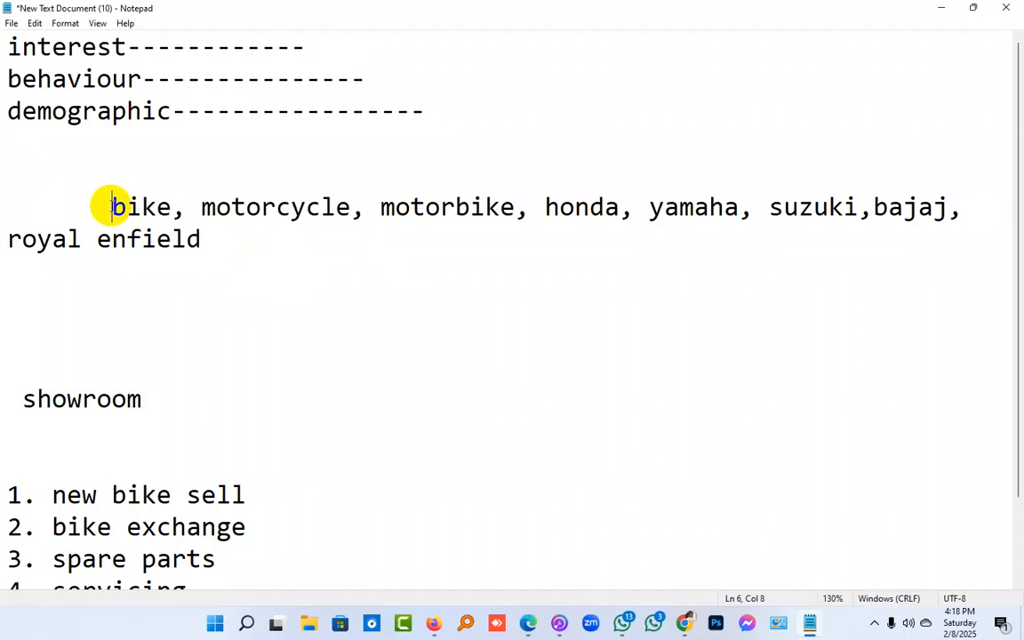
pyautogui.moveTo(111, 206)
pyautogui.mouseDown()
pyautogui.moveTo(219, 224)
pyautogui.moveTo(115, 210)
pyautogui.mouseUp()
pyautogui.click(213, 239)
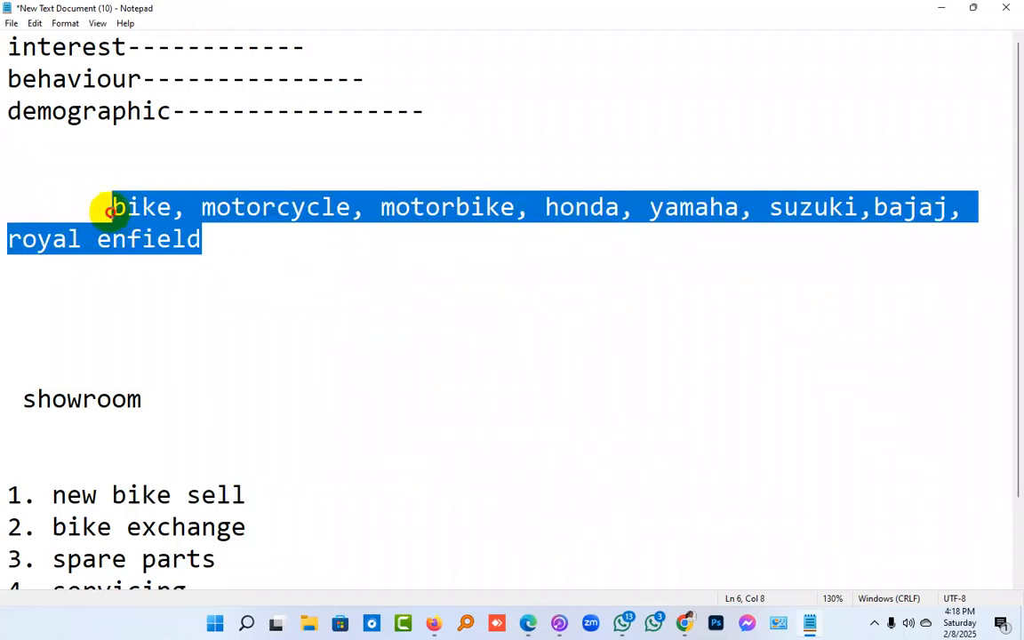
pyautogui.click(111, 208)
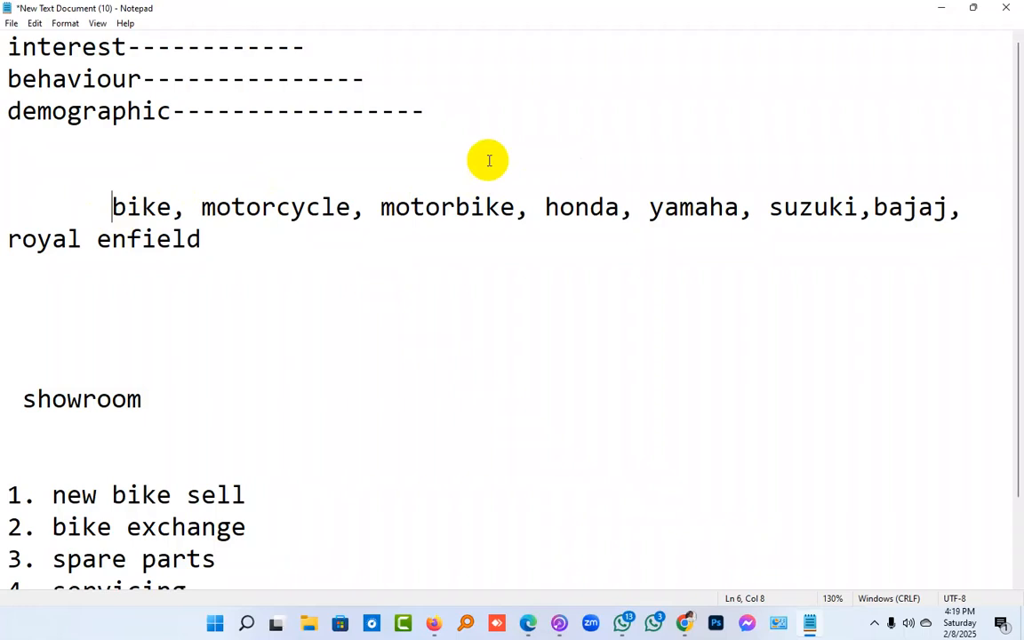
# Copy "bike" from the notes and paste it into the ad set's detailed targeting search in Ads Manager
pyautogui.moveTo(172, 210); pyautogui.dragTo(89, 211)
pyautogui.rightClick(158, 215)
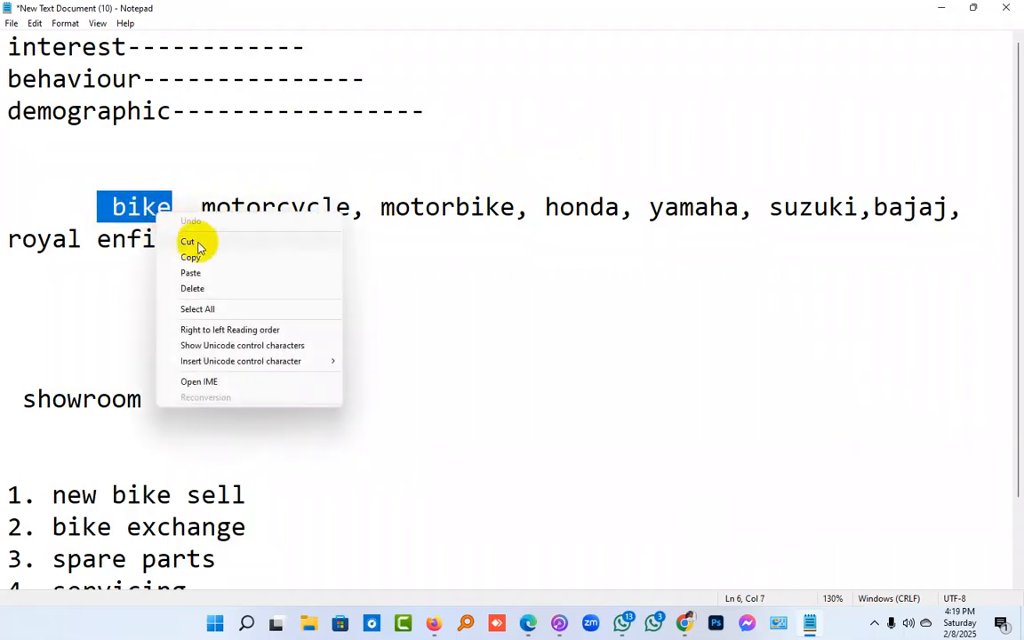
pyautogui.click(198, 257)
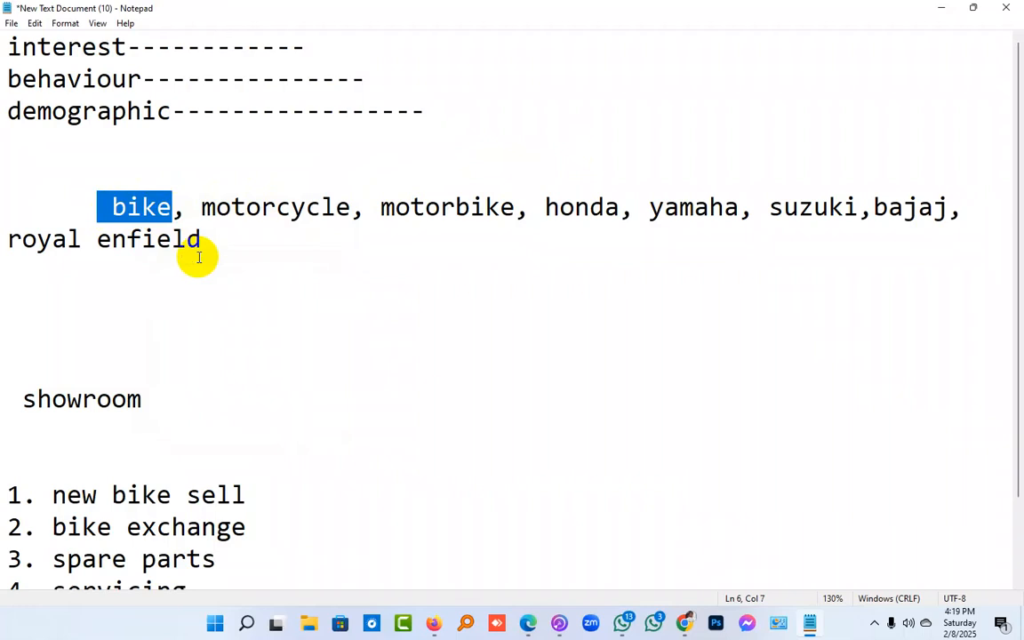
pyautogui.click(111, 213)
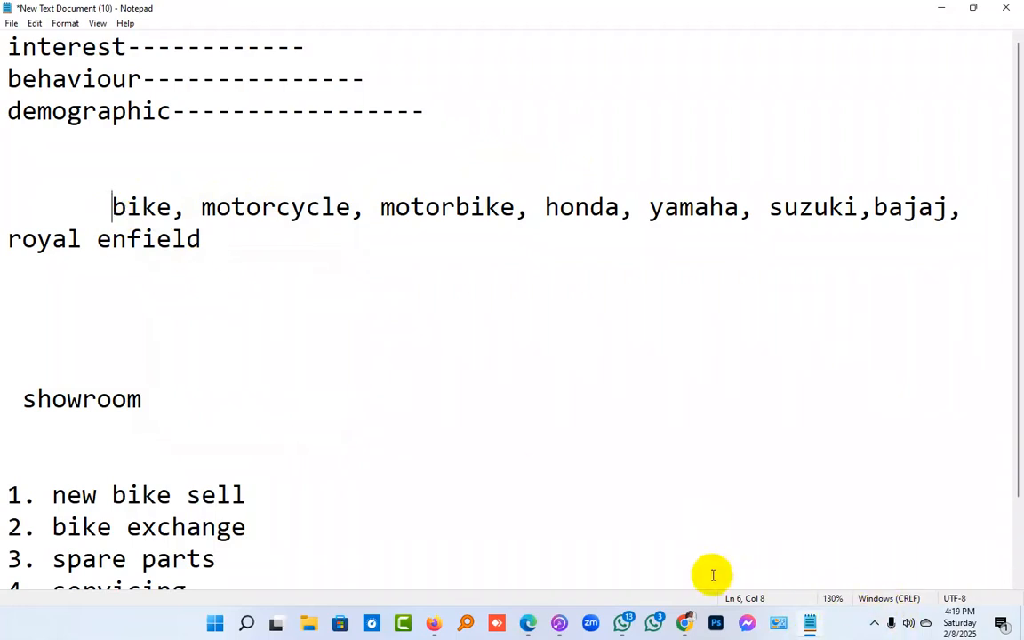
pyautogui.click(685, 623)
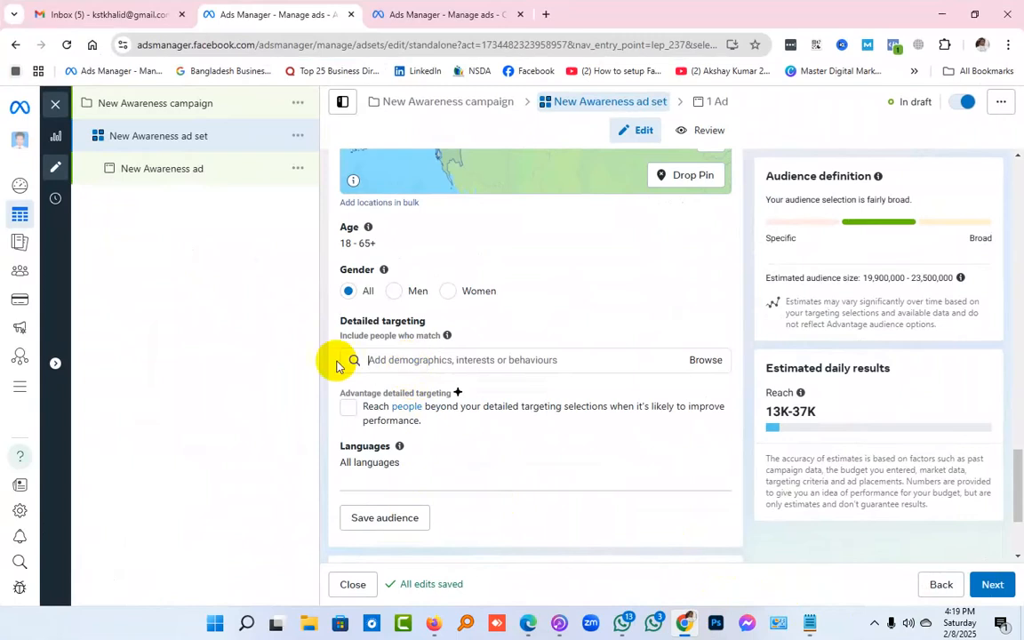
pyautogui.rightClick(453, 359)
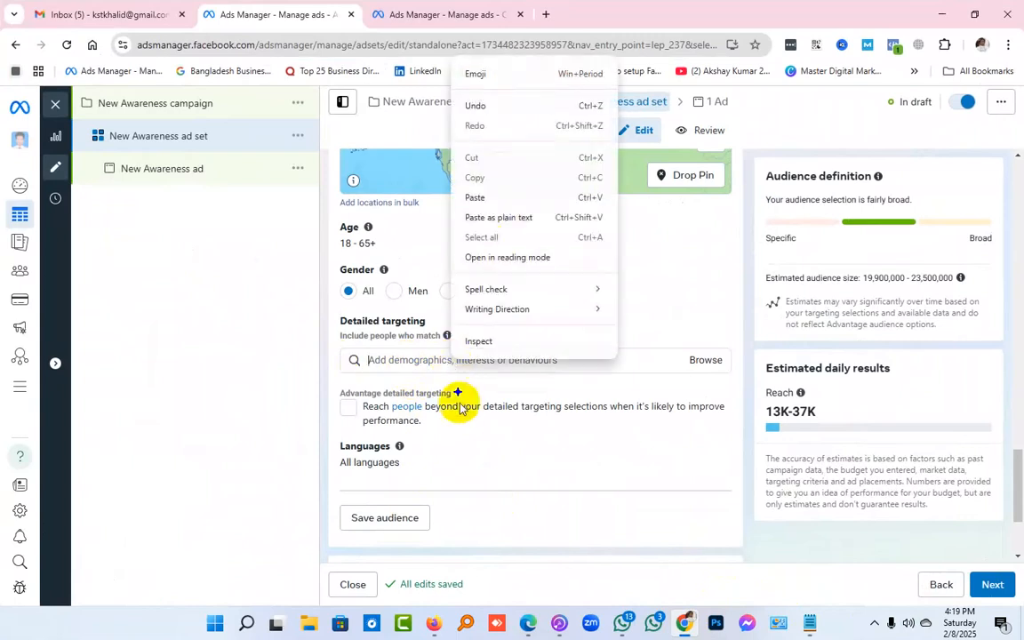
pyautogui.click(526, 199)
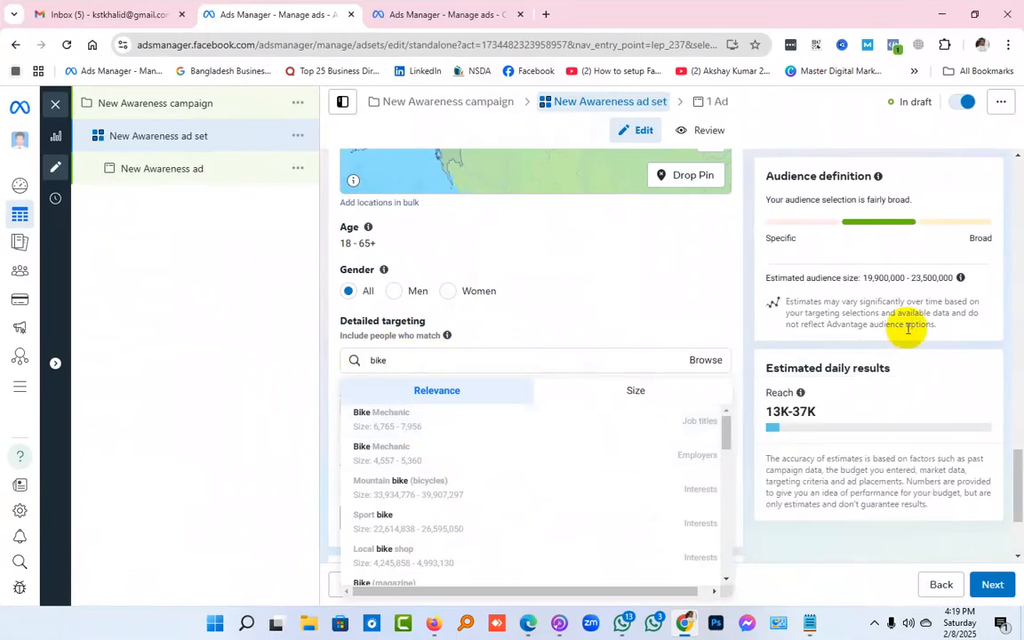
# Review the category and audience size of the "bike" suggestions and add the "Sport bike" interest to the detailed targeting
pyautogui.hotkey('ctrl', '+')
pyautogui.hotkey('ctrl', '+')
pyautogui.scroll(-1, 586, 359)
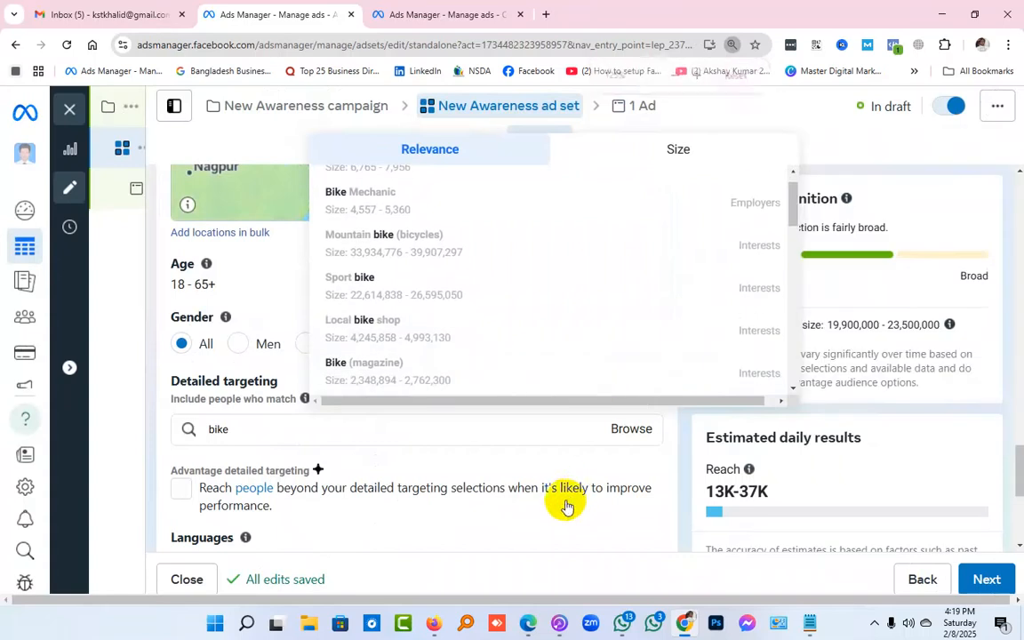
pyautogui.scroll(1, 620, 320)
pyautogui.moveTo(409, 202)
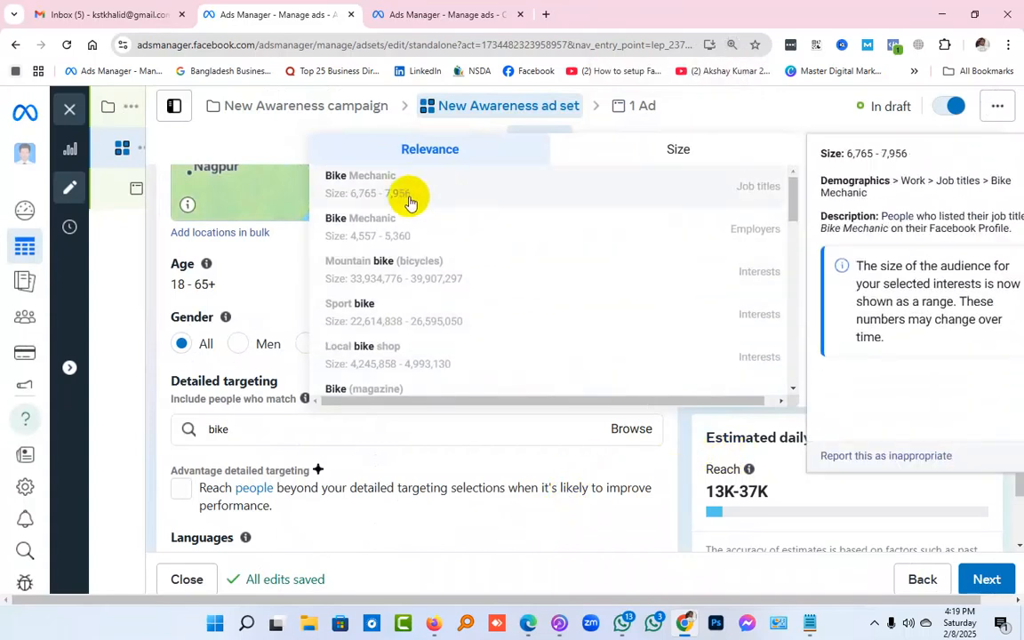
pyautogui.moveTo(425, 313)
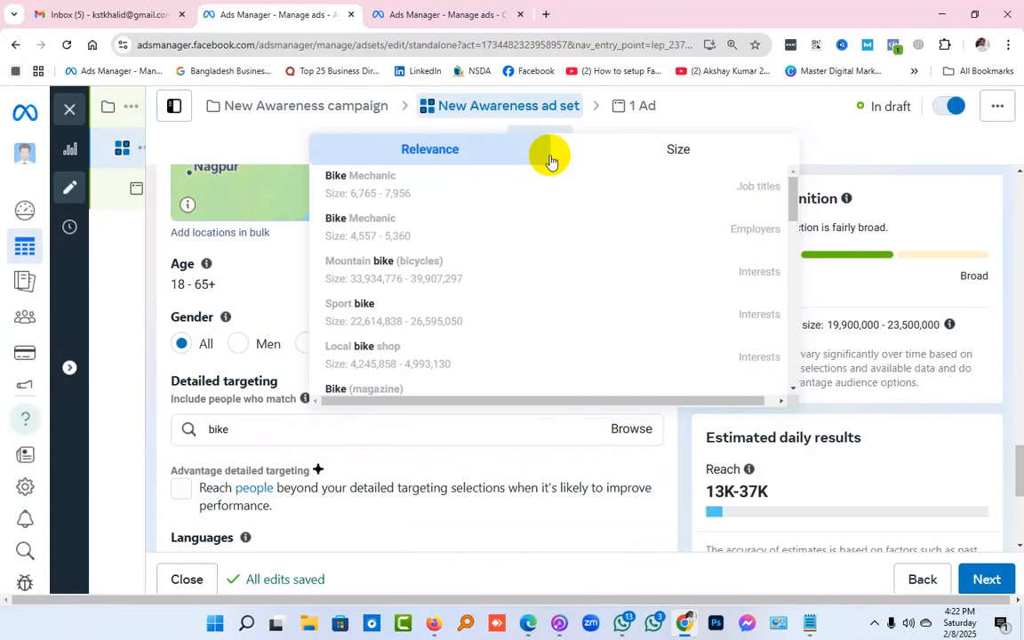
pyautogui.scroll(2, 902, 278)
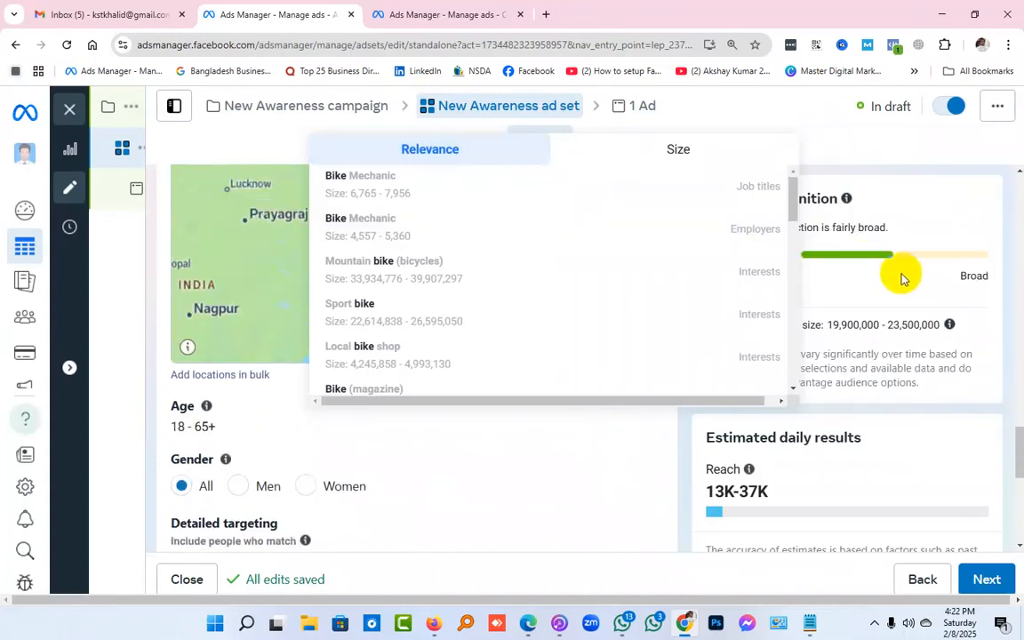
pyautogui.moveTo(722, 204)
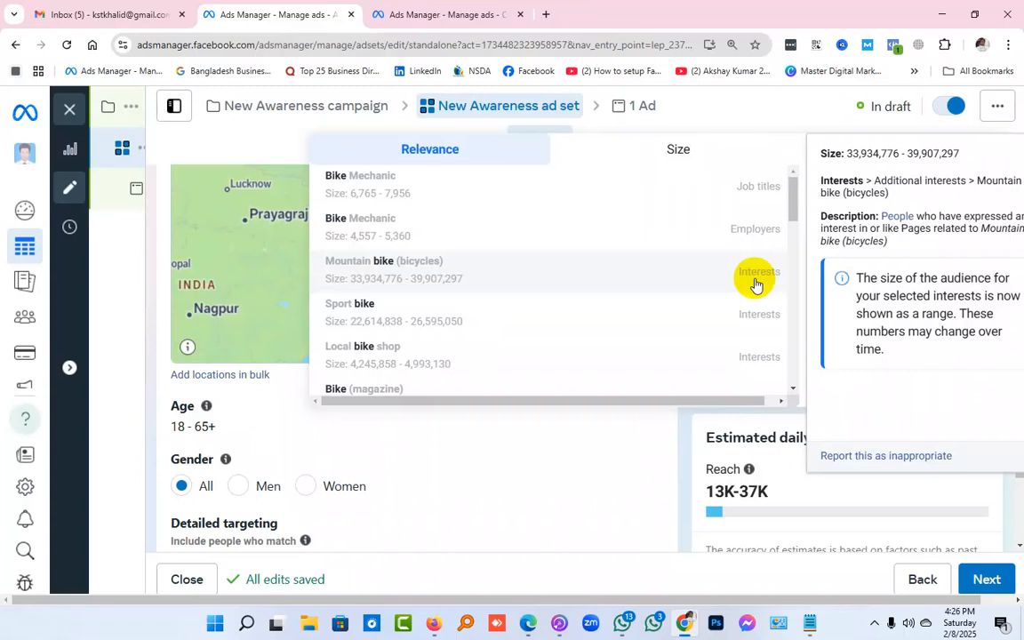
pyautogui.moveTo(3, 412)
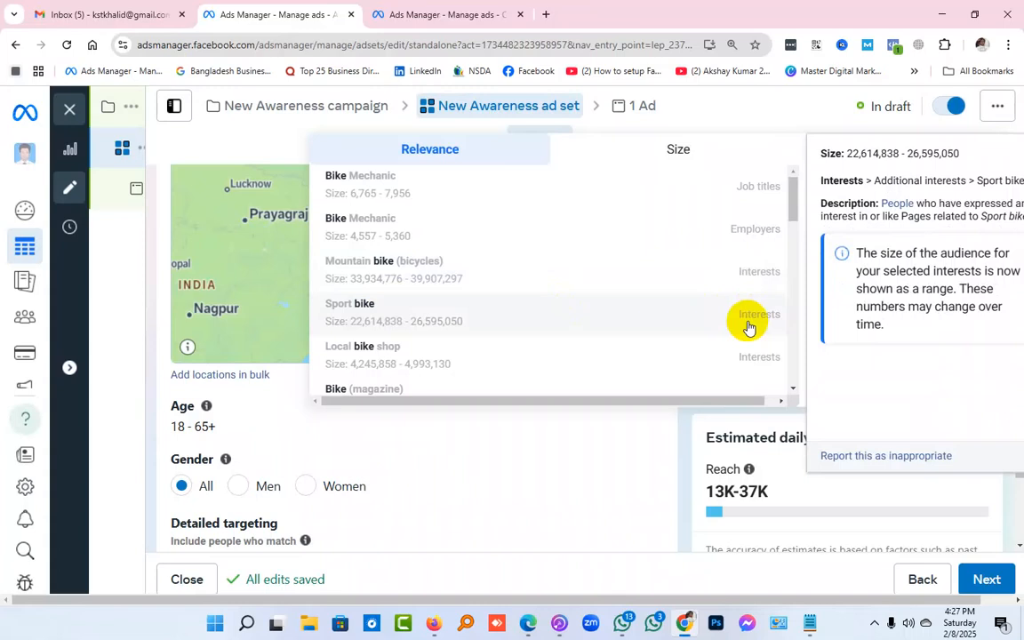
pyautogui.click(364, 307)
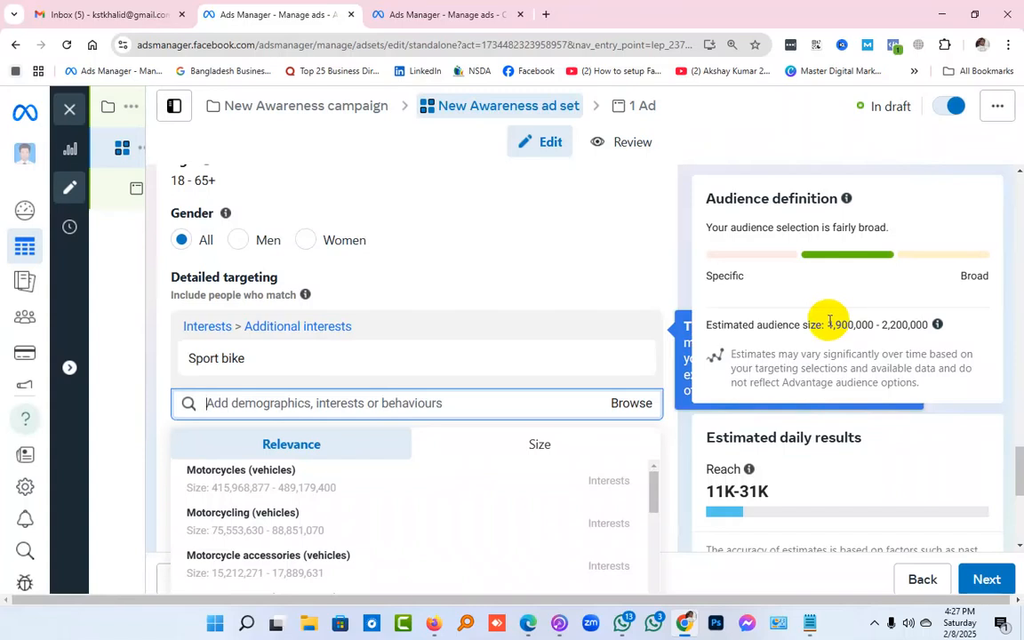
# Highlight the "bike" keyword in the Notepad notes for review and return to the detailed targeting in Ads Manager
pyautogui.click(809, 624)
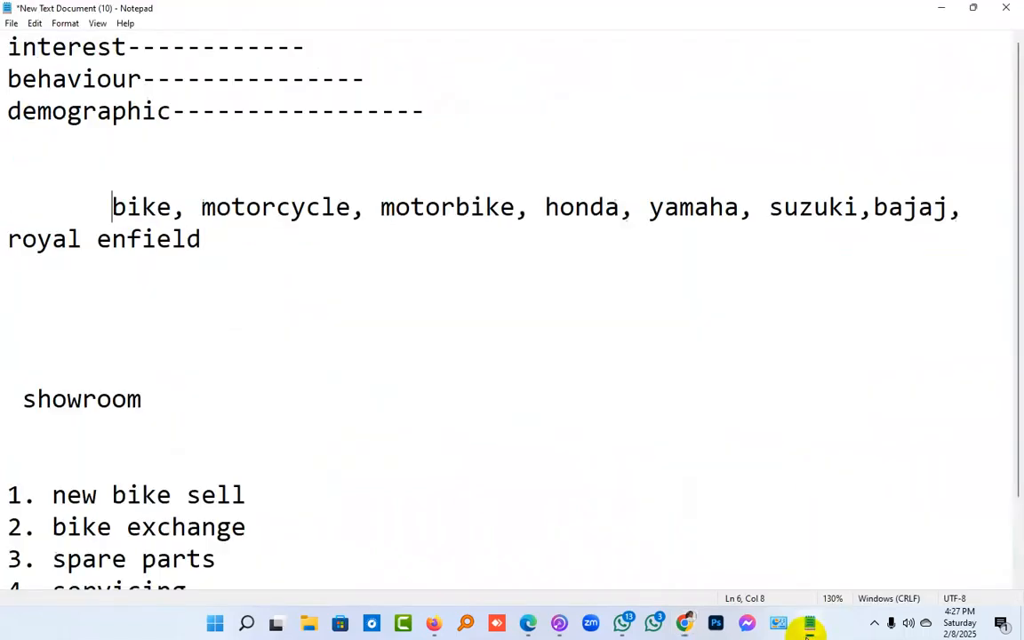
pyautogui.moveTo(172, 206); pyautogui.dragTo(105, 208)
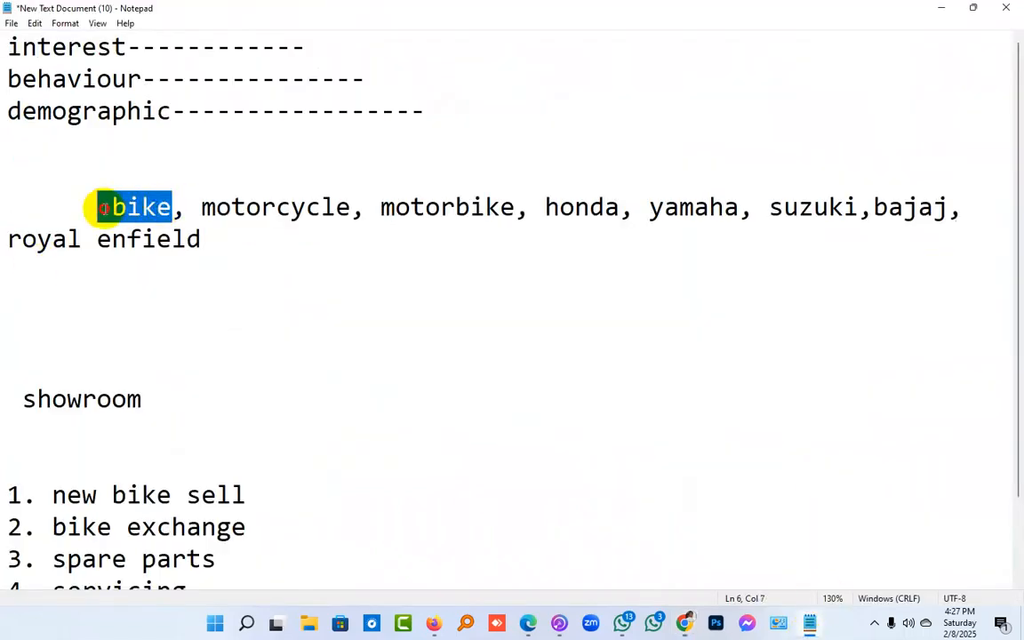
pyautogui.click(105, 208)
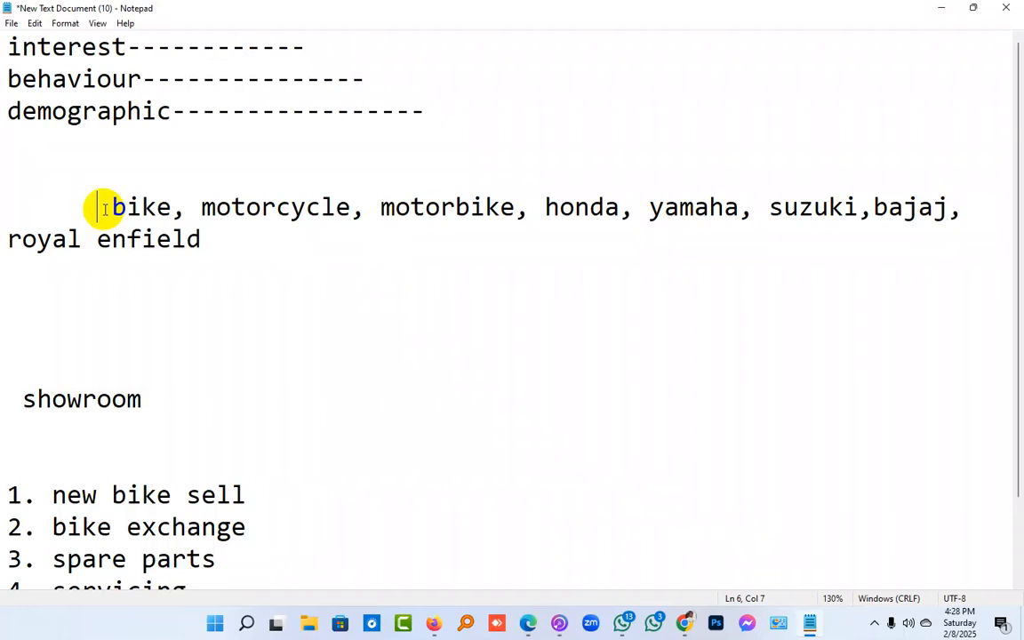
pyautogui.click(943, 8)
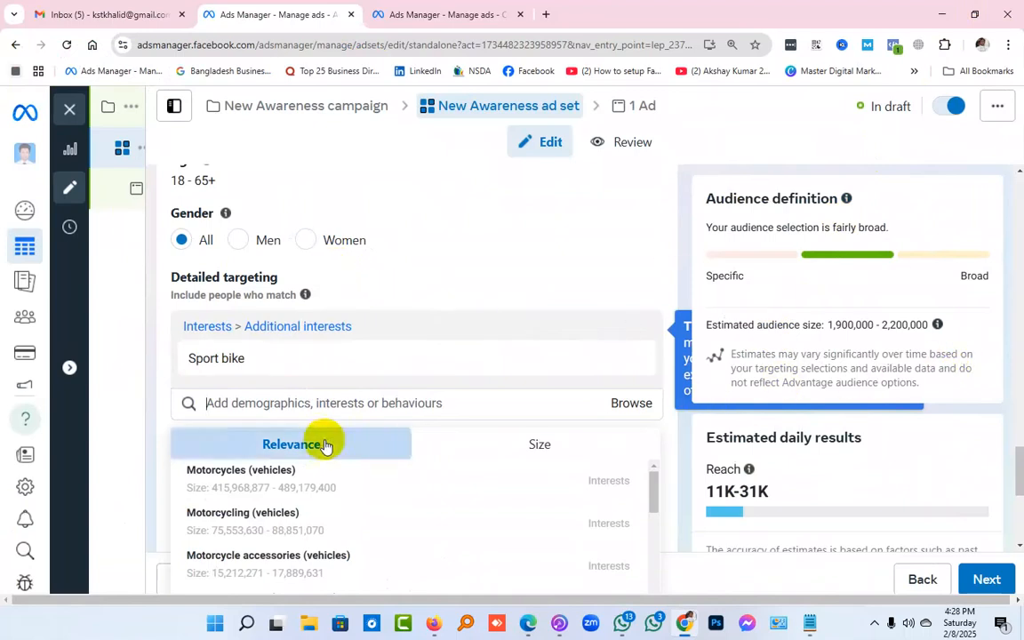
# Search the detailed targeting for "bike" and add the "Local bike shop" interest
pyautogui.click(299, 403)
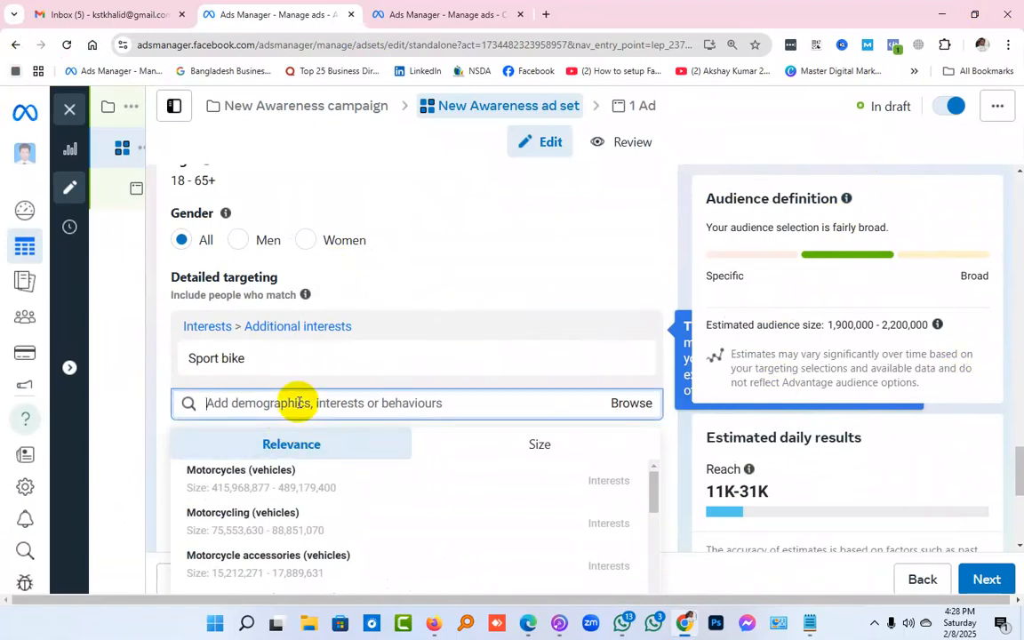
pyautogui.scroll(-2, 326, 525)
pyautogui.scroll(2, 329, 517)
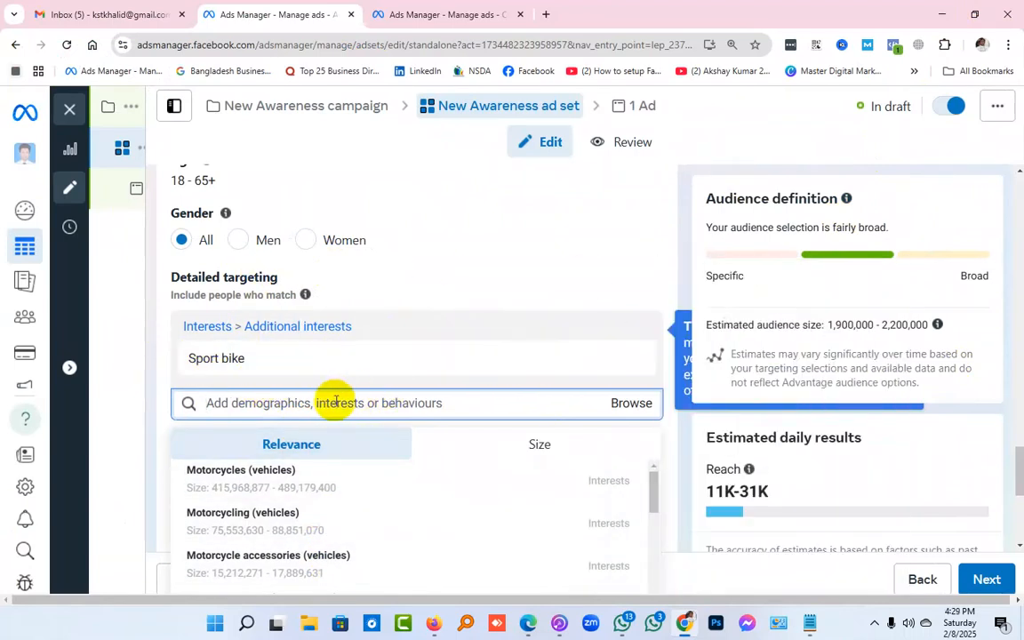
pyautogui.write('bike')
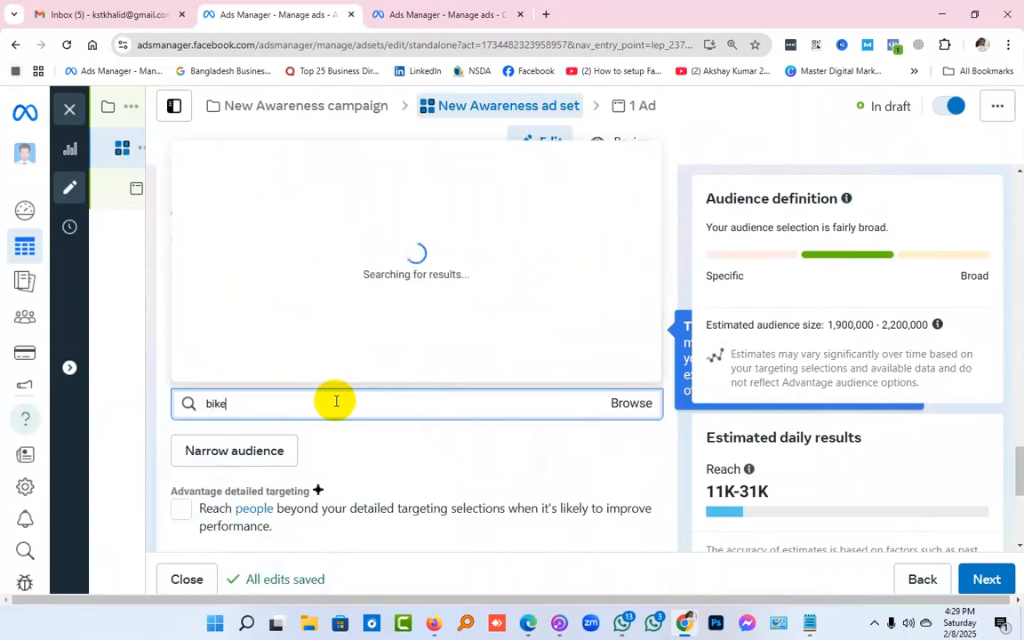
pyautogui.doubleClick(336, 401)
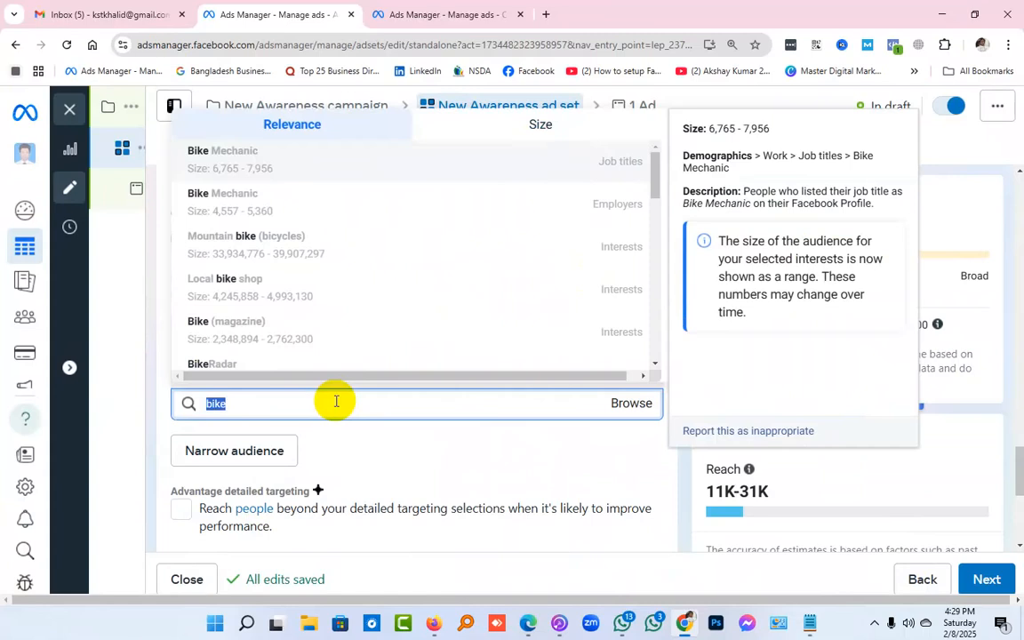
pyautogui.scroll(2, 964, 367)
pyautogui.scroll(1, 483, 285)
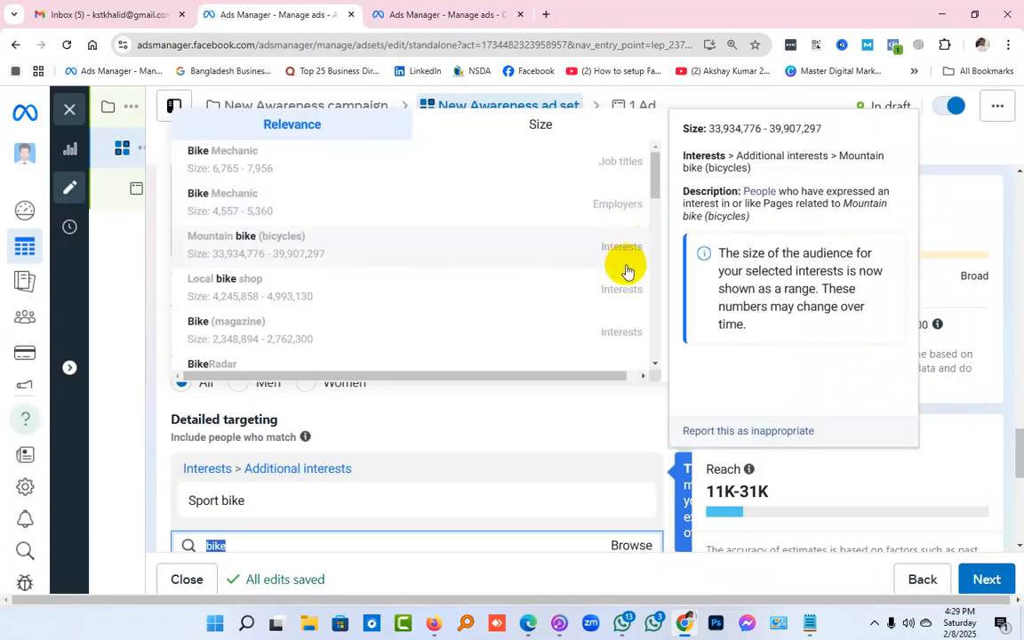
pyautogui.click(240, 293)
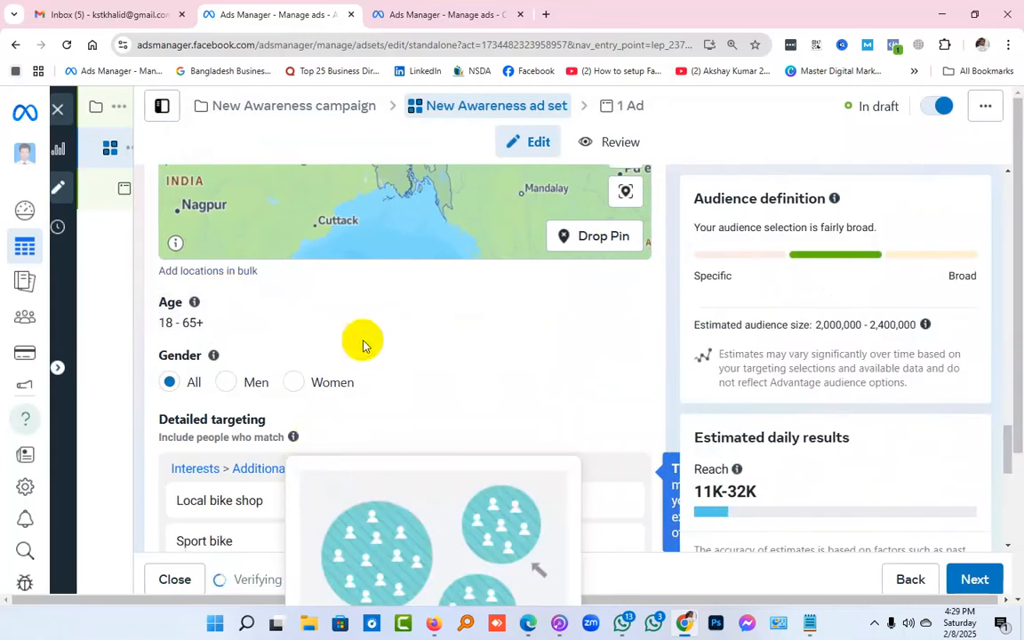
# Search the detailed targeting for "bike" again and examine the category, description and audience size of the remaining suggestions
pyautogui.scroll(-1, 425, 368)
pyautogui.click(320, 510)
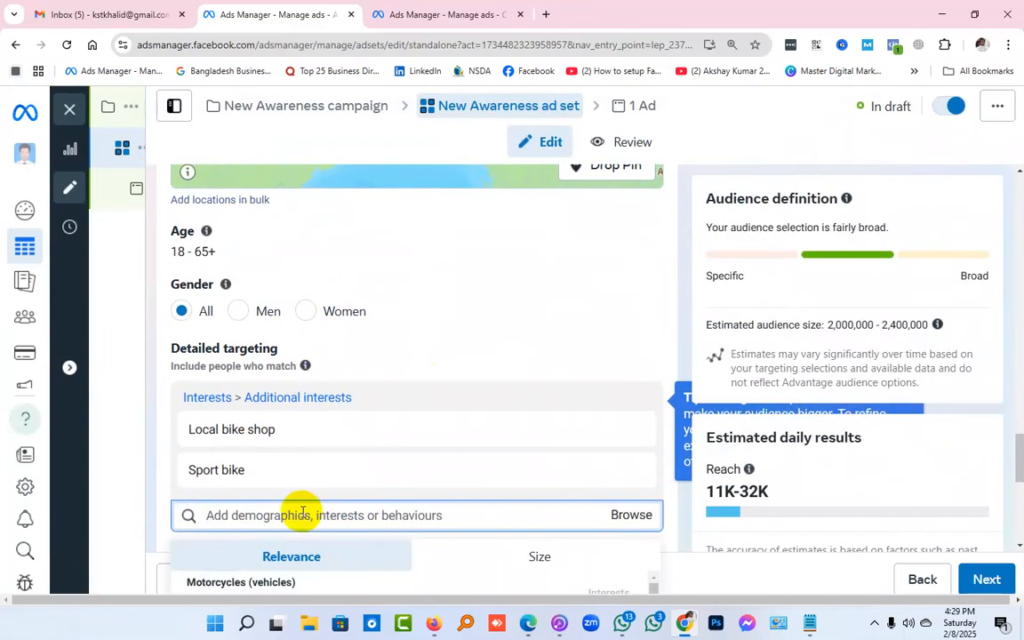
pyautogui.write('b')
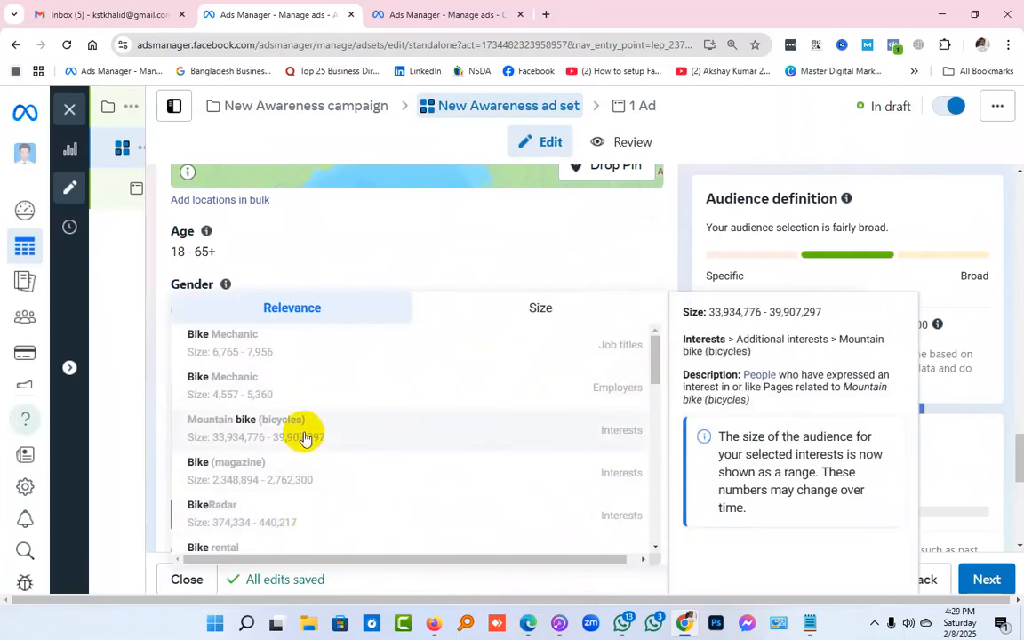
pyautogui.scroll(-1, 307, 440)
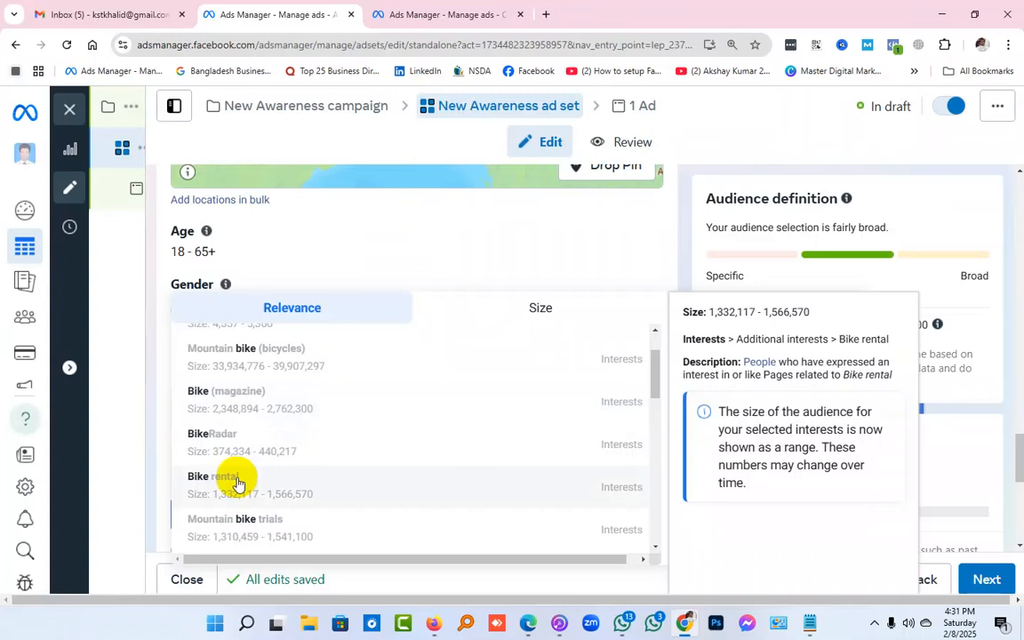
pyautogui.scroll(-1, 236, 475)
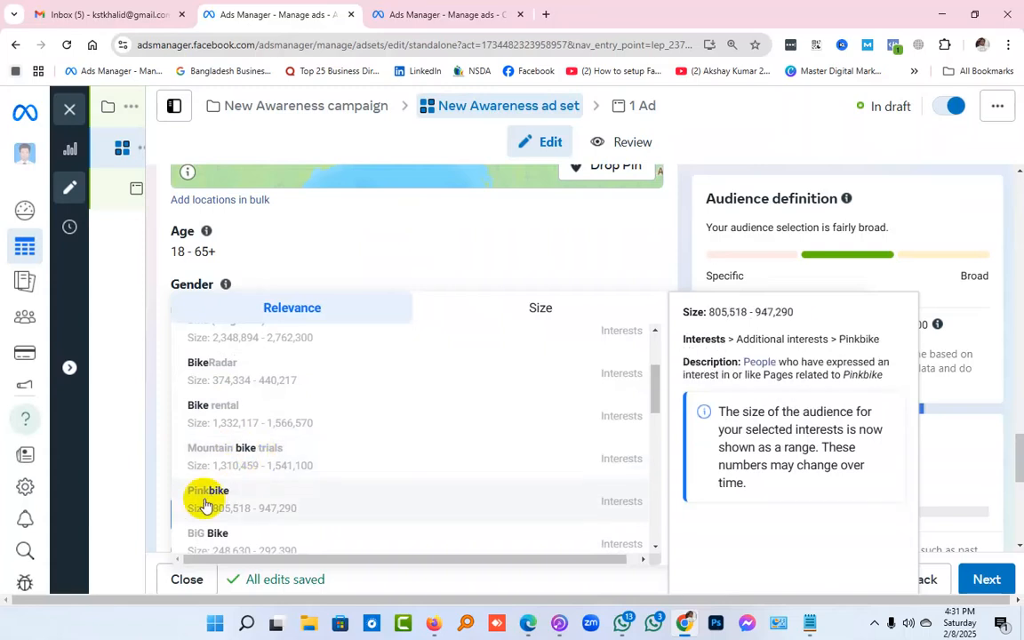
pyautogui.scroll(-1, 213, 493)
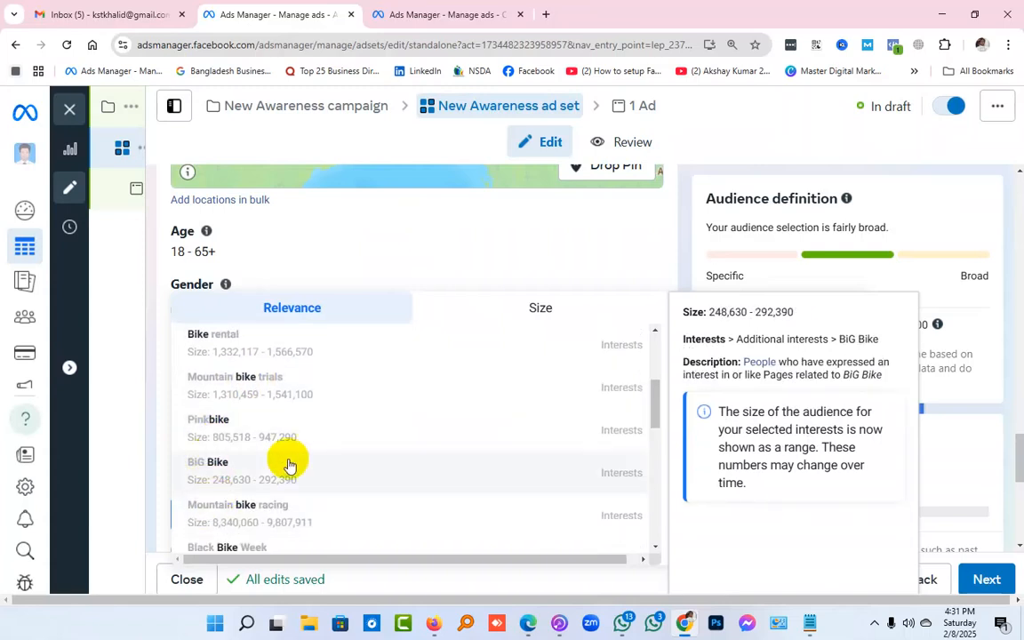
pyautogui.scroll(-2, 263, 511)
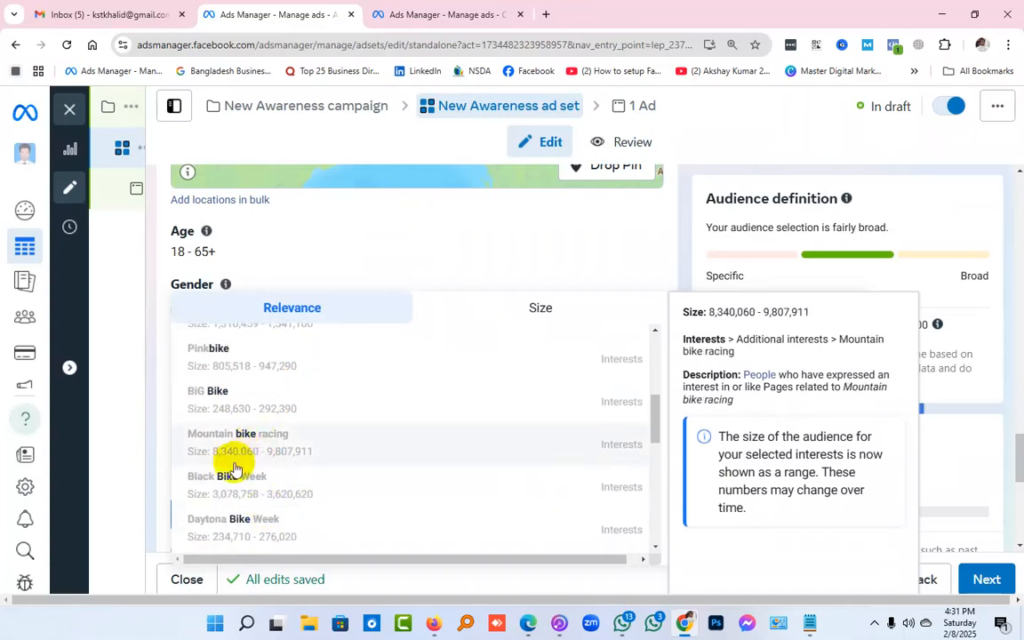
pyautogui.scroll(-2, 256, 486)
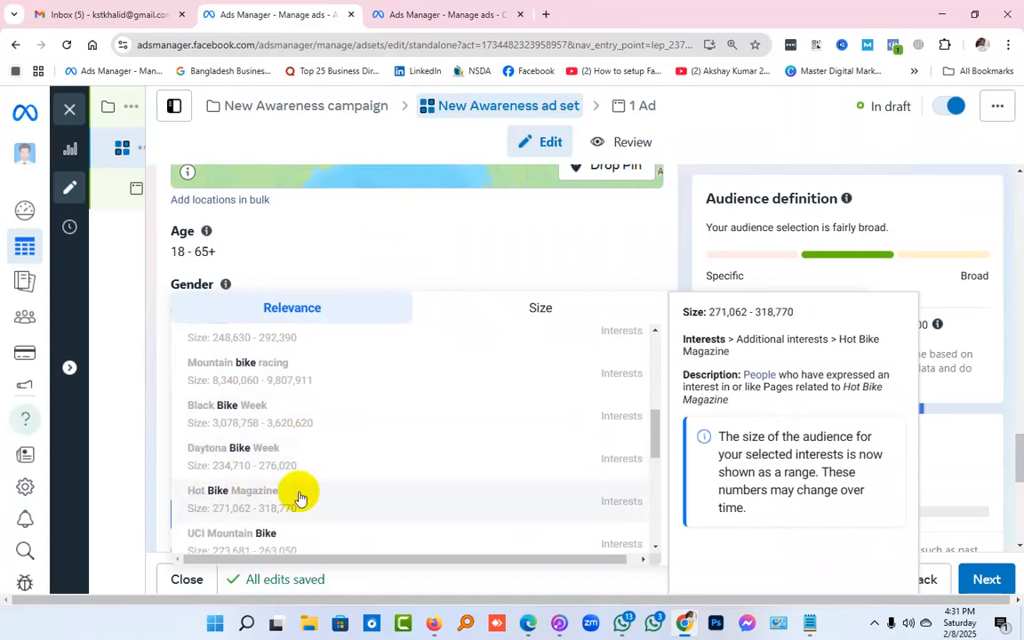
pyautogui.scroll(-2, 299, 497)
pyautogui.scroll(-2, 449, 497)
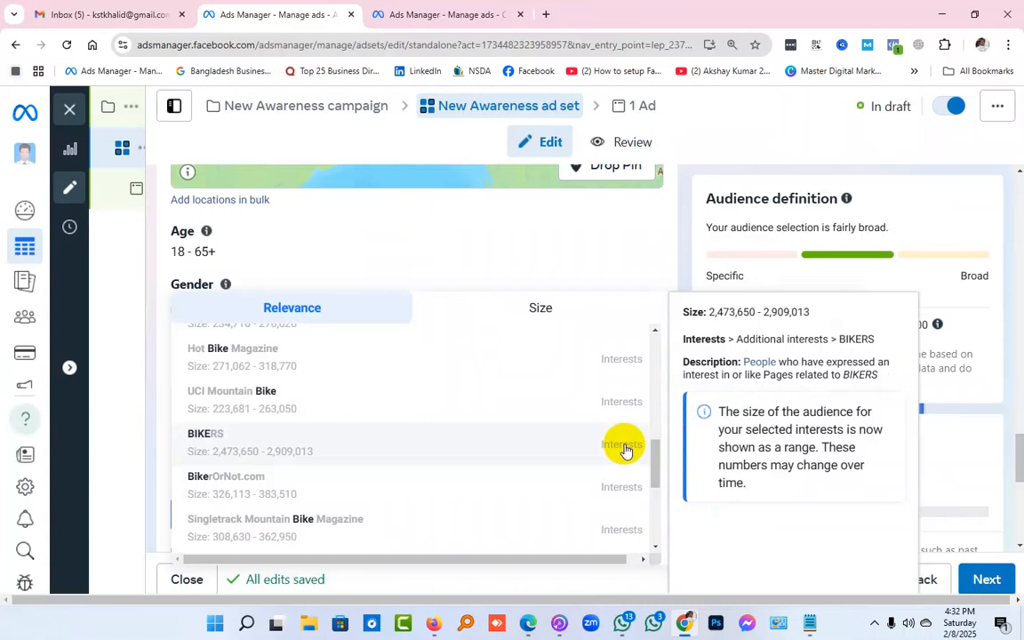
pyautogui.scroll(-2, 252, 463)
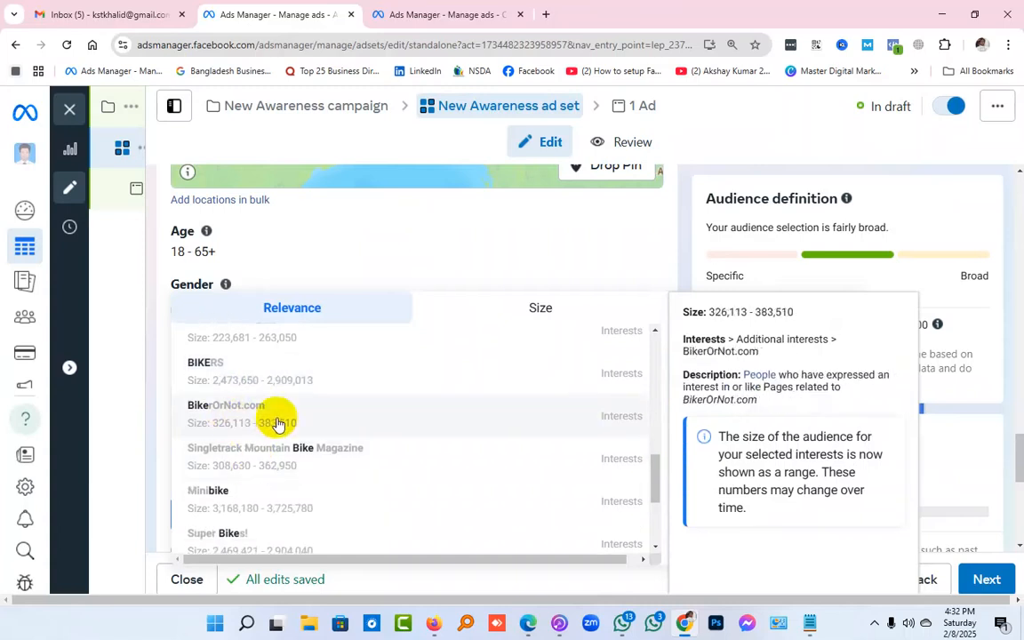
pyautogui.scroll(-2, 275, 419)
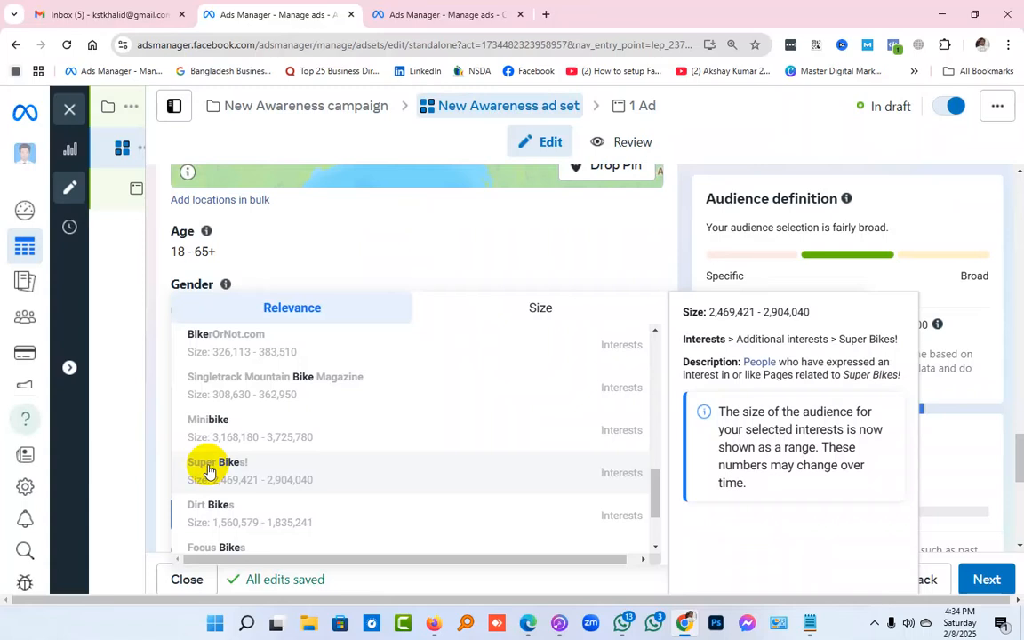
pyautogui.scroll(-1, 209, 471)
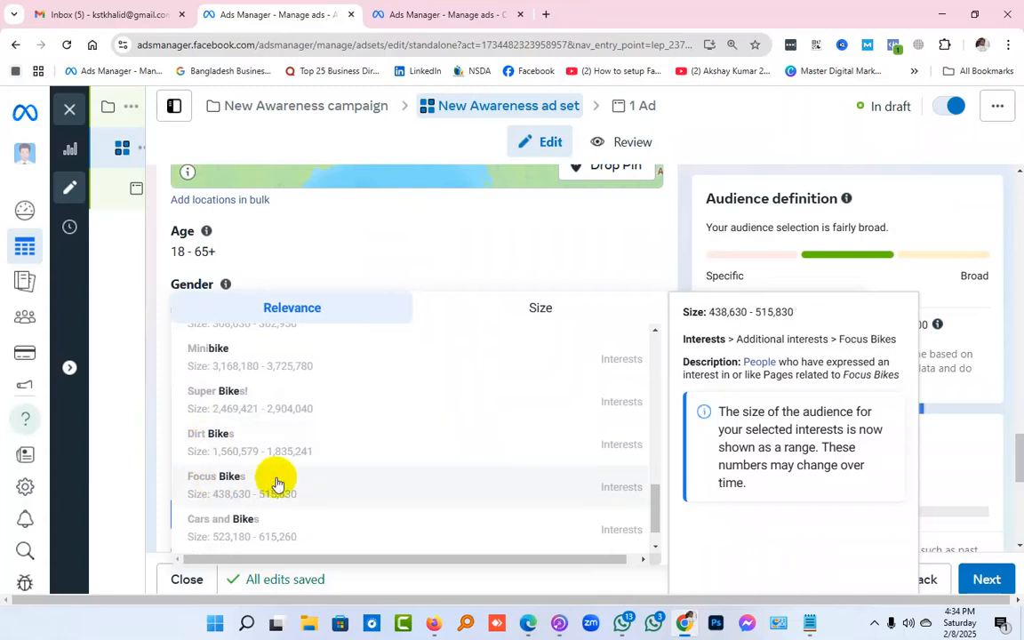
pyautogui.scroll(-1, 272, 482)
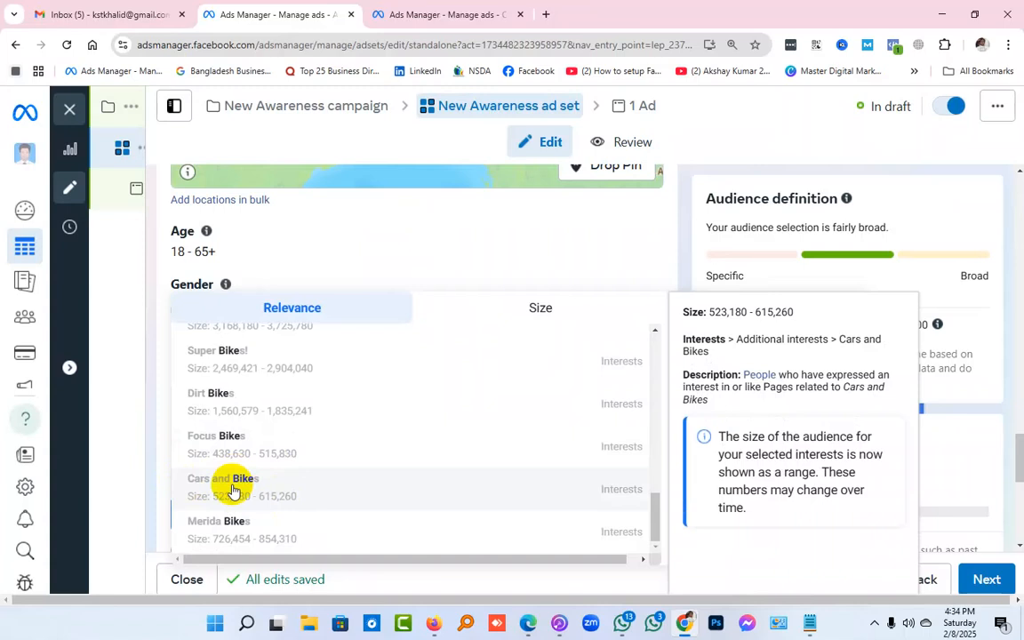
pyautogui.scroll(1, 232, 492)
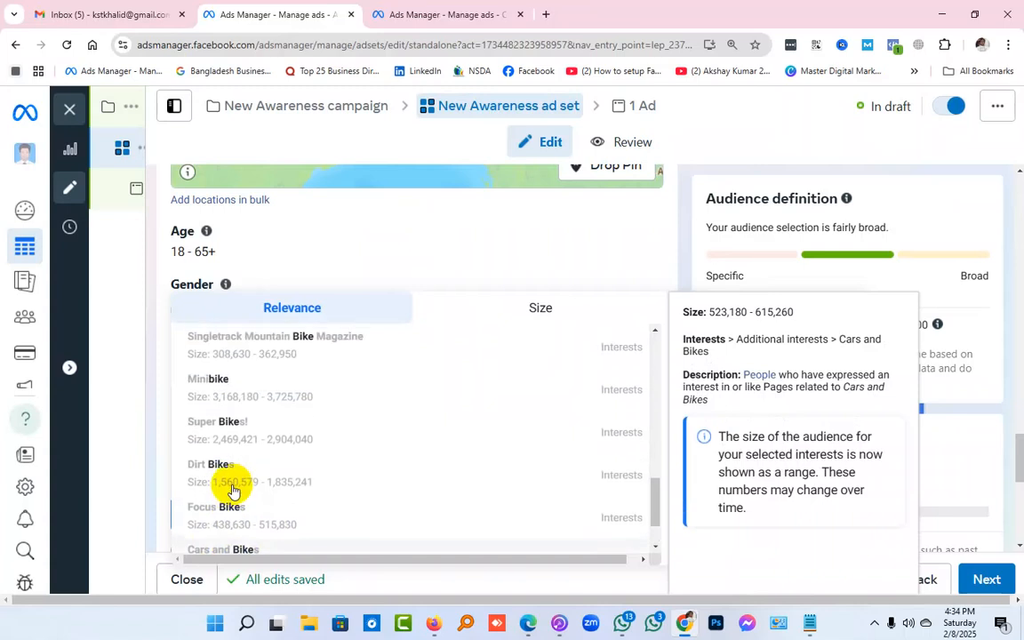
# Check the keyword list in Notepad, return to Ads Manager and examine the suggested interests shown for an empty detailed targeting search
pyautogui.click(810, 622)
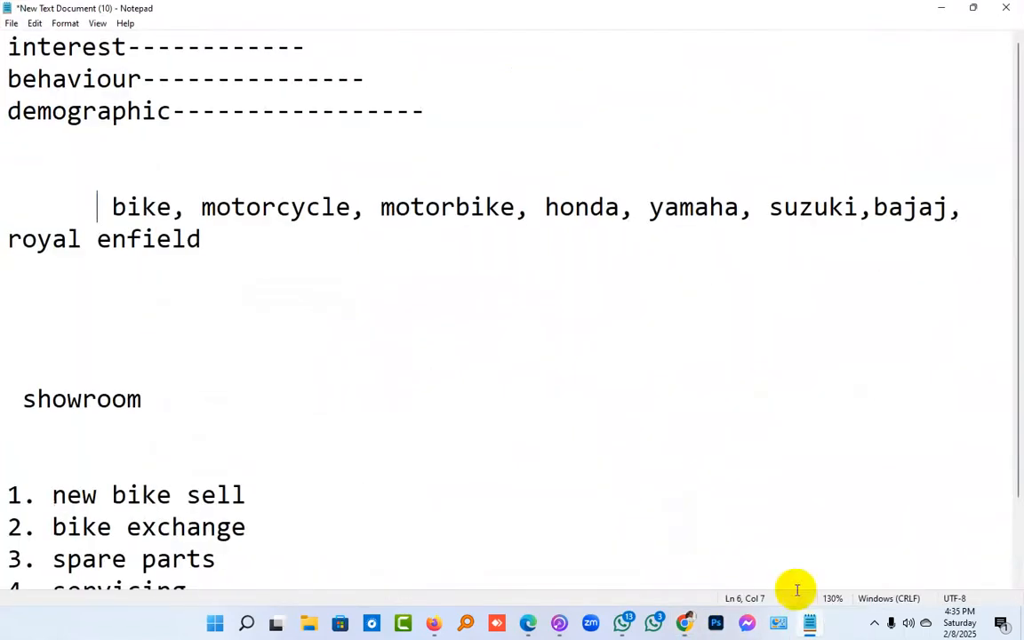
pyautogui.click(944, 7)
pyautogui.scroll(-3, 364, 445)
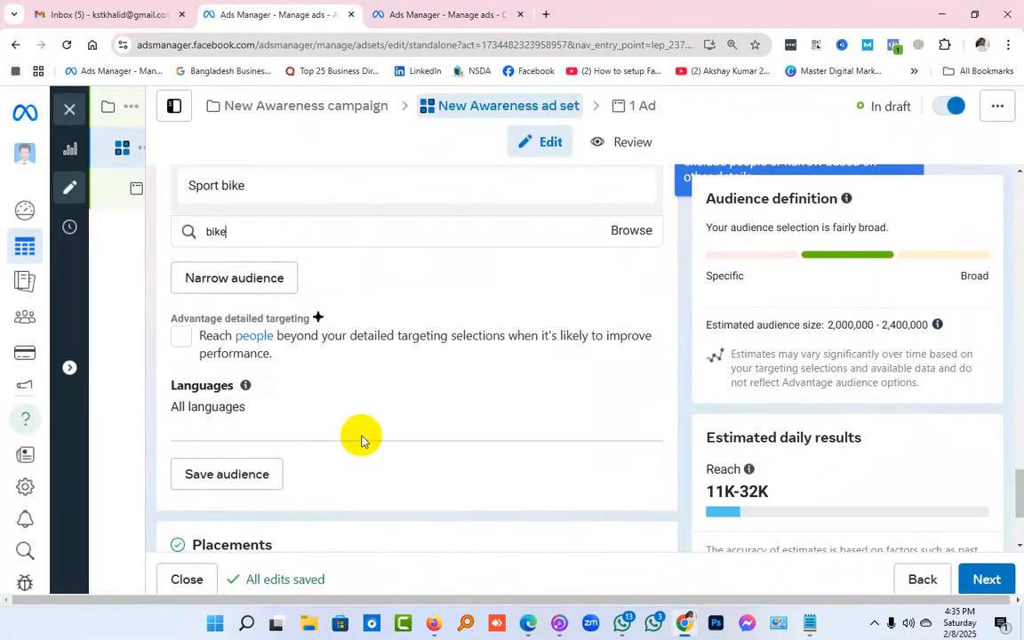
pyautogui.scroll(2, 356, 431)
pyautogui.click(269, 375)
pyautogui.scroll(-5, 485, 529)
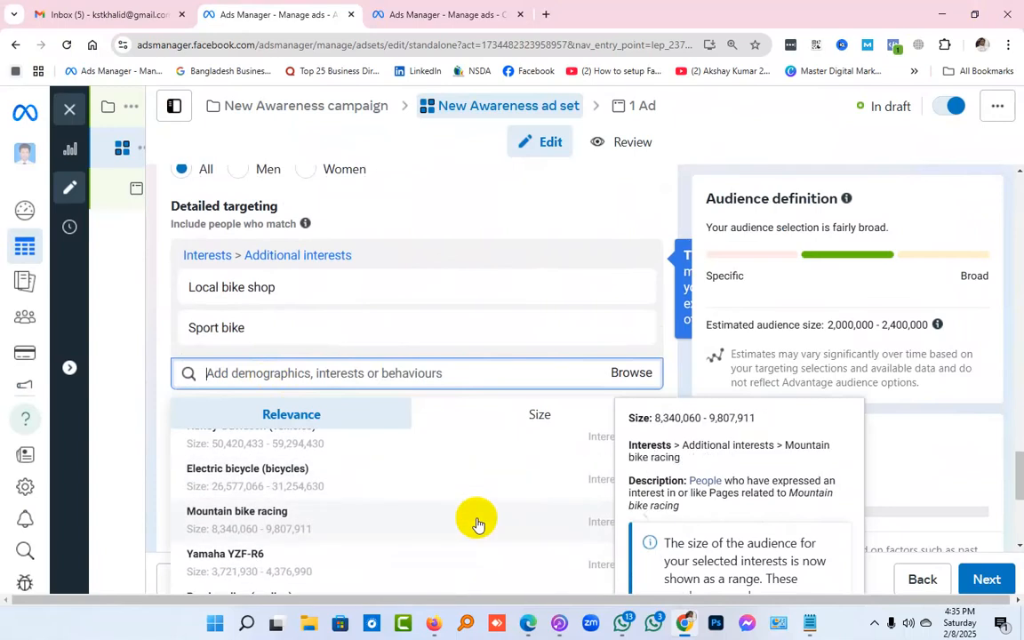
pyautogui.scroll(-3, 478, 524)
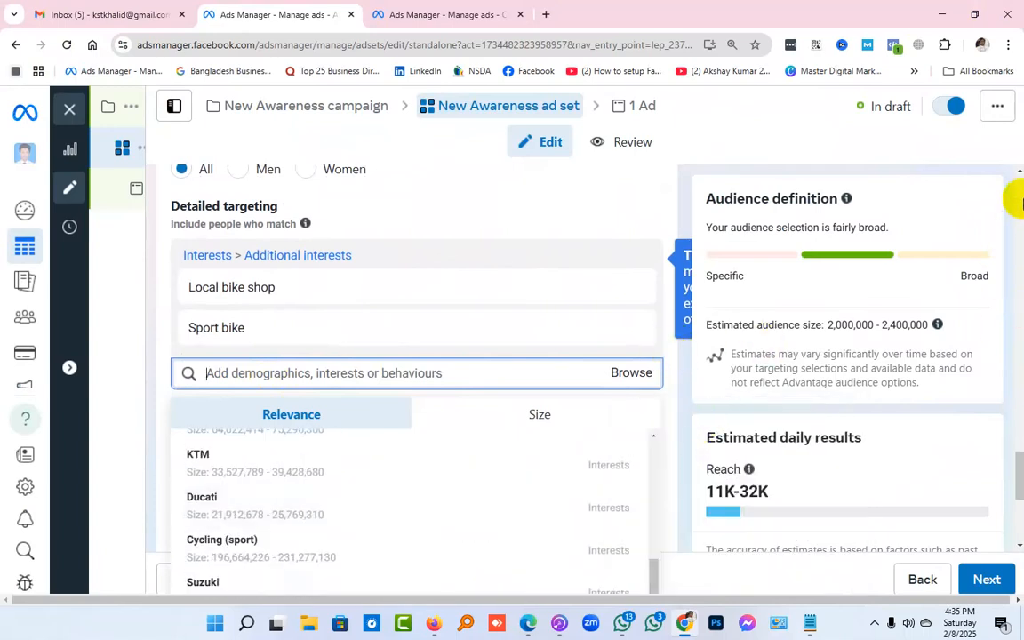
pyautogui.scroll(-1, 685, 380)
pyautogui.scroll(-2, 684, 380)
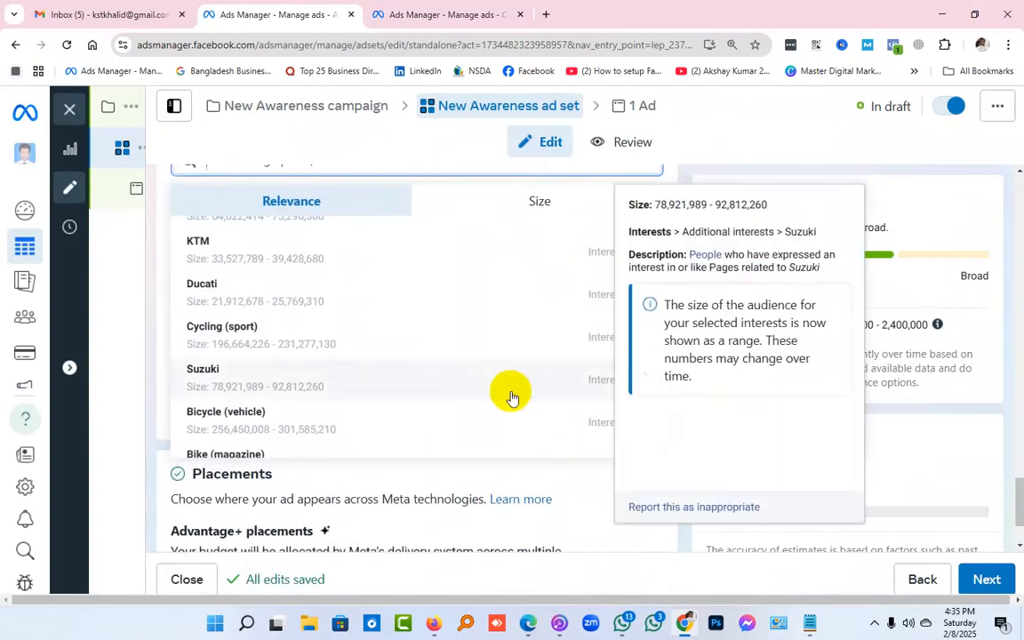
pyautogui.scroll(-3, 456, 393)
pyautogui.scroll(5, 455, 393)
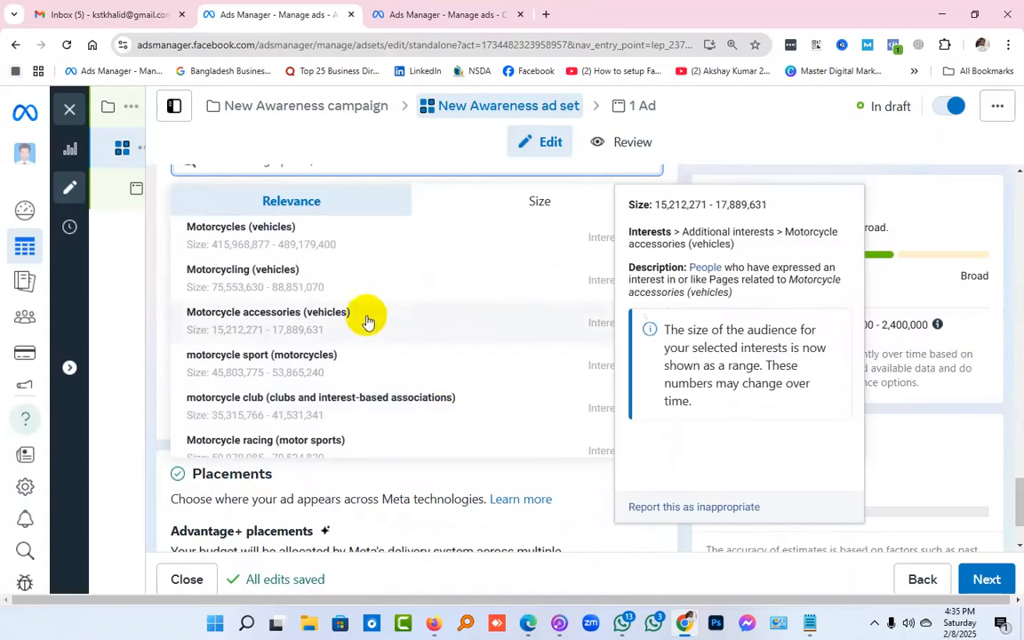
pyautogui.scroll(-1, 390, 384)
pyautogui.scroll(1, 389, 384)
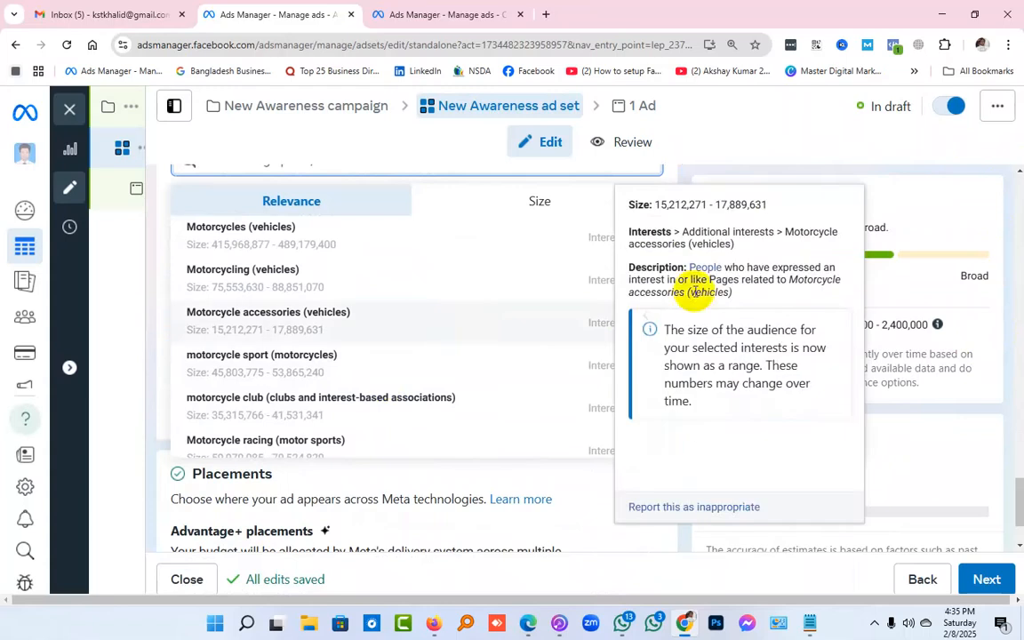
pyautogui.scroll(2, 267, 233)
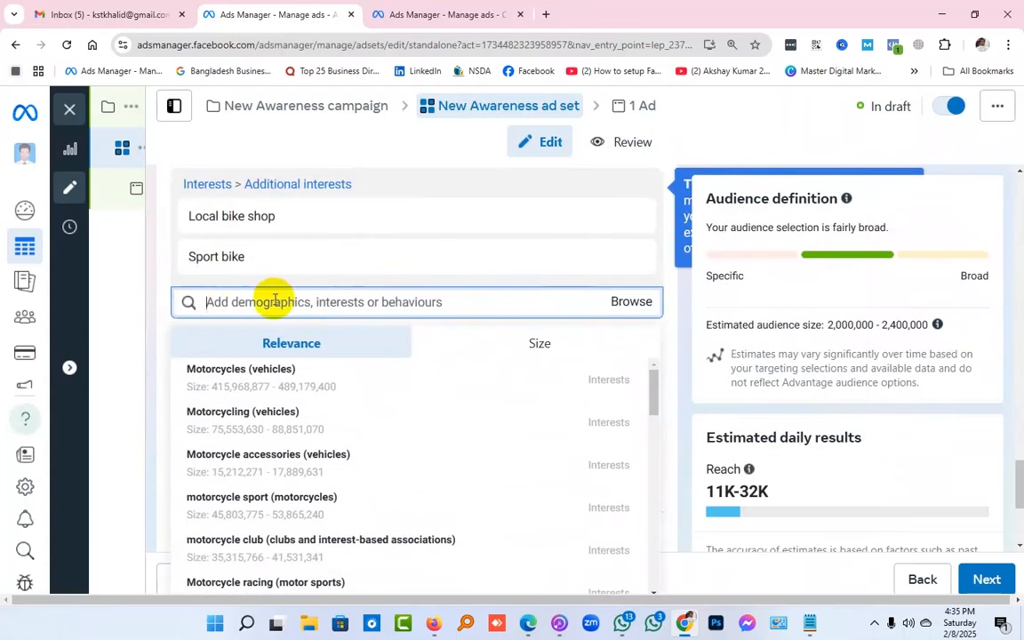
# Search the detailed targeting for "bike" once more and look through the full suggestion list down to "Merida Bikes"
pyautogui.write('bike')
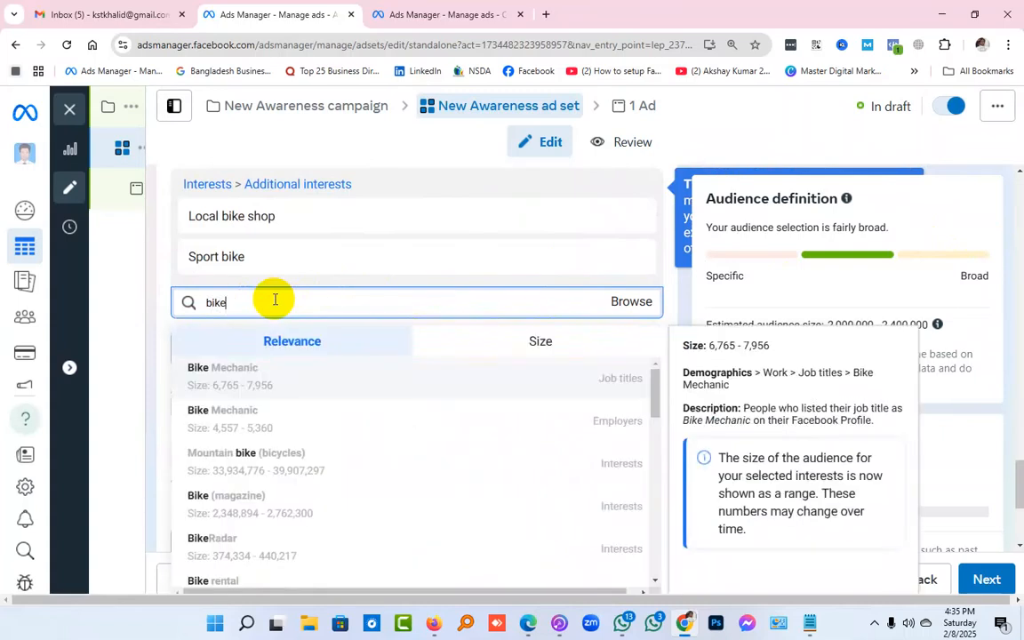
pyautogui.scroll(-3, 681, 288)
pyautogui.scroll(-3, 425, 423)
pyautogui.scroll(-4, 426, 427)
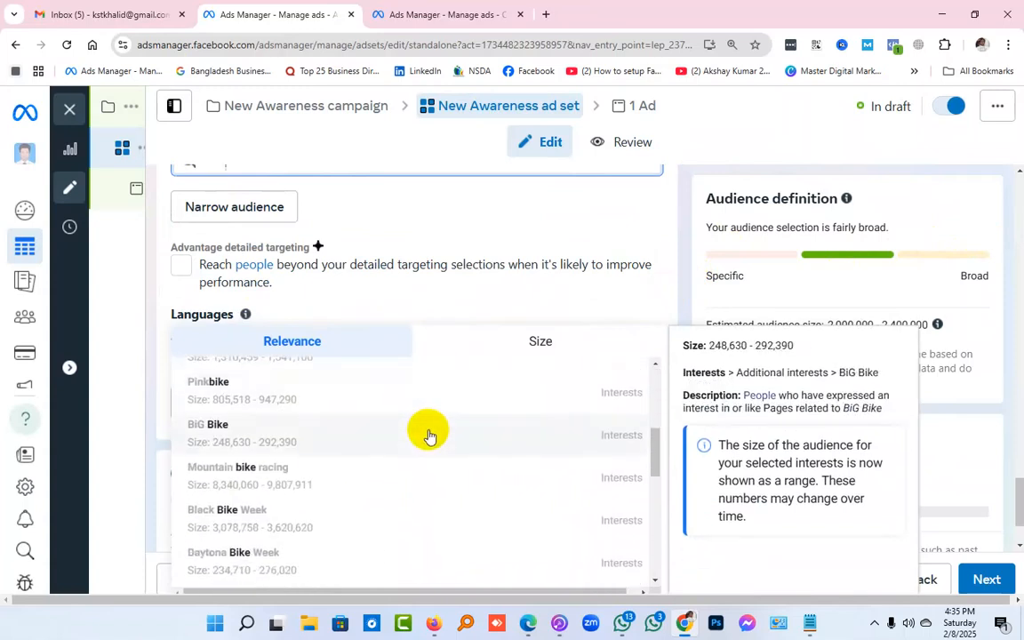
pyautogui.scroll(3, 429, 437)
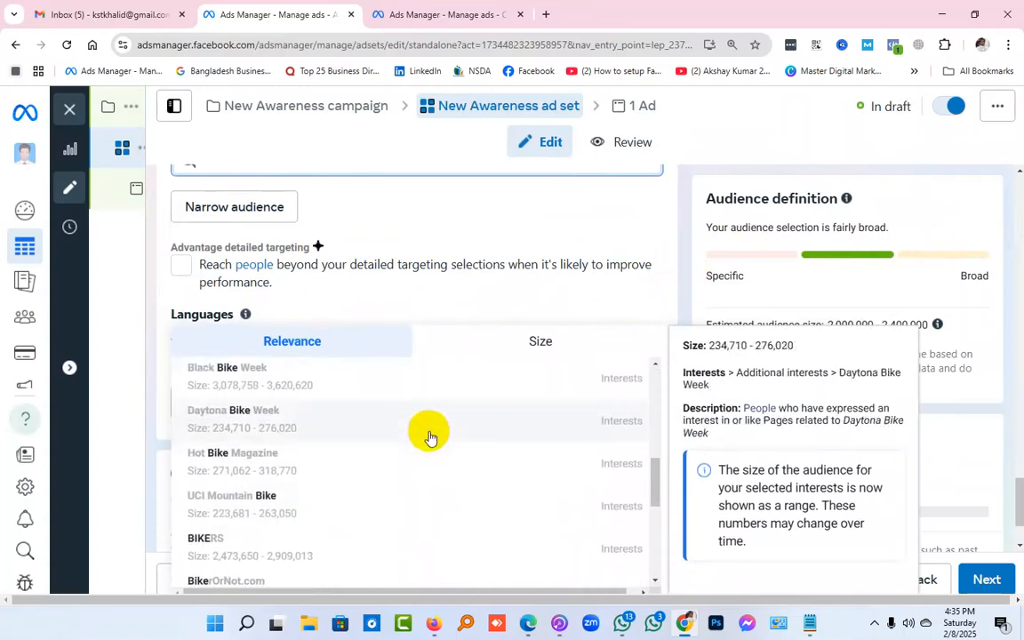
pyautogui.scroll(-2, 429, 438)
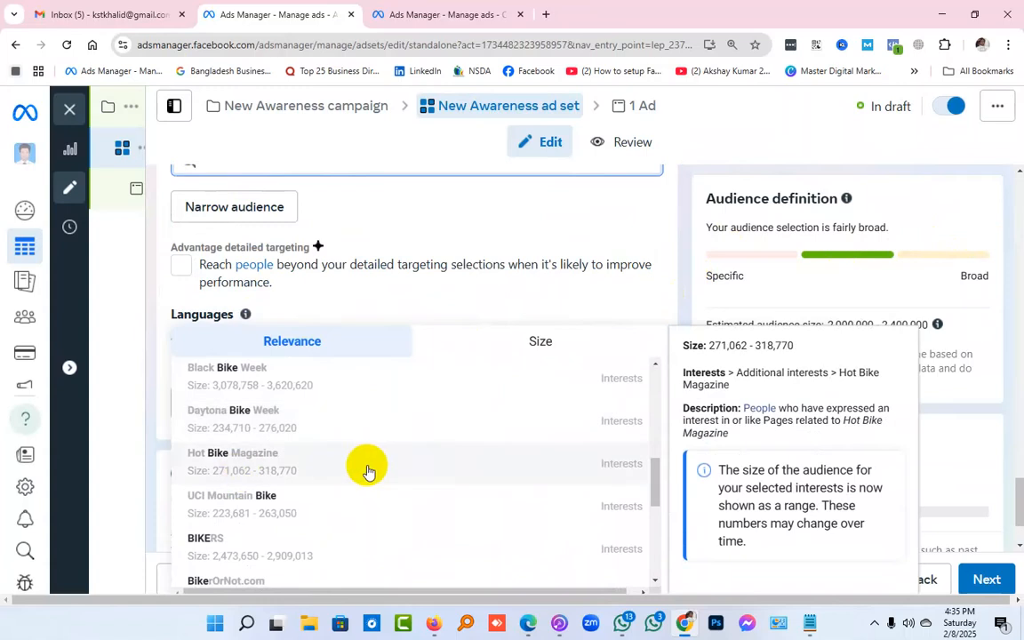
pyautogui.scroll(-2, 365, 468)
pyautogui.scroll(-2, 402, 468)
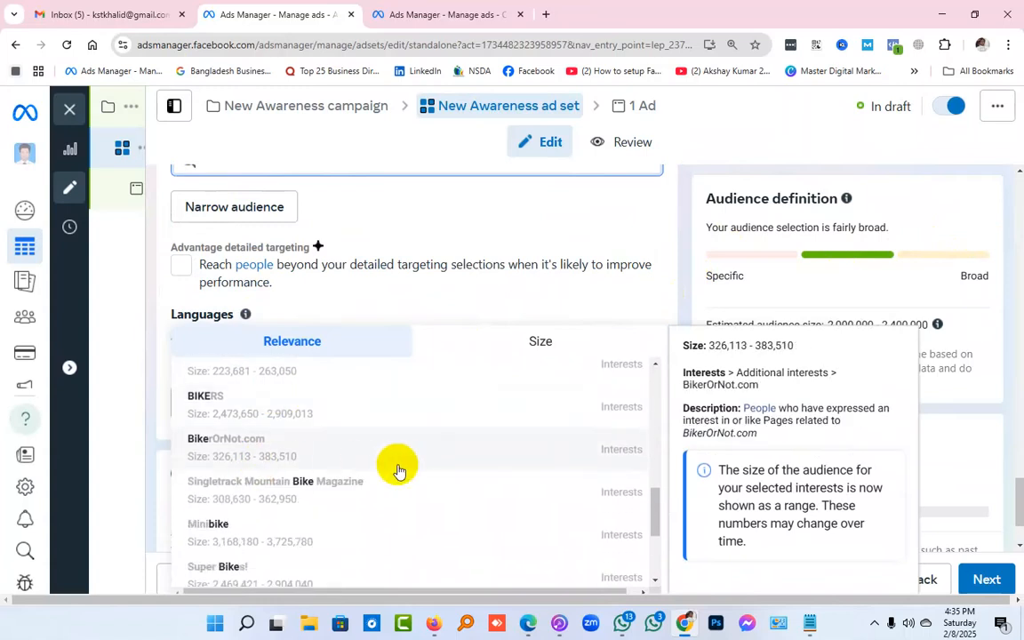
pyautogui.scroll(-4, 402, 471)
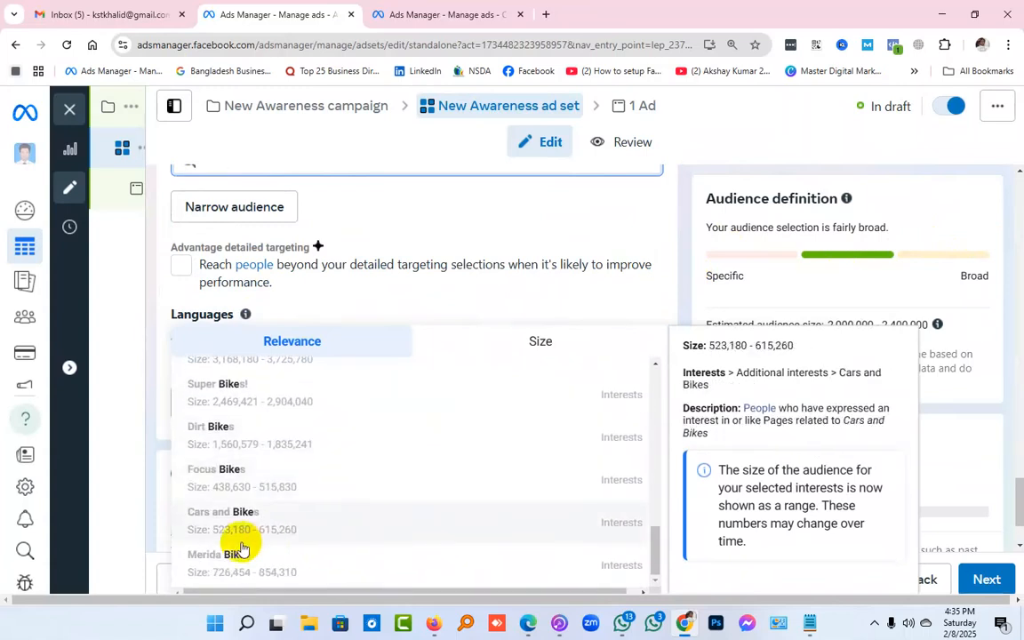
# Copy the keyword "motorcycle" from the keyword list in Notepad and return to Ads Manager
pyautogui.click(808, 622)
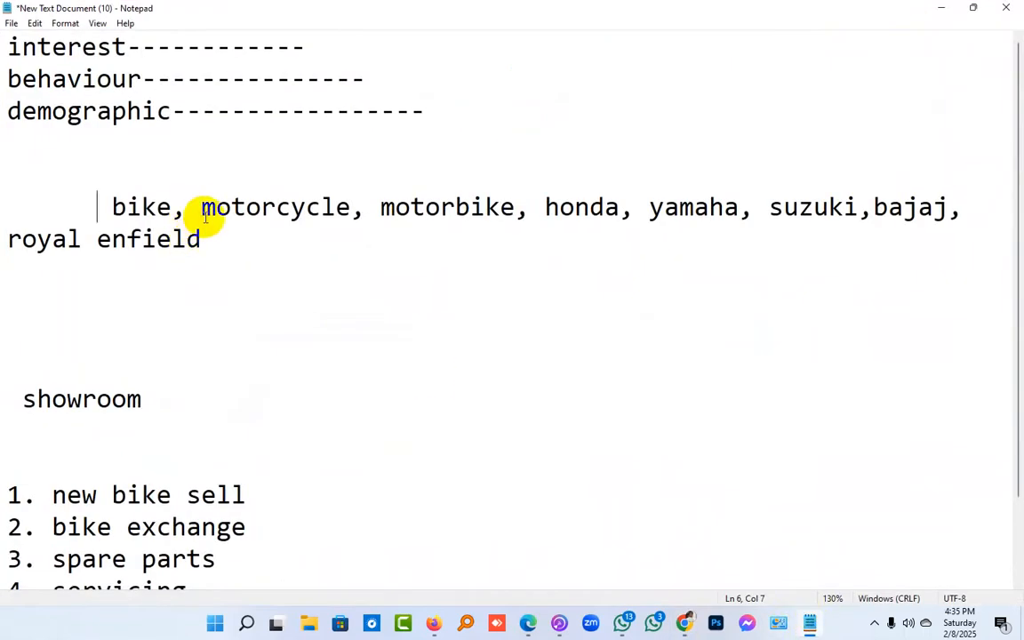
pyautogui.moveTo(203, 209); pyautogui.dragTo(345, 213)
pyautogui.rightClick(347, 215)
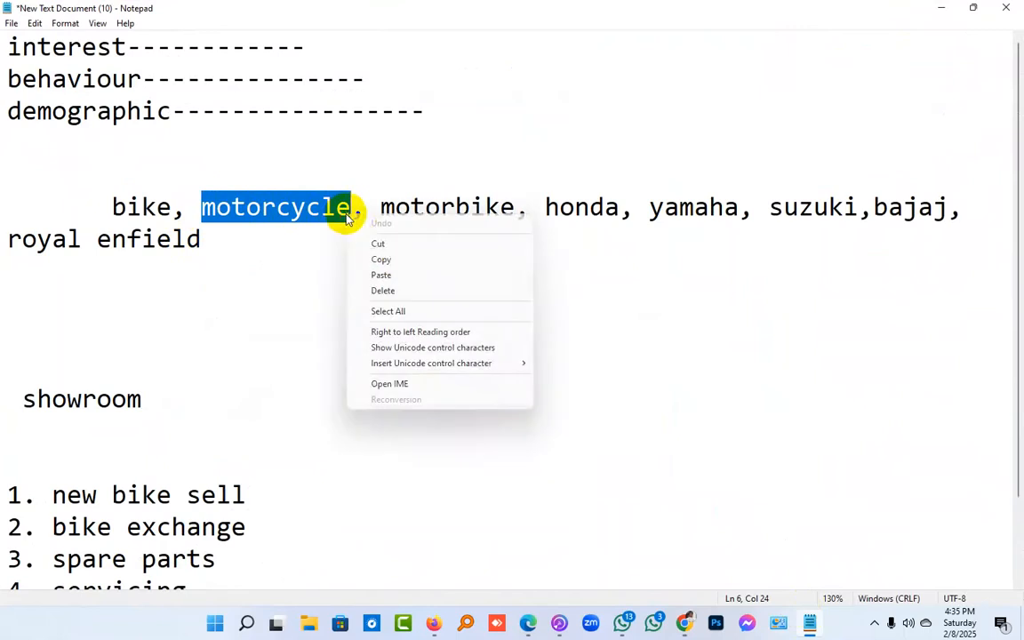
pyautogui.click(384, 259)
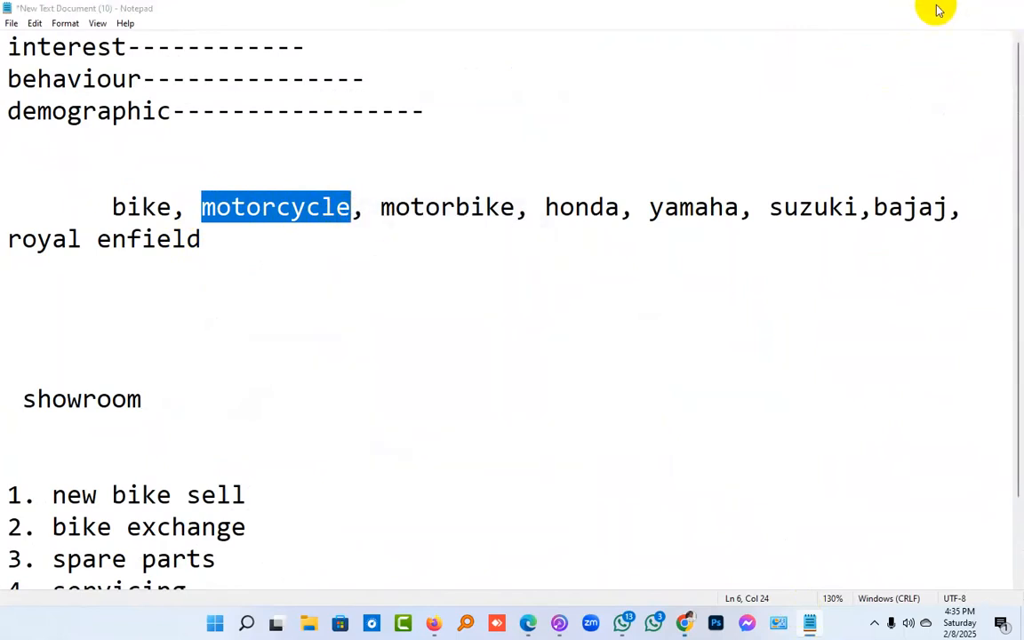
pyautogui.click(937, 8)
# Search the detailed targeting for the copied keyword "motorcycle" and add the "Motorcycles (vehicles)" interest
pyautogui.scroll(4, 380, 351)
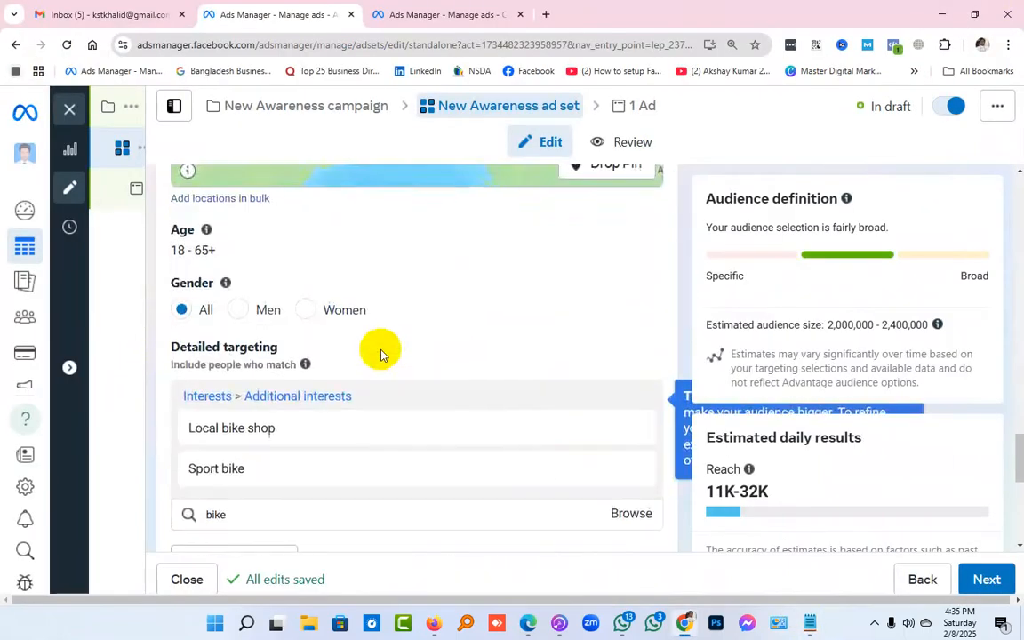
pyautogui.scroll(-1, 297, 402)
pyautogui.click(257, 371)
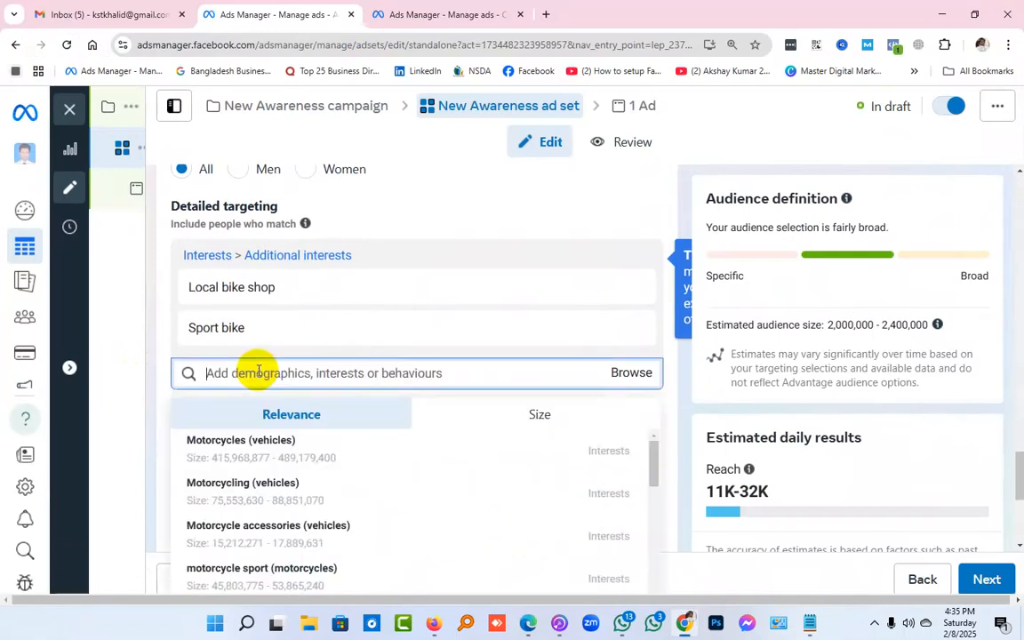
pyautogui.rightClick(258, 371)
pyautogui.click(333, 208)
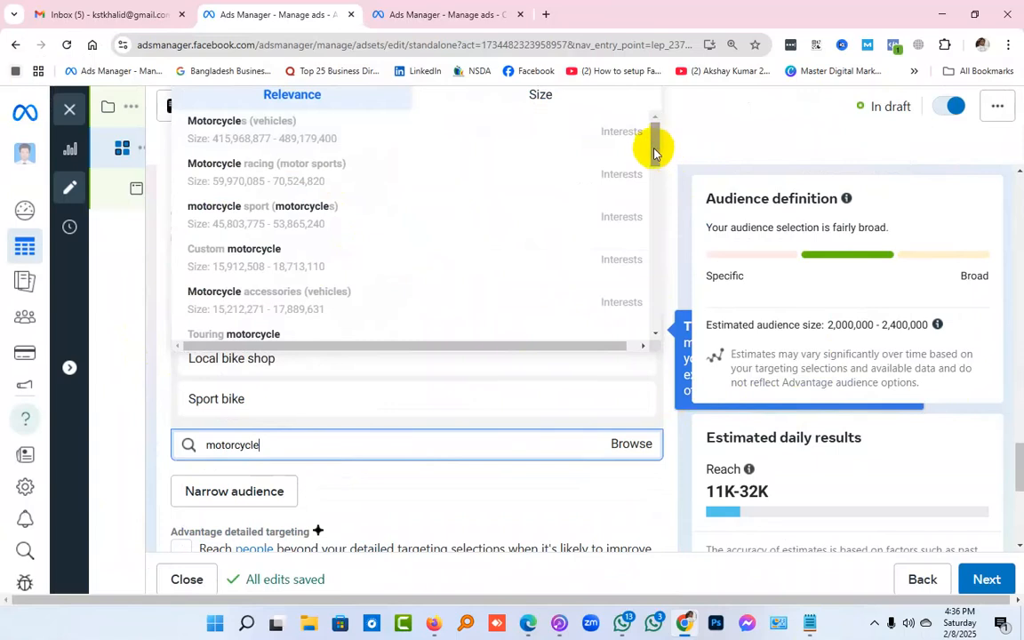
pyautogui.moveTo(316, 141)
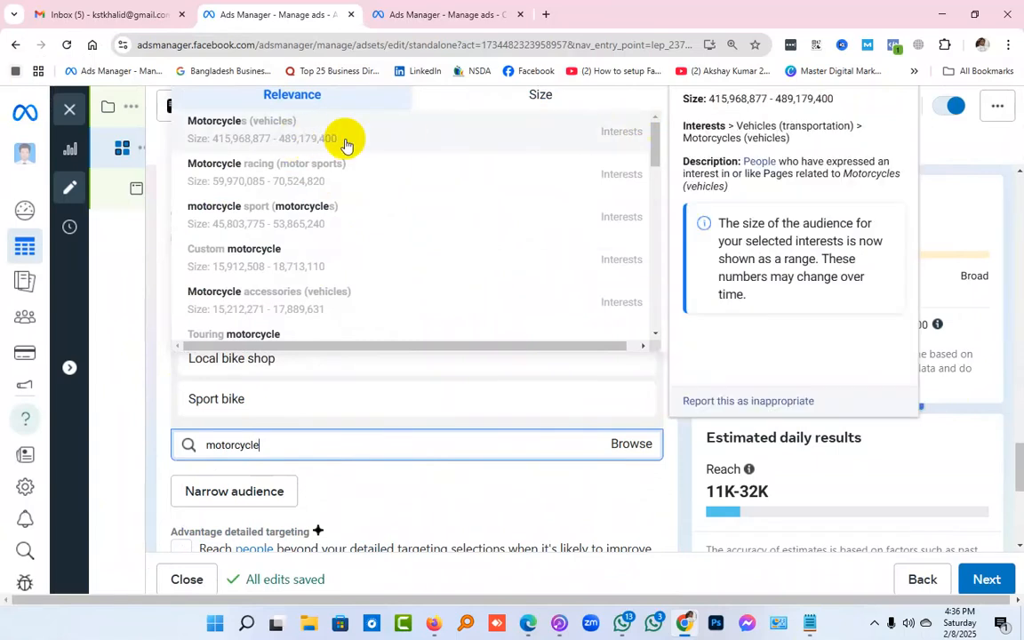
pyautogui.click(269, 134)
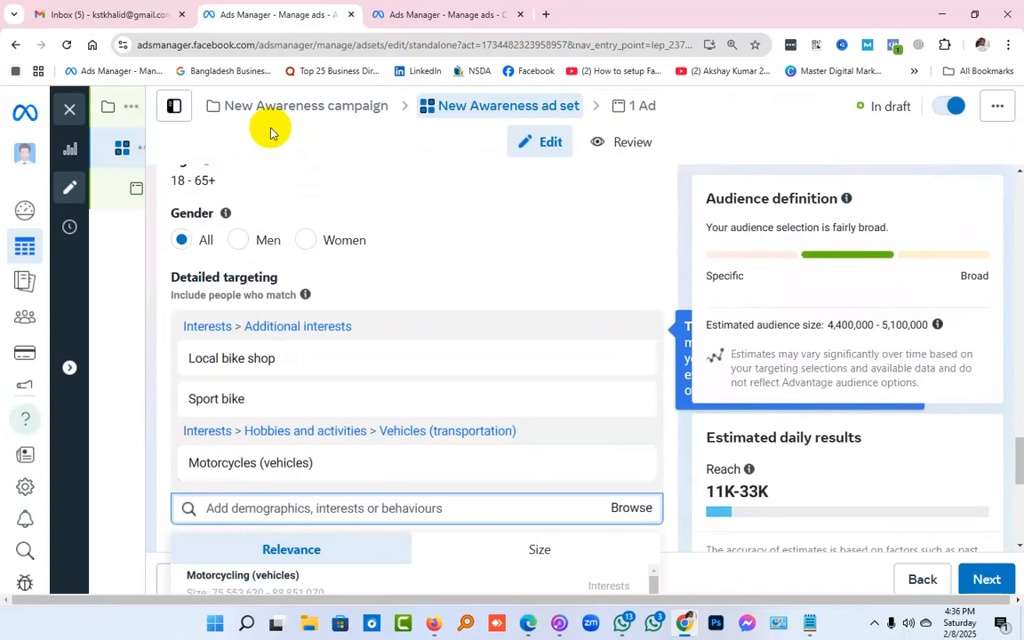
# Search the detailed targeting for "motorcycle" again and examine the remaining suggested interests and their details
pyautogui.write('motorcycle')
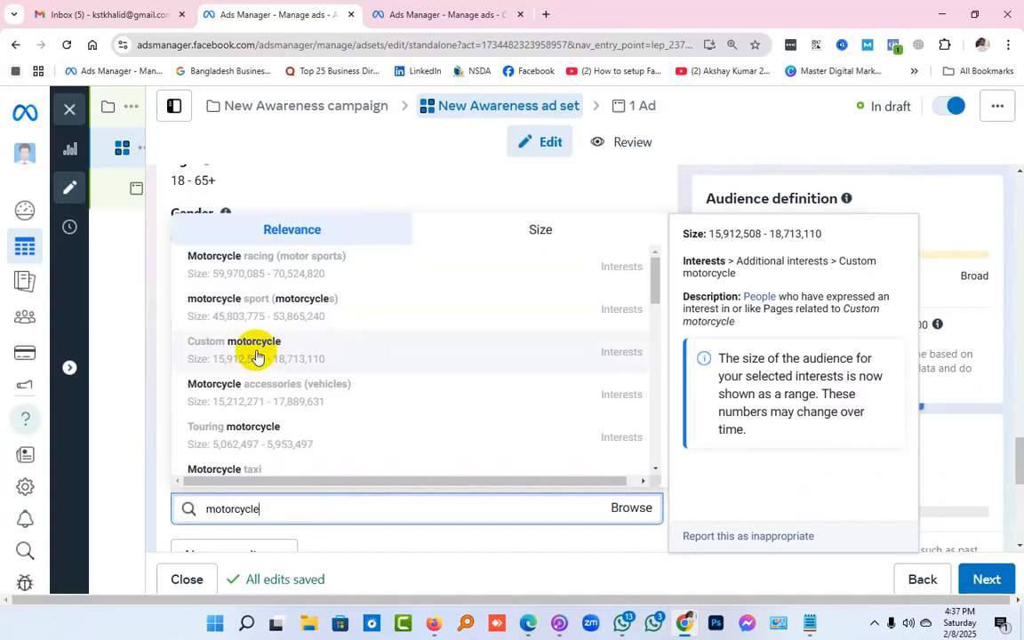
pyautogui.scroll(-2, 269, 356)
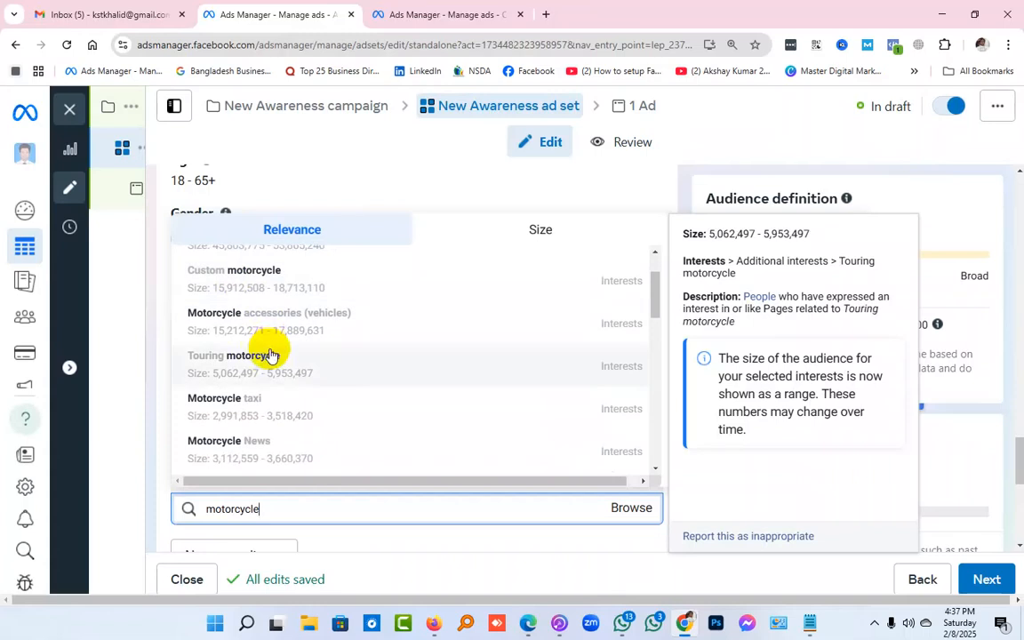
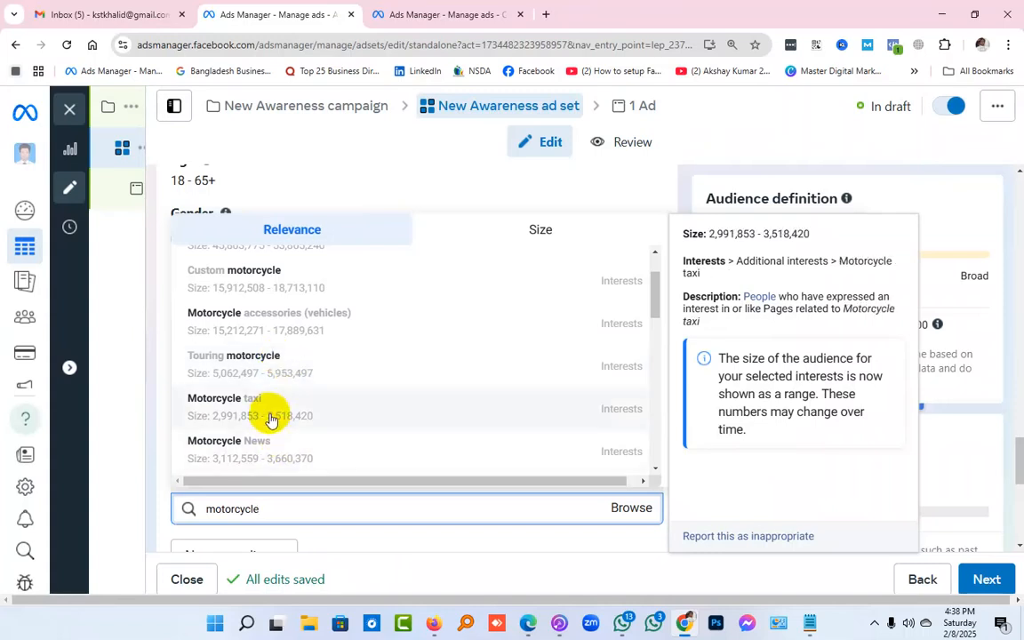
# Look through the "motorcycle" suggestions and add the "Motorcycle helmet" interest to the detailed targeting
pyautogui.scroll(-1, 265, 449)
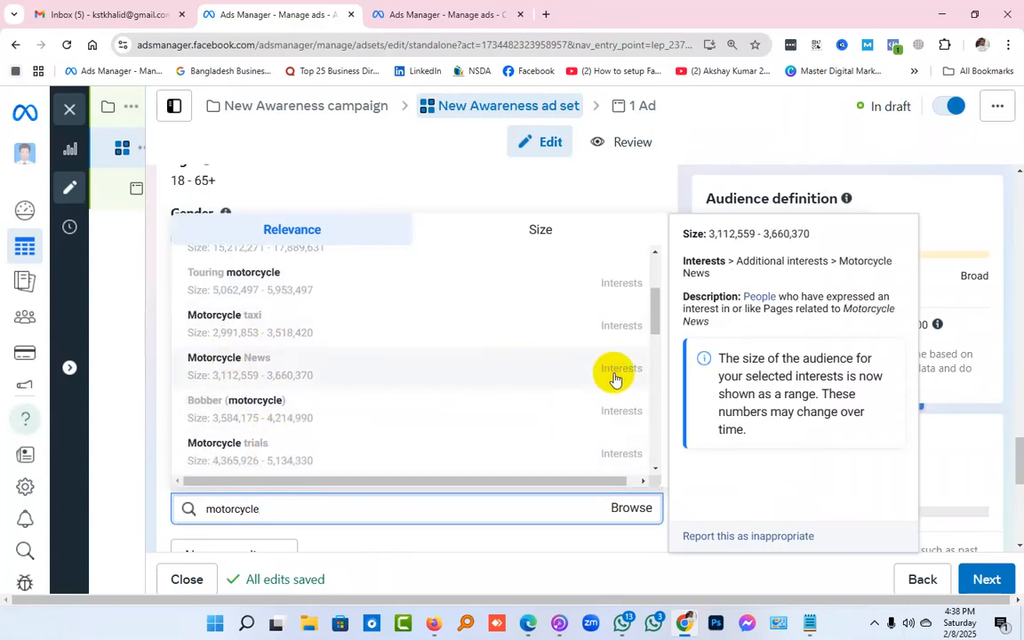
pyautogui.scroll(-2, 614, 378)
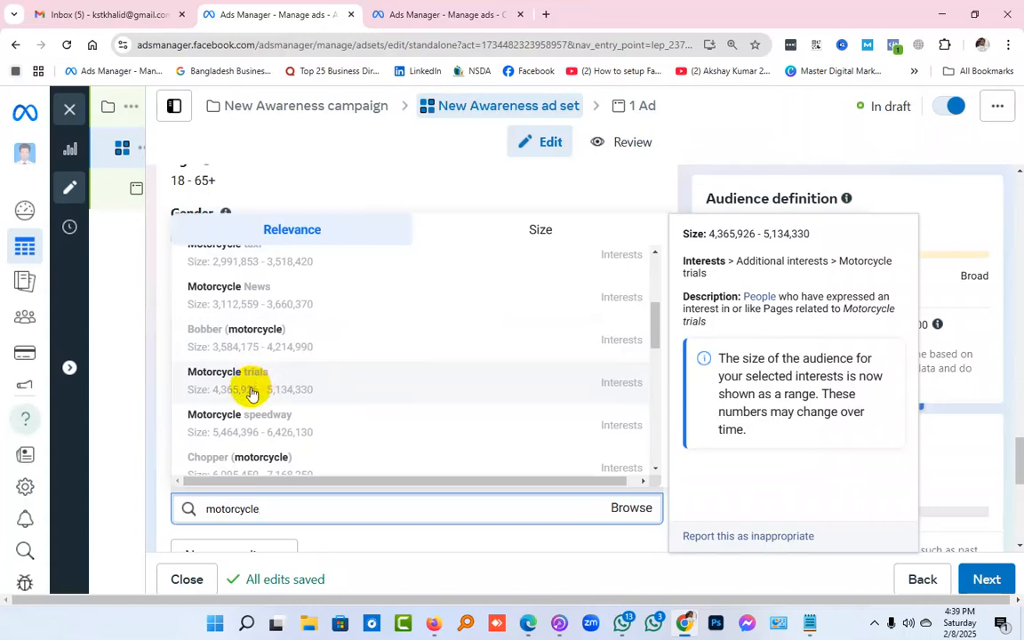
pyautogui.scroll(-1, 252, 392)
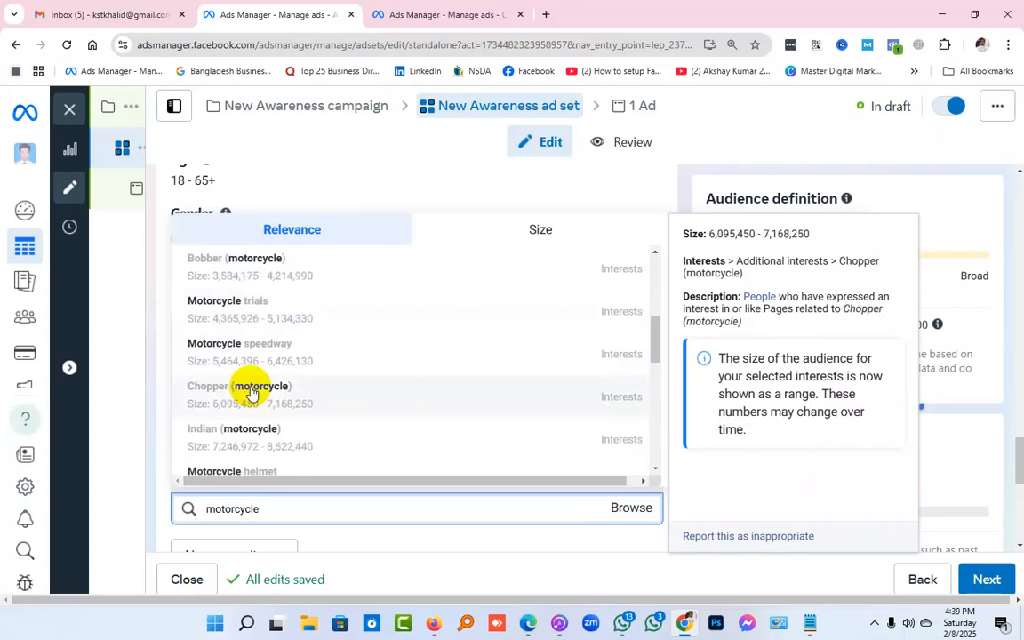
pyautogui.scroll(-1, 251, 392)
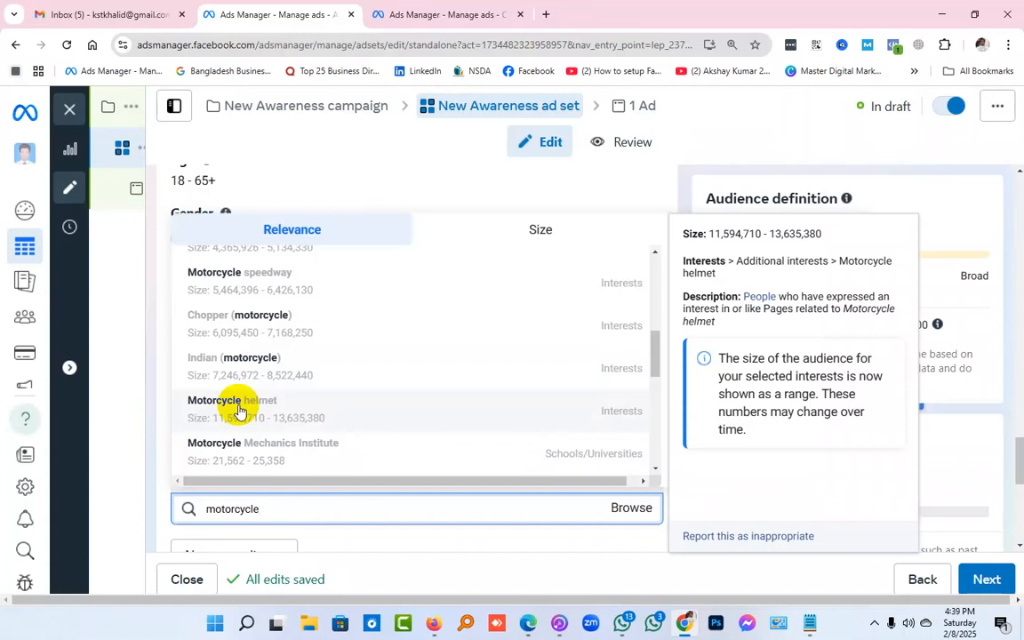
pyautogui.scroll(-1, 238, 410)
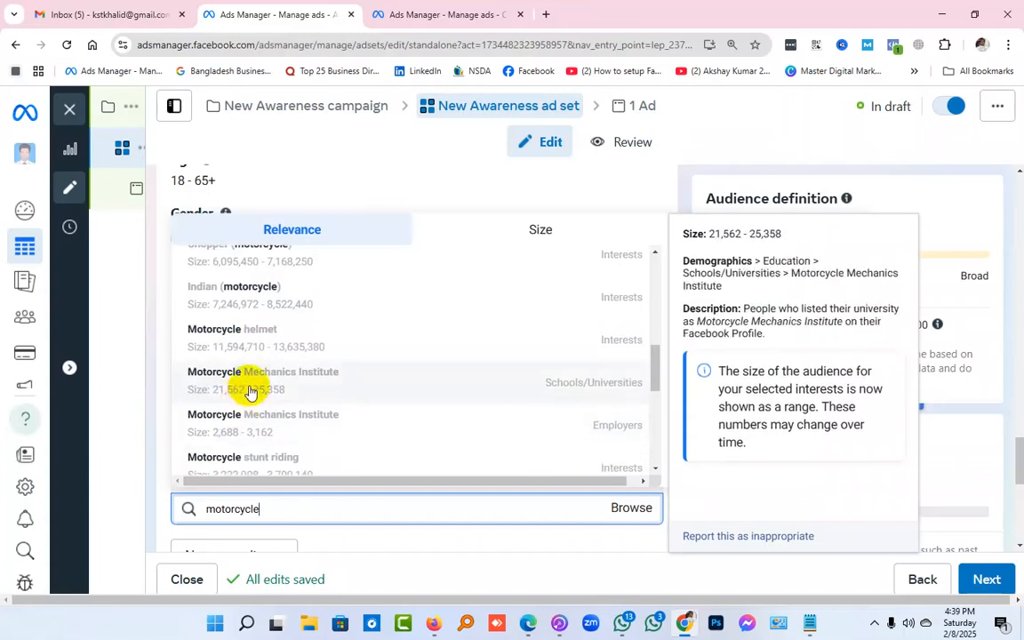
pyautogui.click(238, 332)
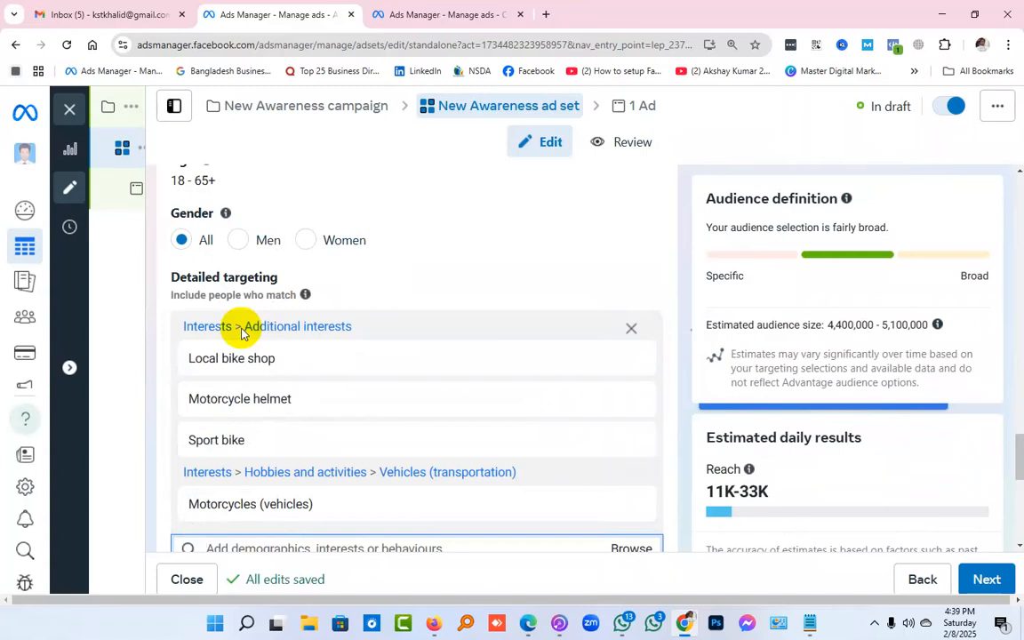
# Search the detailed targeting for "motorcycle" again and look through the suggestions down to "Types of motorcycles"
pyautogui.write('motorcycle')
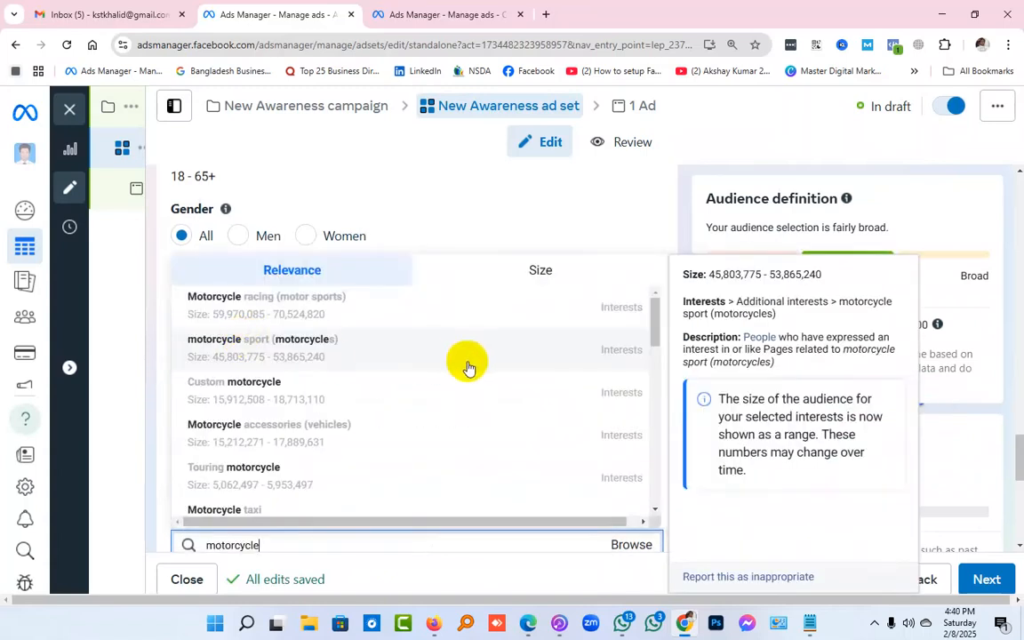
pyautogui.scroll(-2, 469, 367)
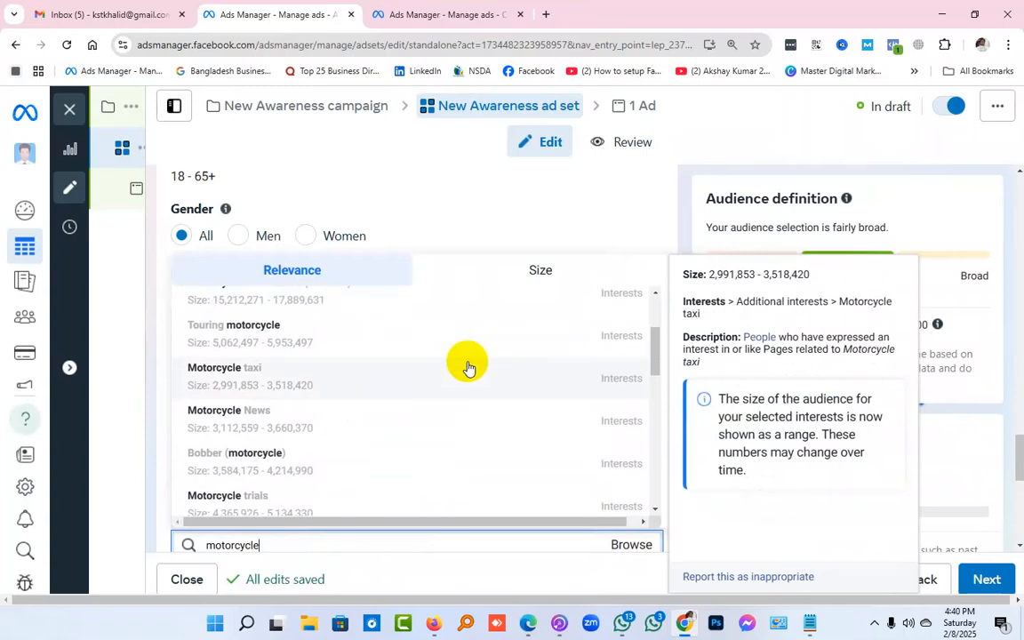
pyautogui.scroll(-2, 468, 366)
pyautogui.scroll(-1, 469, 366)
pyautogui.scroll(-4, 468, 366)
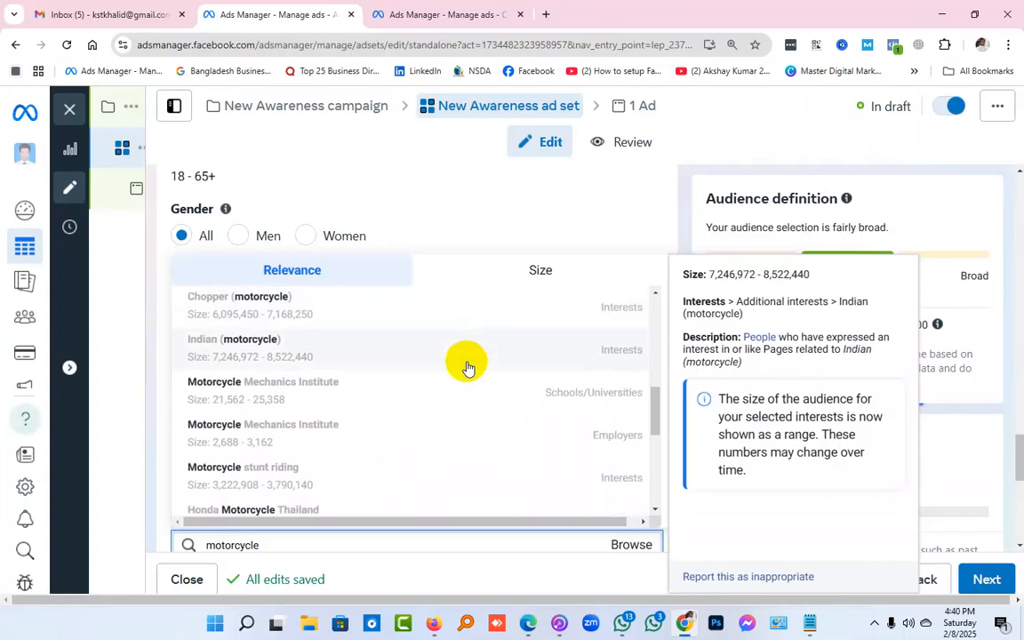
pyautogui.scroll(-2, 468, 367)
pyautogui.scroll(-1, 468, 366)
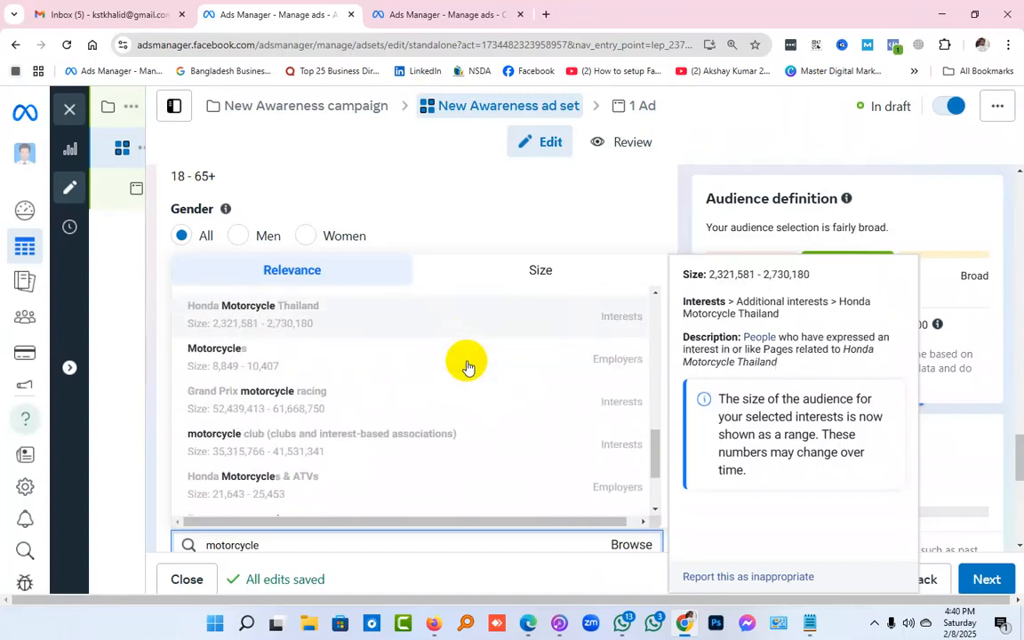
pyautogui.scroll(-1, 468, 366)
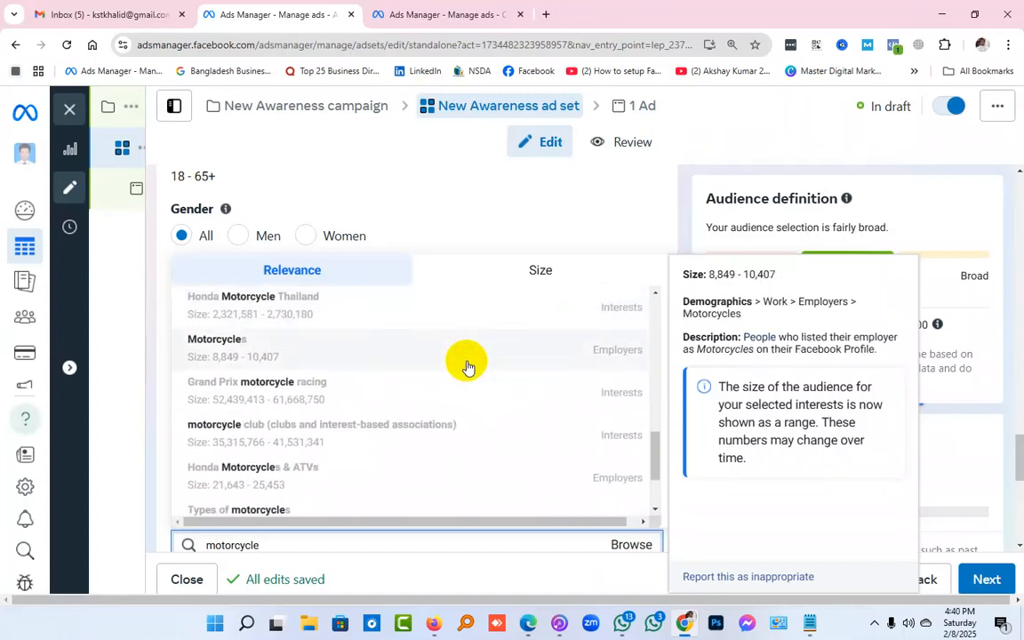
pyautogui.scroll(1, 468, 366)
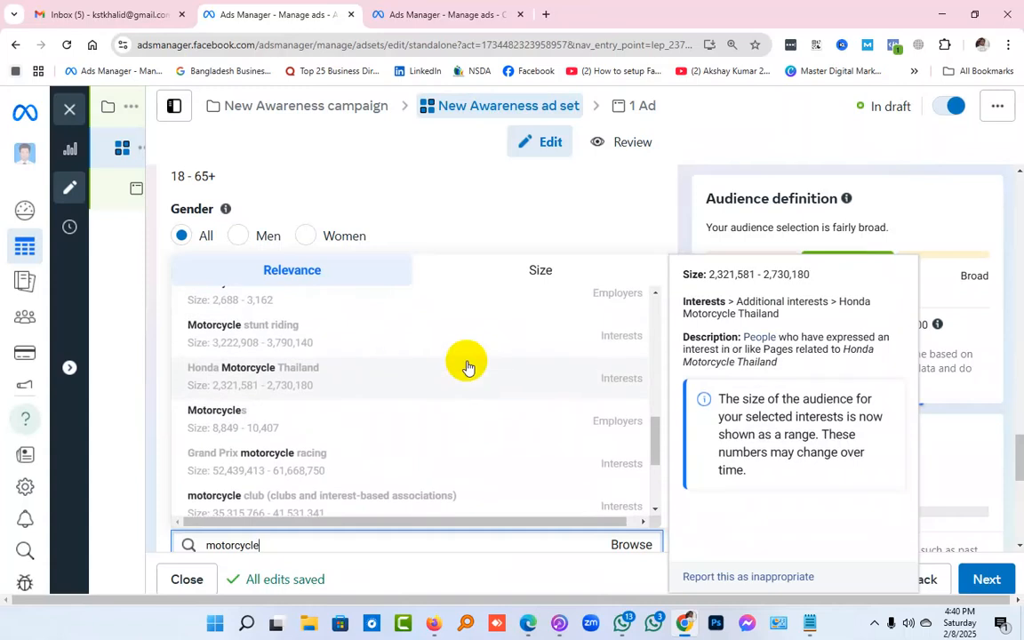
pyautogui.scroll(1, 469, 366)
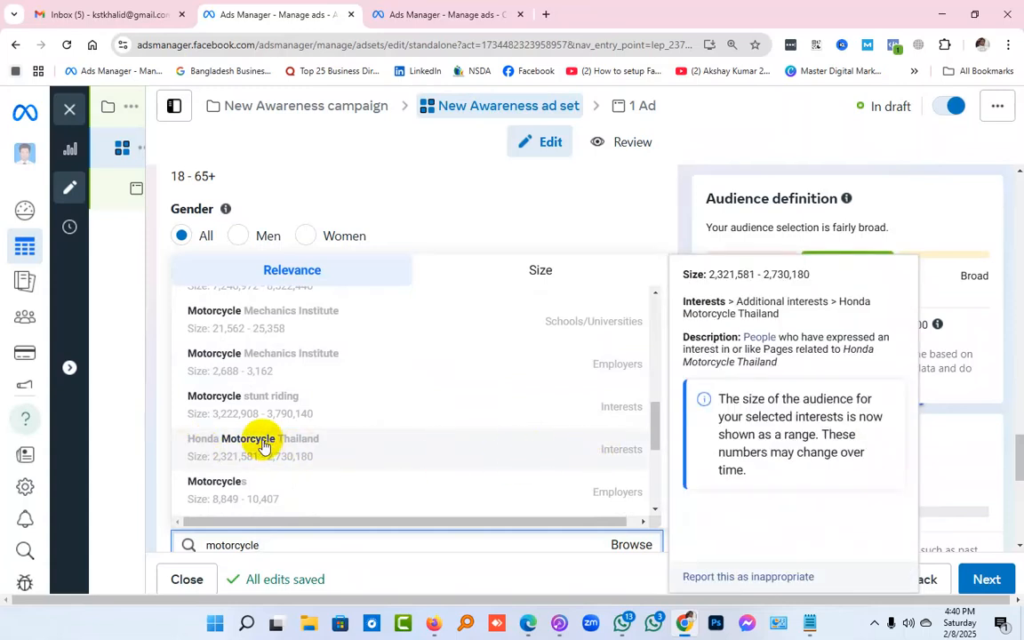
# Check the keyword list in Notepad, then return to Ads Manager and clear the detailed targeting search
pyautogui.click(809, 622)
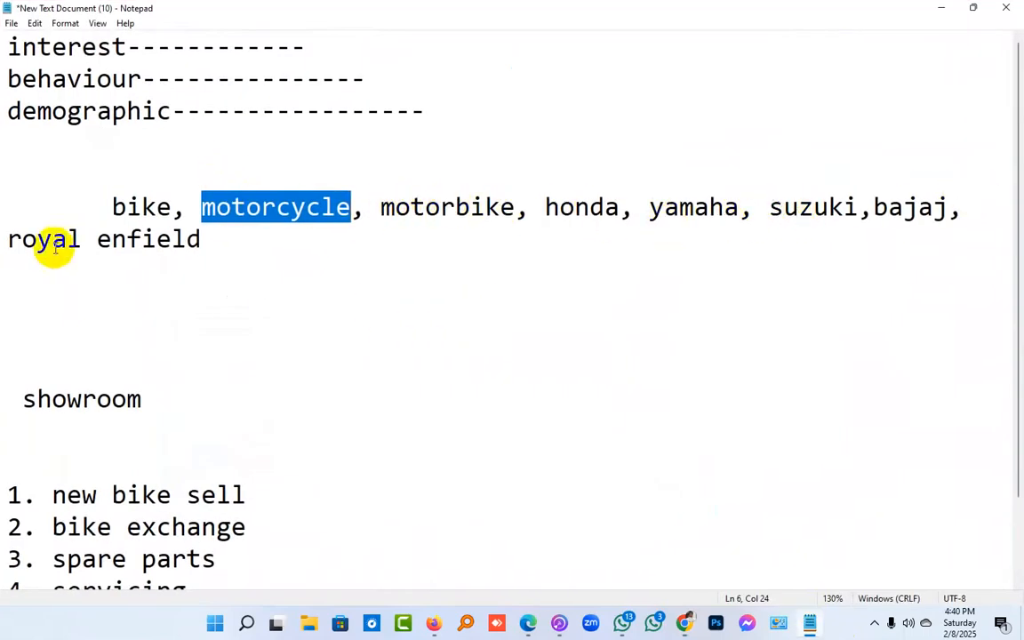
pyautogui.click(940, 8)
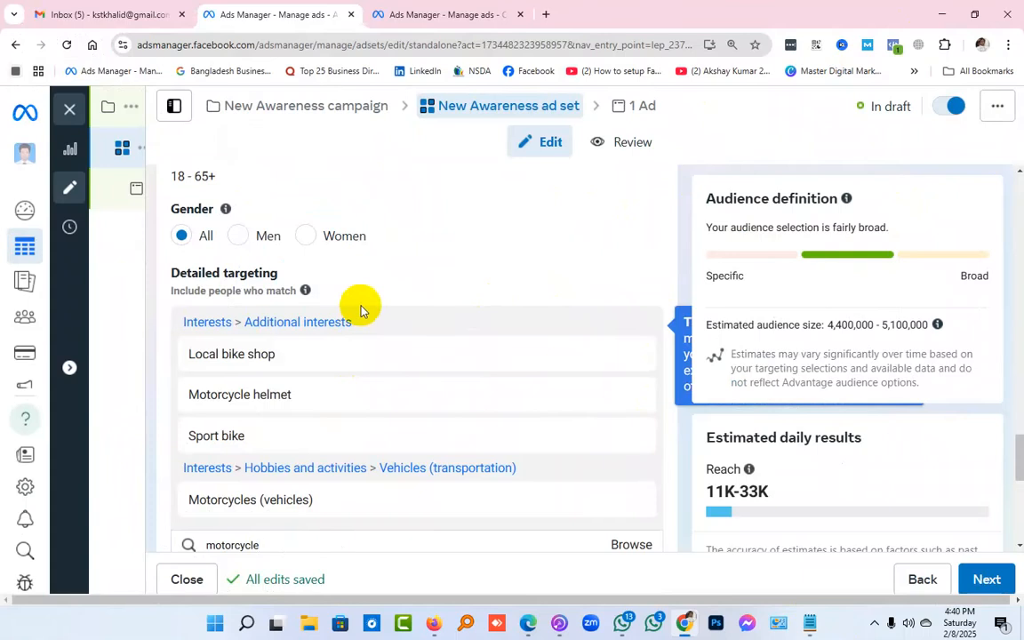
pyautogui.scroll(-3, 457, 327)
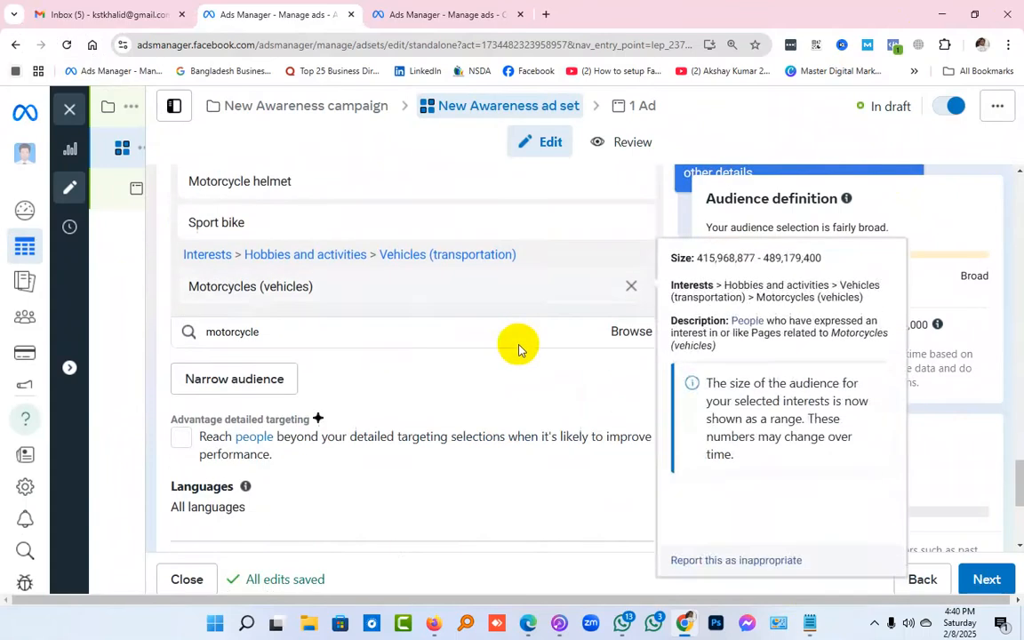
pyautogui.click(305, 331)
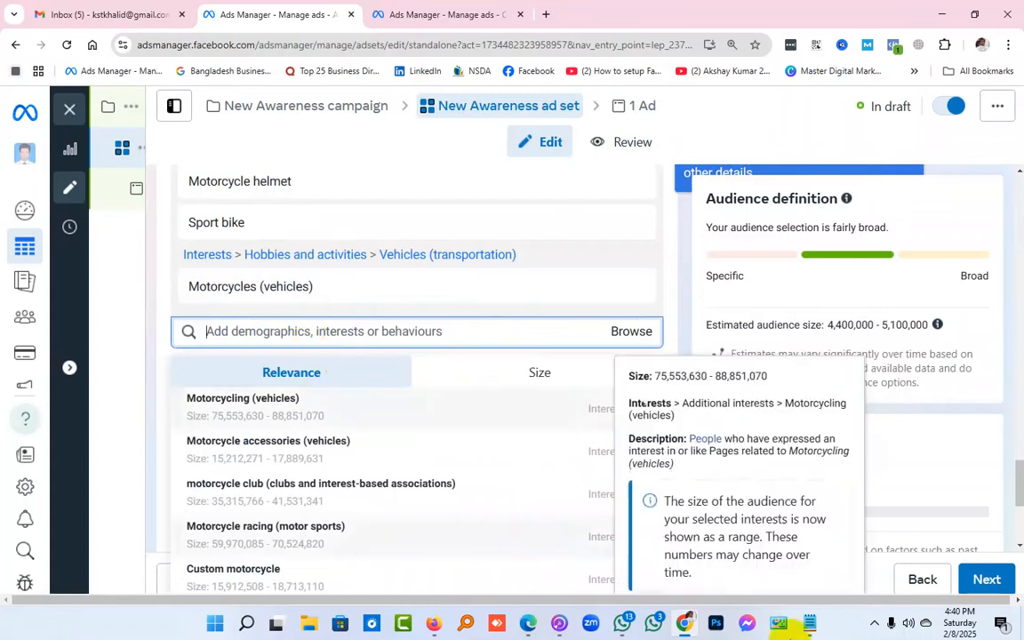
# Insert three blank lines below the keyword list in Notepad, after "royal enfield", and return to Ads Manager
pyautogui.click(810, 622)
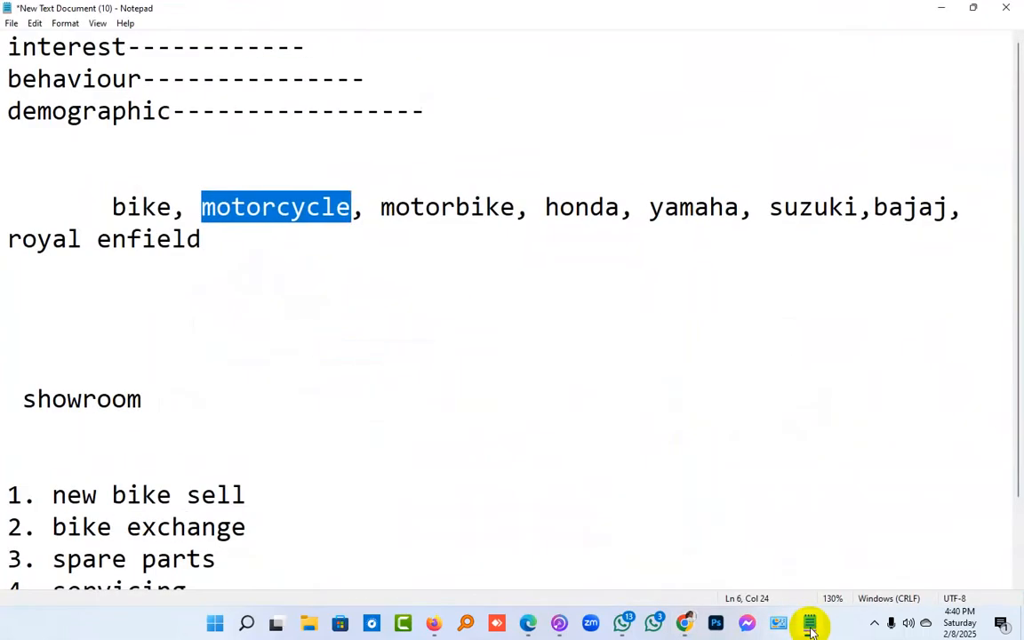
pyautogui.click(238, 251)
pyautogui.press('Return')
pyautogui.press('Return')
pyautogui.press('Return')
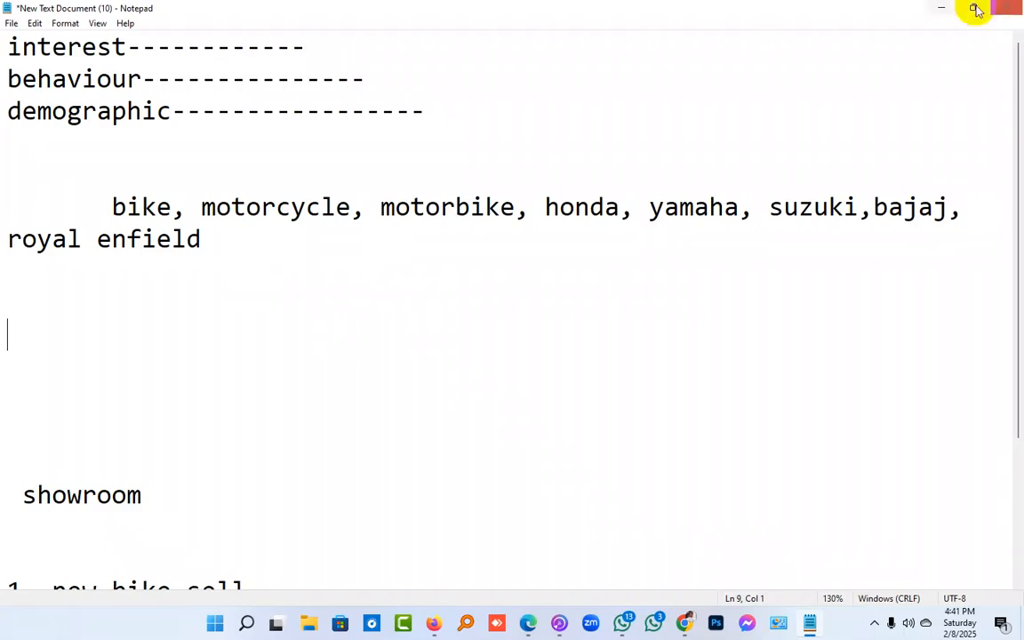
pyautogui.click(941, 9)
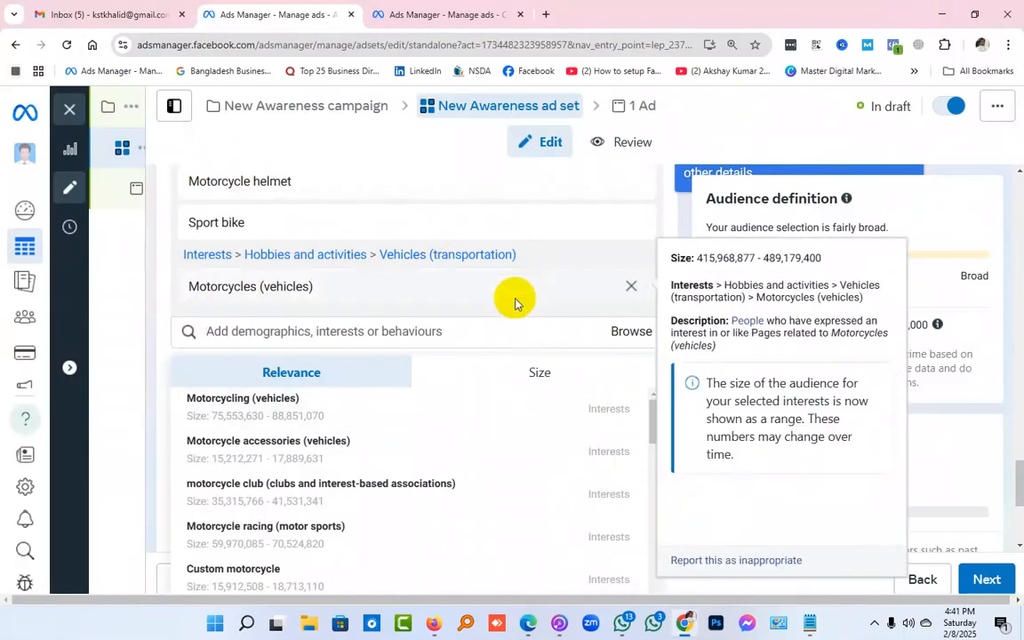
# Open the detailed targeting suggestions and compare their order by size with their order by relevance
pyautogui.click(269, 330)
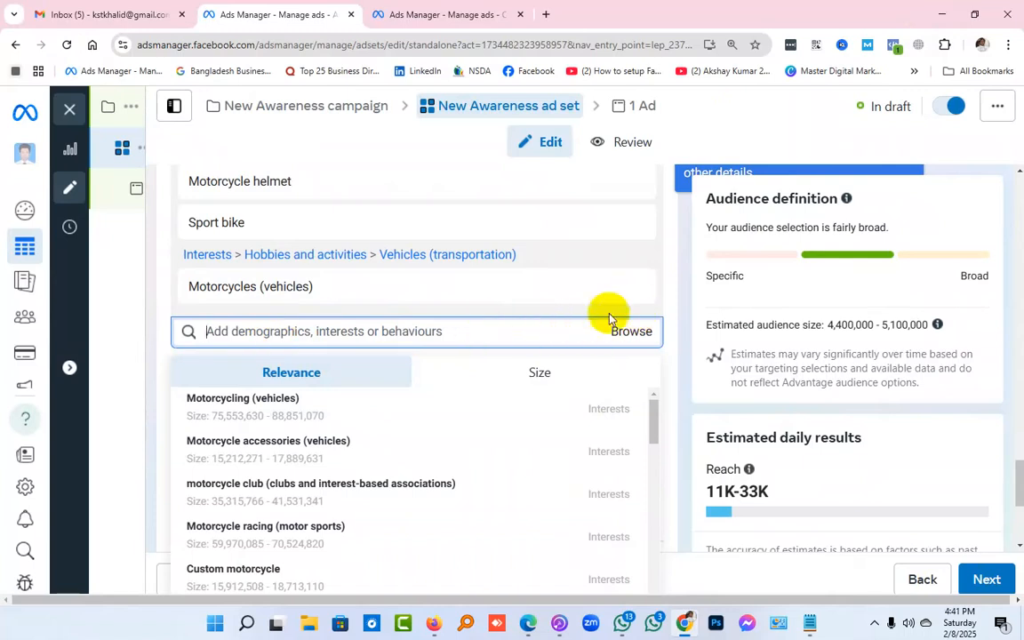
pyautogui.moveTo(656, 293)
pyautogui.click(682, 227)
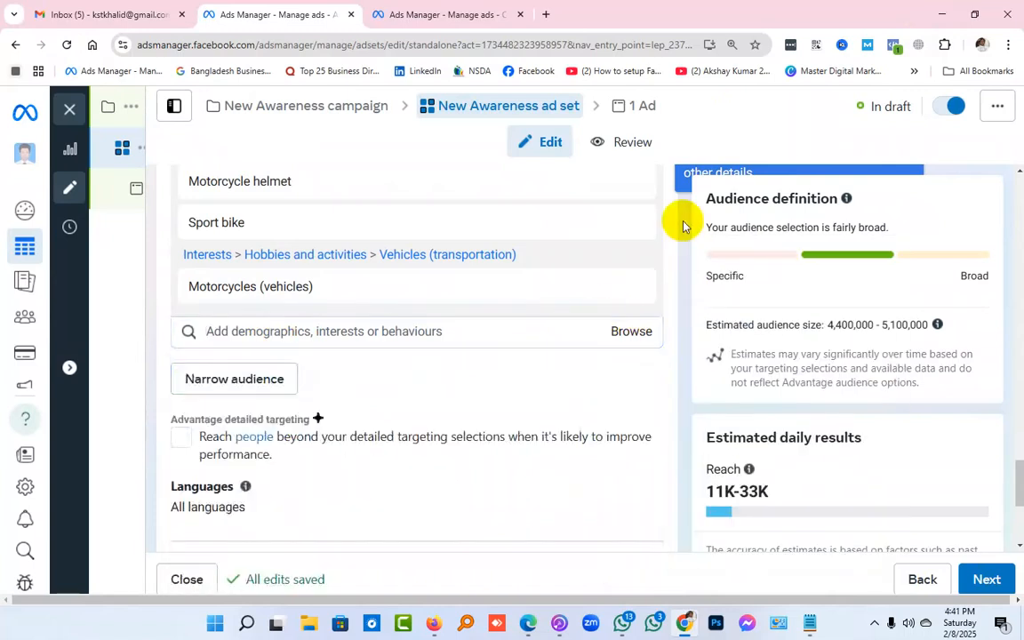
pyautogui.click(473, 331)
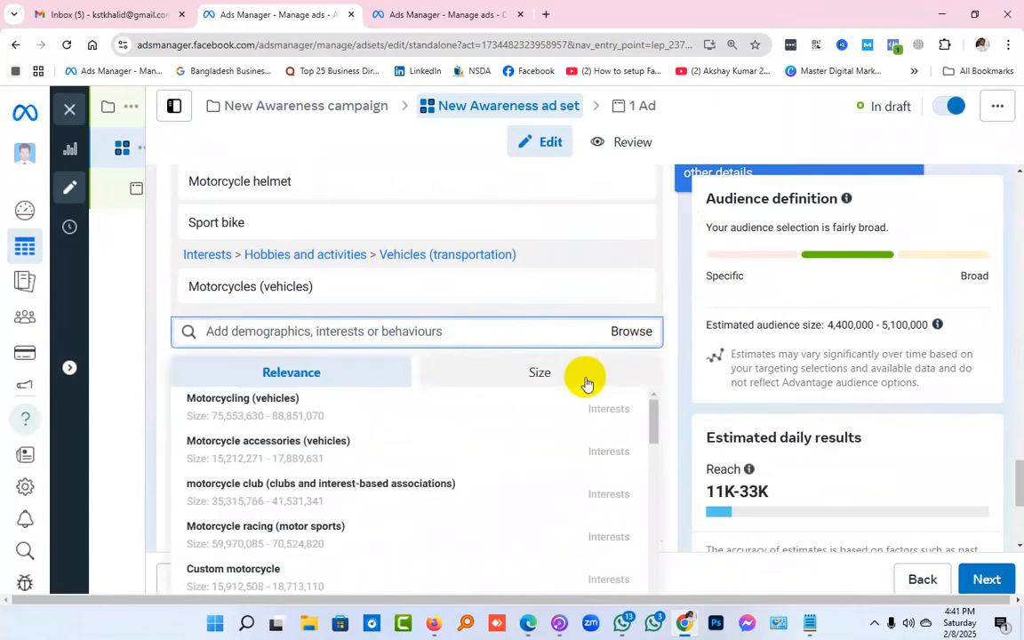
pyautogui.click(540, 371)
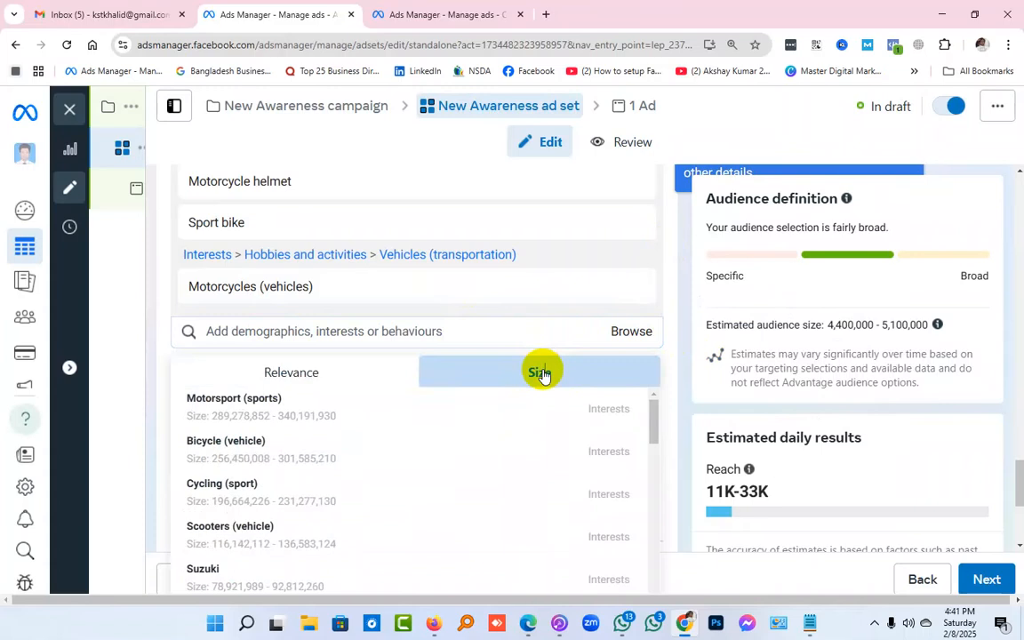
pyautogui.click(372, 368)
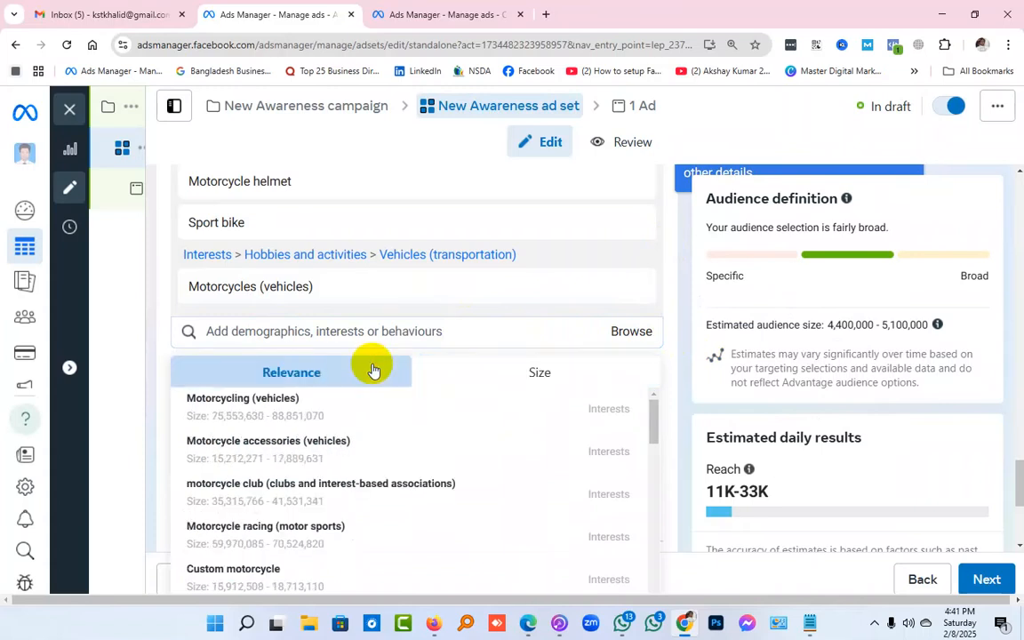
# Remove the interests "Local bike shop", "Motorcycle helmet", "Sport bike" and "Motorcycles (vehicles)" from the detailed targeting
pyautogui.scroll(4, 700, 292)
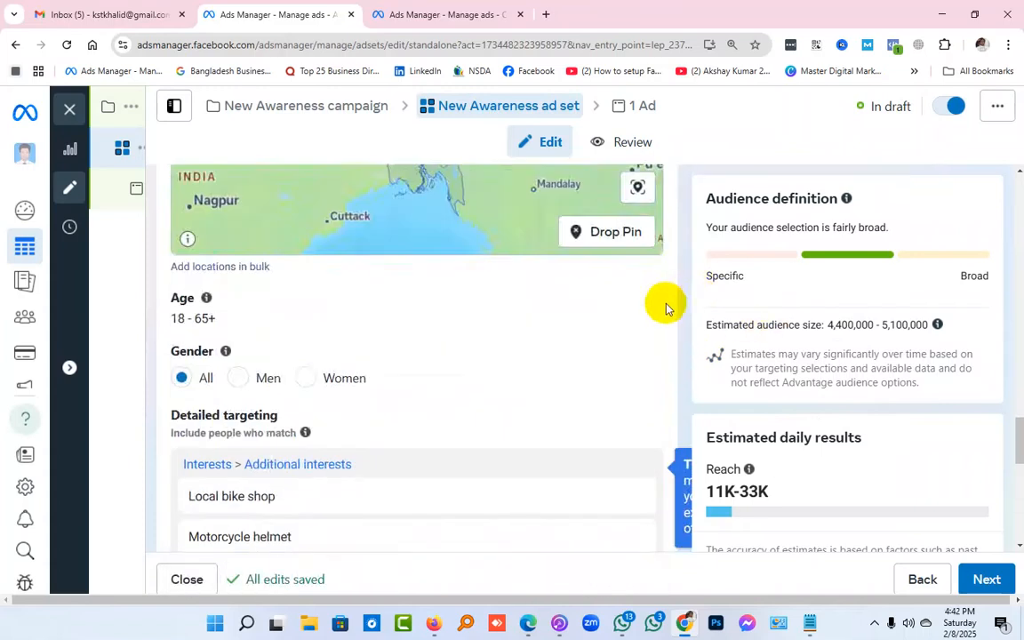
pyautogui.scroll(-2, 667, 309)
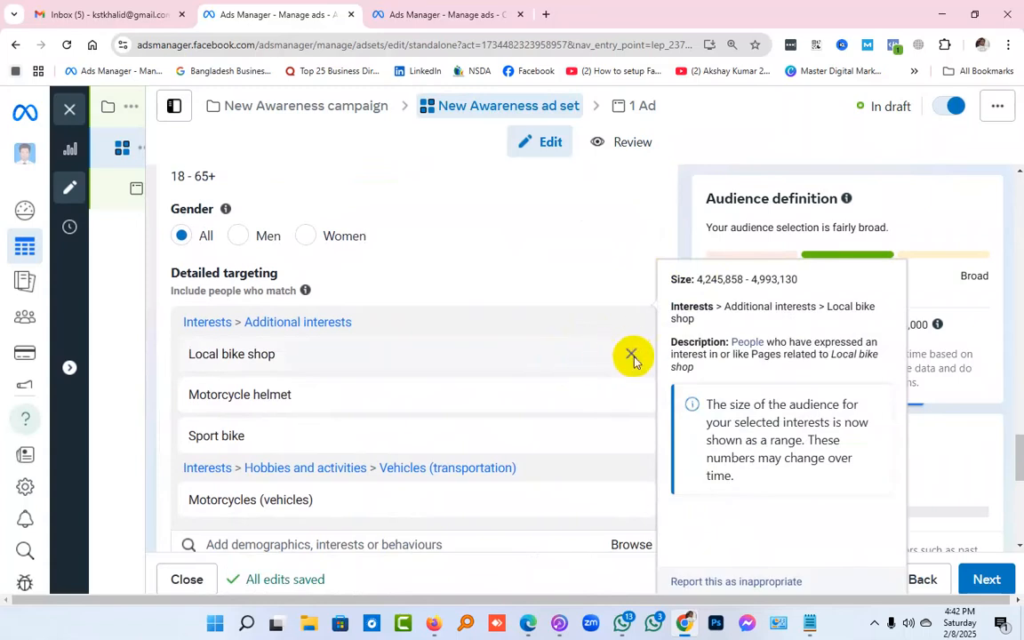
pyautogui.click(632, 356)
pyautogui.click(630, 356)
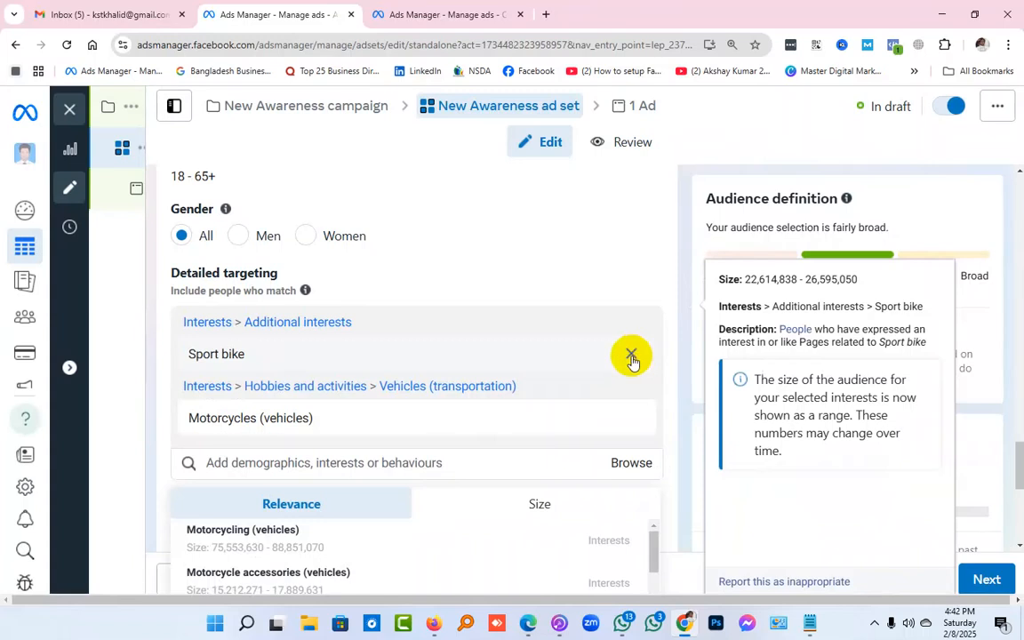
pyautogui.click(631, 357)
pyautogui.click(632, 354)
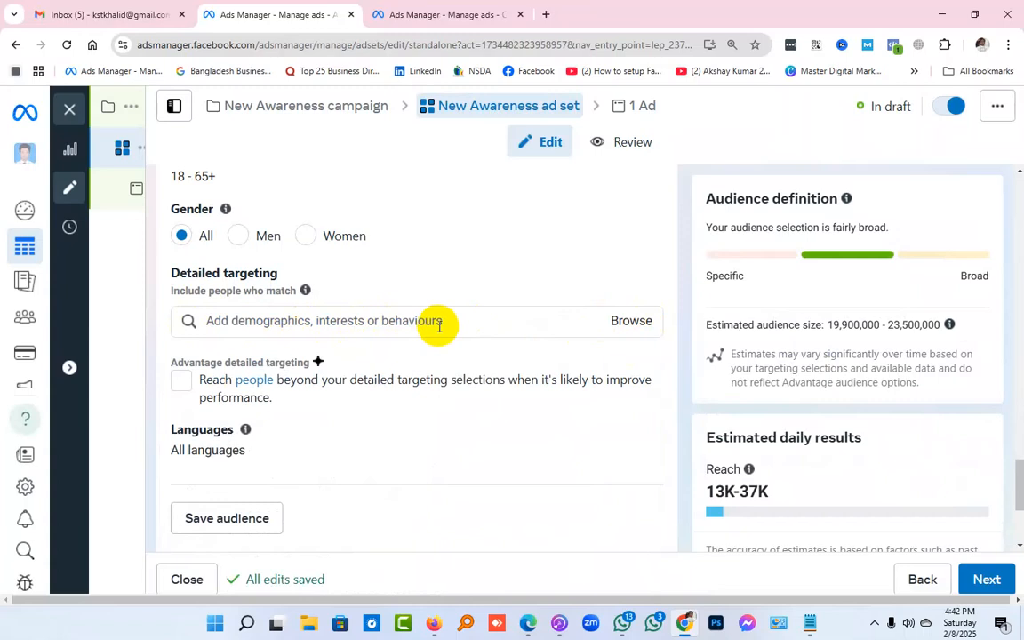
# Browse the detailed targeting demographics to the job titles under Work and search them for "doctor"
pyautogui.click(633, 330)
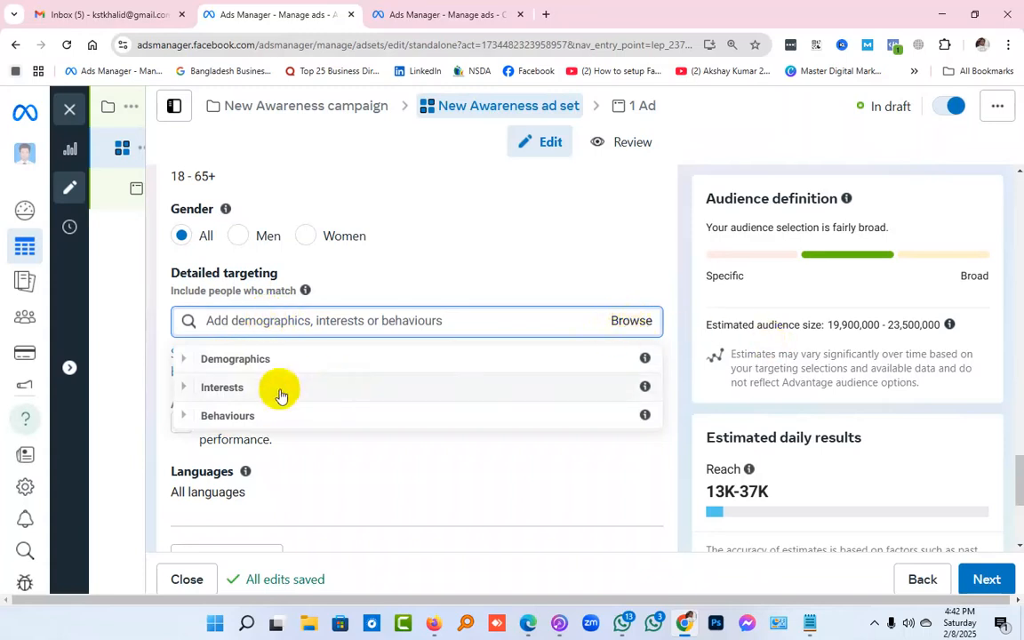
pyautogui.click(266, 360)
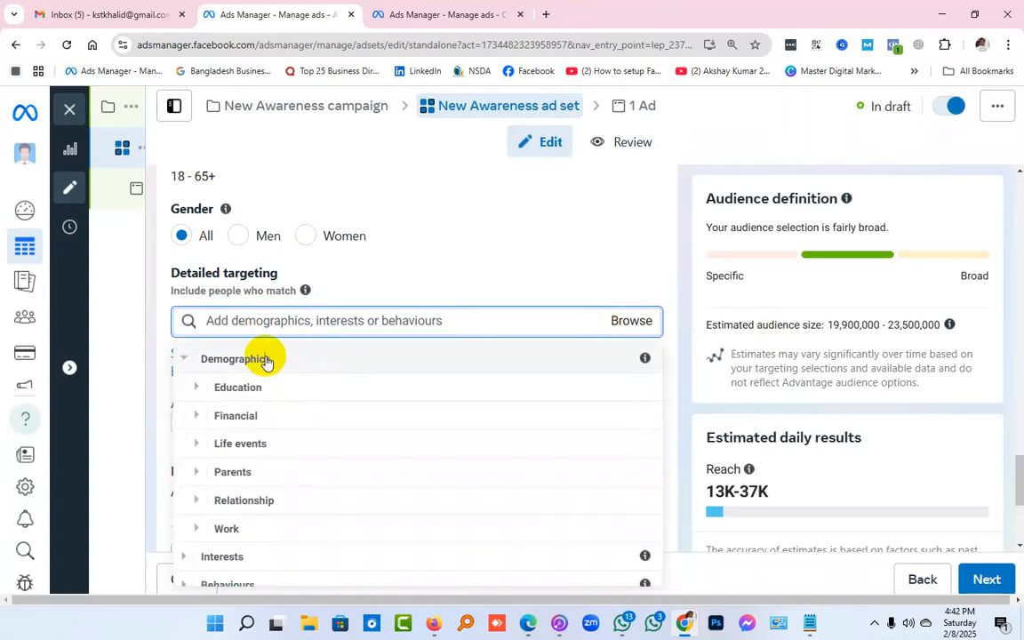
pyautogui.scroll(-2, 696, 345)
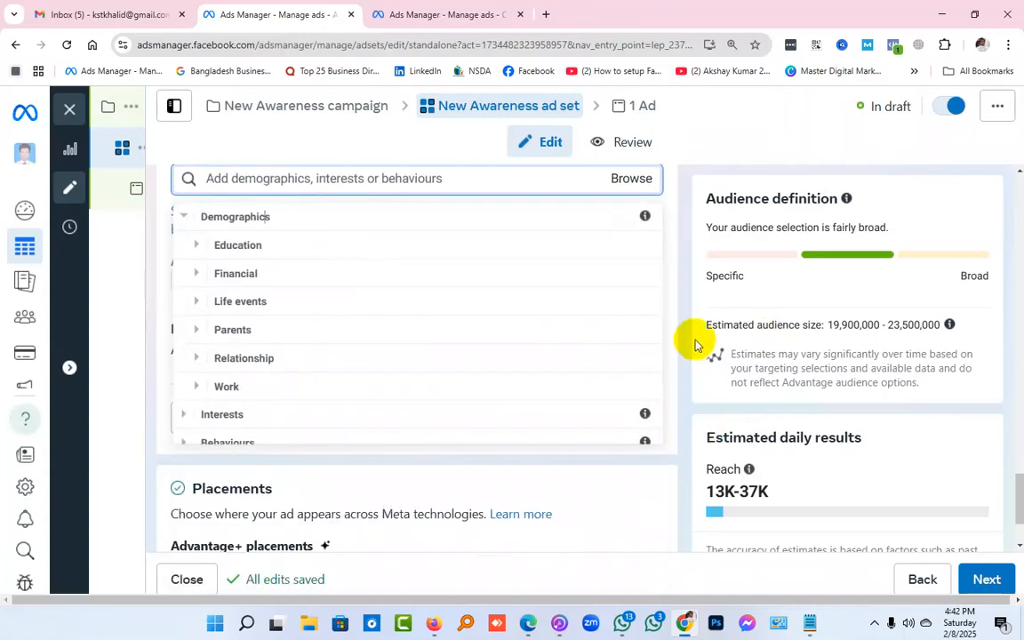
pyautogui.click(220, 389)
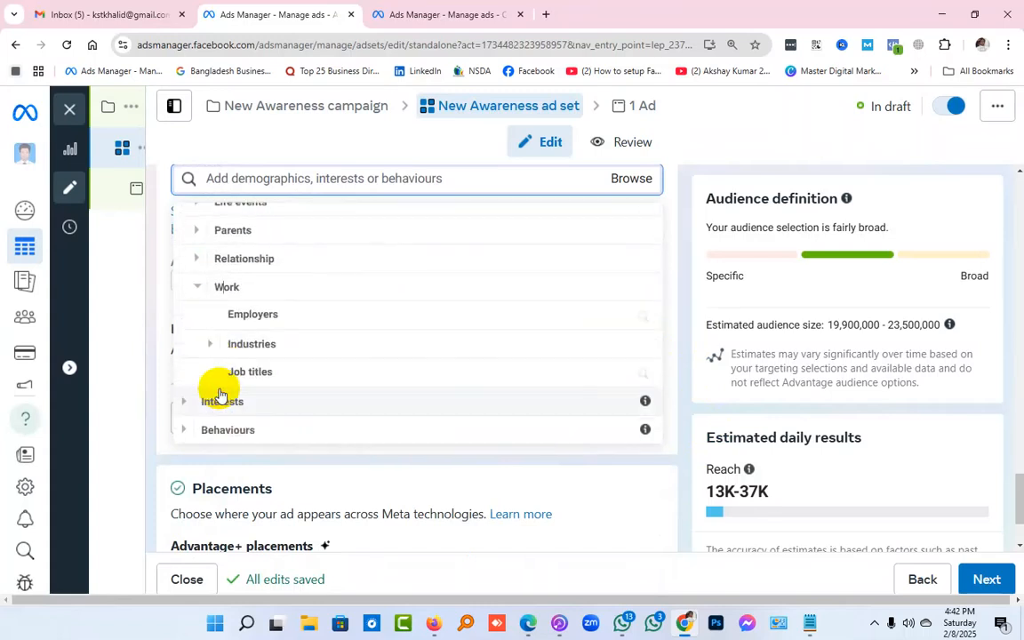
pyautogui.click(265, 372)
pyautogui.click(332, 223)
pyautogui.write('d')
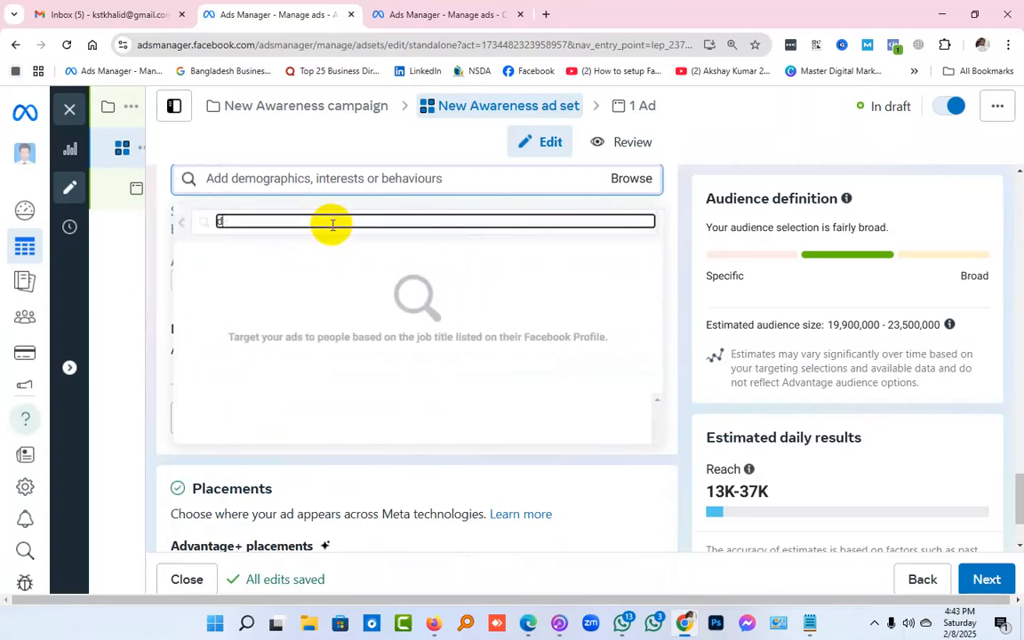
pyautogui.write('octor')
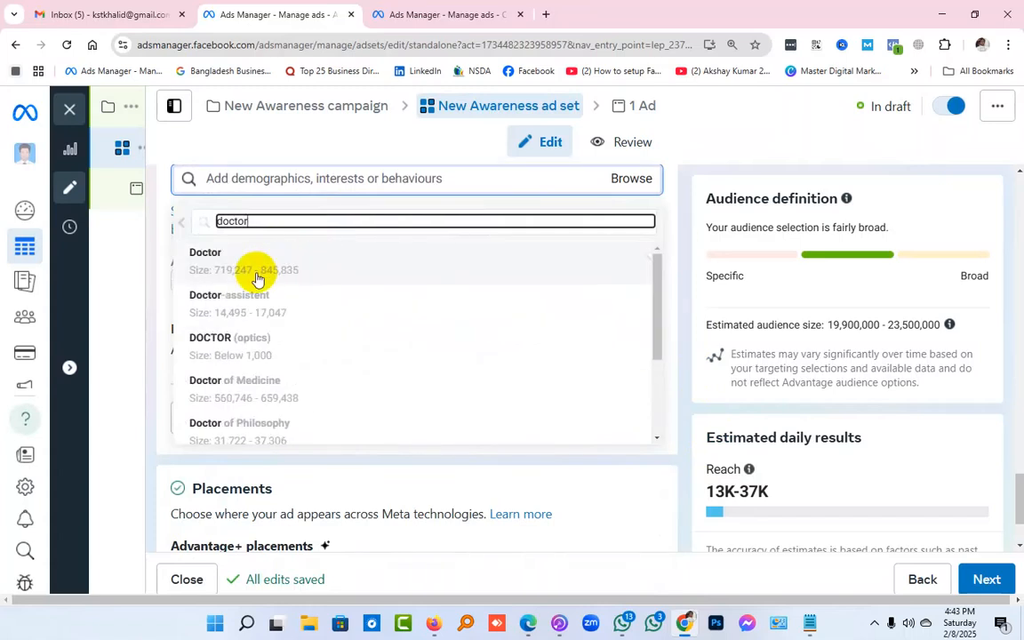
# Review the job titles matching "doctor", return to the targeting category list and collapse Demographics
pyautogui.moveTo(256, 299)
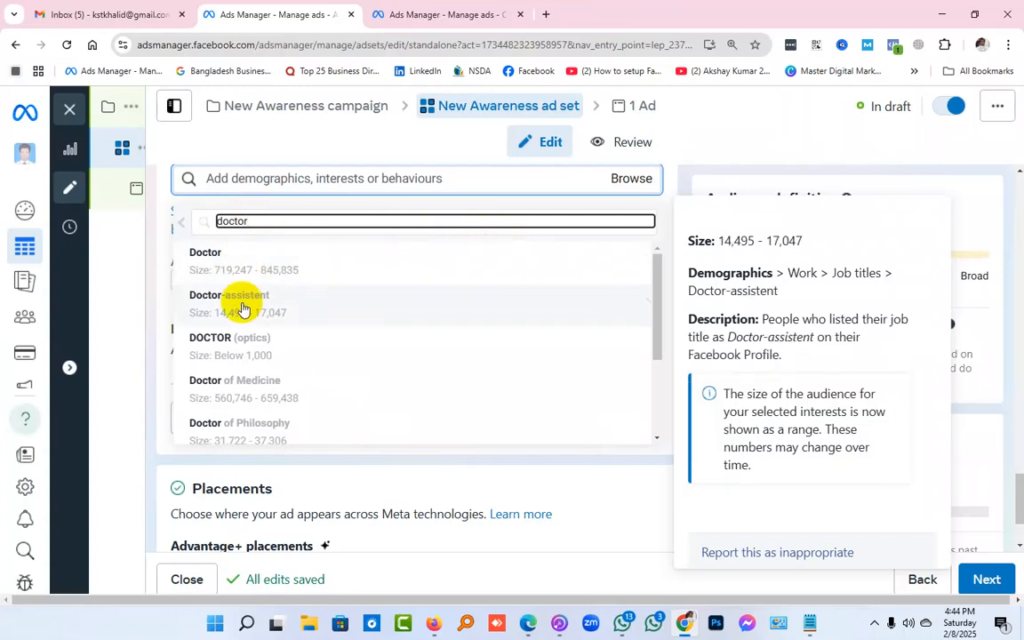
pyautogui.scroll(-1, 244, 308)
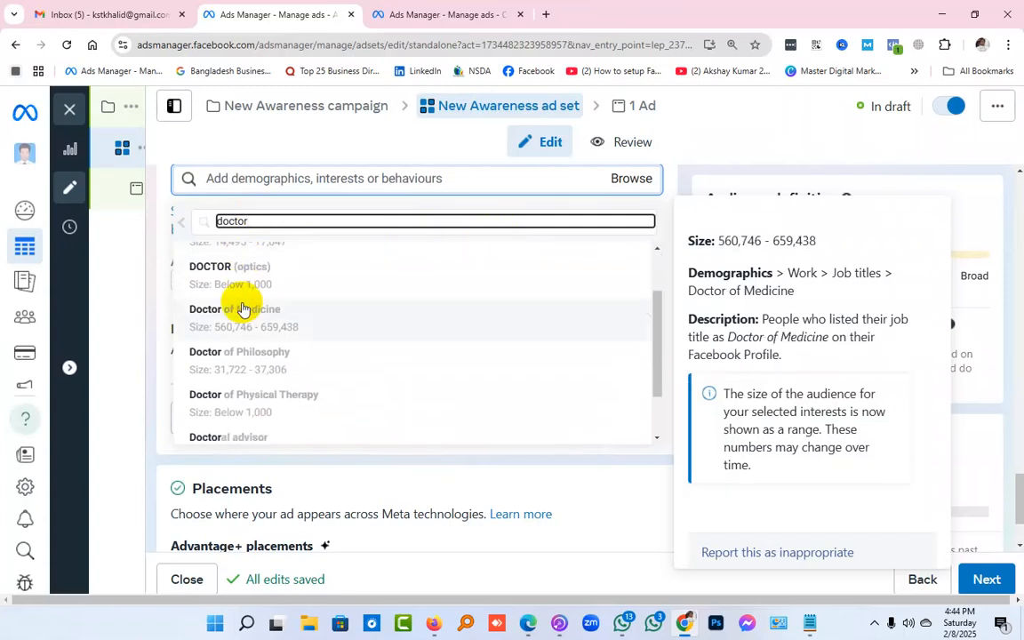
pyautogui.scroll(1, 244, 309)
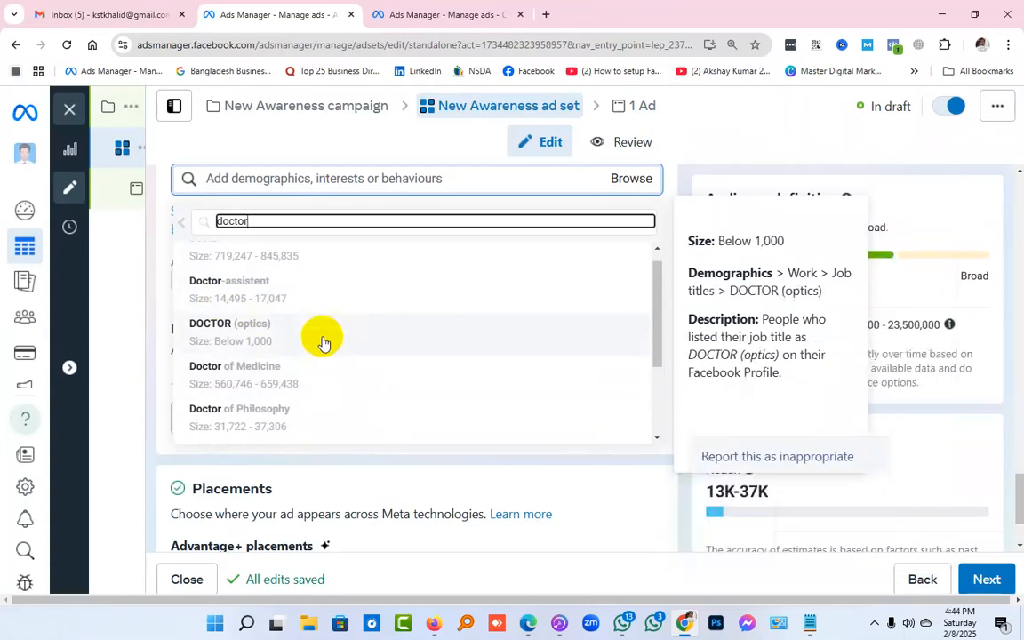
pyautogui.click(181, 222)
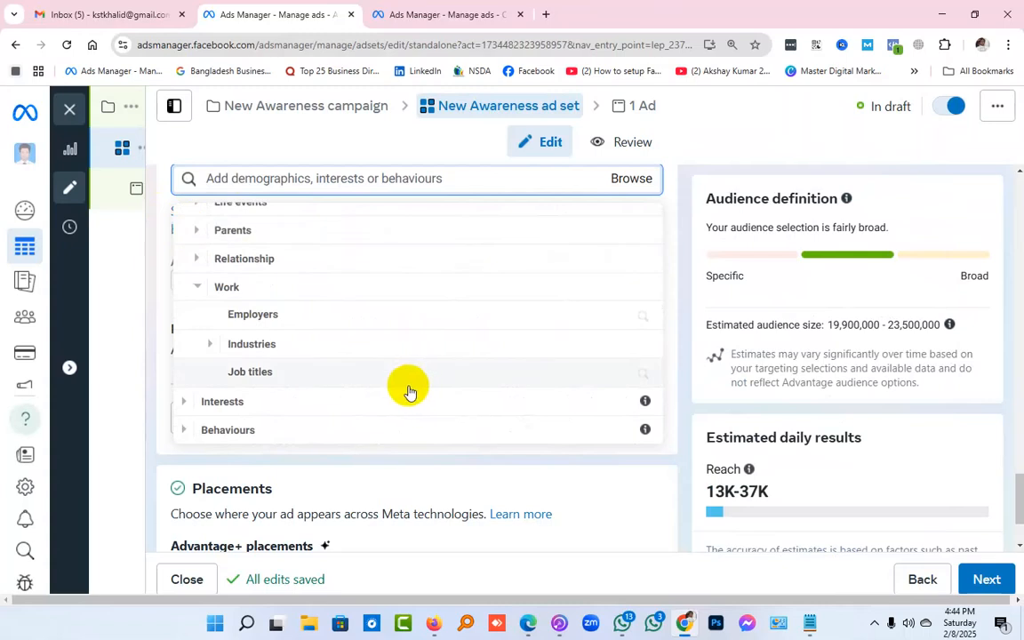
pyautogui.scroll(2, 409, 391)
pyautogui.scroll(1, 409, 391)
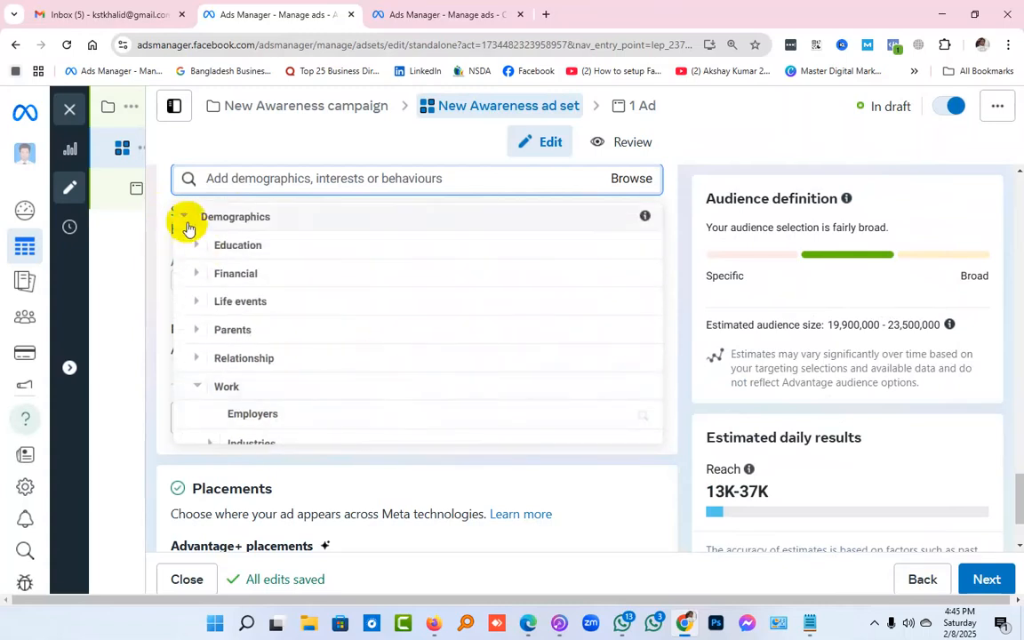
pyautogui.click(185, 220)
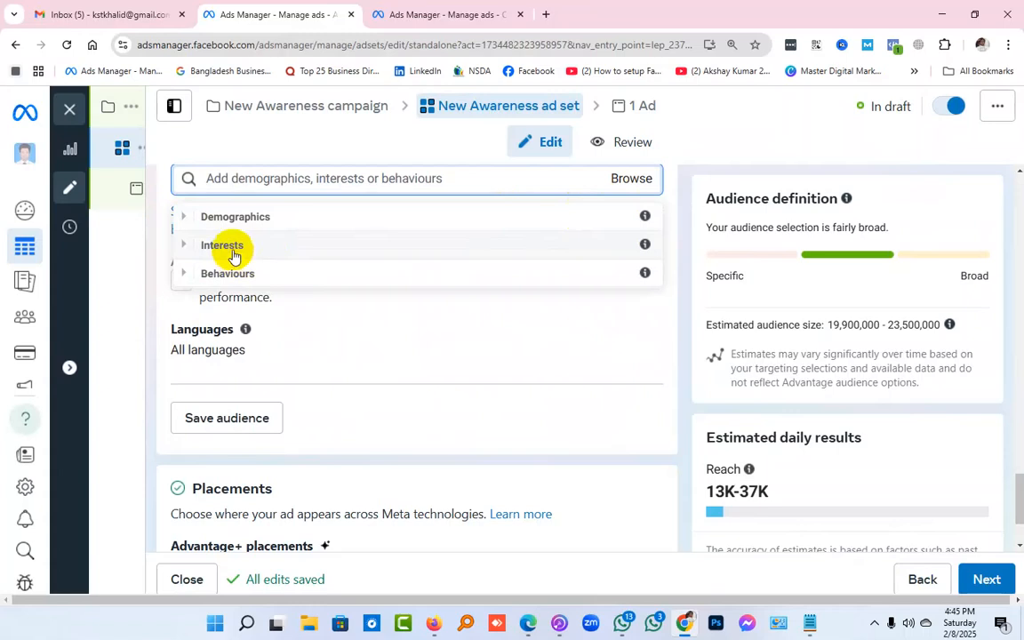
# Search detailed targeting directly for "doctor", inspect the "Doctor" job title's details and close the suggestions
pyautogui.click(262, 177)
pyautogui.write('d')
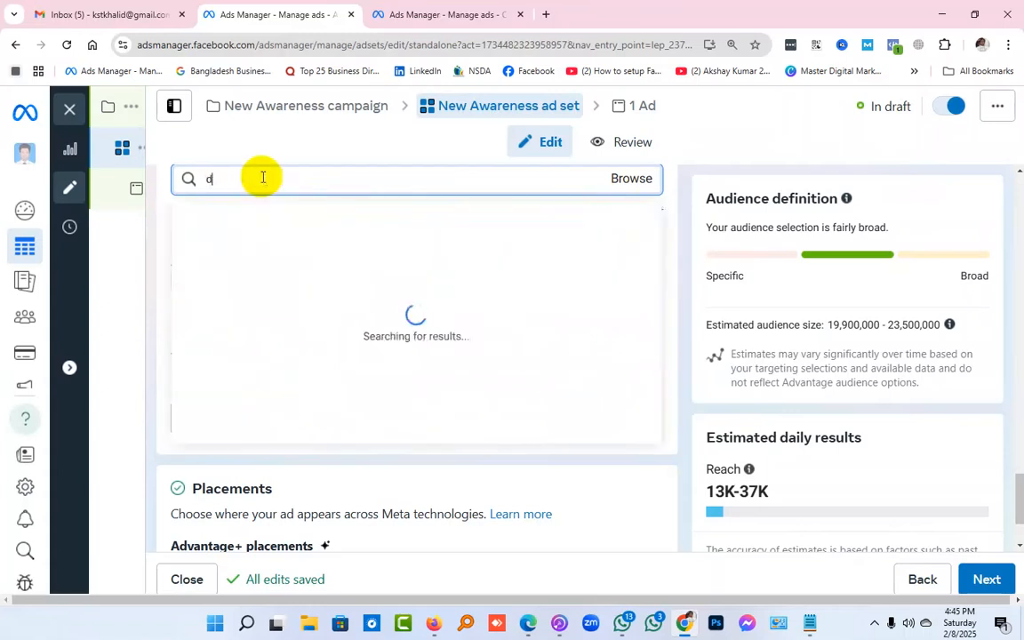
pyautogui.write('octor')
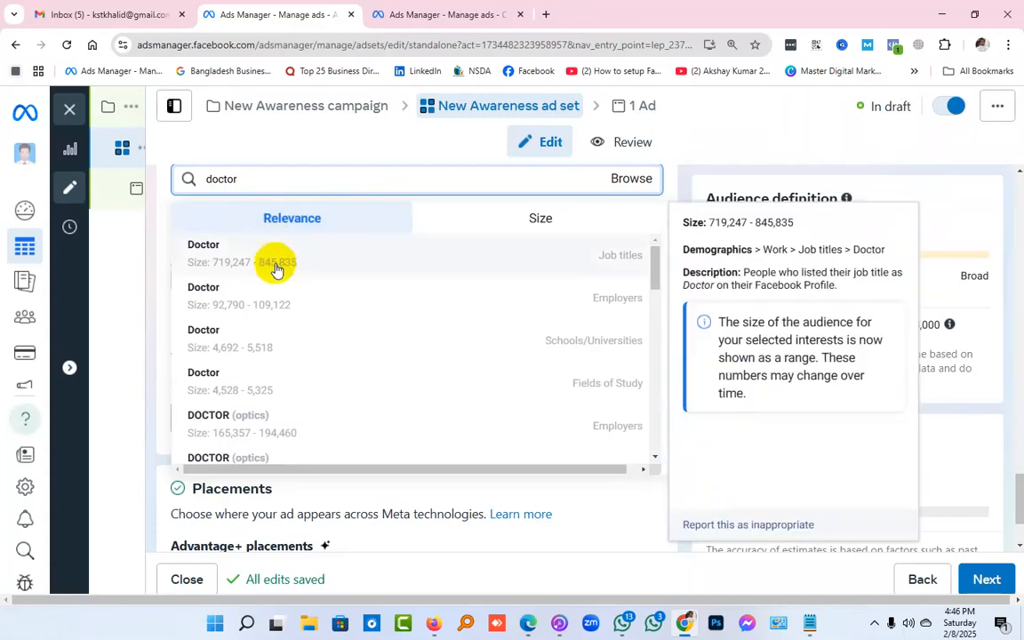
pyautogui.click(160, 297)
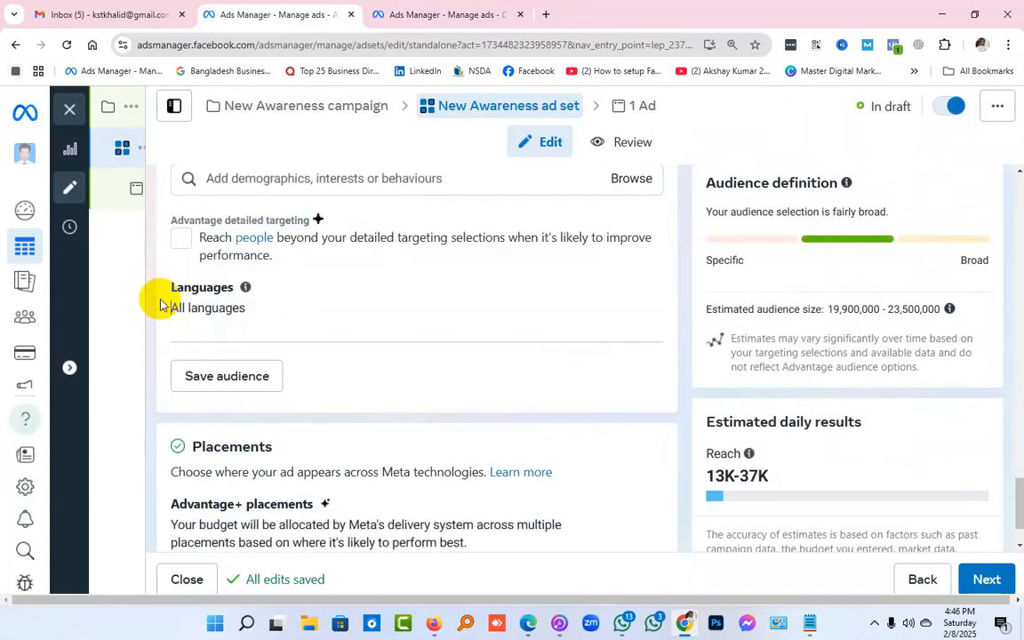
pyautogui.scroll(2, 880, 332)
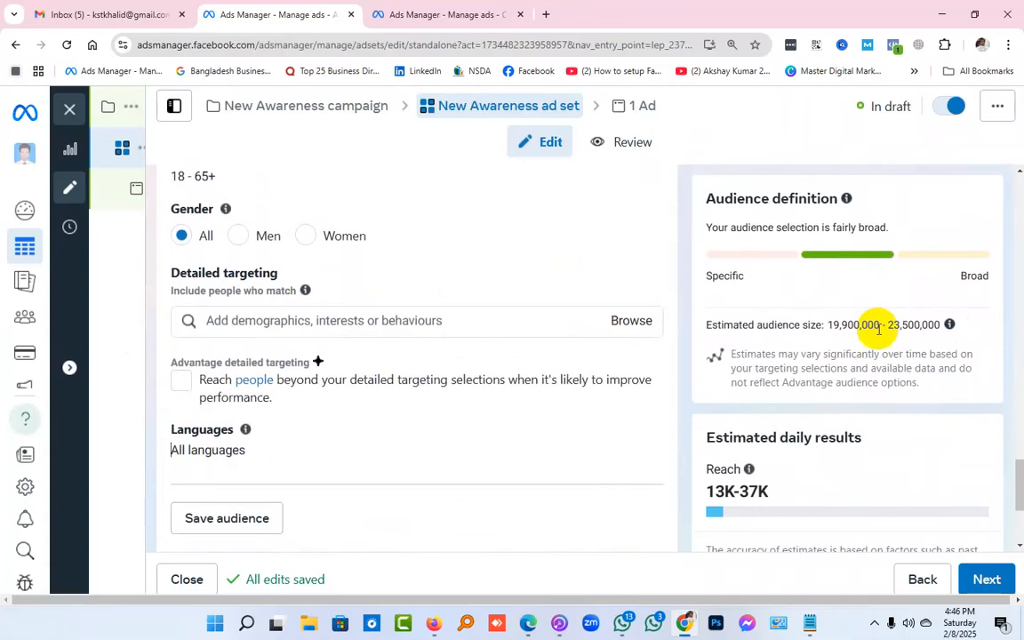
pyautogui.click(508, 328)
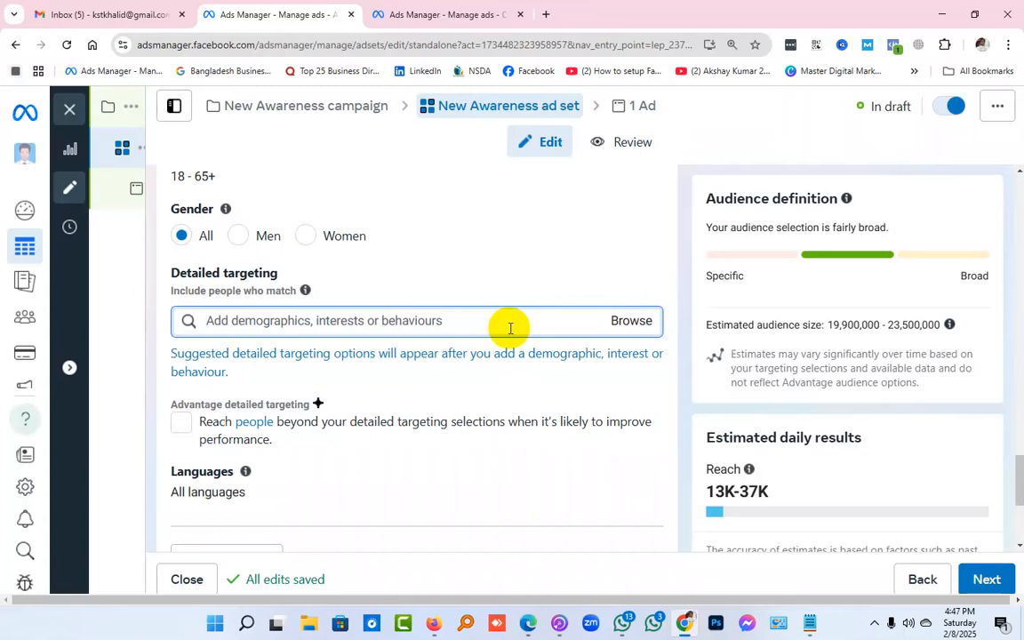
pyautogui.write('ip')
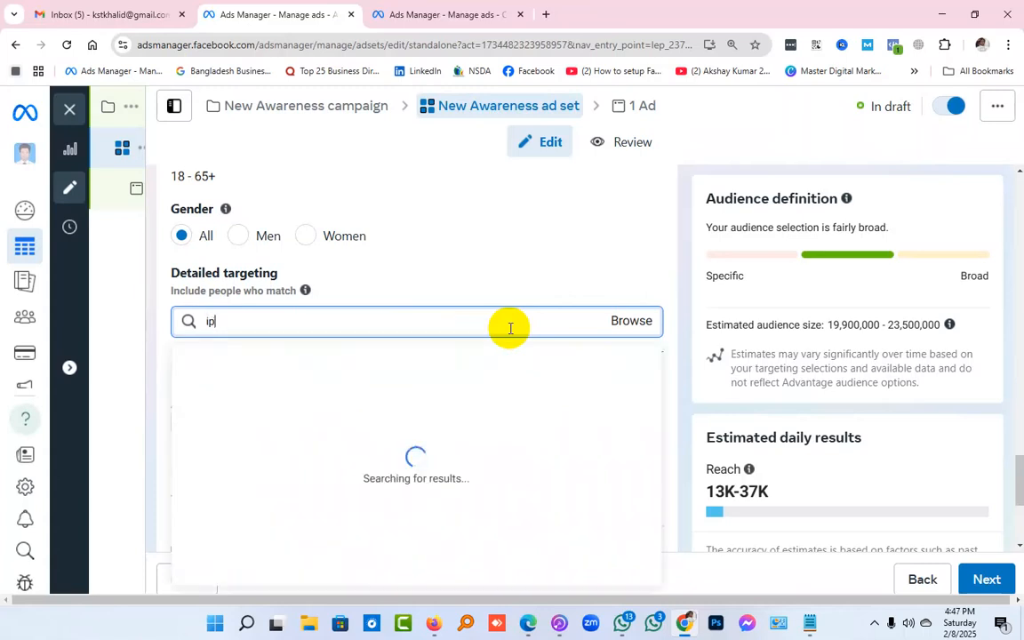
pyautogui.write('jone')
pyautogui.click(214, 322)
pyautogui.hotkey('ctrl', 'a')
pyautogui.press('BackSpace')
pyautogui.write('h')
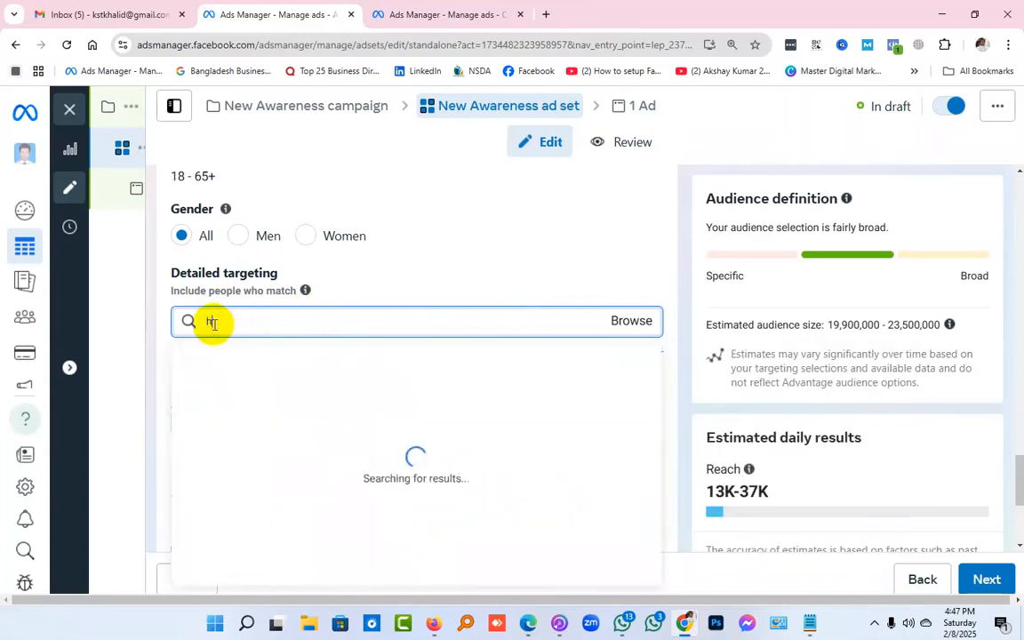
pyautogui.press('BackSpace')
# Search detailed targeting for "iphone" and look through the suggested employers, interests and behaviours
pyautogui.write('i')
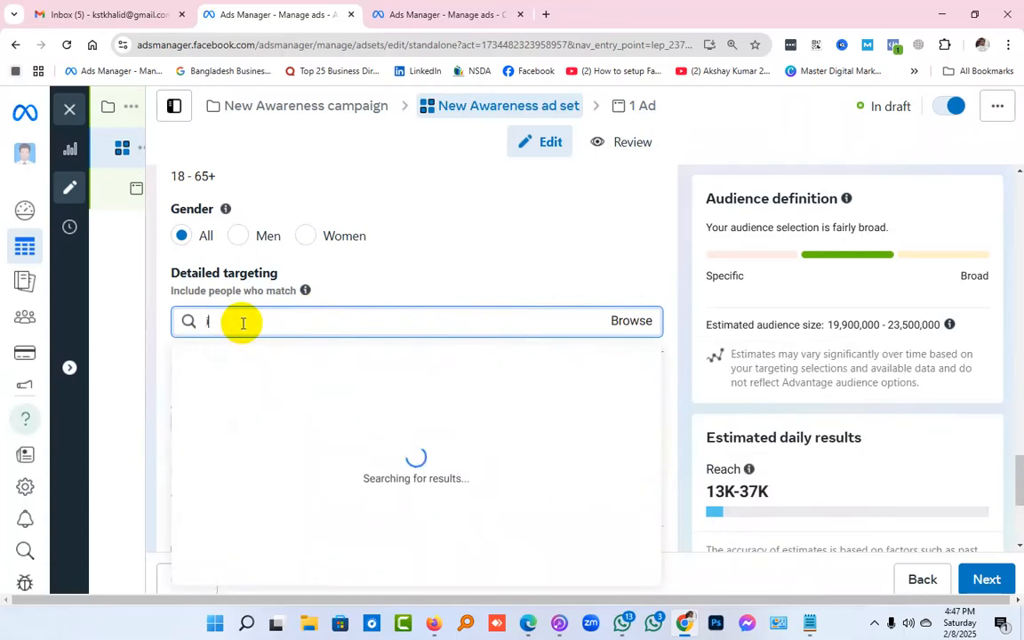
pyautogui.write('phone')
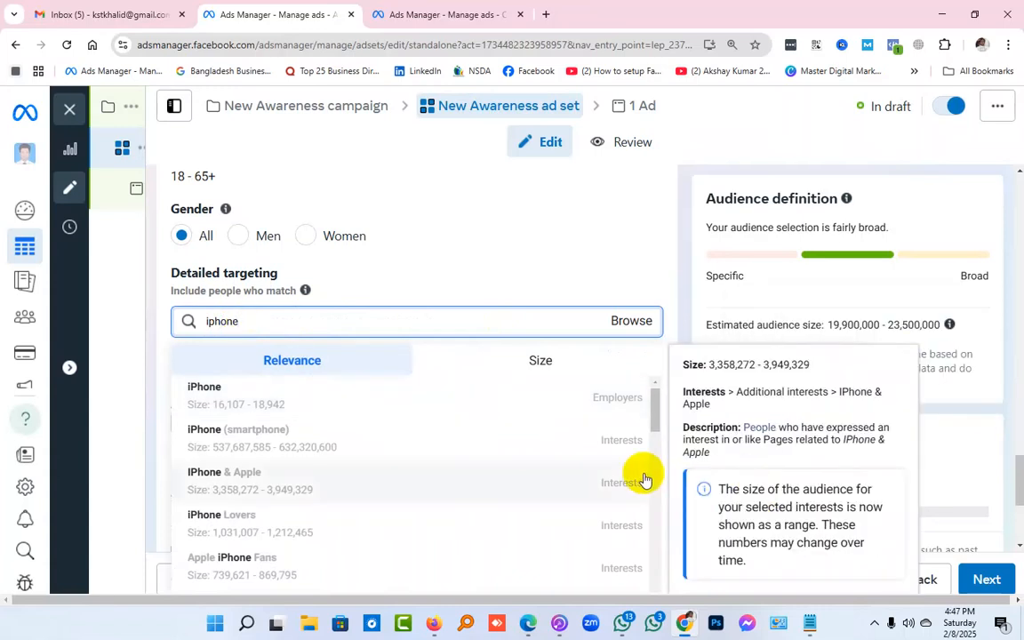
pyautogui.scroll(-2, 644, 480)
pyautogui.scroll(-5, 645, 480)
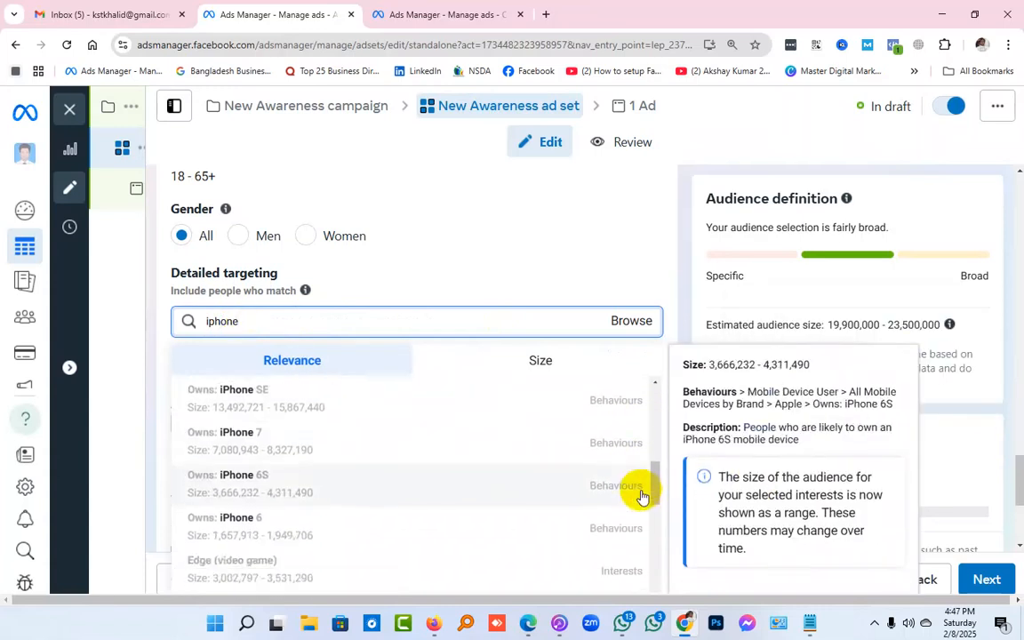
pyautogui.scroll(-4, 638, 502)
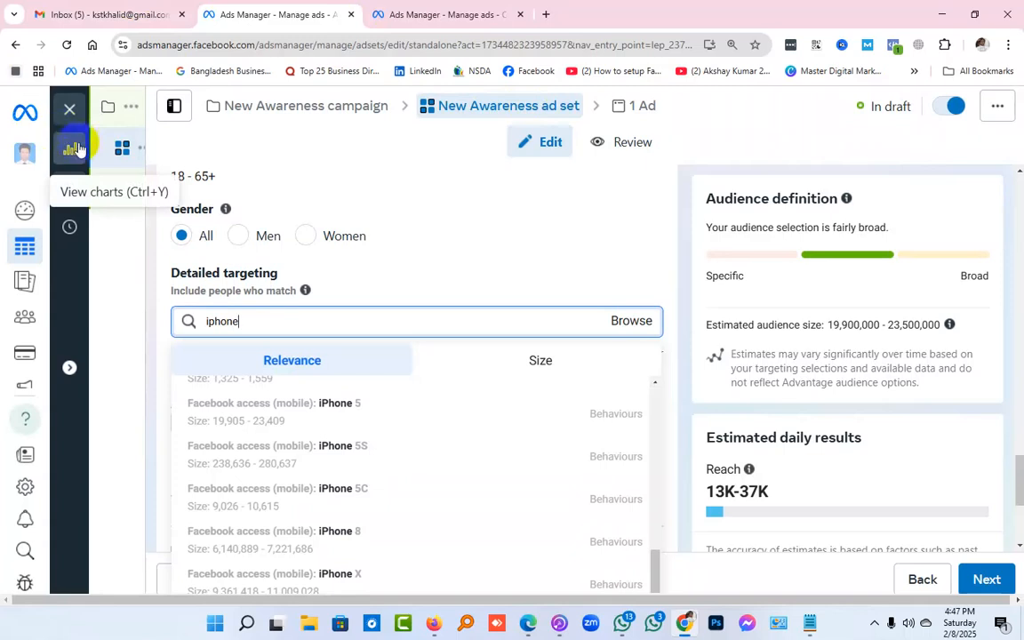
# Repeat the "iphone" targeting search, examine the behaviours for owners of specific iPhone models and close the suggestions
pyautogui.click(274, 317)
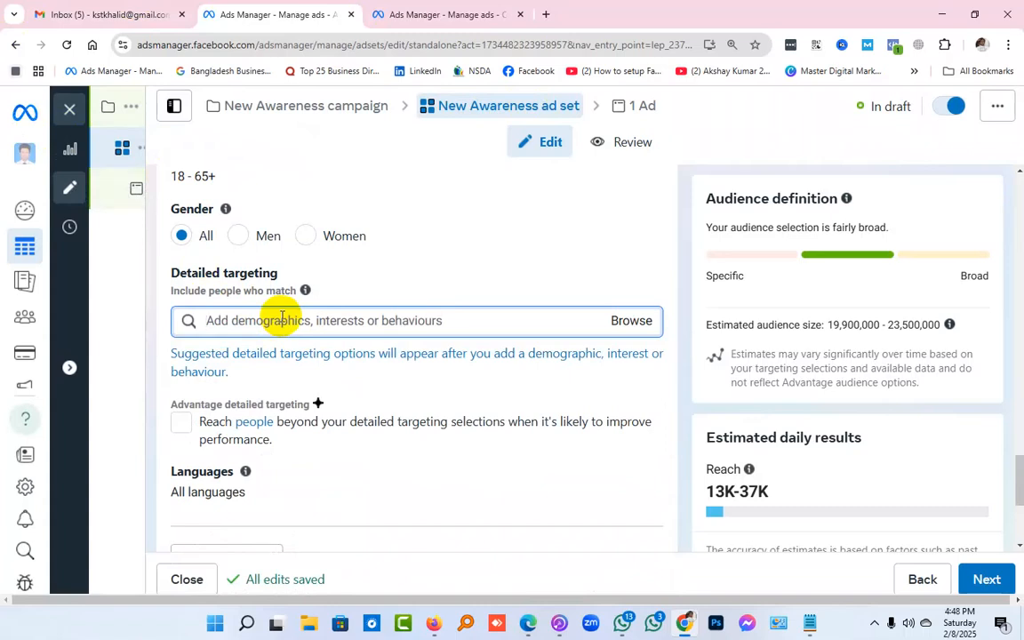
pyautogui.write('i')
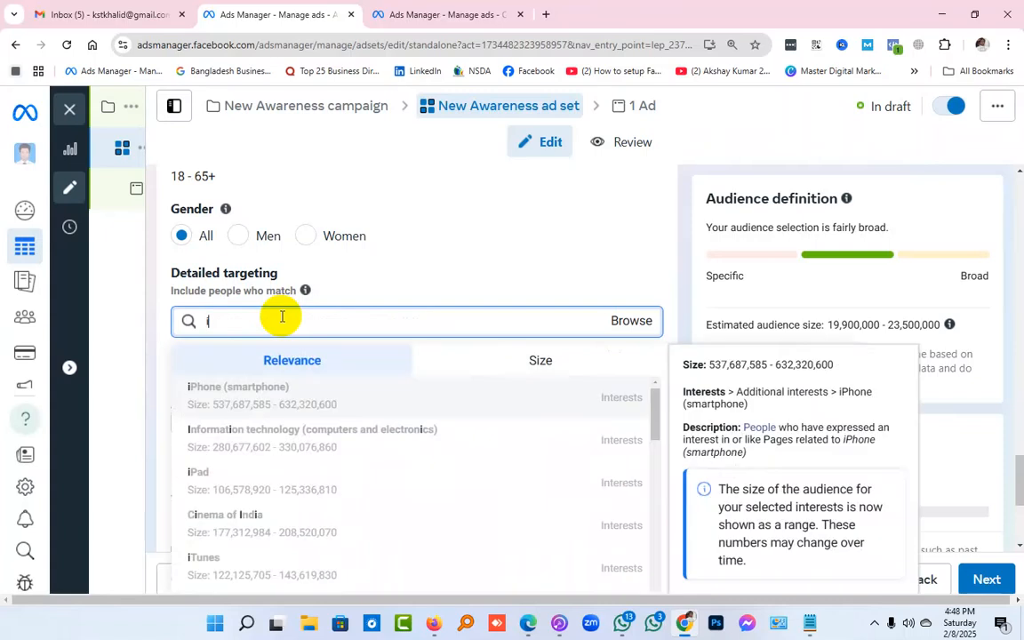
pyautogui.write('phone')
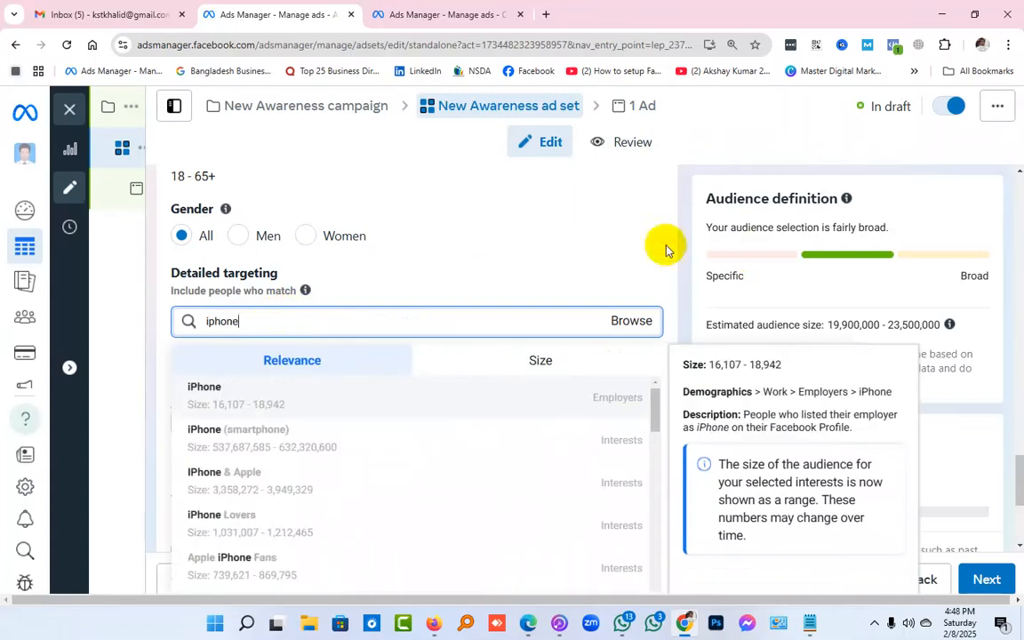
pyautogui.scroll(-5, 693, 235)
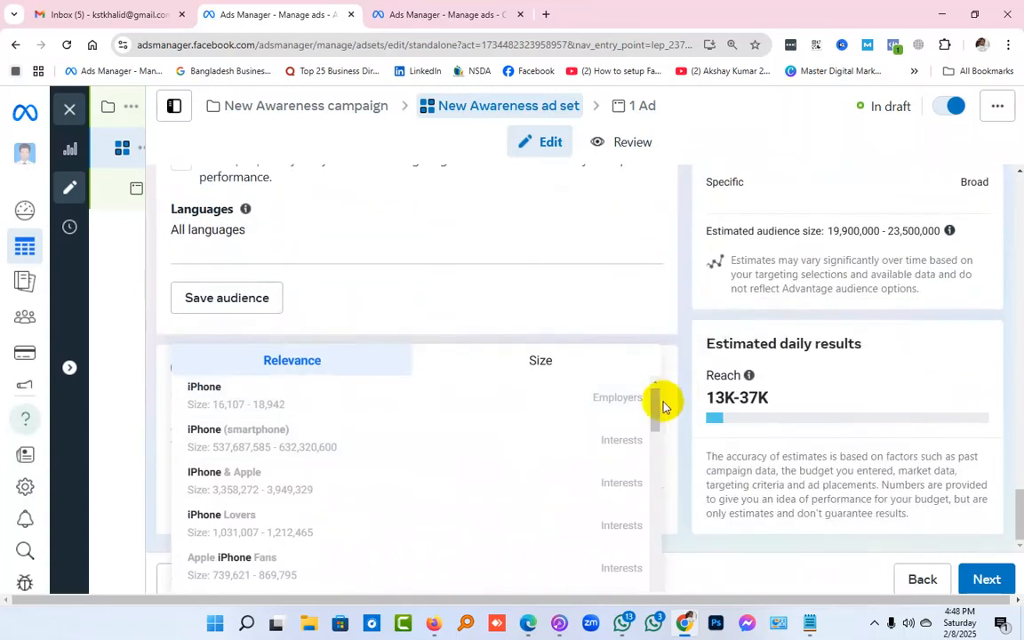
pyautogui.moveTo(659, 414); pyautogui.dragTo(652, 483)
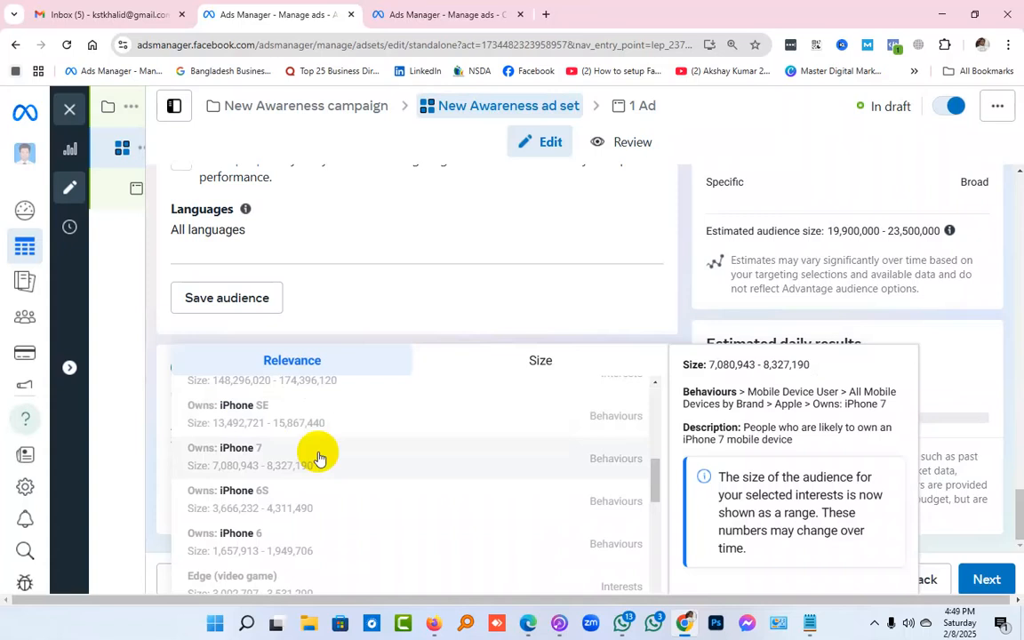
pyautogui.scroll(5, 388, 477)
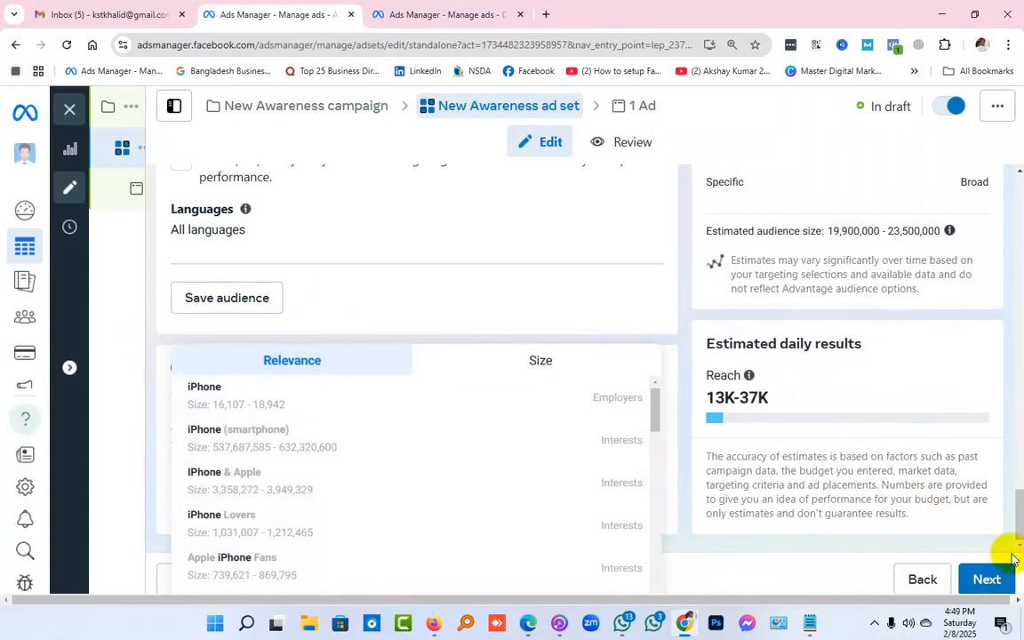
pyautogui.click(1020, 509)
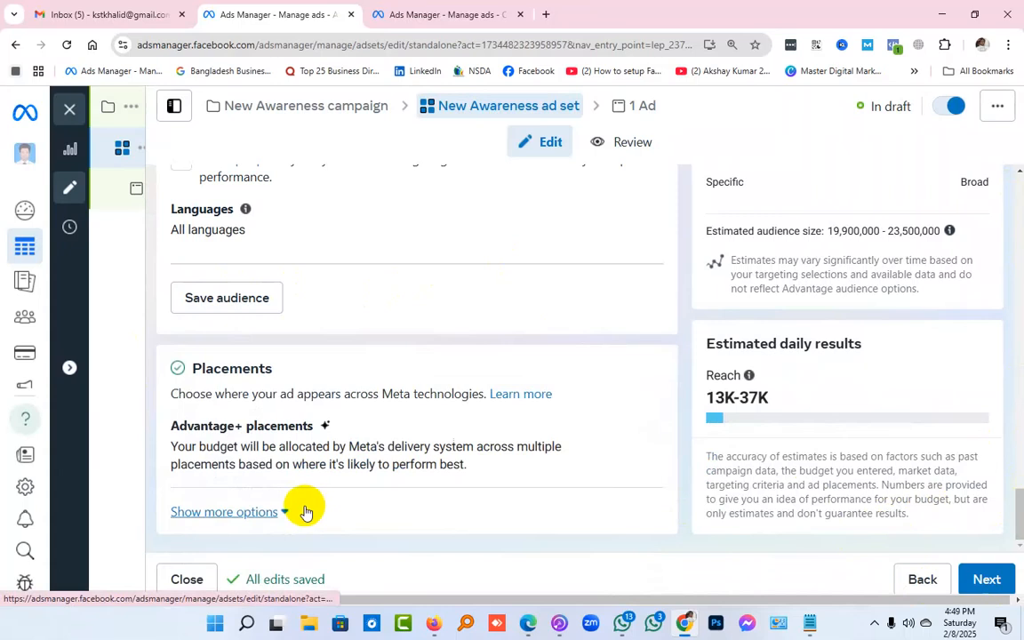
# Search detailed targeting for "iphone16" and clear the search term
pyautogui.scroll(3, 304, 508)
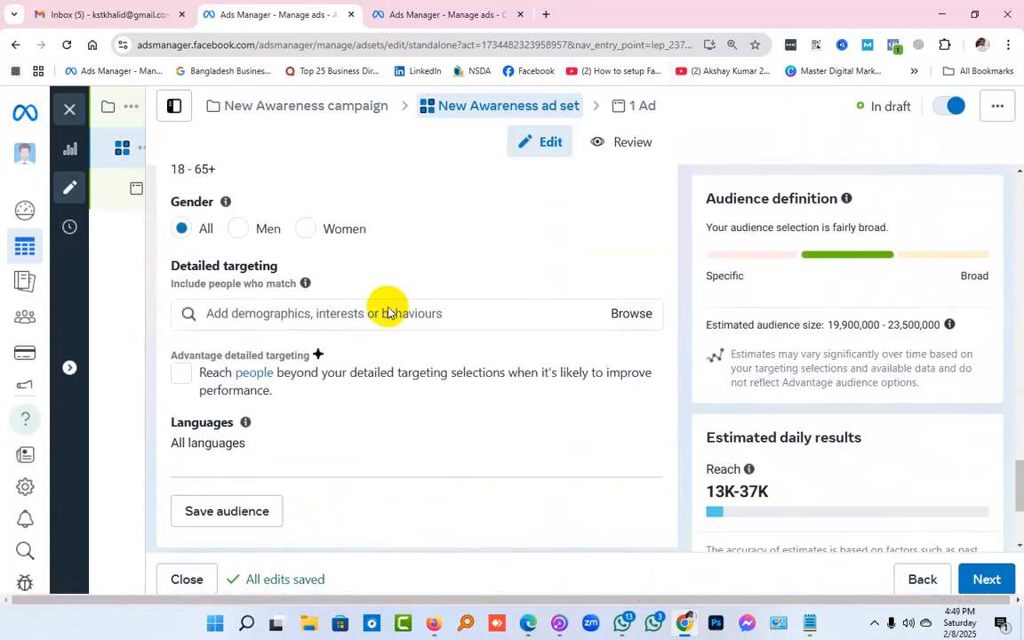
pyautogui.click(388, 311)
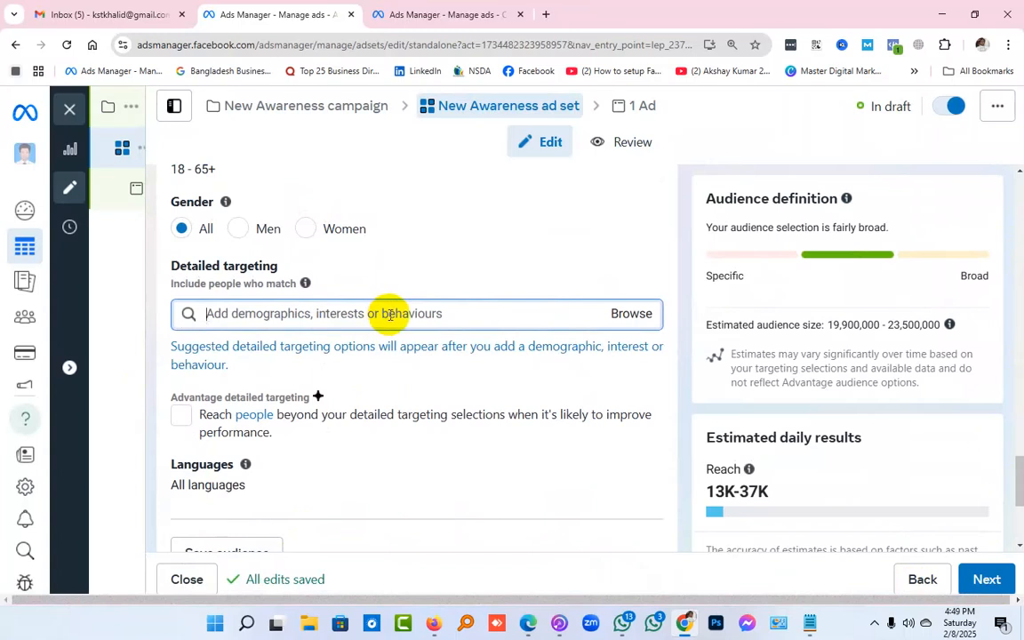
pyautogui.write('iphone16')
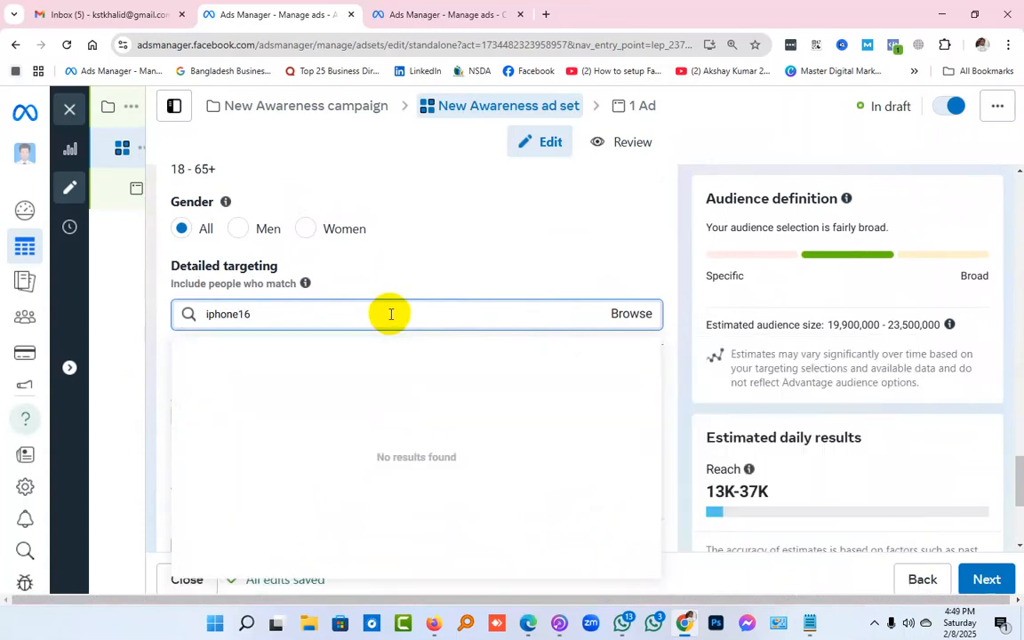
pyautogui.doubleClick(240, 315)
pyautogui.press('BackSpace')
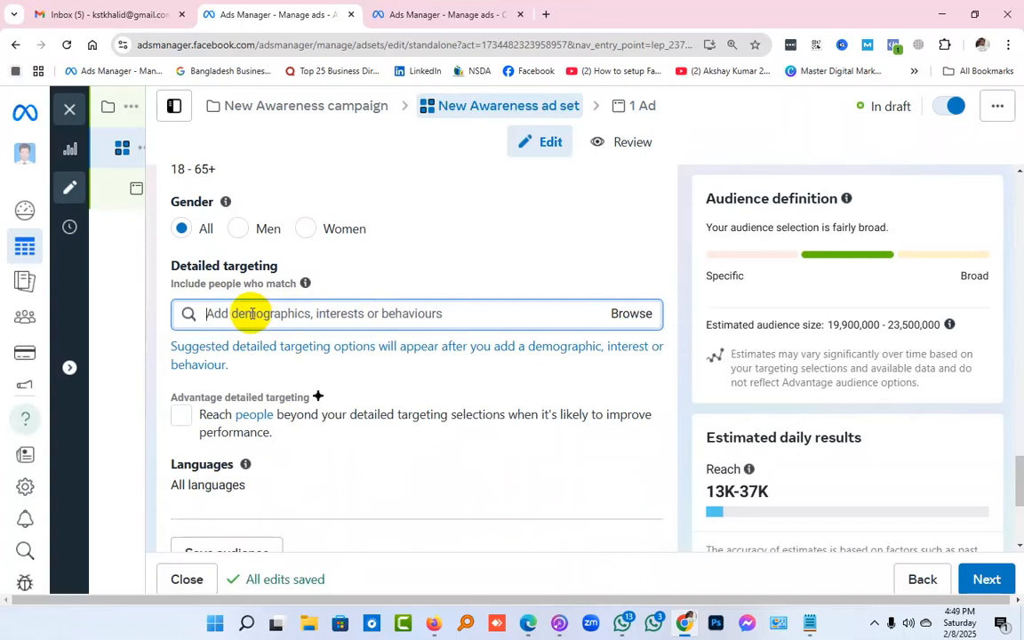
# Search detailed targeting for "iphone 16" and look through the suggested device-owner and mobile-access behaviours
pyautogui.write('iphone 16')
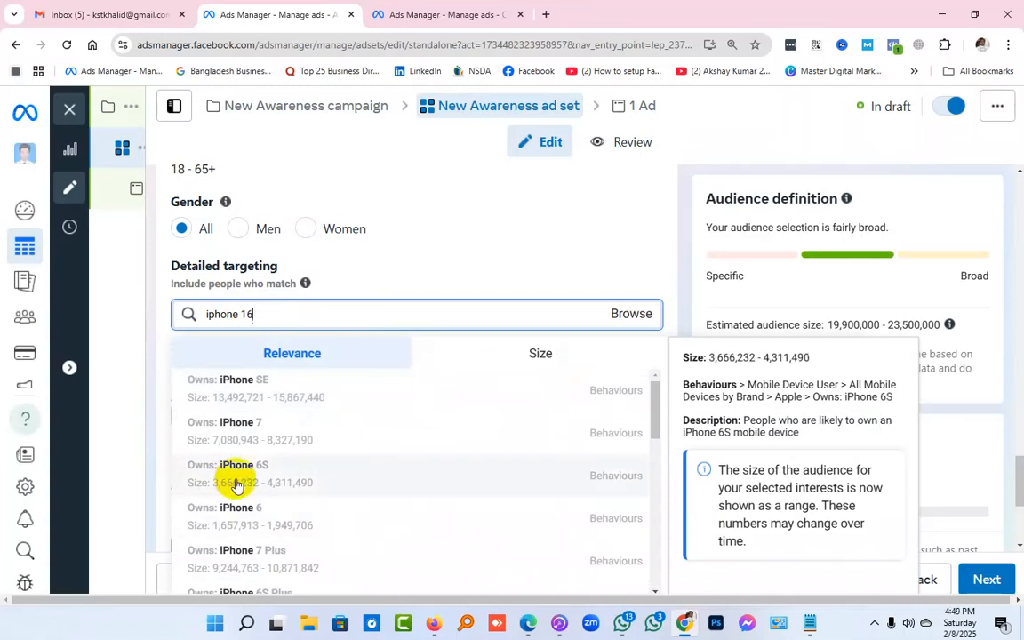
pyautogui.scroll(-4, 268, 471)
pyautogui.scroll(-1, 301, 482)
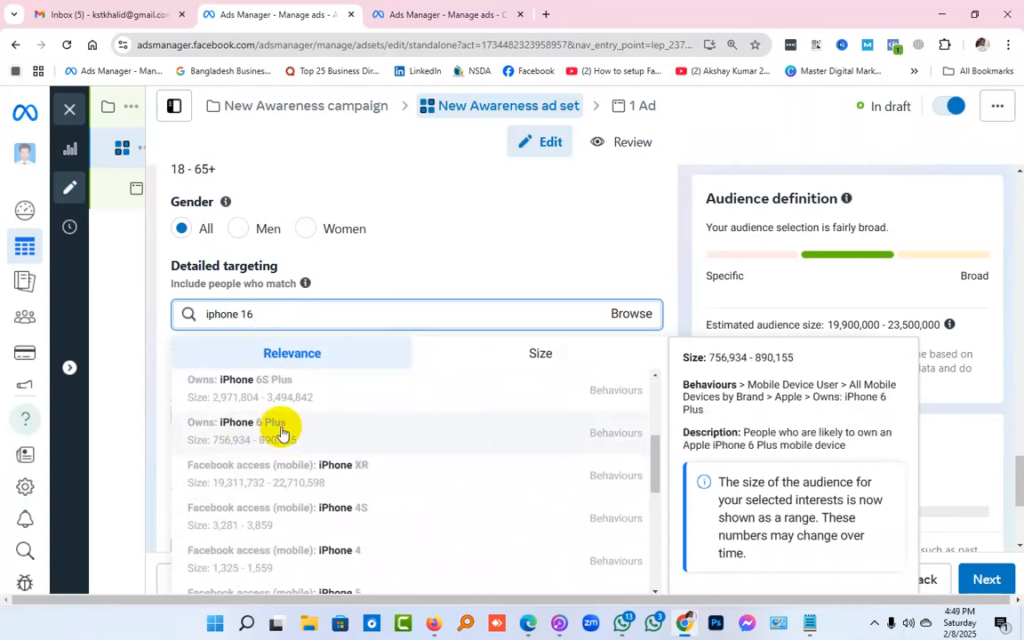
pyautogui.scroll(-3, 281, 431)
pyautogui.scroll(-5, 281, 433)
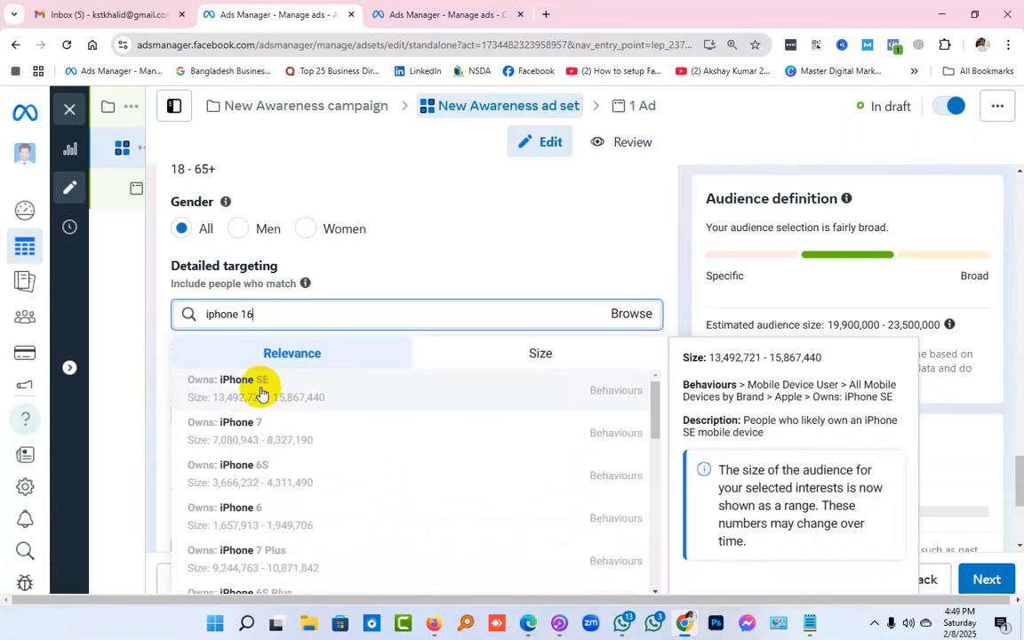
# Clear the "iphone 16" term and search detailed targeting for "iphone" again
pyautogui.click(251, 314)
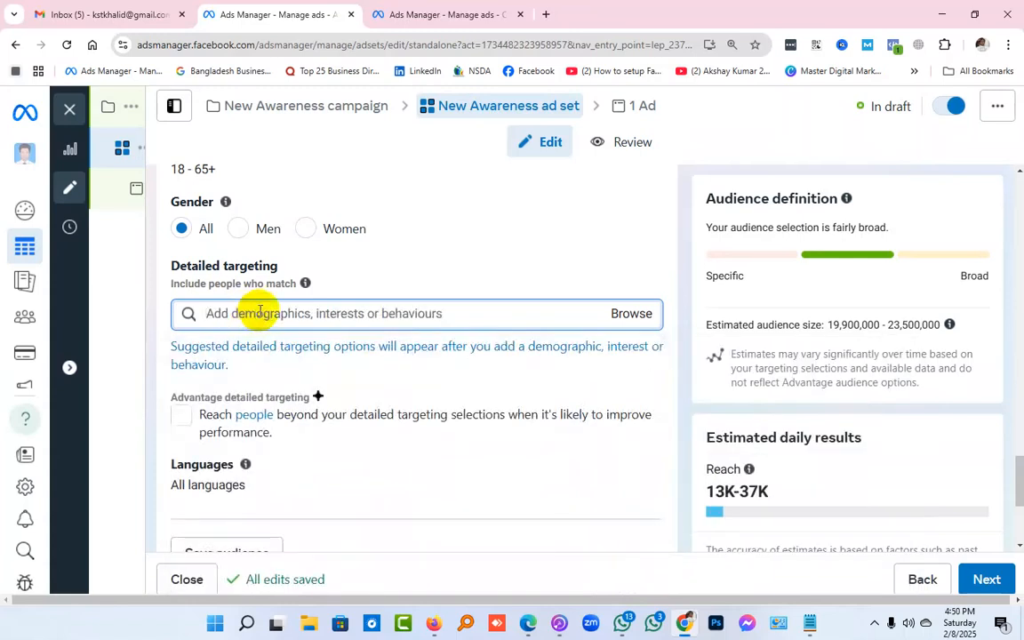
pyautogui.write('5')
pyautogui.press('BackSpace')
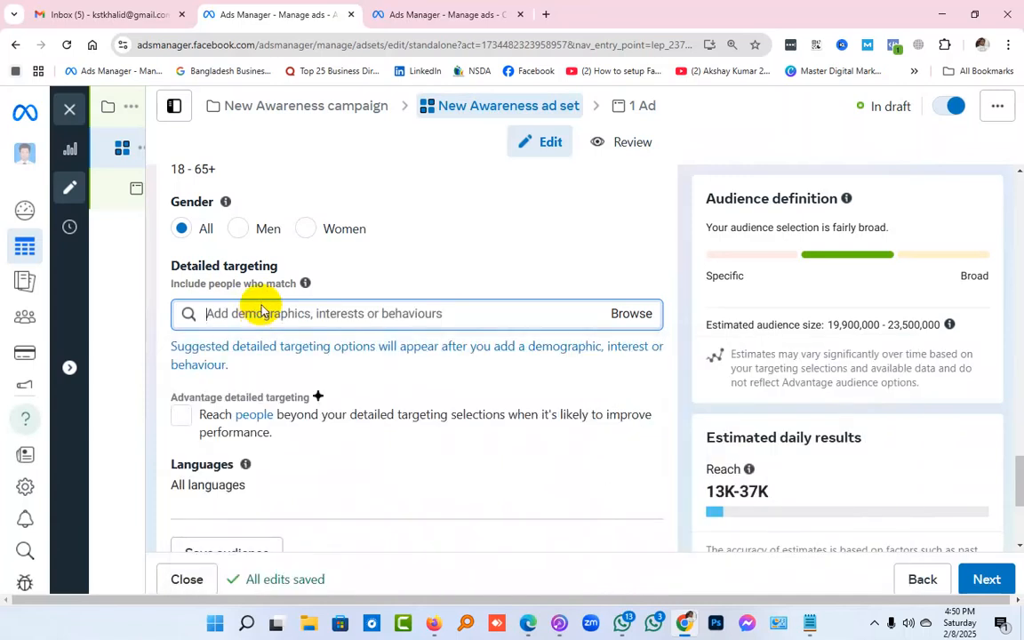
pyautogui.write('iph')
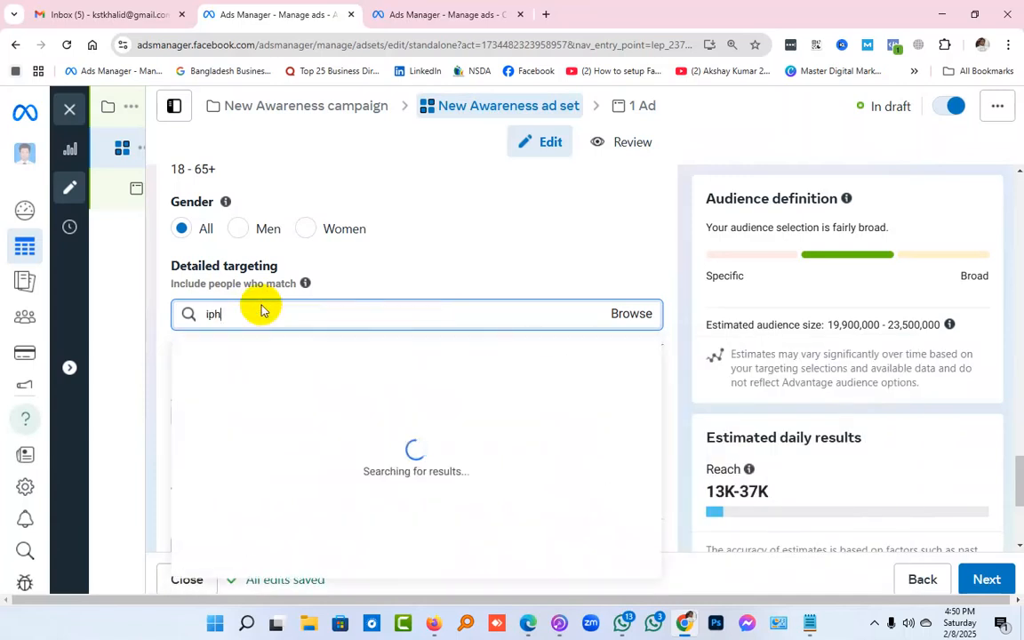
pyautogui.write('one')
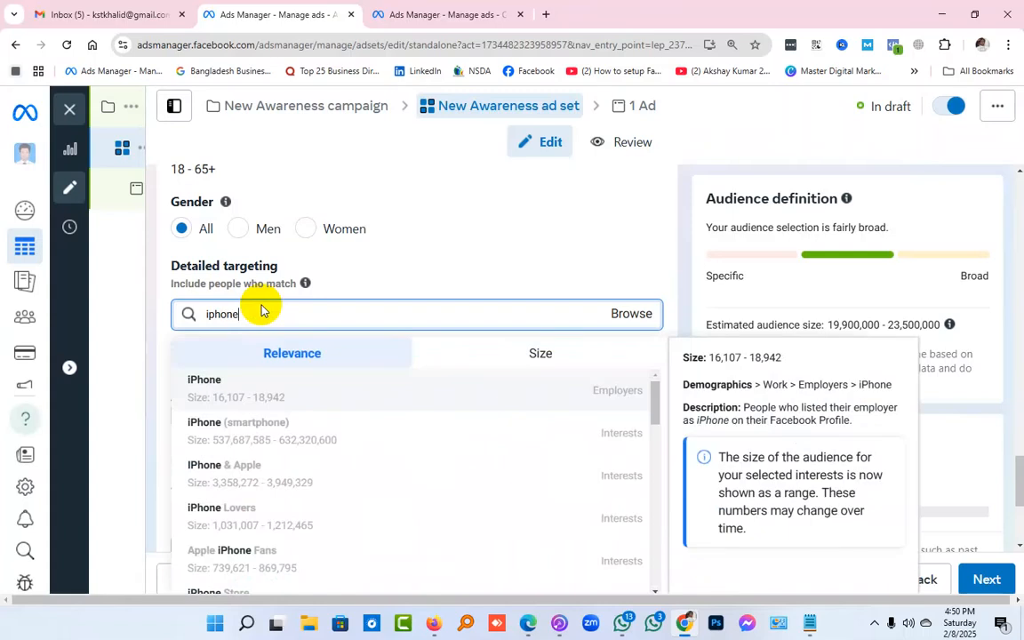
pyautogui.write(' 15')
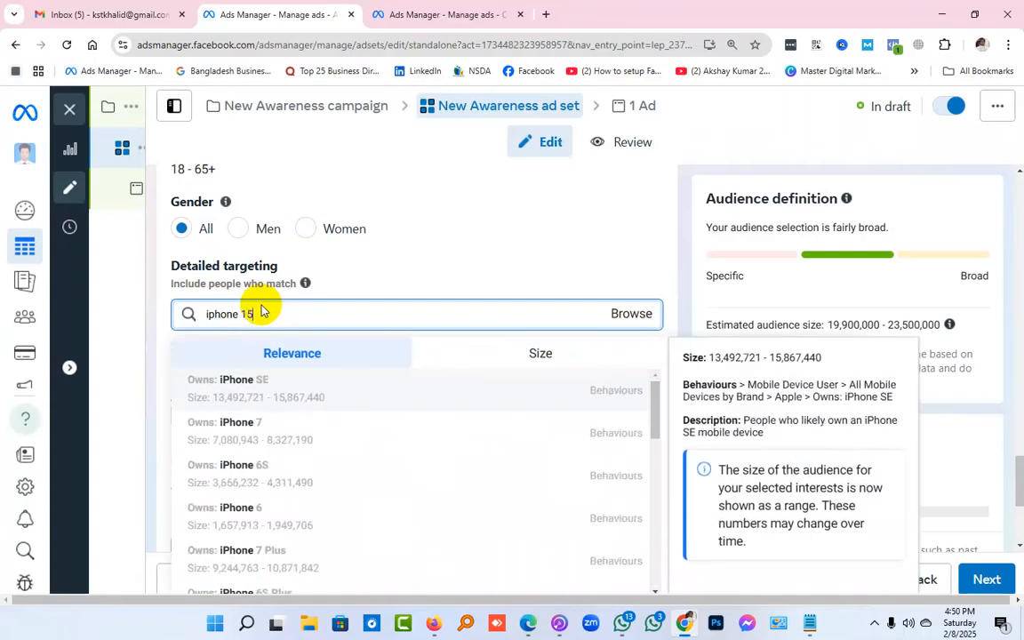
# Search detailed targeting for "iphone 15", look through the suggested iPhone owner and mobile-access behaviours, and clear the term
pyautogui.scroll(-2, 259, 409)
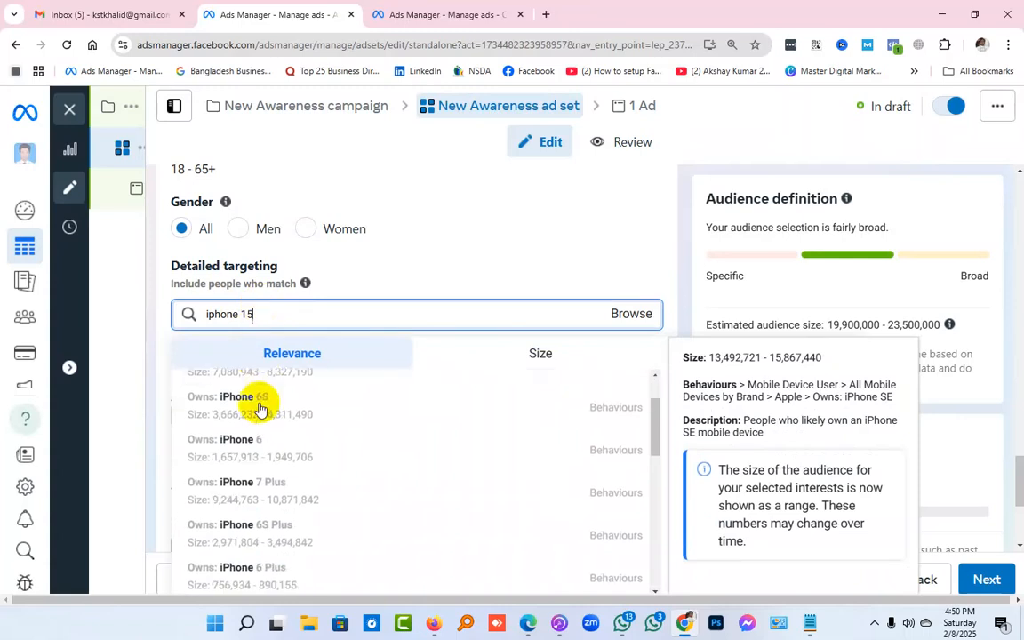
pyautogui.scroll(-1, 259, 409)
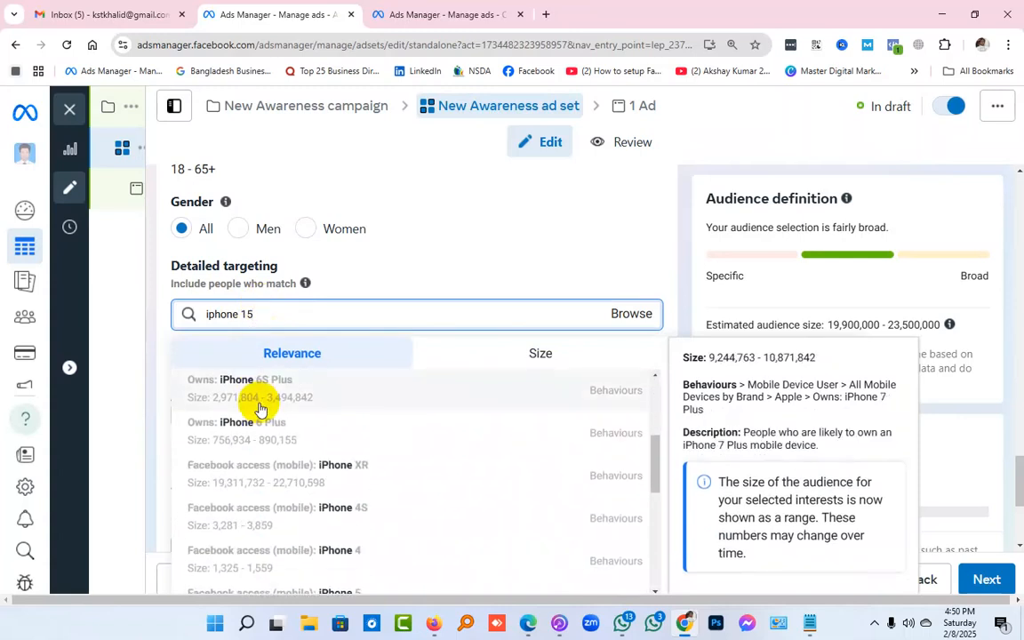
pyautogui.scroll(-1, 259, 409)
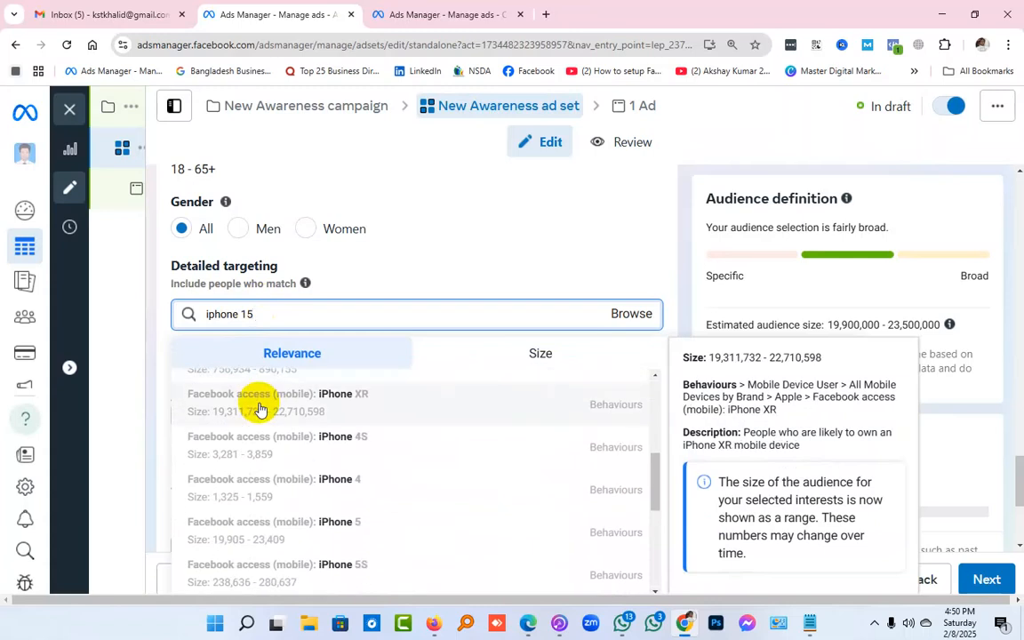
pyautogui.scroll(-2, 260, 409)
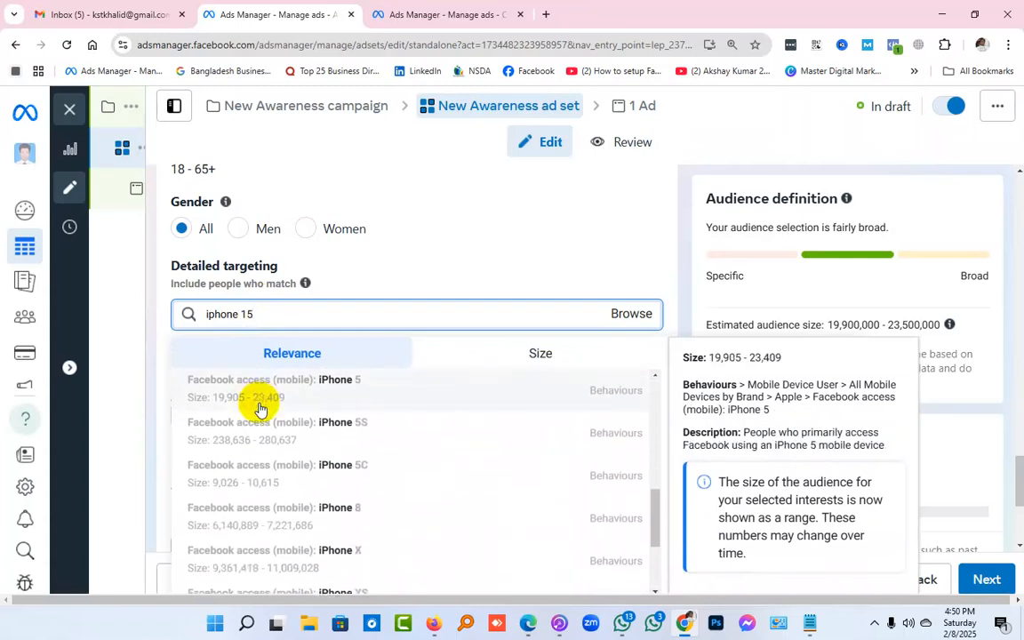
pyautogui.scroll(-2, 260, 409)
pyautogui.scroll(-1, 260, 409)
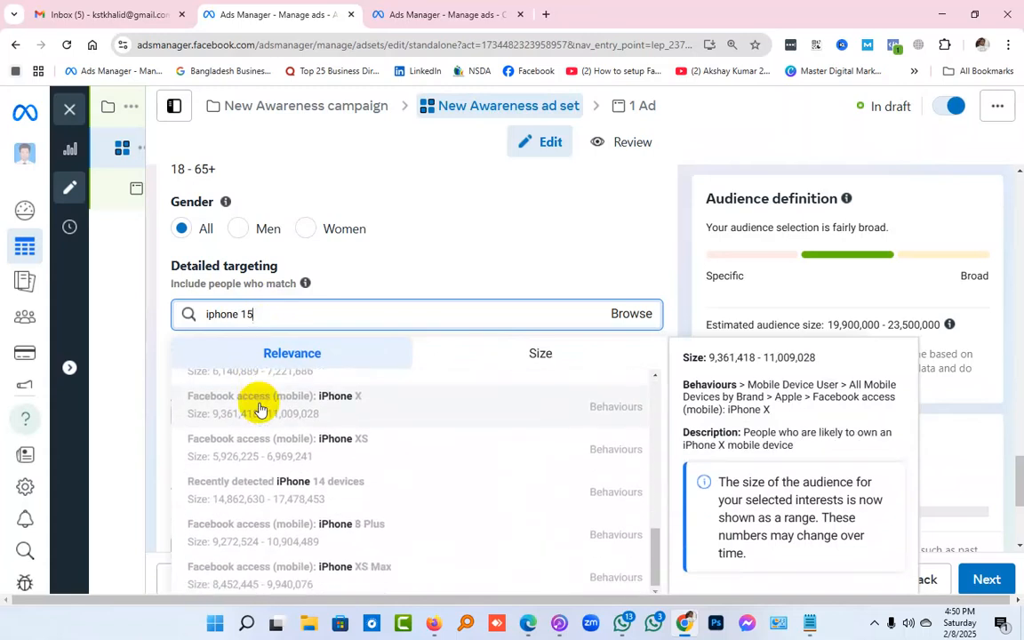
pyautogui.scroll(8, 260, 409)
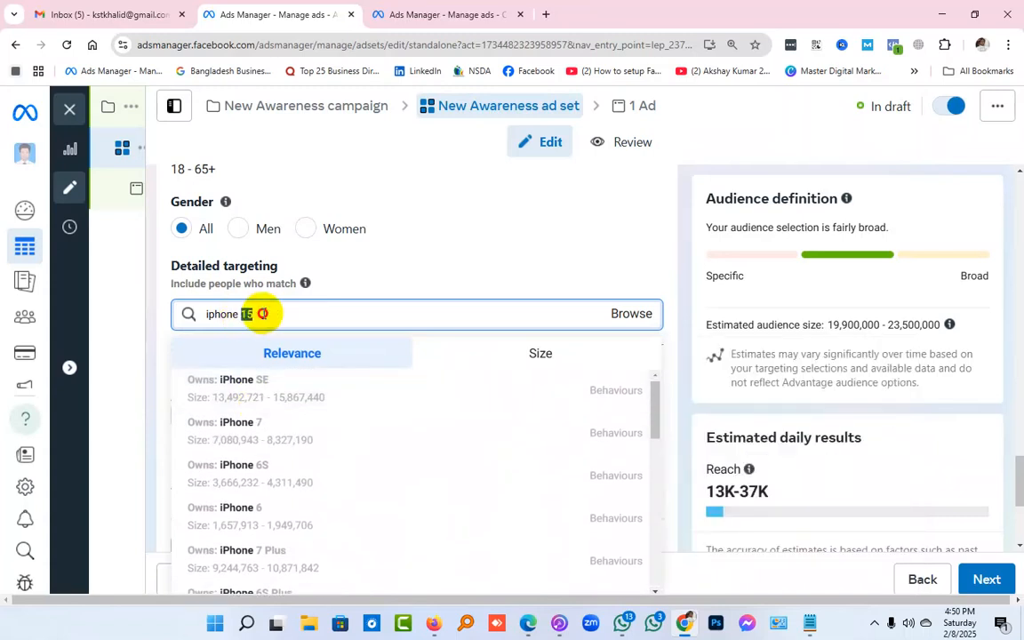
pyautogui.press('BackSpace')
pyautogui.press('BackSpace')
pyautogui.press('BackSpace')
pyautogui.press('BackSpace')
pyautogui.press('BackSpace')
pyautogui.press('BackSpace')
pyautogui.press('BackSpace')
pyautogui.press('BackSpace')
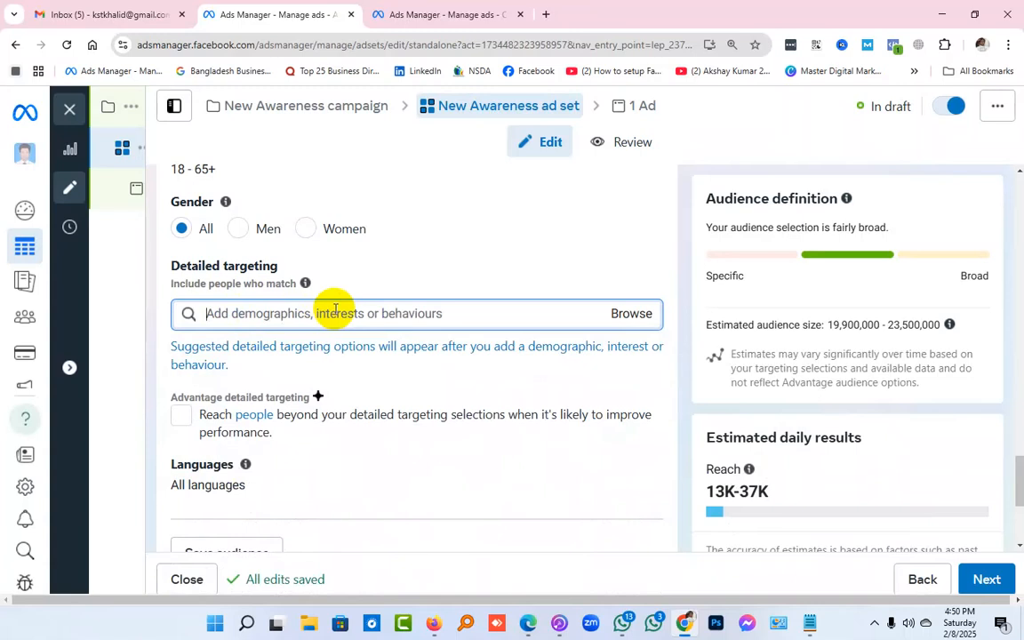
# Search detailed targeting for "iphone", examine the suggested employers, interests and device behaviours, and close the suggestions
pyautogui.write('iphone')
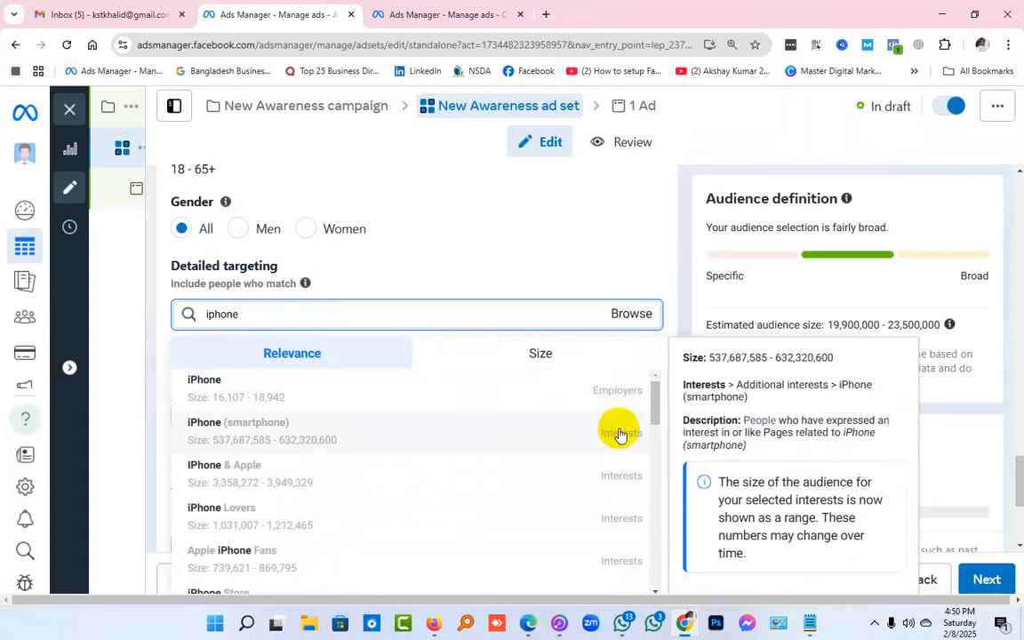
pyautogui.scroll(-5, 620, 436)
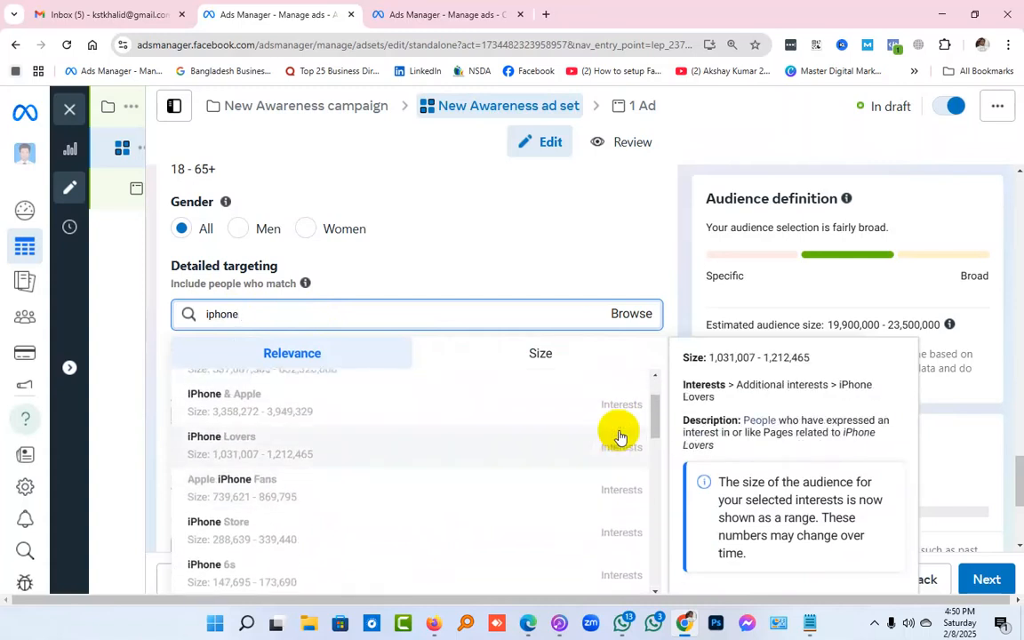
pyautogui.scroll(-2, 618, 433)
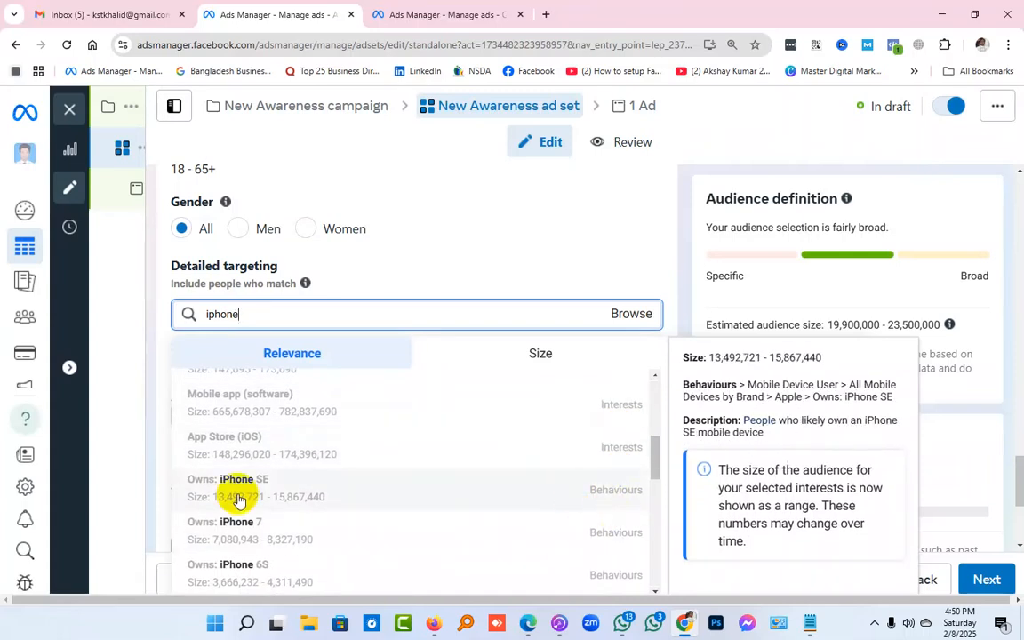
pyautogui.scroll(-3, 239, 500)
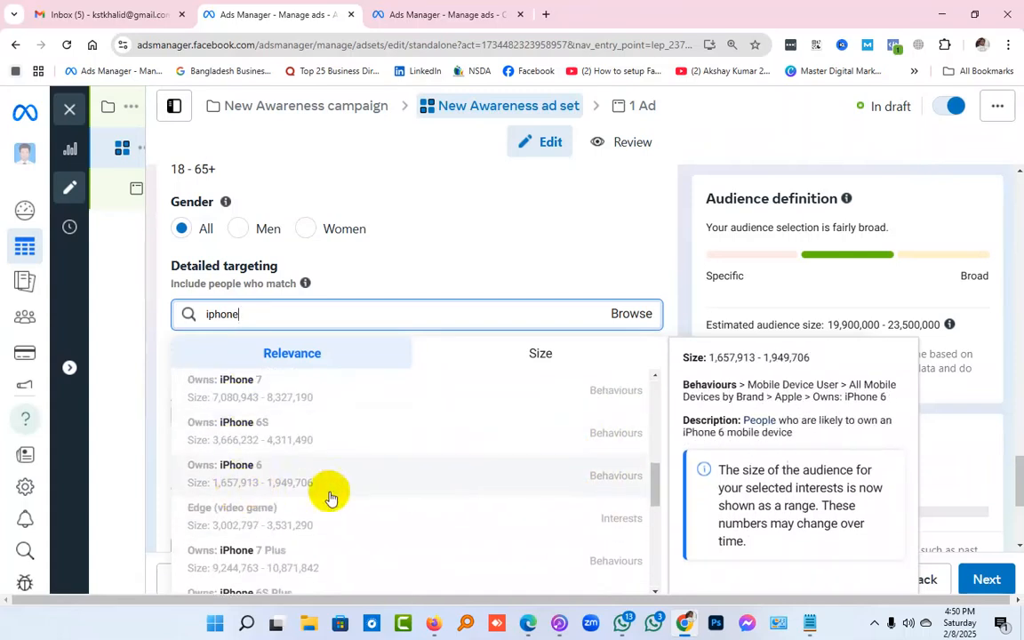
pyautogui.scroll(-3, 267, 508)
pyautogui.scroll(-5, 338, 509)
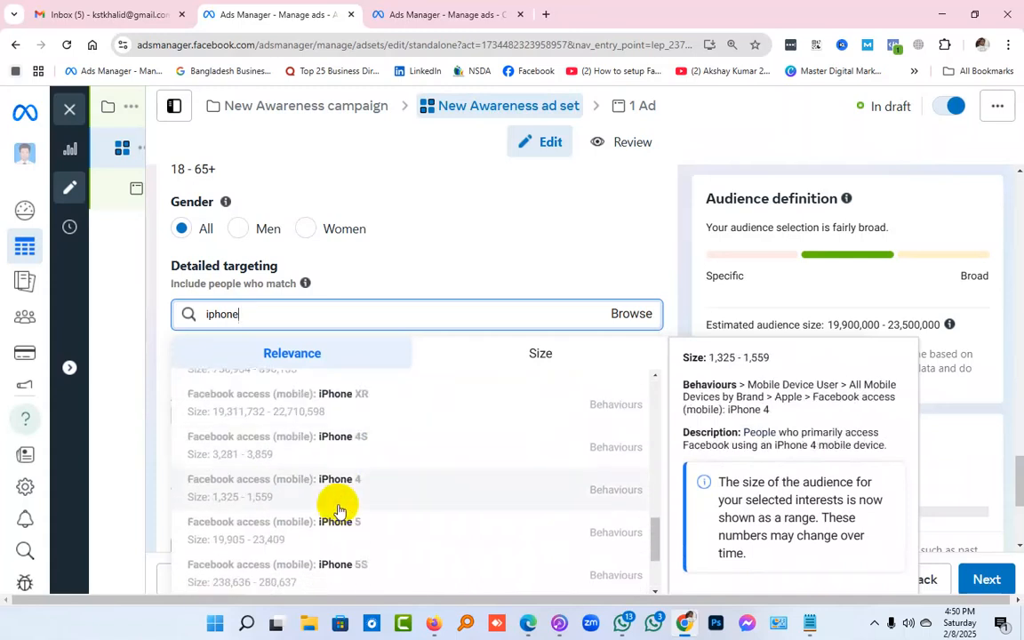
pyautogui.scroll(-3, 338, 511)
pyautogui.click(439, 268)
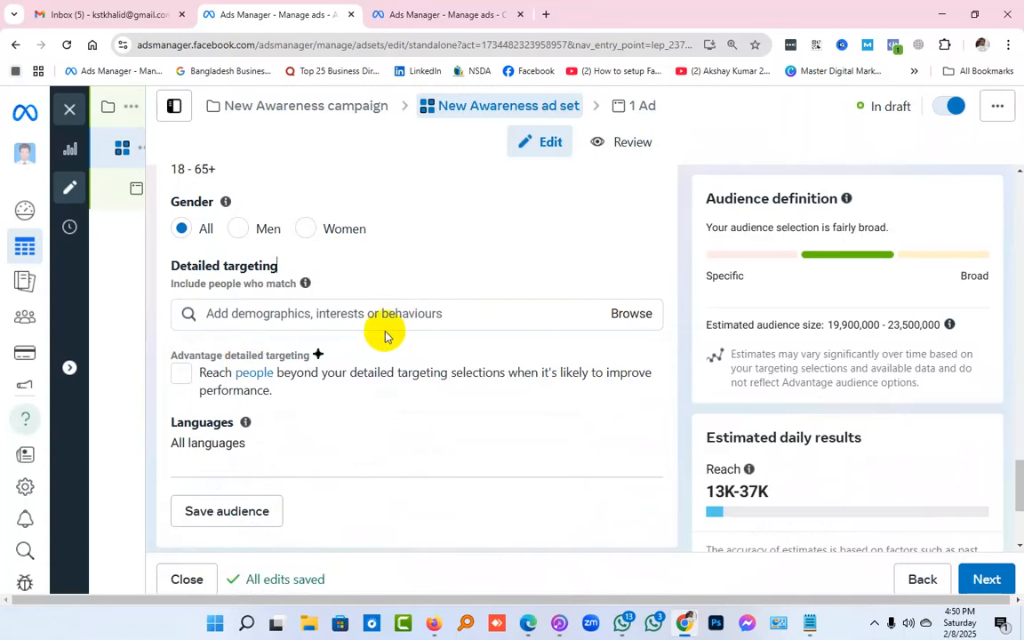
# Review the ad set's audience settings, from locations, age and gender to detailed targeting and languages
pyautogui.scroll(-2, 385, 334)
pyautogui.moveTo(646, 429)
pyautogui.scroll(1, 646, 428)
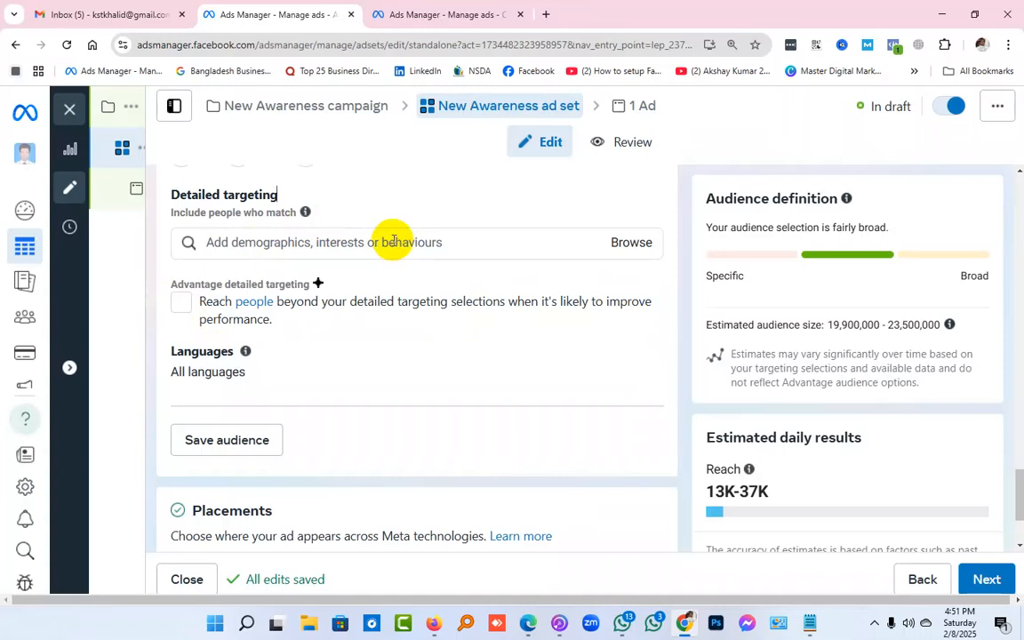
pyautogui.scroll(-2, 389, 298)
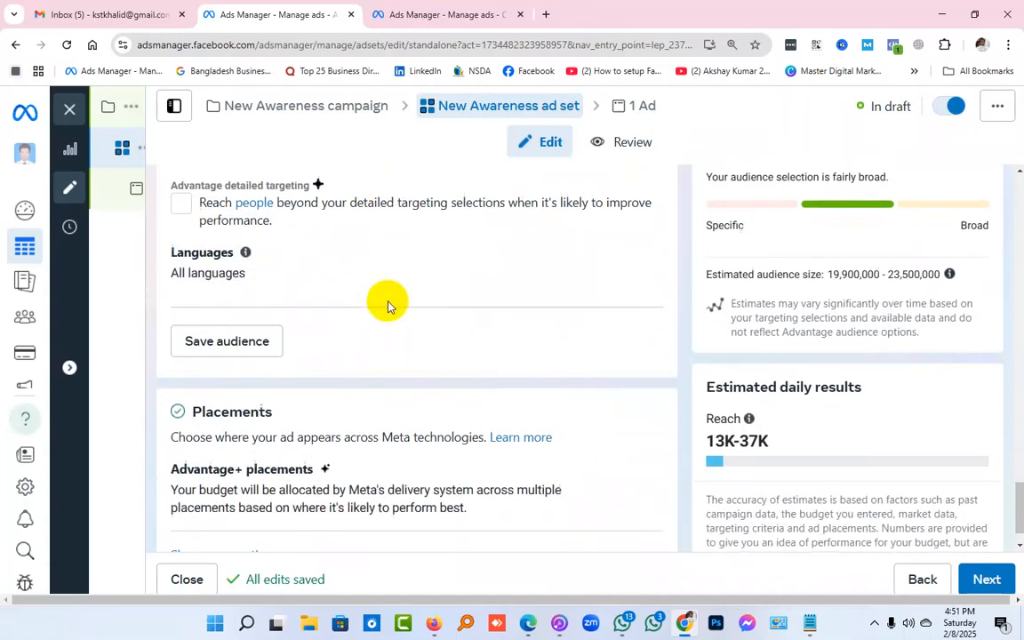
pyautogui.scroll(3, 388, 297)
pyautogui.scroll(6, 386, 307)
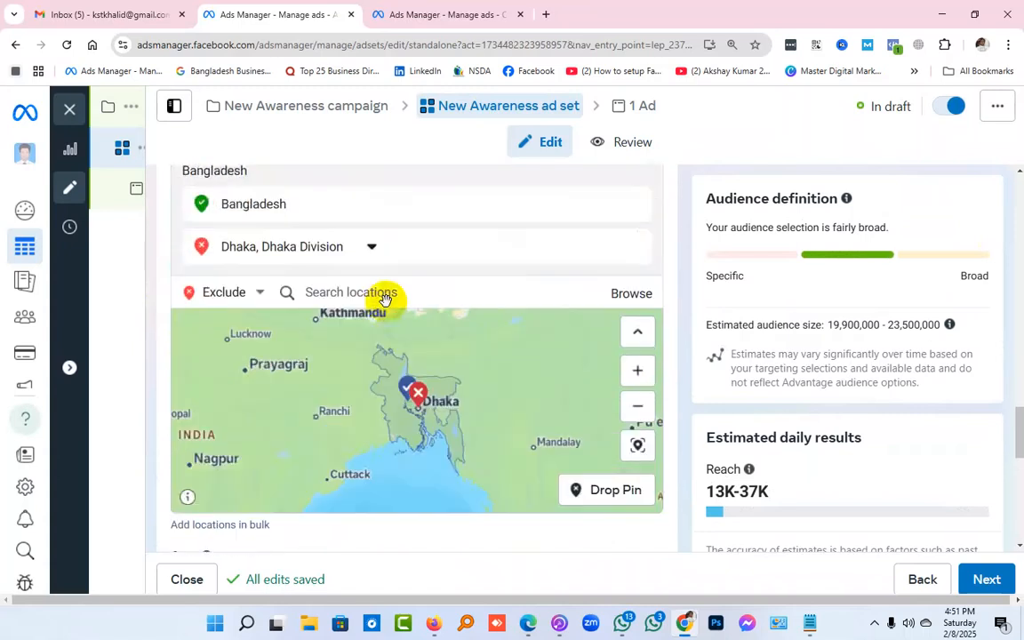
pyautogui.scroll(-3, 387, 303)
pyautogui.scroll(-3, 389, 300)
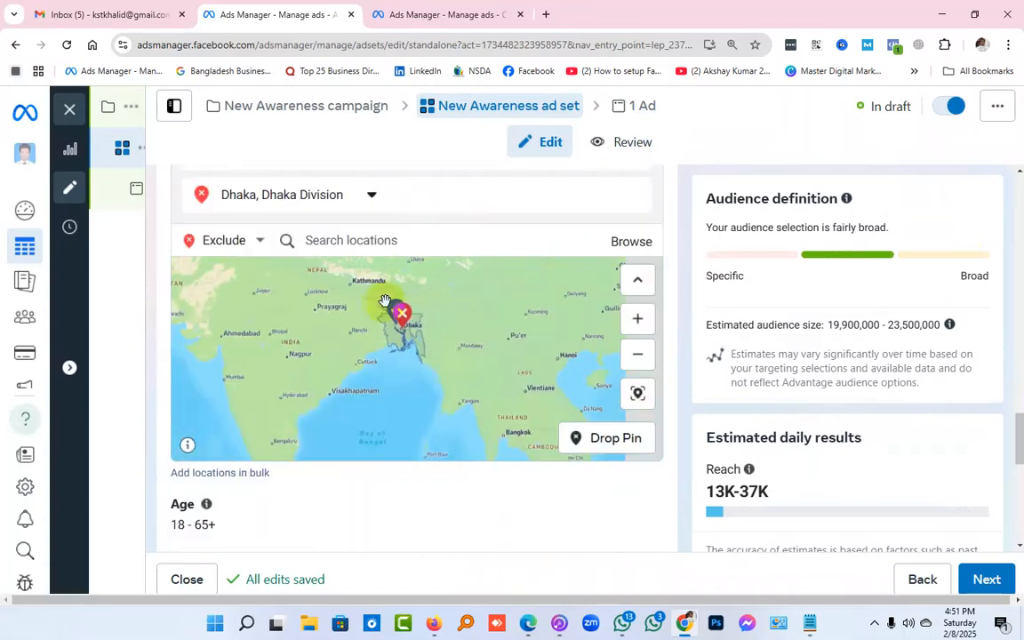
pyautogui.scroll(-3, 683, 339)
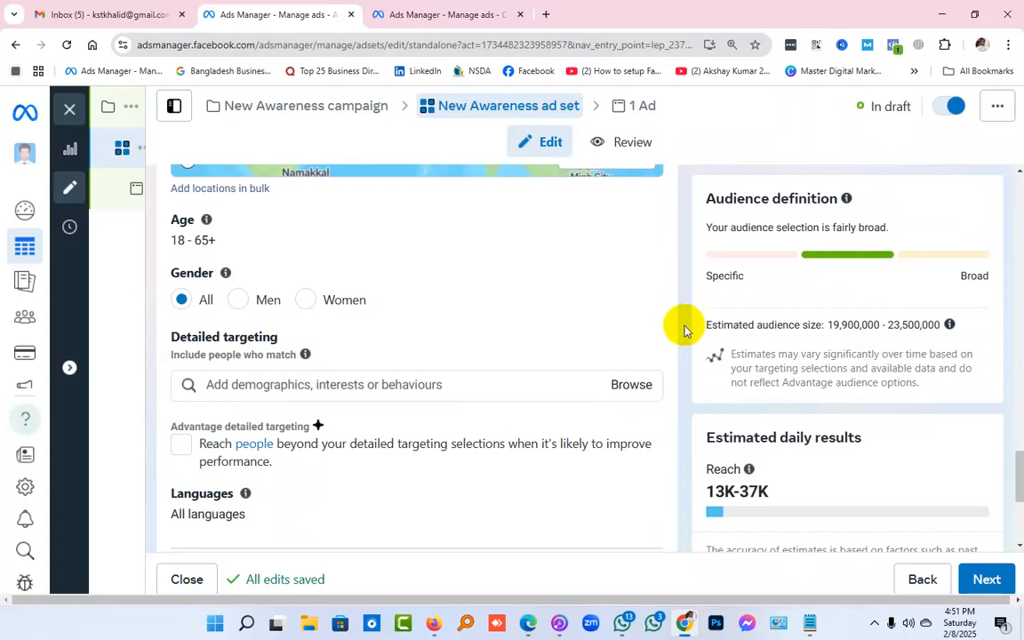
# Save the current audience under the name "fggfgfdgdf"
pyautogui.scroll(-3, 685, 307)
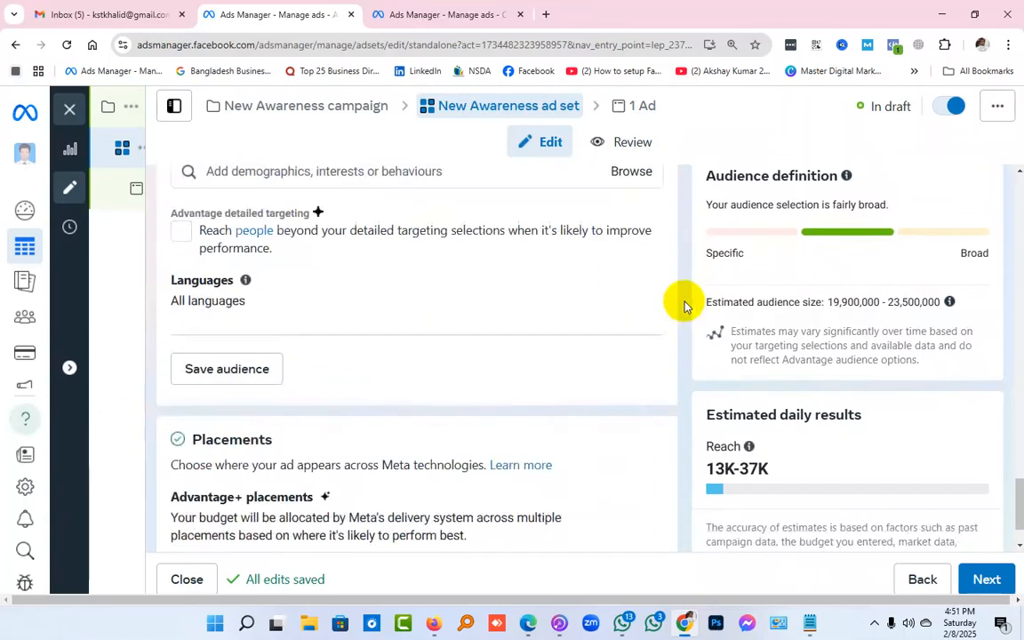
pyautogui.click(199, 378)
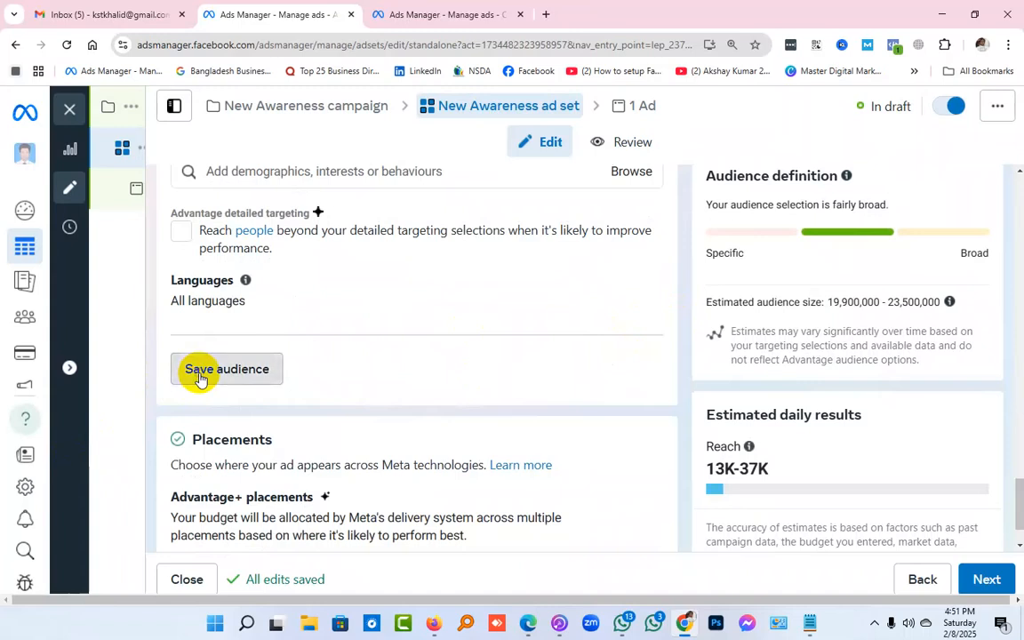
pyautogui.moveTo(376, 219); pyautogui.dragTo(172, 228)
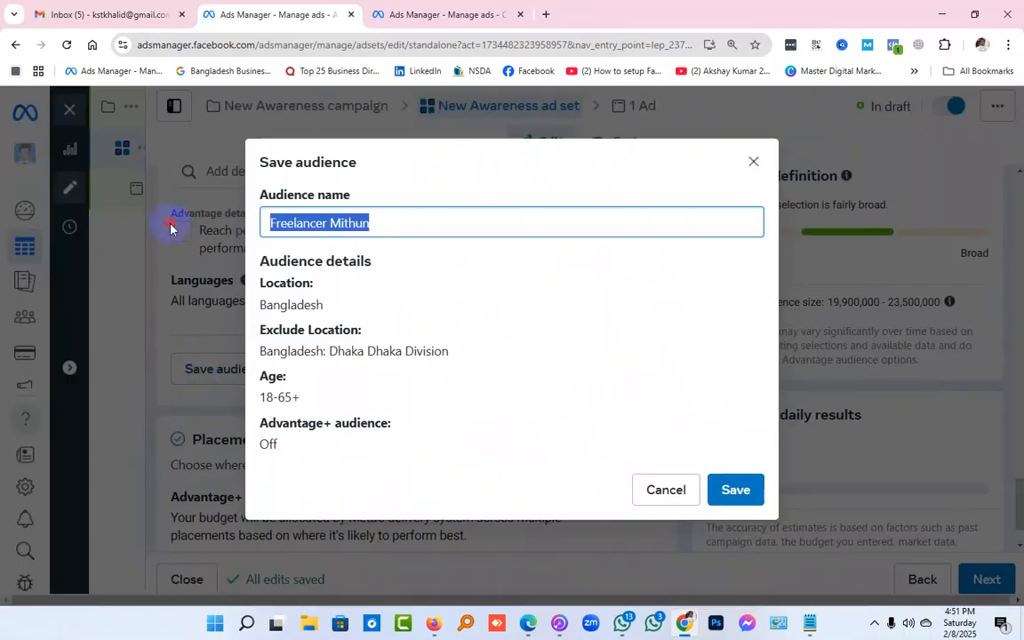
pyautogui.write('fggfgfdgdf')
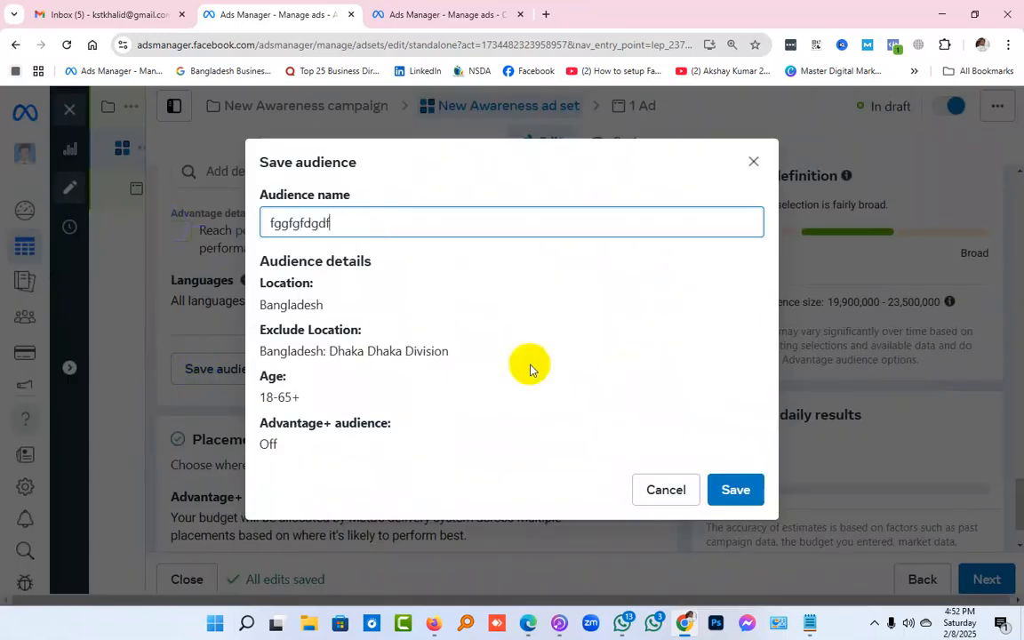
pyautogui.click(749, 490)
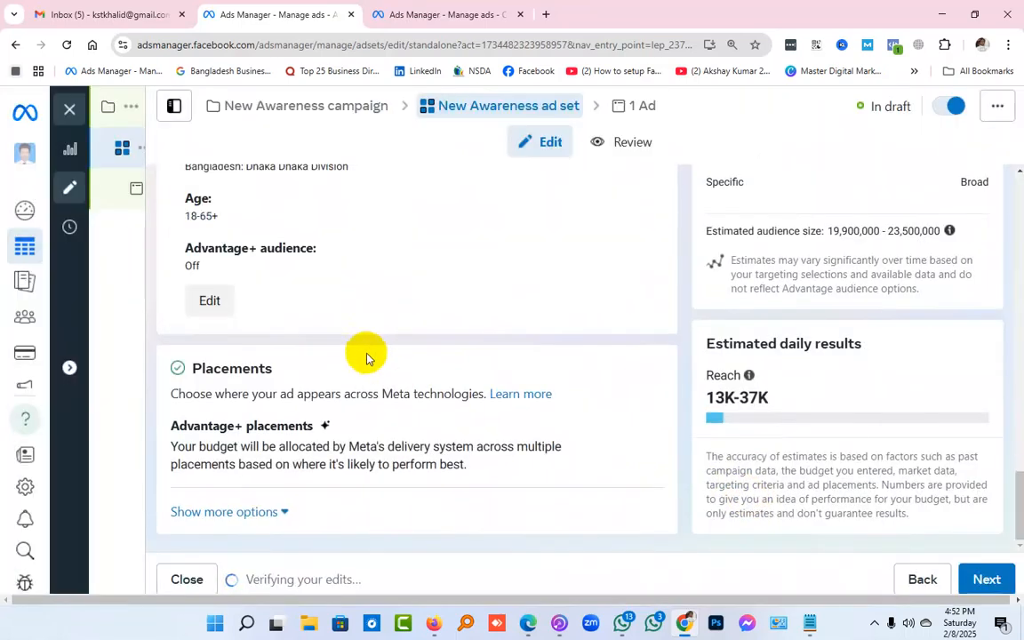
# Switch the ad set back to creating a new audience and open the list of saved audiences
pyautogui.scroll(1, 366, 365)
pyautogui.scroll(5, 363, 365)
pyautogui.scroll(-4, 361, 363)
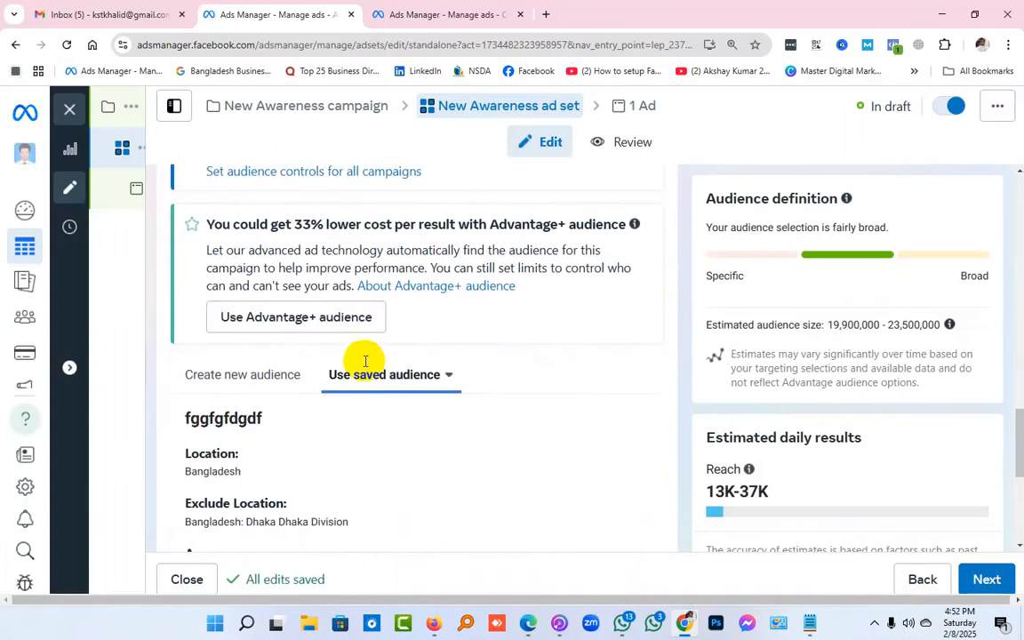
pyautogui.click(267, 237)
pyautogui.click(416, 238)
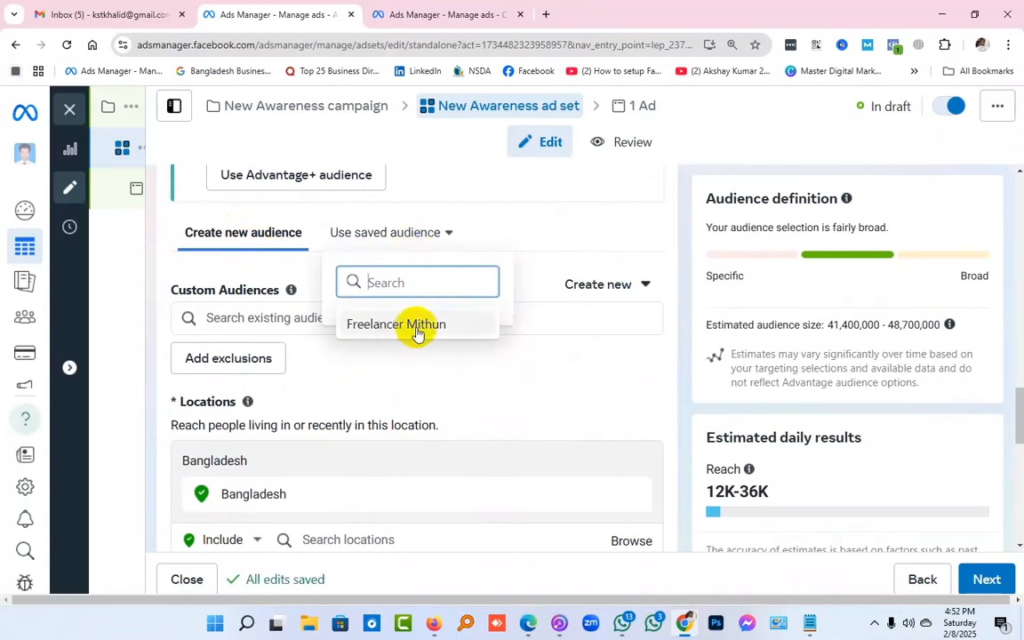
# Reload the page, reopen the saved audiences list and view the details of the "fggfgfdgdf" audience
pyautogui.click(67, 46)
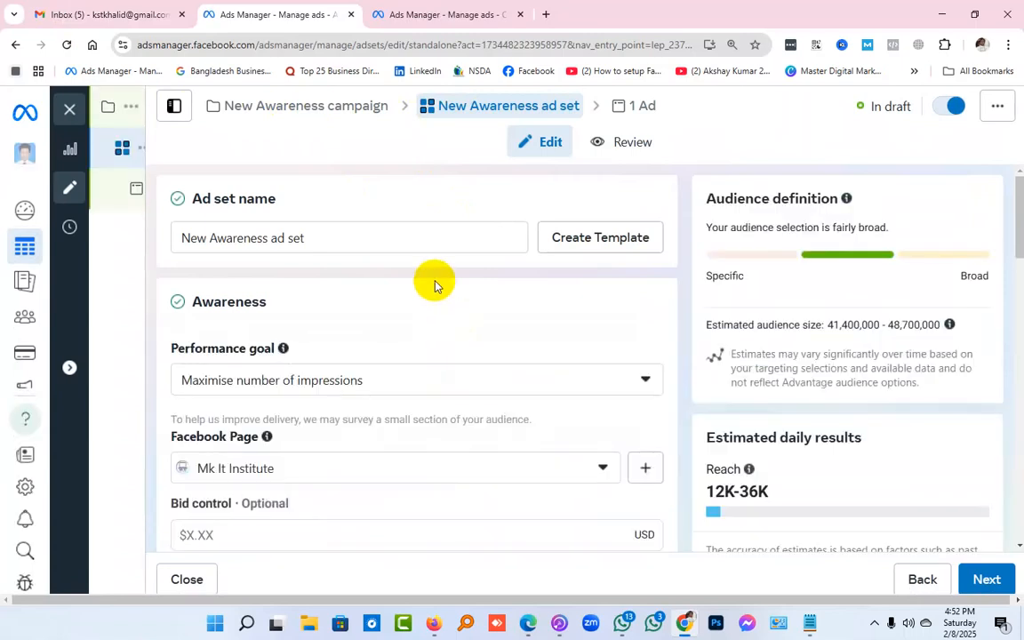
pyautogui.scroll(-7, 435, 285)
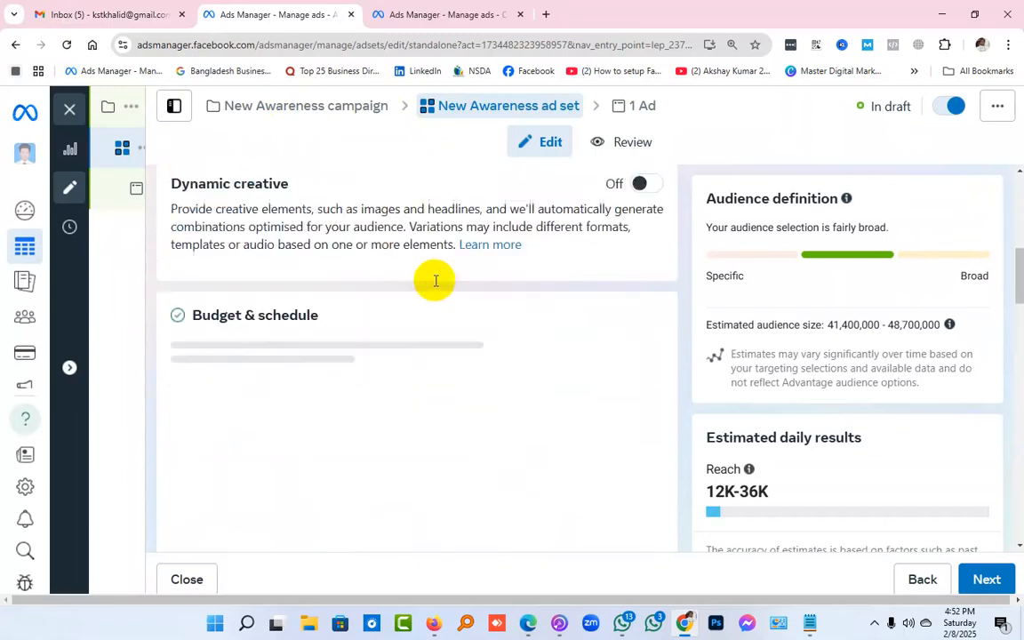
pyautogui.scroll(-4, 435, 286)
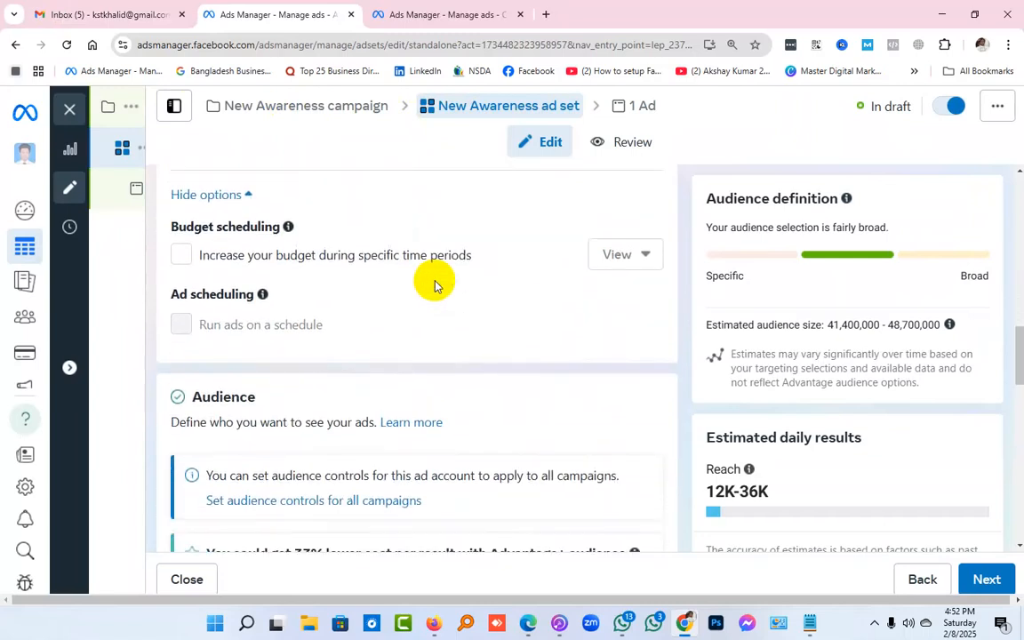
pyautogui.scroll(-5, 435, 286)
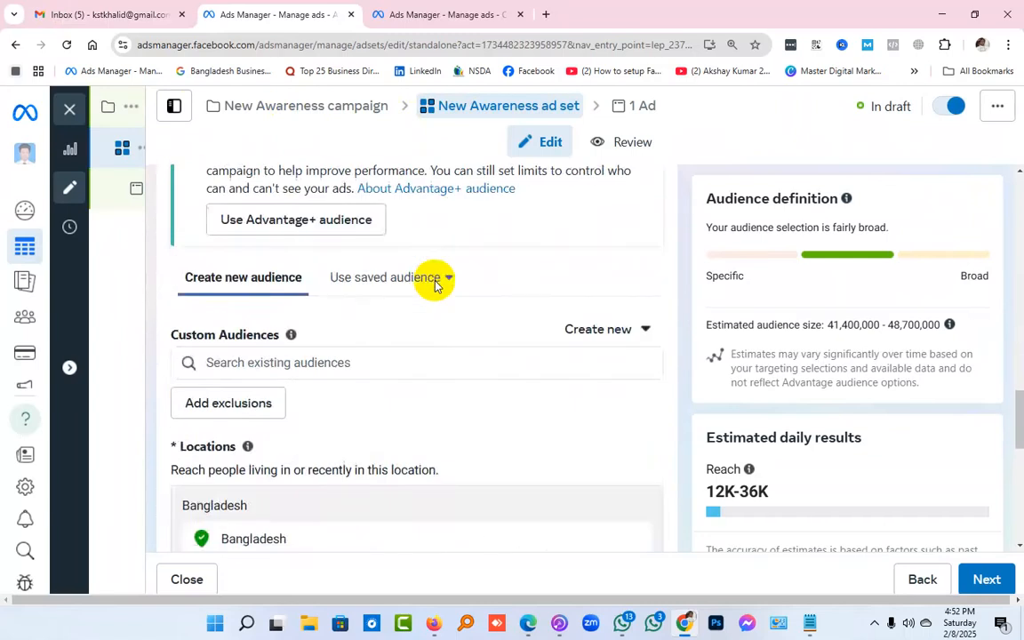
pyautogui.click(434, 285)
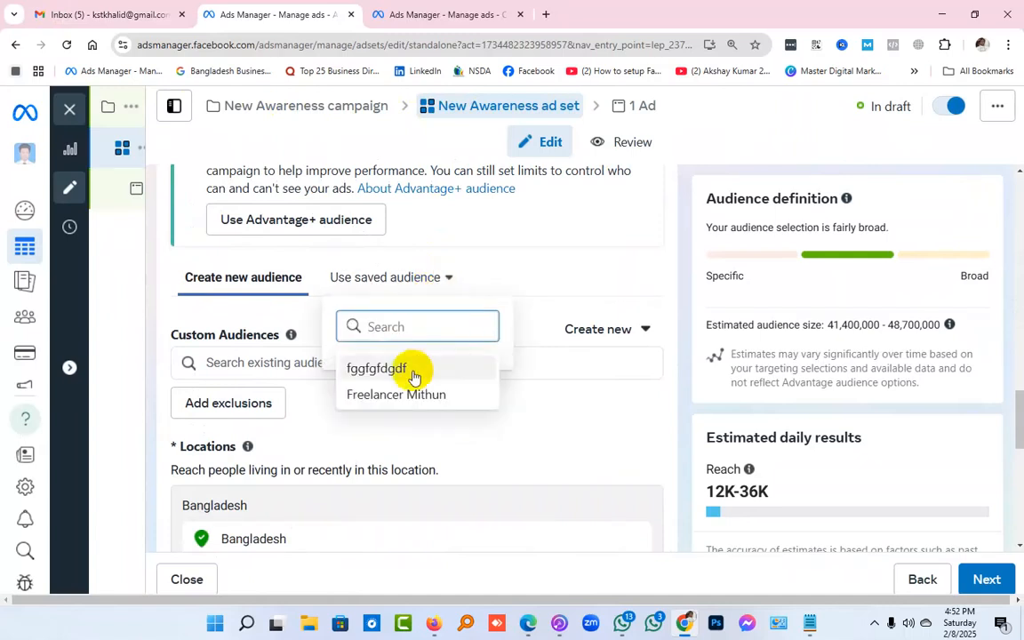
pyautogui.moveTo(414, 376)
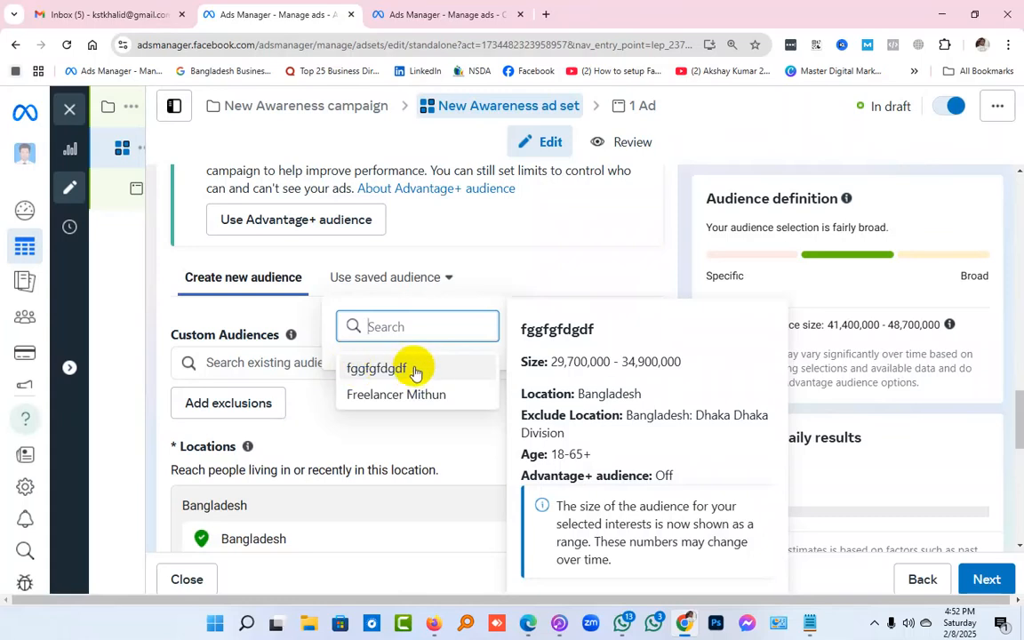
# Look over the new audience's age, gender, detailed targeting and language settings and the ad set's placements section
pyautogui.scroll(-5, 540, 262)
pyautogui.scroll(-2, 520, 313)
pyautogui.scroll(3, 519, 313)
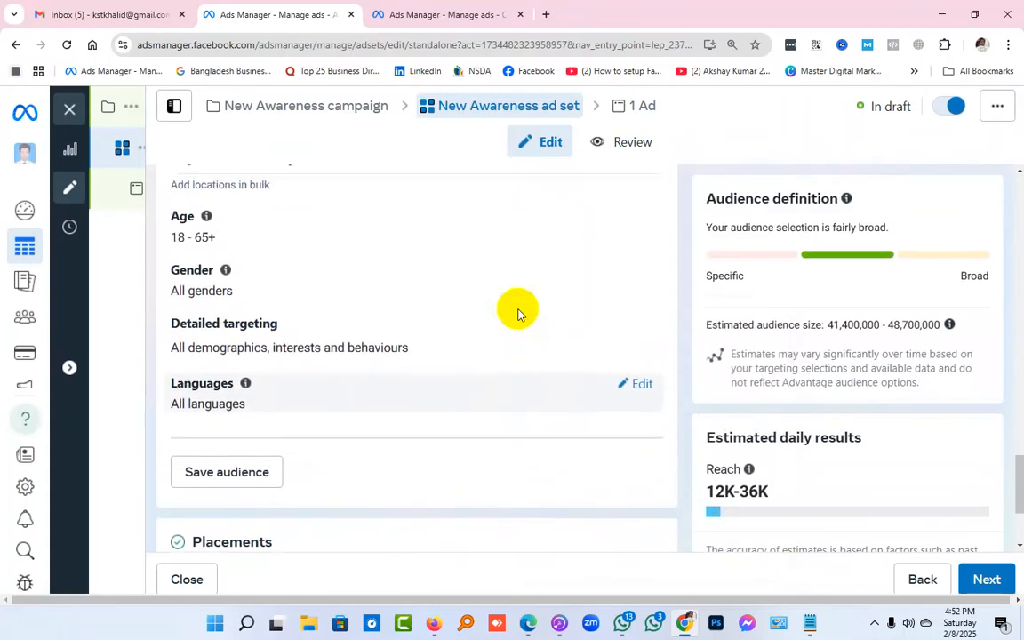
pyautogui.scroll(-3, 519, 313)
pyautogui.scroll(3, 518, 313)
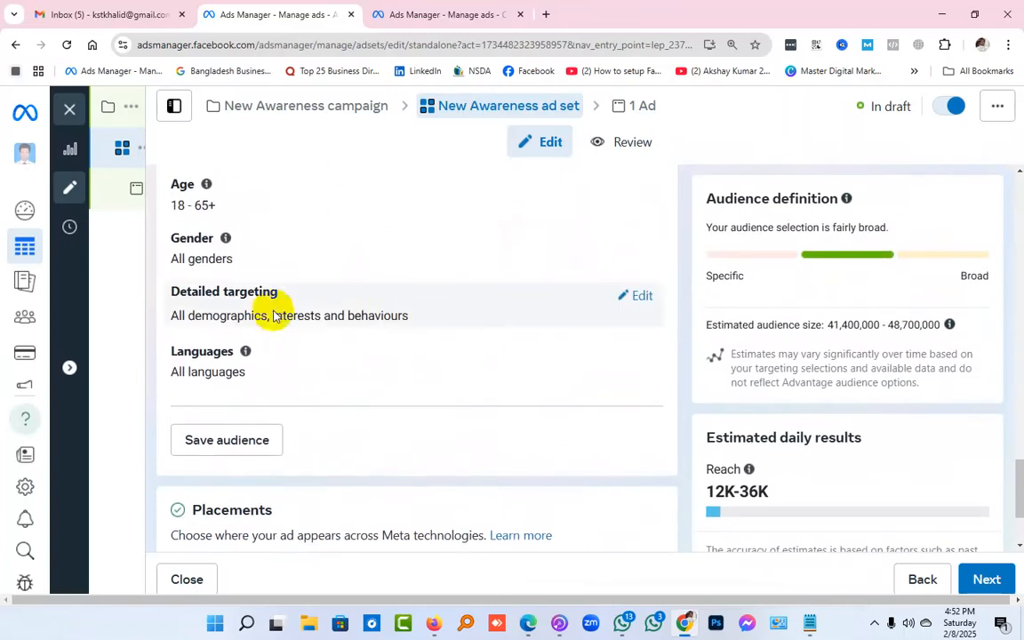
pyautogui.scroll(-2, 409, 325)
pyautogui.scroll(-1, 402, 331)
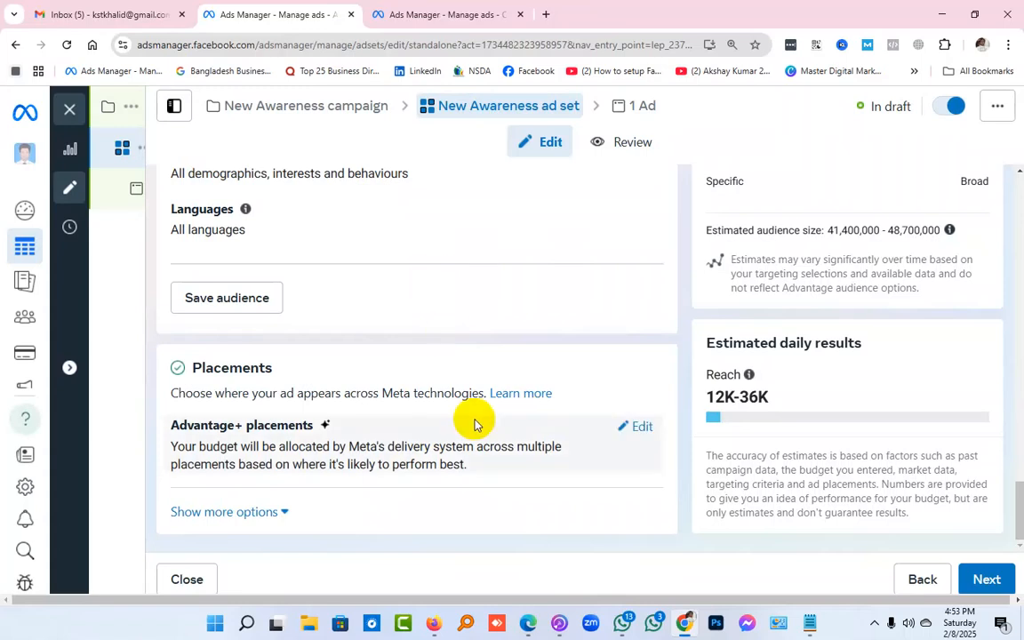
# Edit the ad set's placements and switch from Advantage+ placements to Manual placements
pyautogui.click(642, 426)
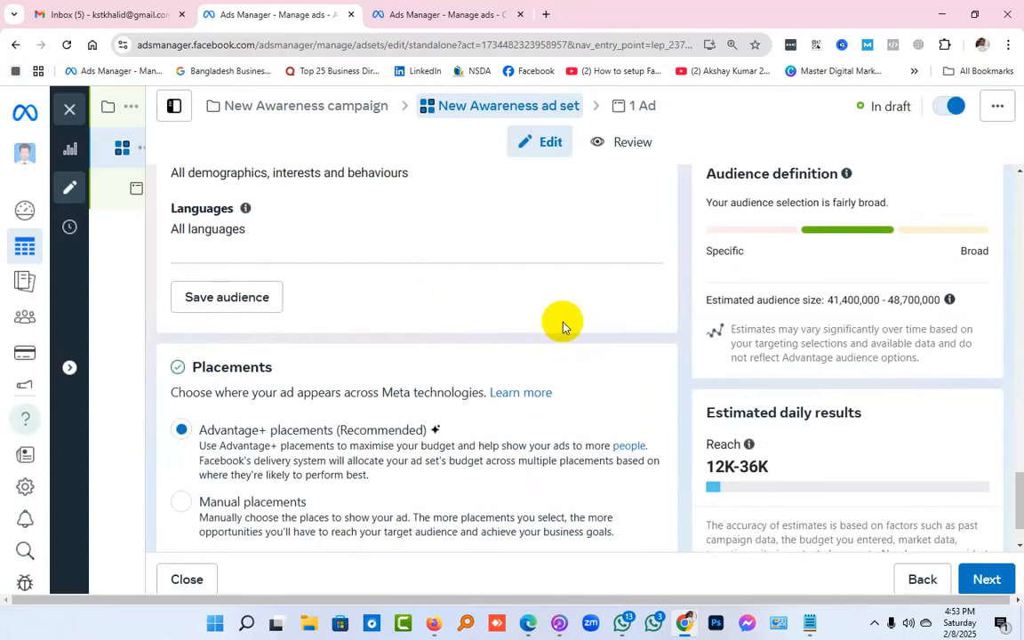
pyautogui.scroll(-1, 562, 328)
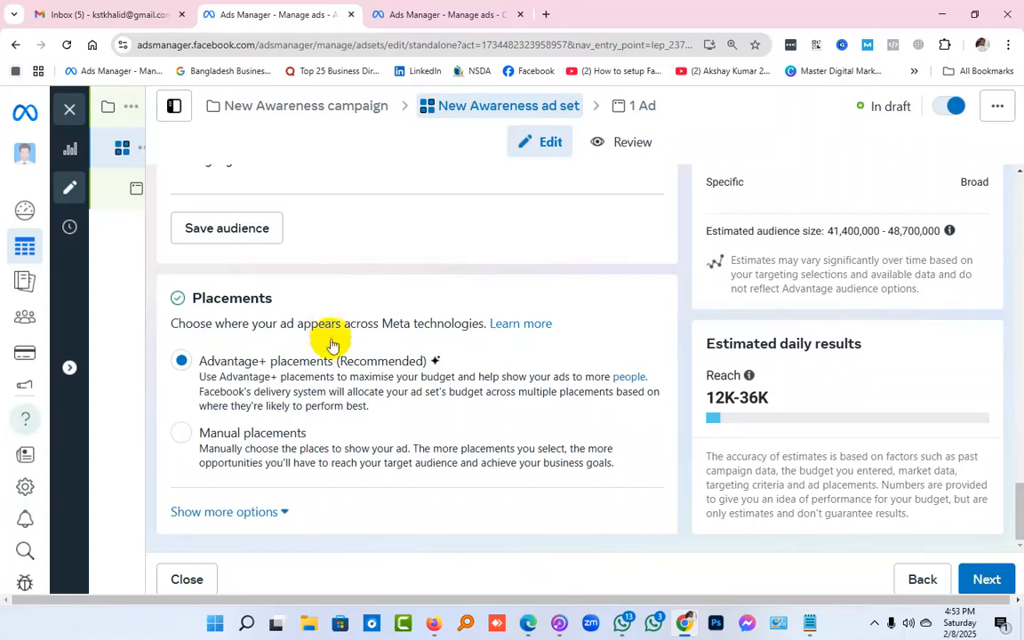
pyautogui.click(184, 436)
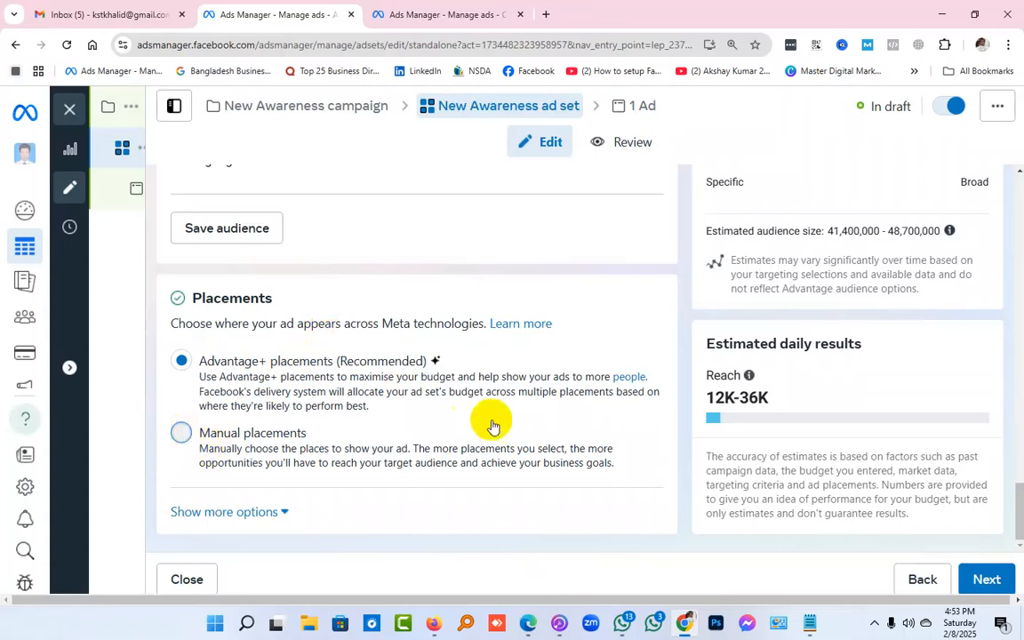
pyautogui.scroll(-2, 489, 423)
pyautogui.scroll(-2, 492, 425)
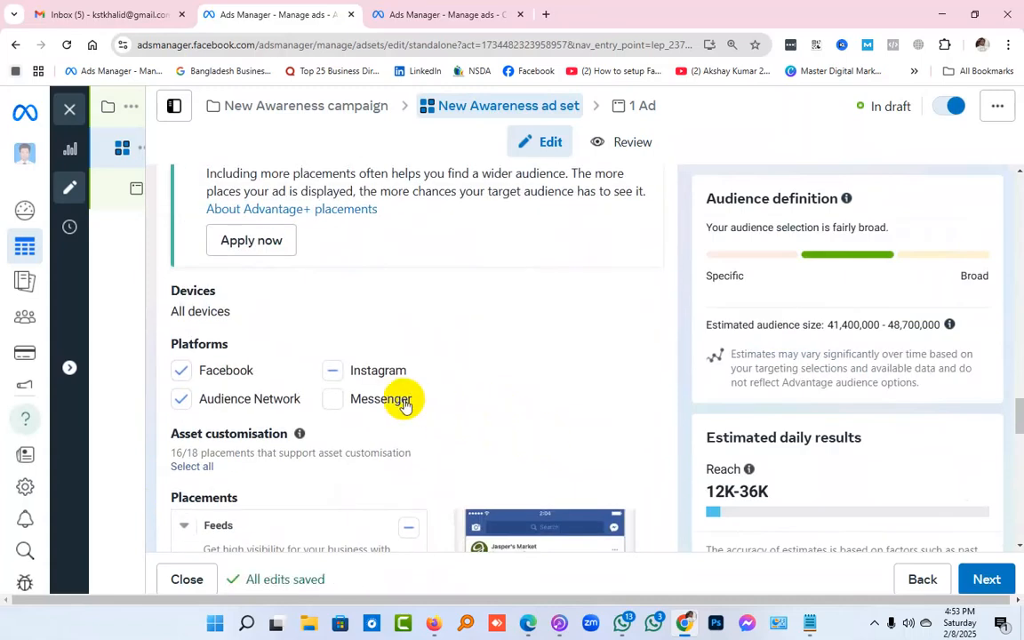
pyautogui.scroll(2, 405, 404)
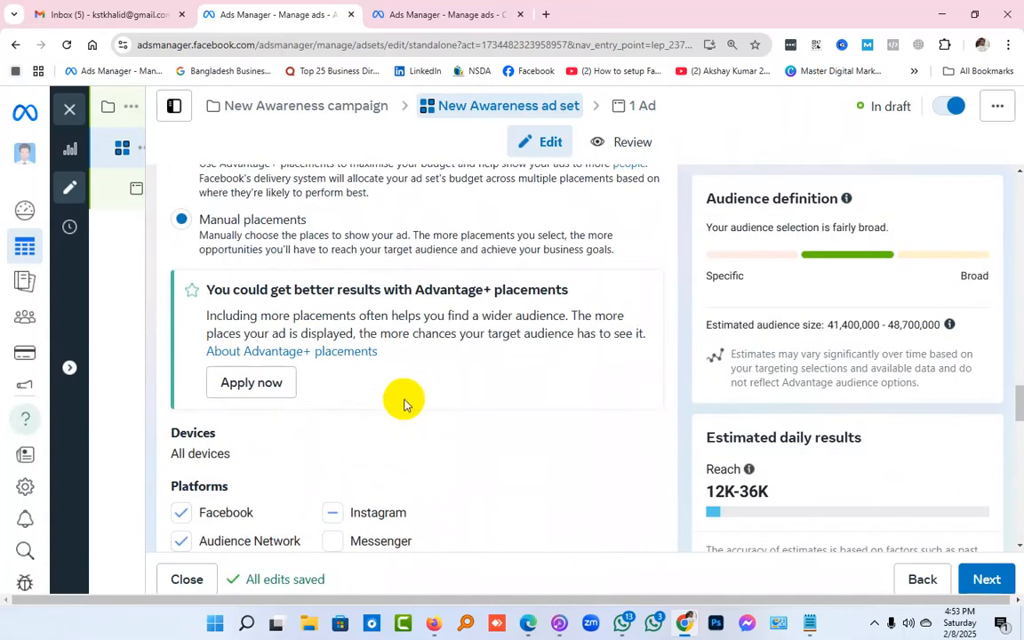
# Limit the placement devices to Mobile by deselecting Desktop
pyautogui.scroll(-2, 405, 405)
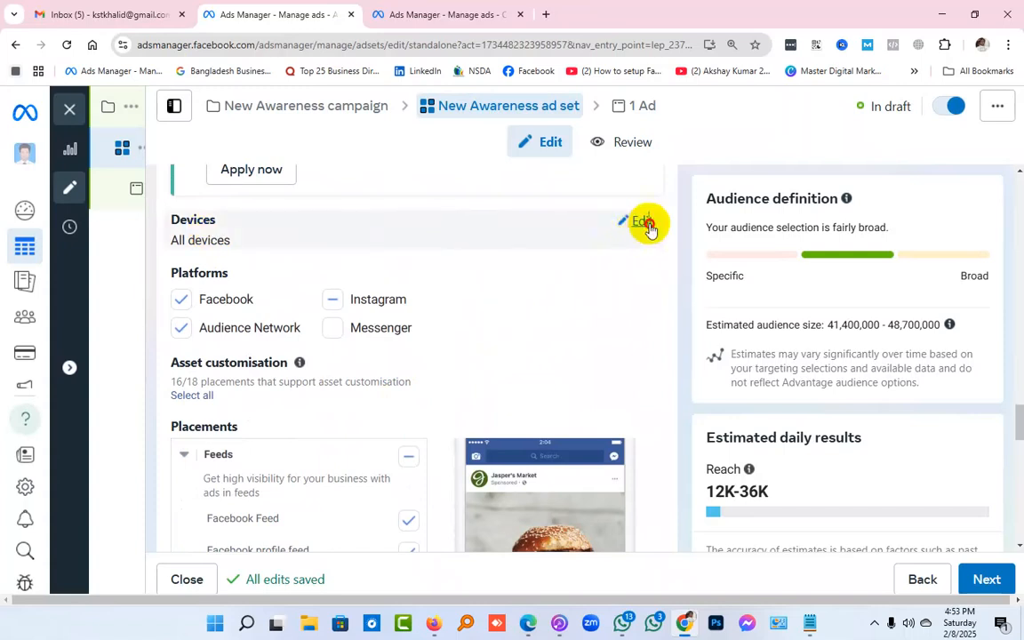
pyautogui.click(646, 223)
pyautogui.click(435, 246)
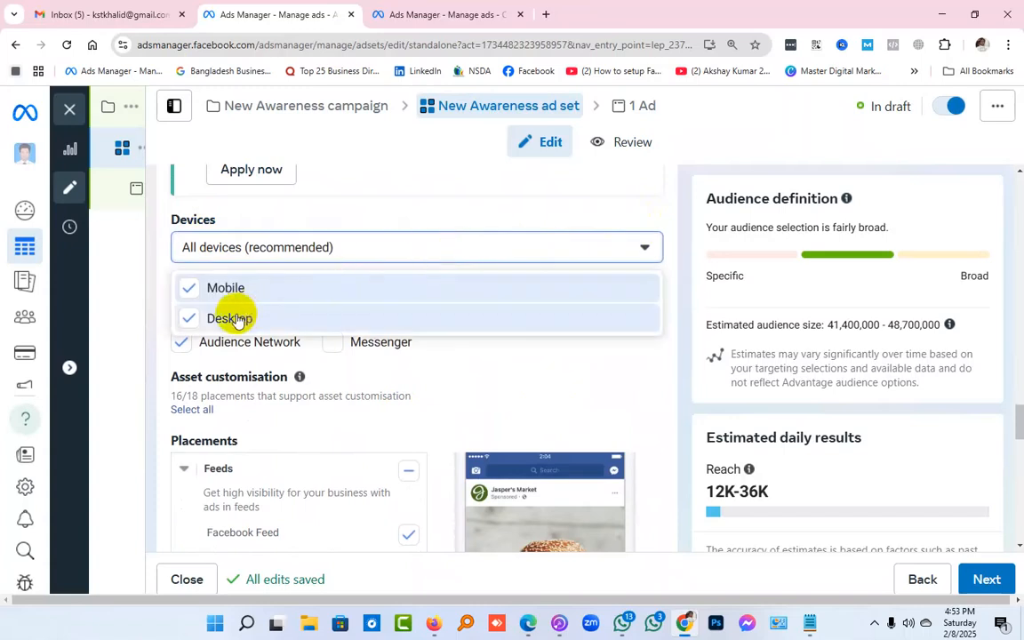
pyautogui.click(180, 319)
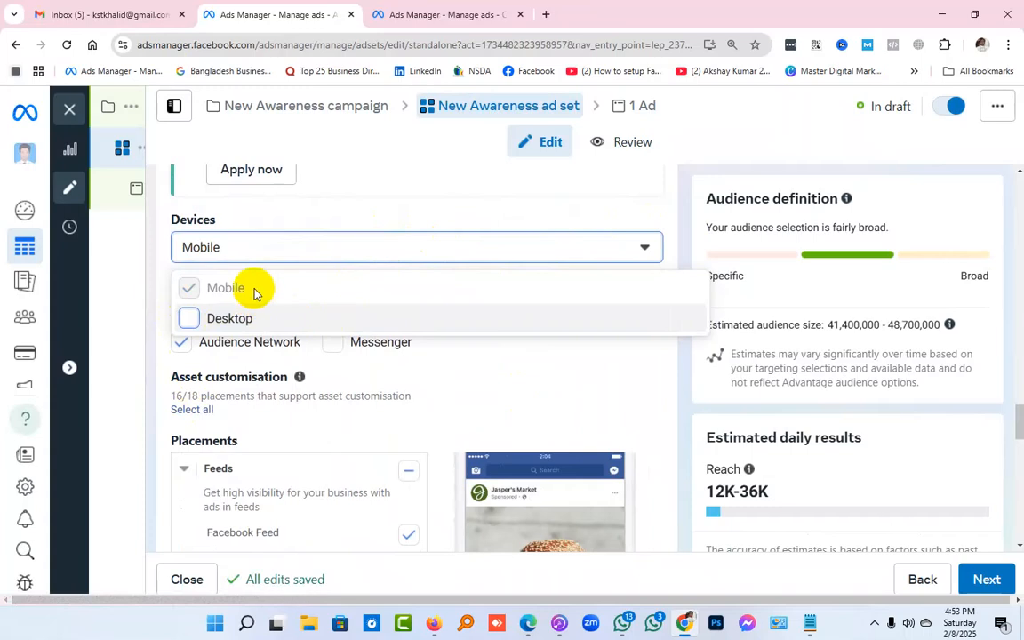
pyautogui.click(347, 210)
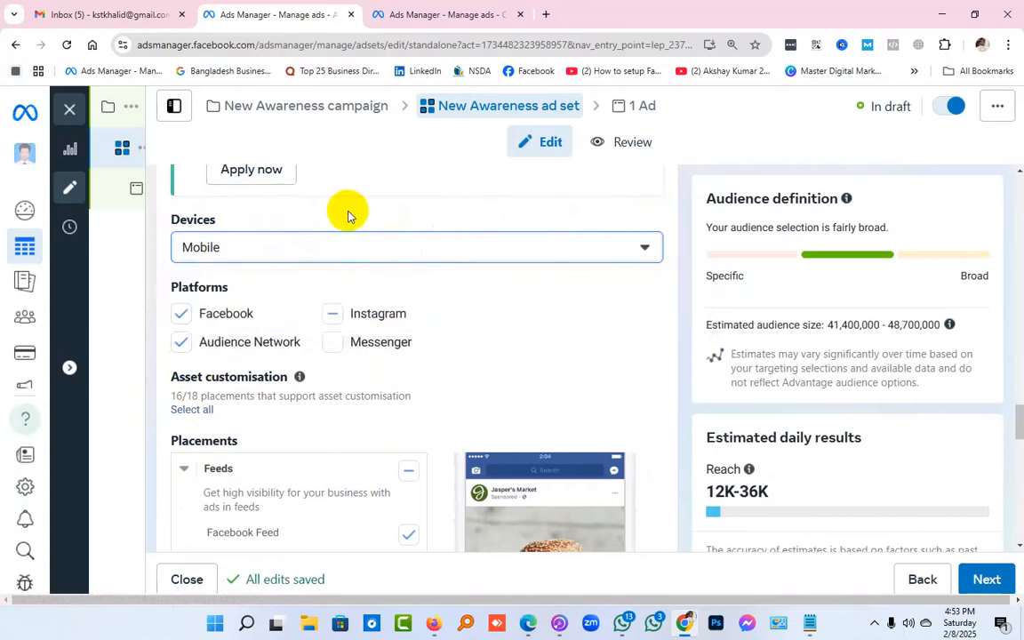
pyautogui.scroll(1, 412, 362)
pyautogui.scroll(3, 414, 369)
pyautogui.scroll(-3, 414, 364)
pyautogui.scroll(-2, 417, 368)
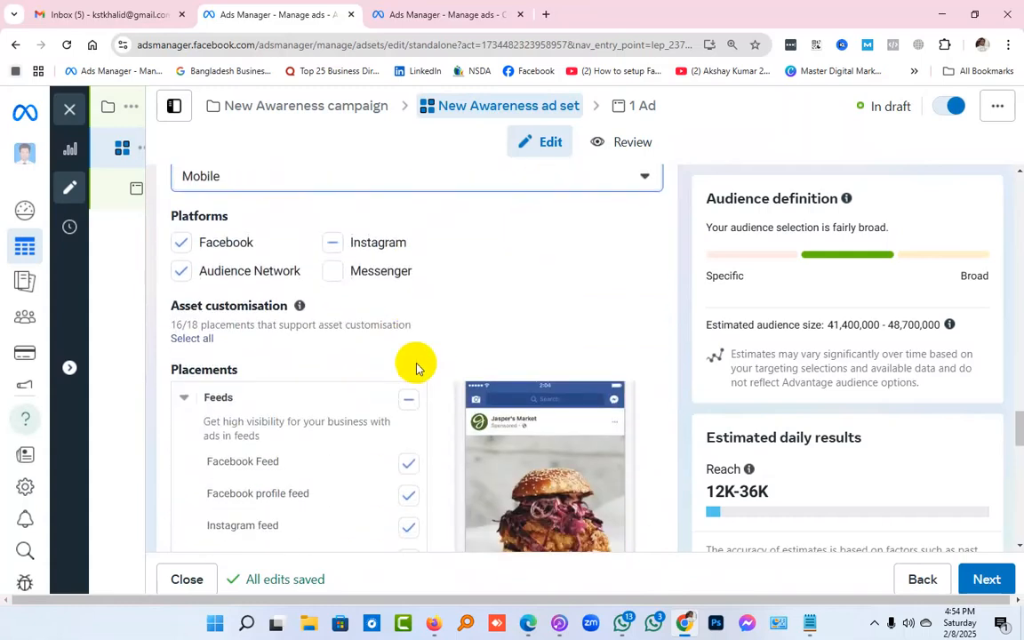
# Select the whole Instagram platform for the manual placements
pyautogui.scroll(1, 417, 368)
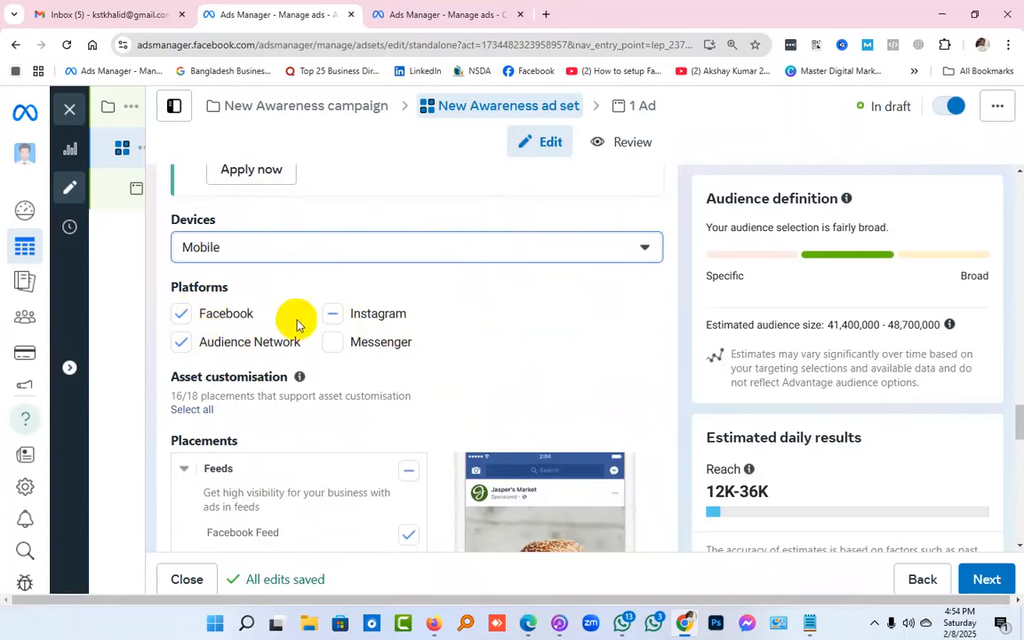
pyautogui.click(335, 320)
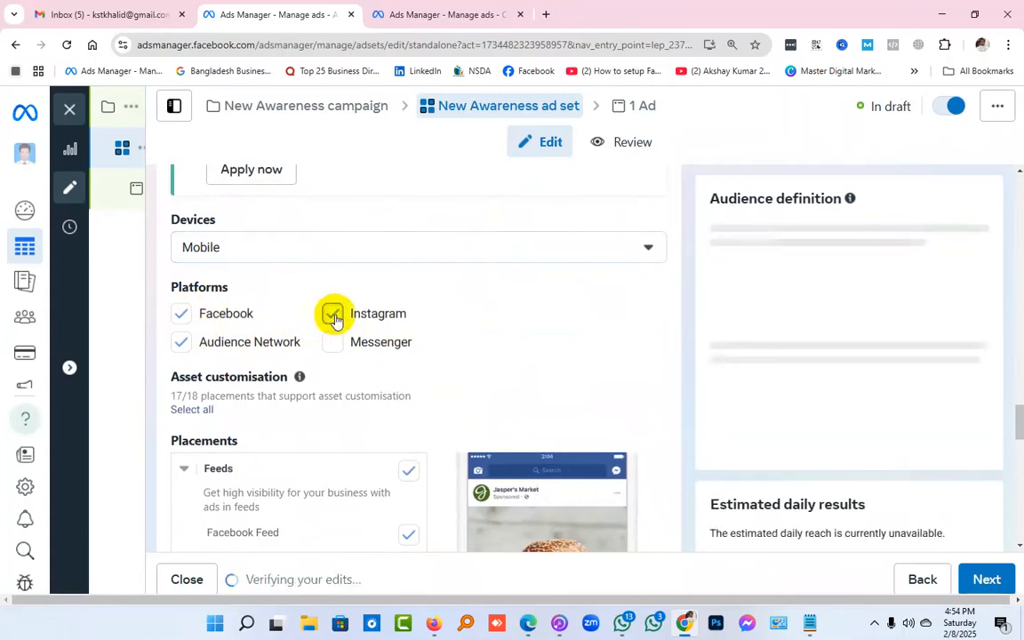
pyautogui.click(182, 345)
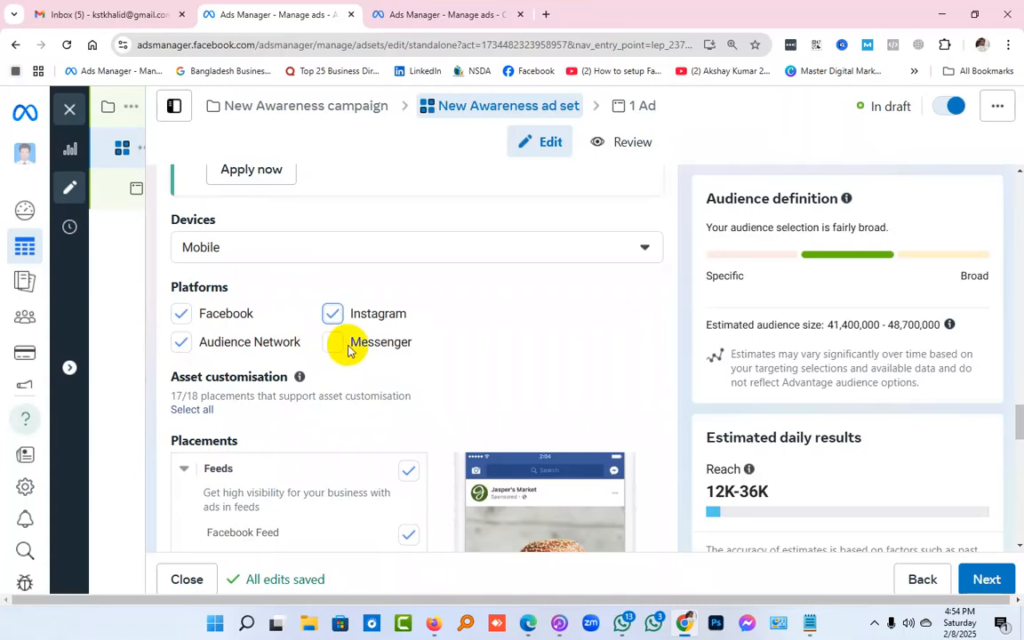
# Add Desktop back to the placement devices and remove it again, leaving only Mobile
pyautogui.click(281, 252)
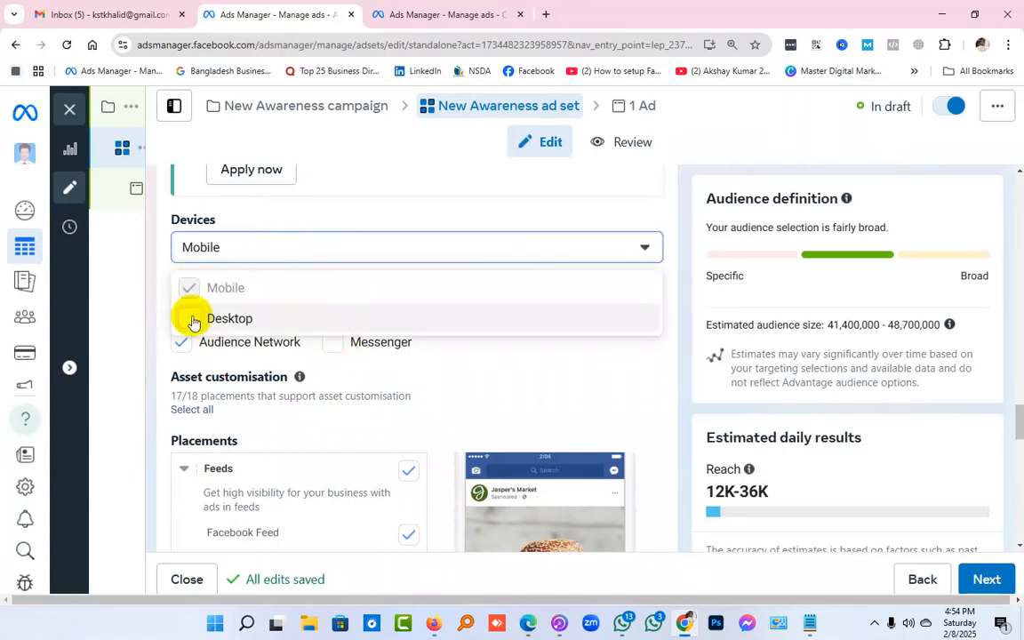
pyautogui.click(389, 317)
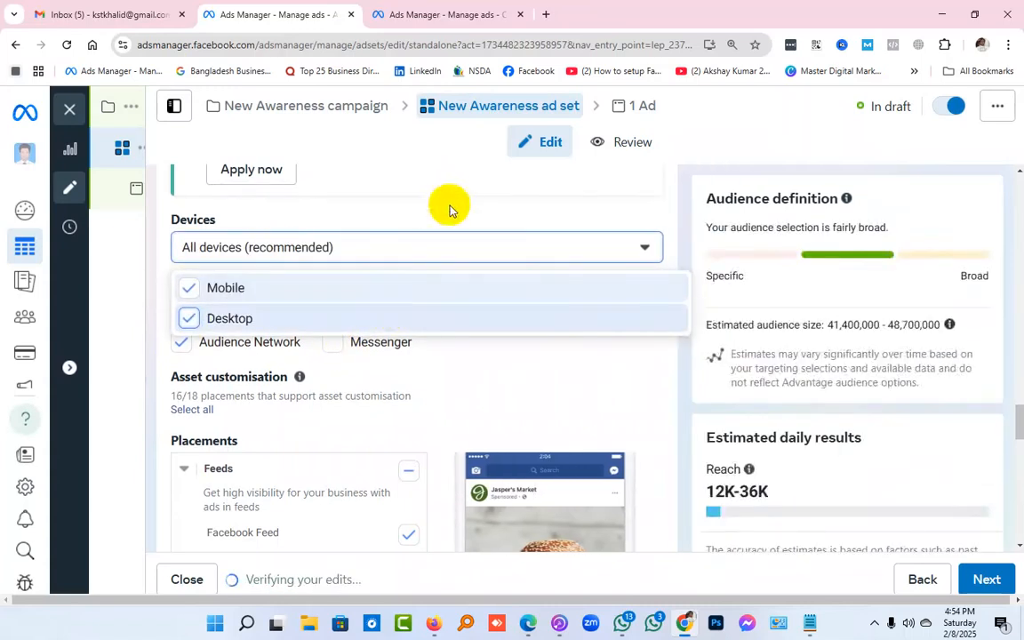
pyautogui.click(447, 206)
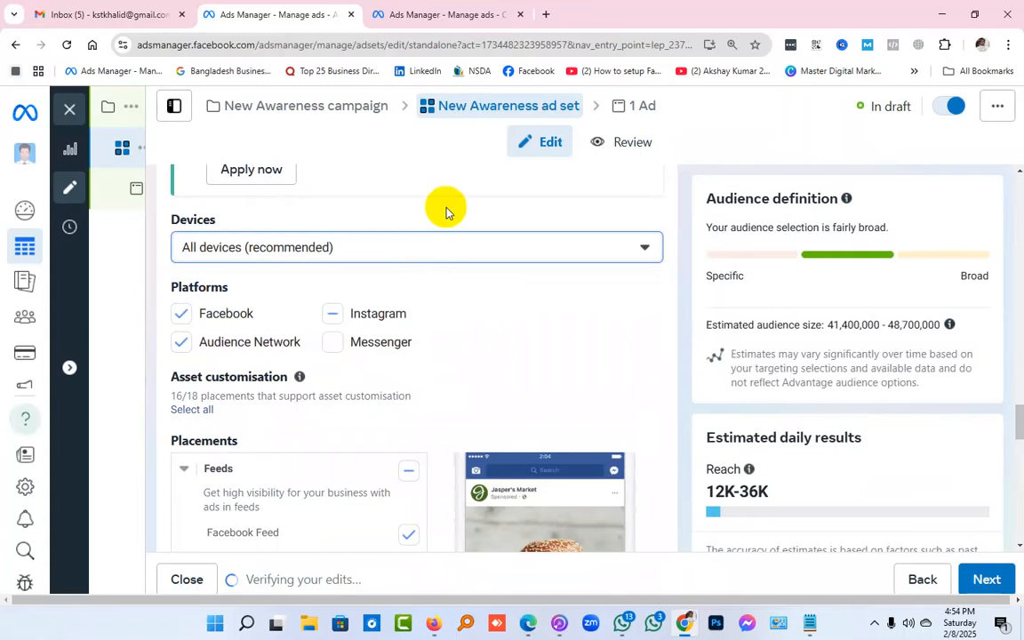
pyautogui.click(327, 257)
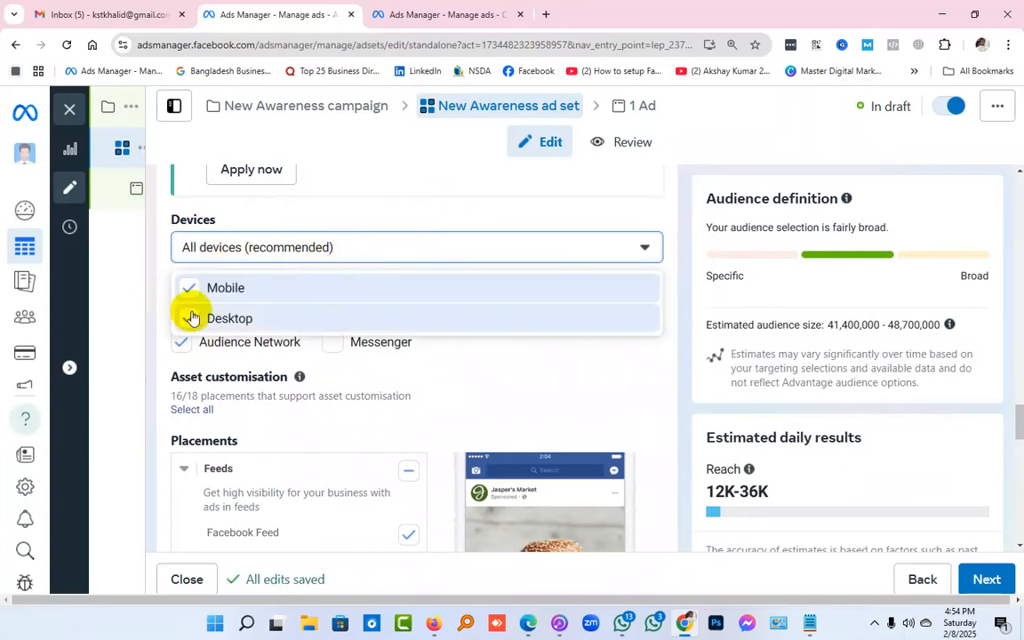
pyautogui.click(191, 316)
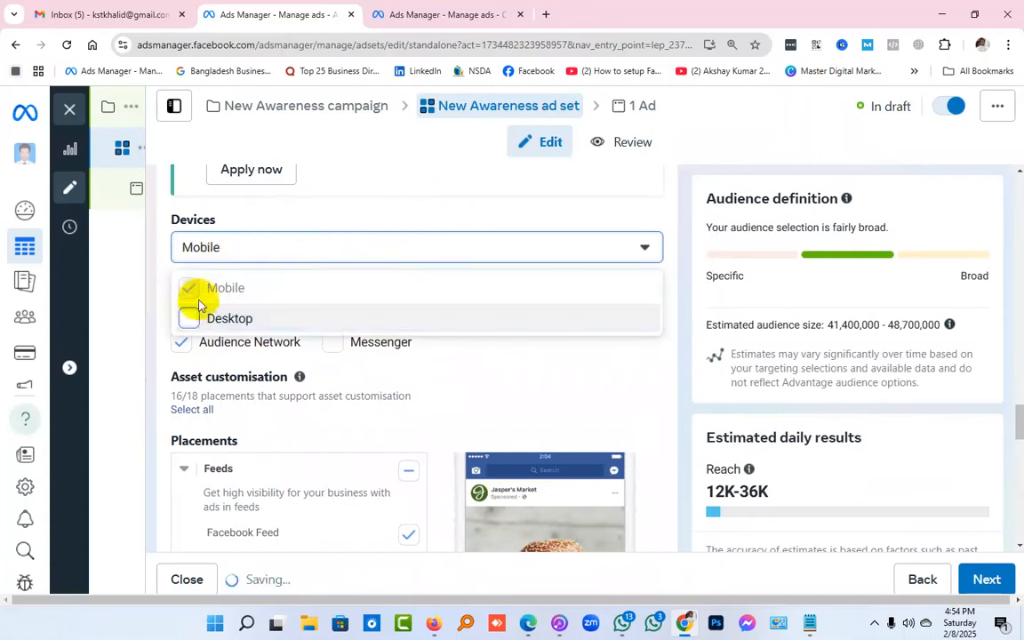
pyautogui.click(385, 217)
# Include Messenger and all of Instagram in the placement platforms
pyautogui.click(331, 342)
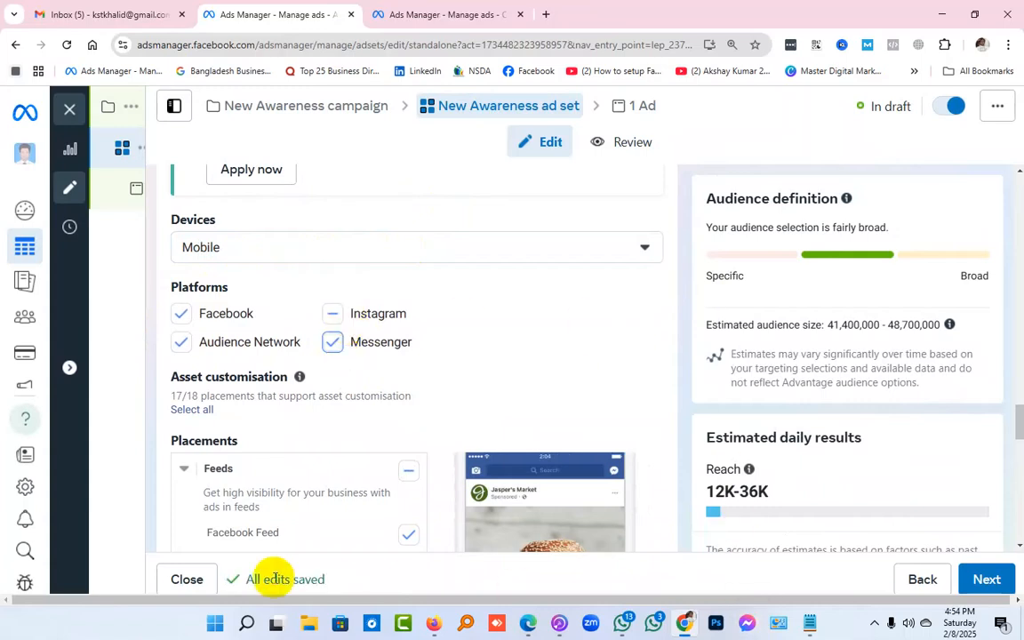
pyautogui.moveTo(274, 579)
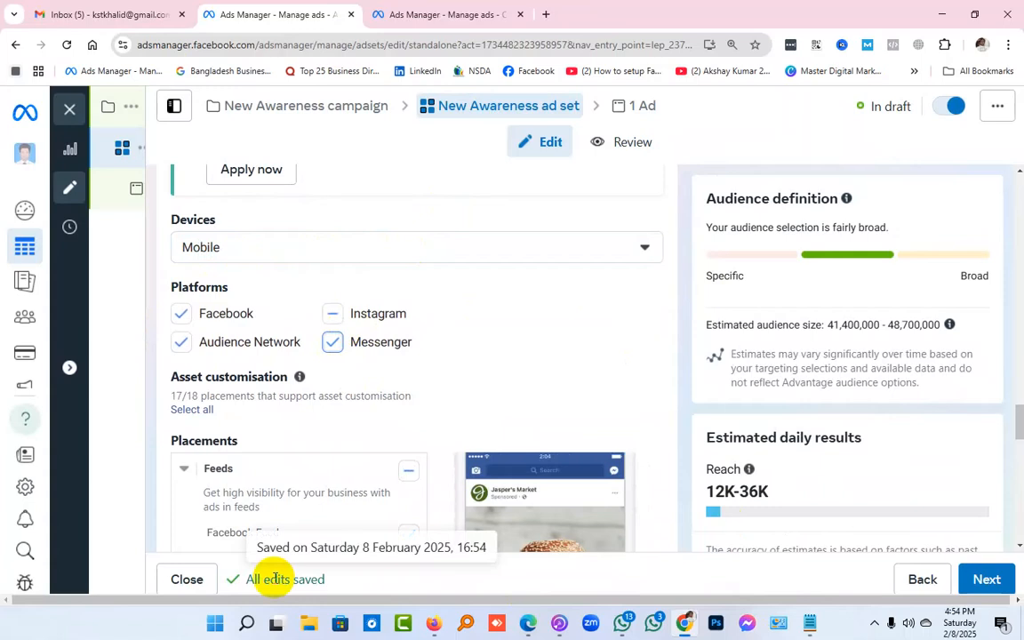
pyautogui.click(331, 316)
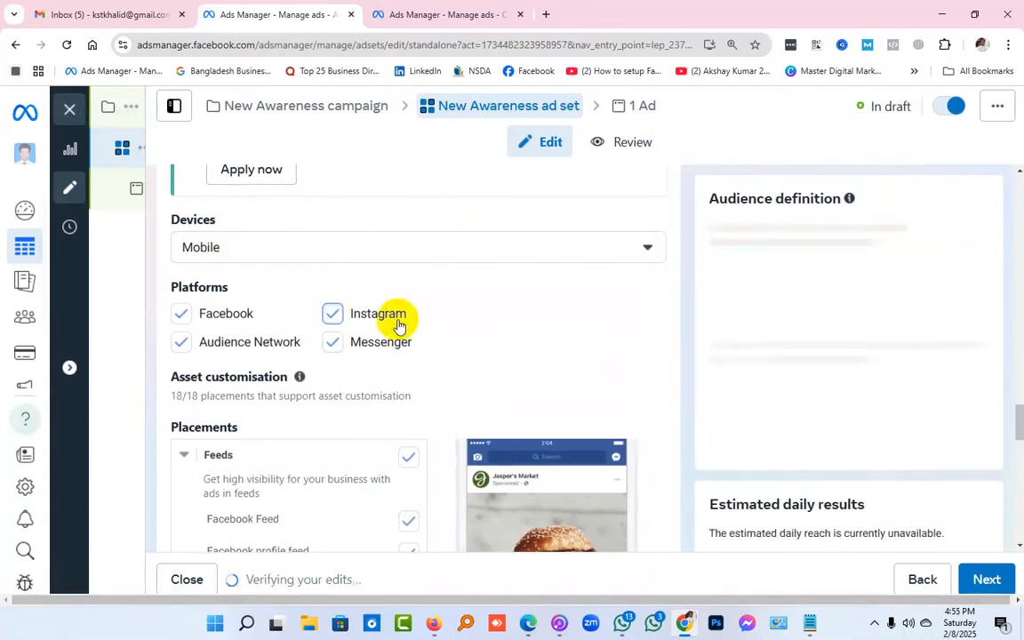
# Exclude Instagram Reels and Facebook Reels from the Stories and Reels placements
pyautogui.scroll(-2, 549, 292)
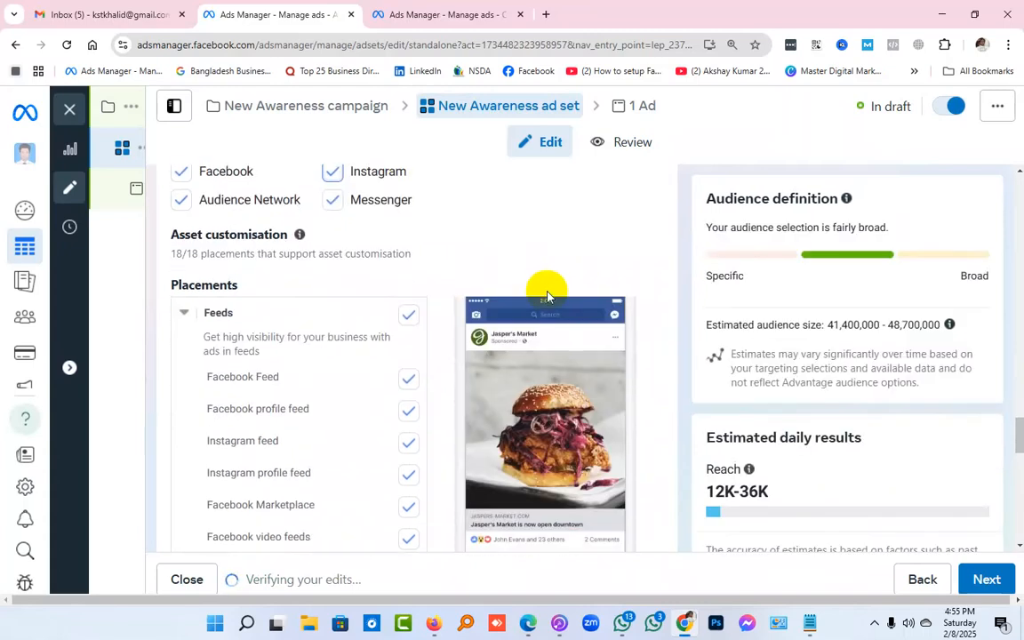
pyautogui.scroll(-2, 544, 258)
pyautogui.scroll(1, 545, 259)
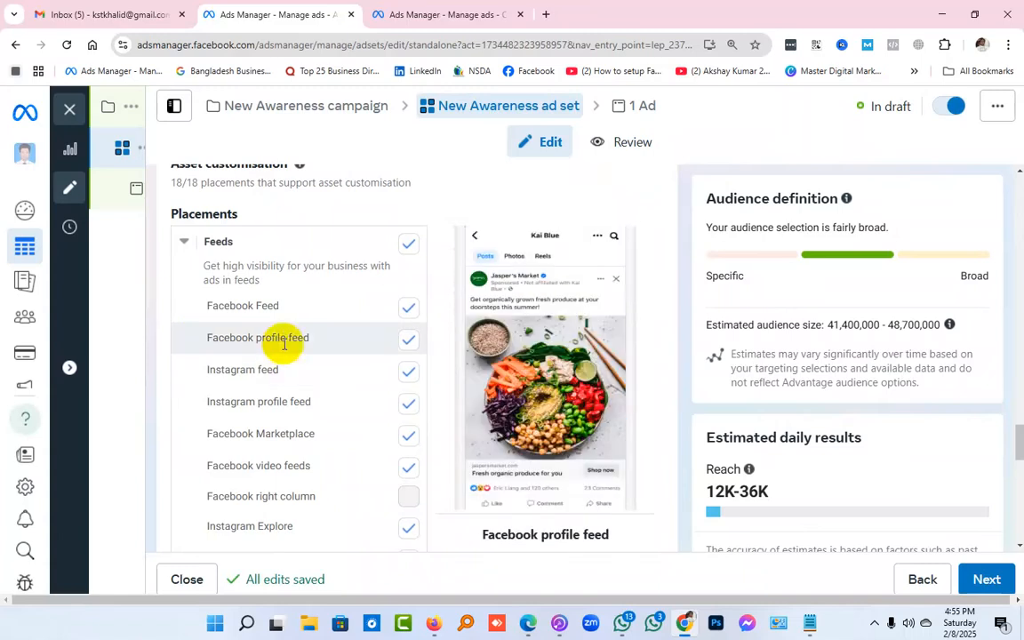
pyautogui.scroll(-1, 289, 345)
pyautogui.scroll(-2, 283, 349)
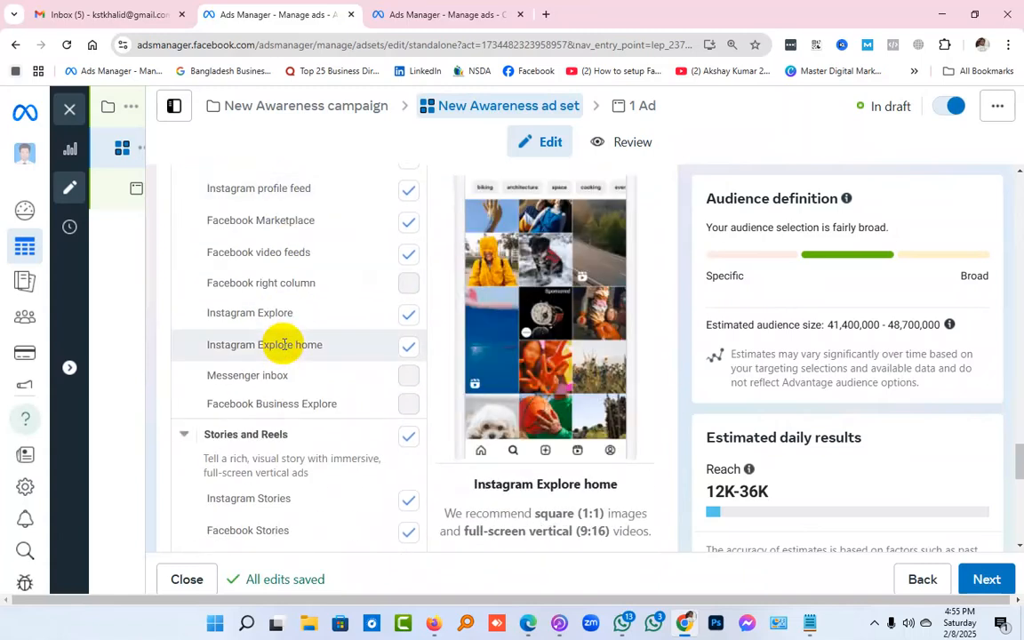
pyautogui.scroll(-3, 284, 345)
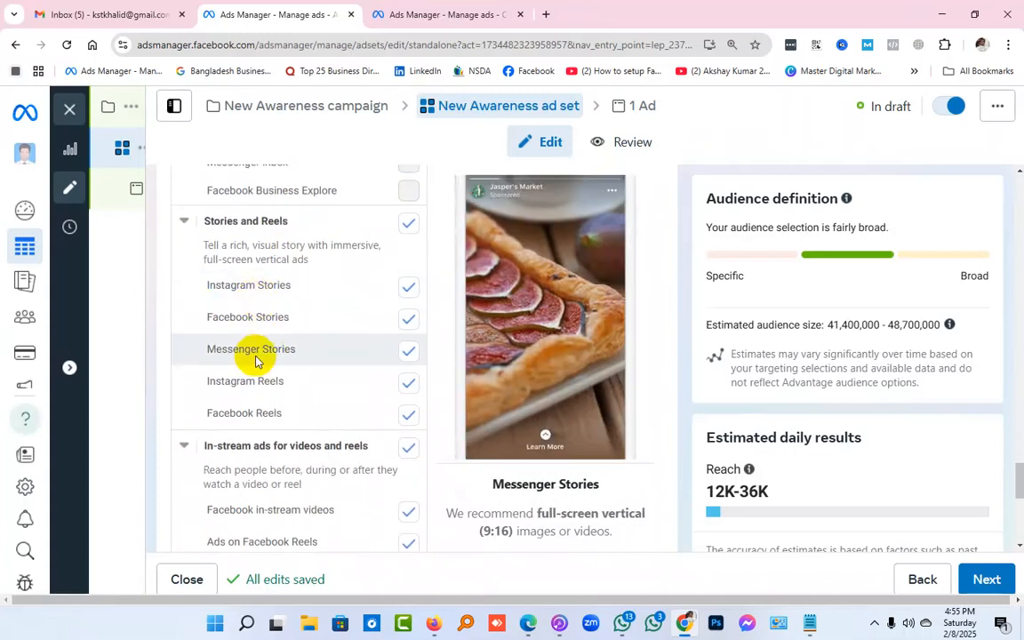
pyautogui.click(409, 387)
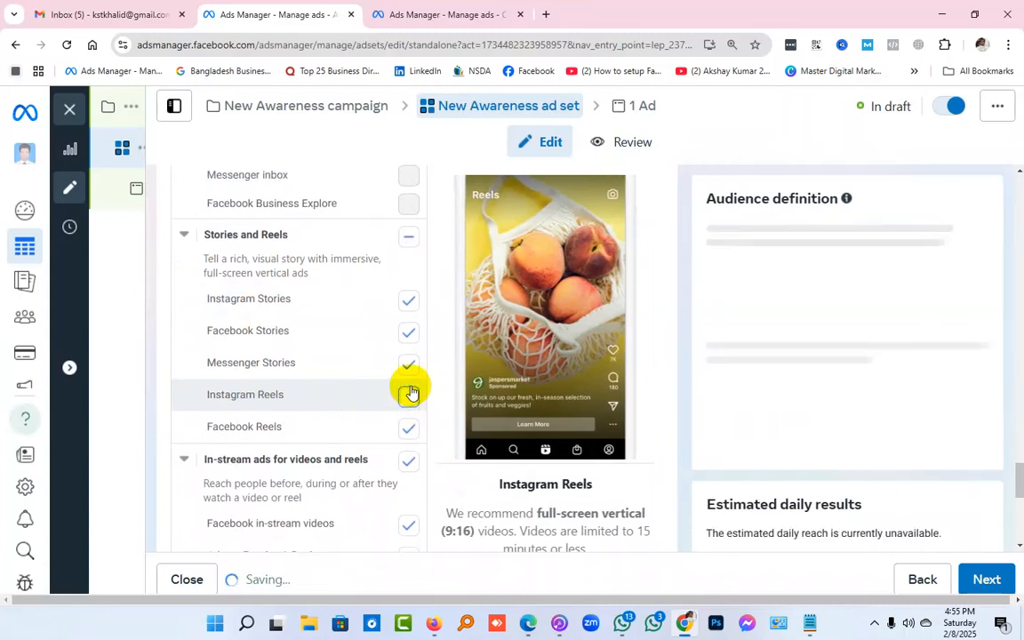
pyautogui.click(410, 430)
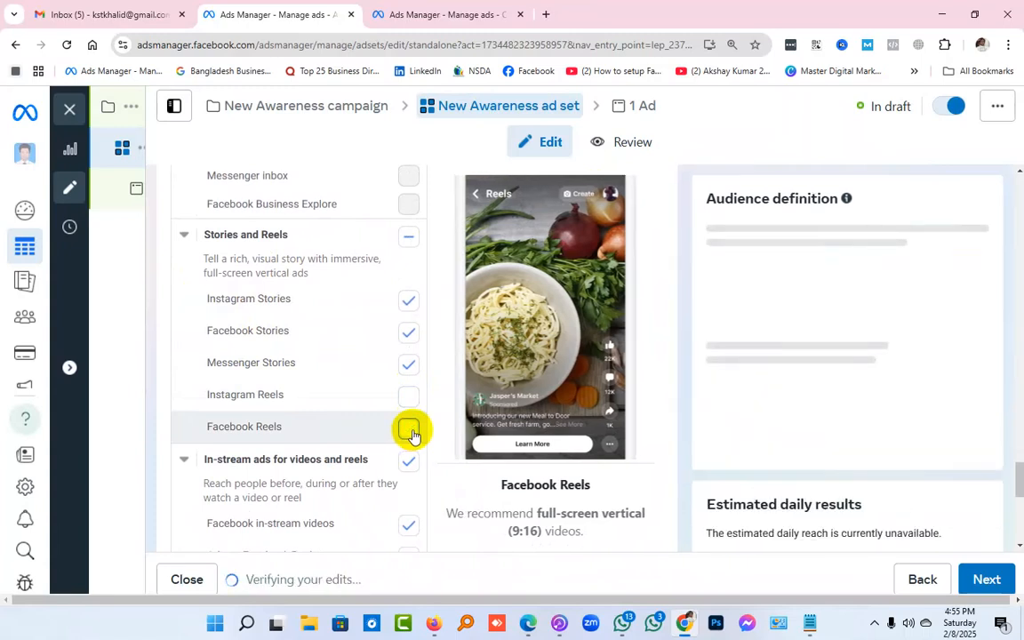
# Look through the individual placements and expand the additional options beneath Apps and sites
pyautogui.scroll(-3, 412, 435)
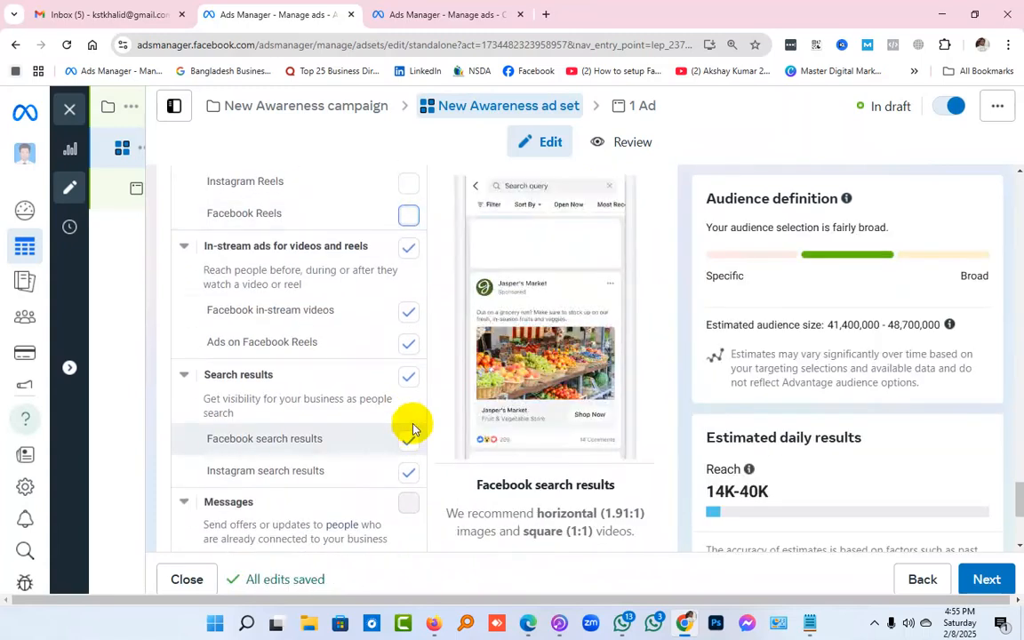
pyautogui.scroll(8, 411, 431)
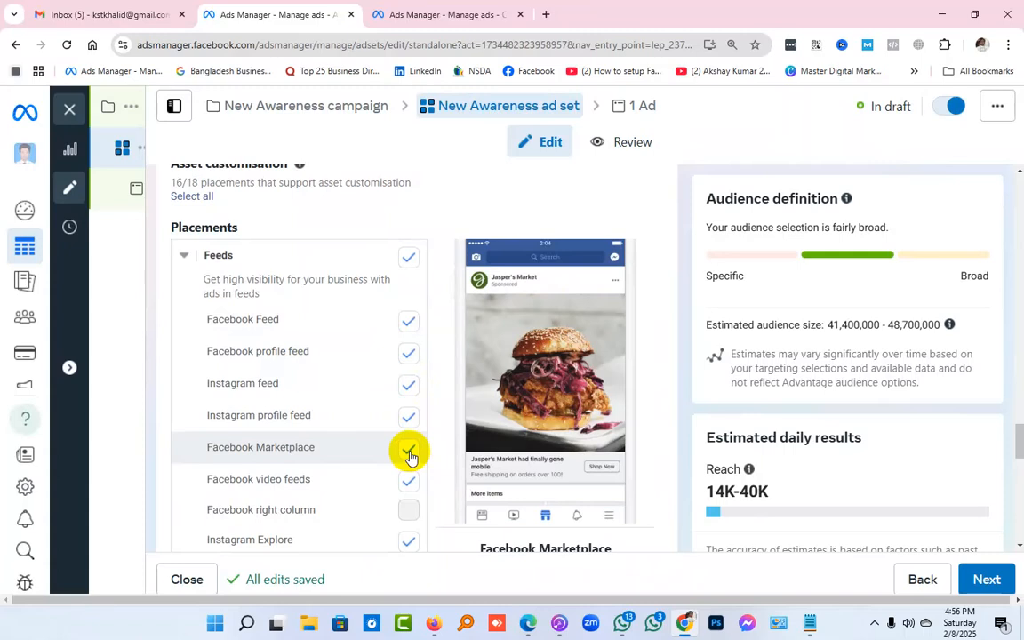
pyautogui.scroll(-1, 373, 409)
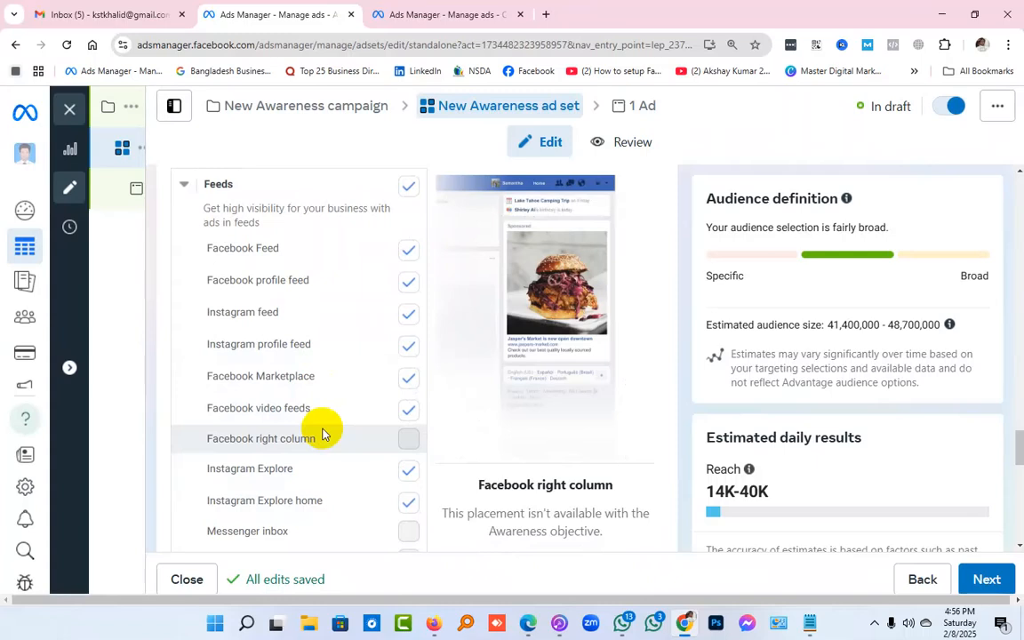
pyautogui.scroll(-3, 323, 434)
pyautogui.scroll(-6, 323, 434)
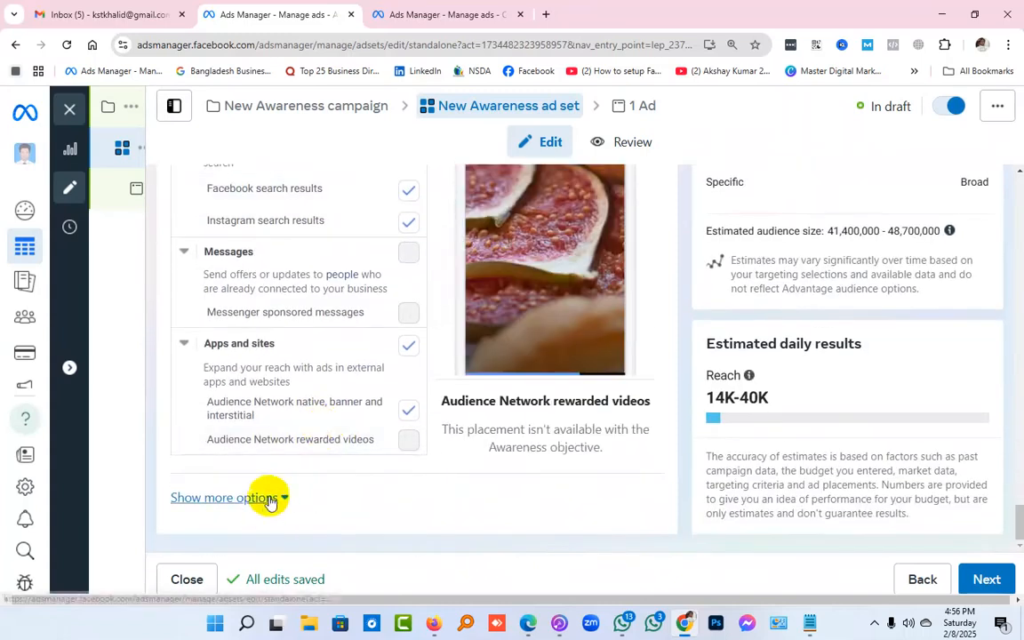
pyautogui.click(270, 500)
# Restrict the specific mobile devices and operating systems to iOS devices only
pyautogui.scroll(-2, 276, 494)
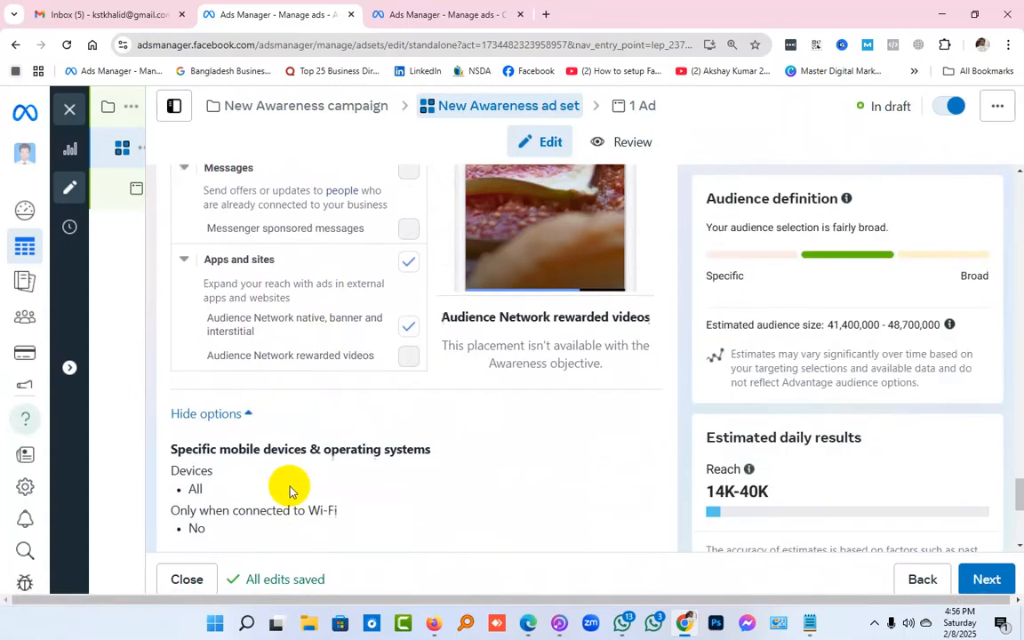
pyautogui.scroll(-2, 287, 487)
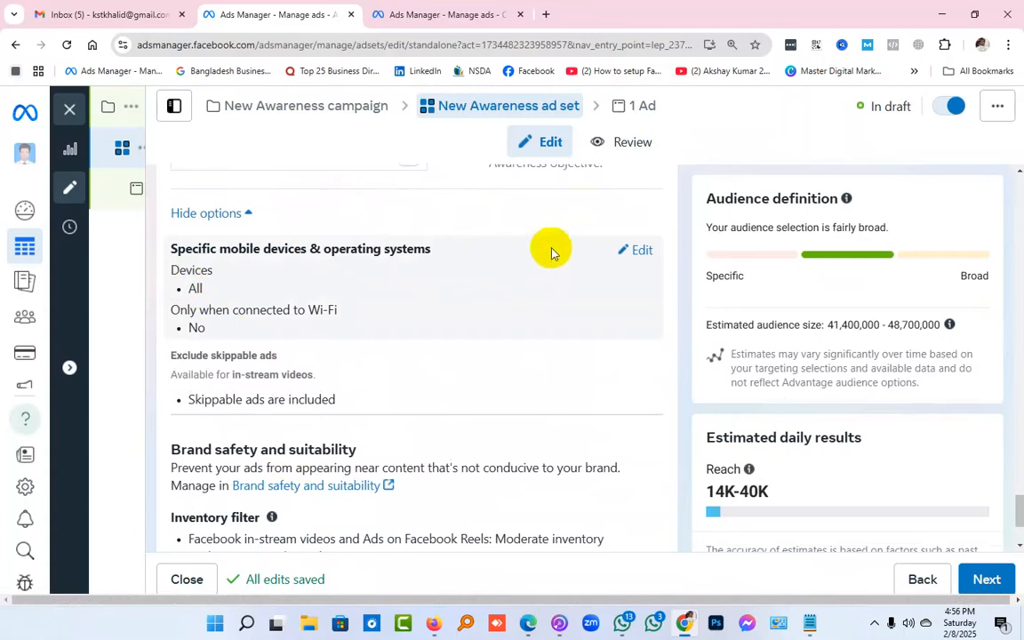
pyautogui.click(640, 251)
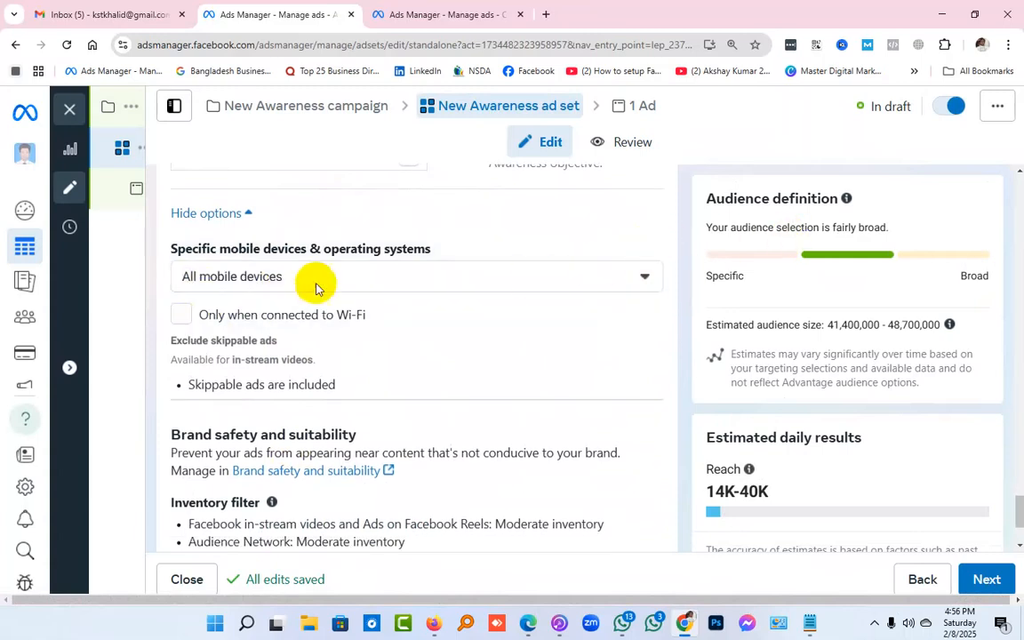
pyautogui.click(231, 274)
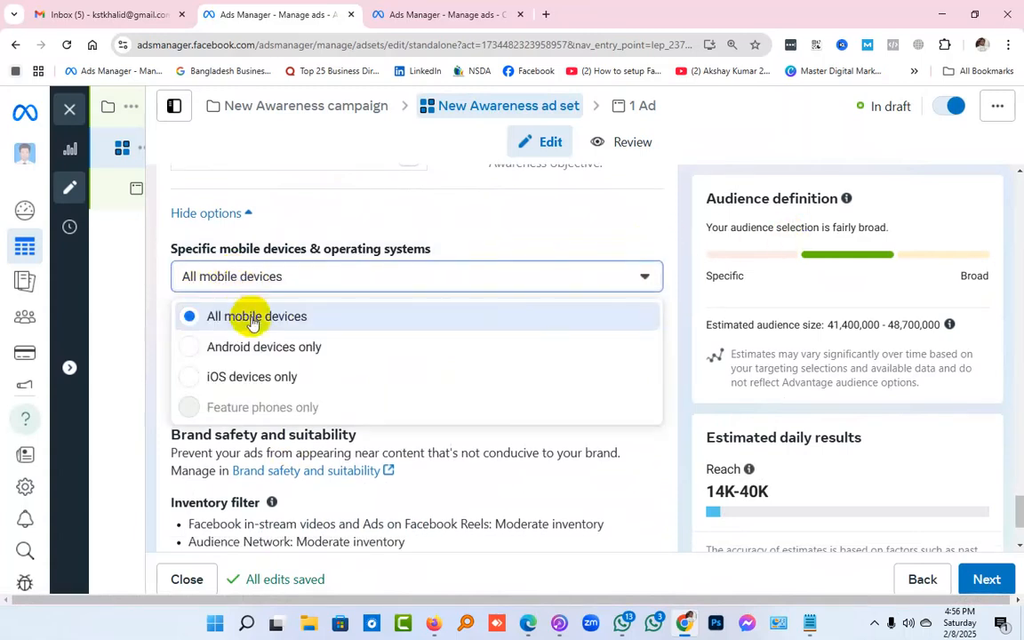
pyautogui.click(256, 380)
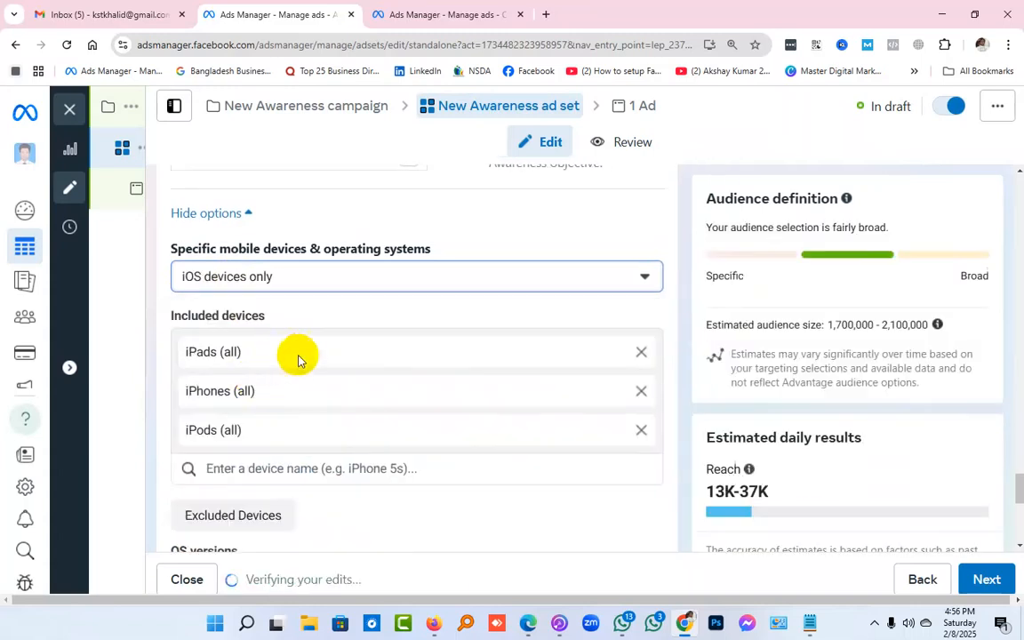
# Remove iPads (all) from the included iOS devices
pyautogui.scroll(-1, 377, 356)
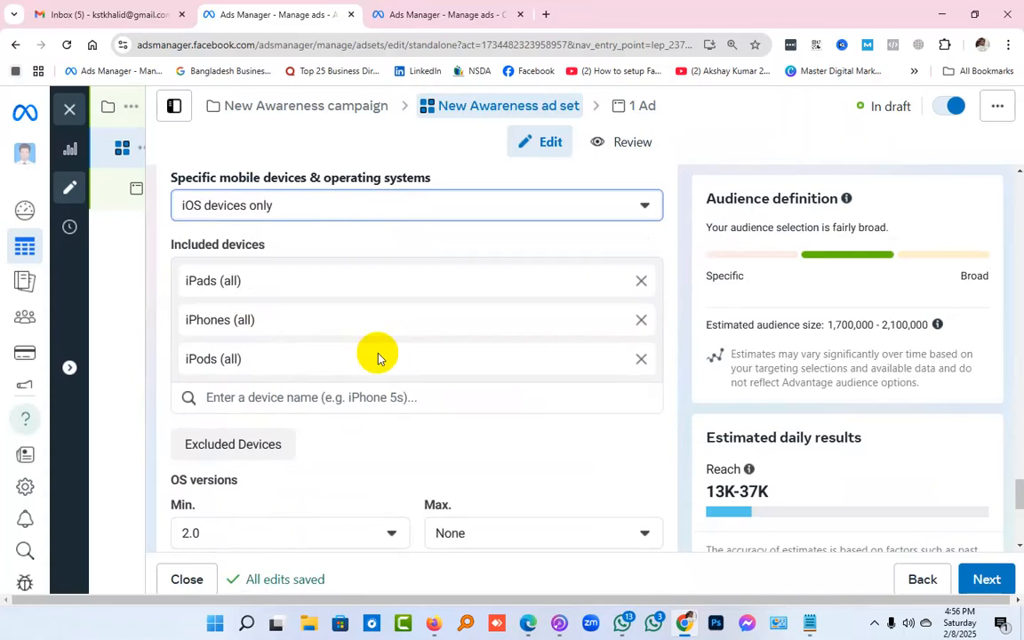
pyautogui.scroll(1, 378, 356)
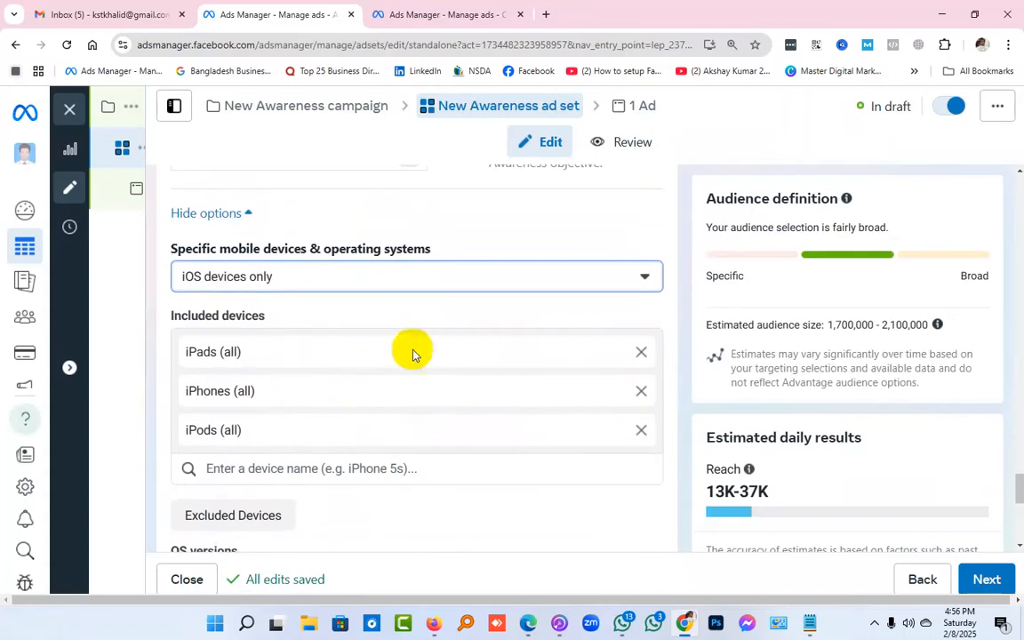
pyautogui.click(639, 353)
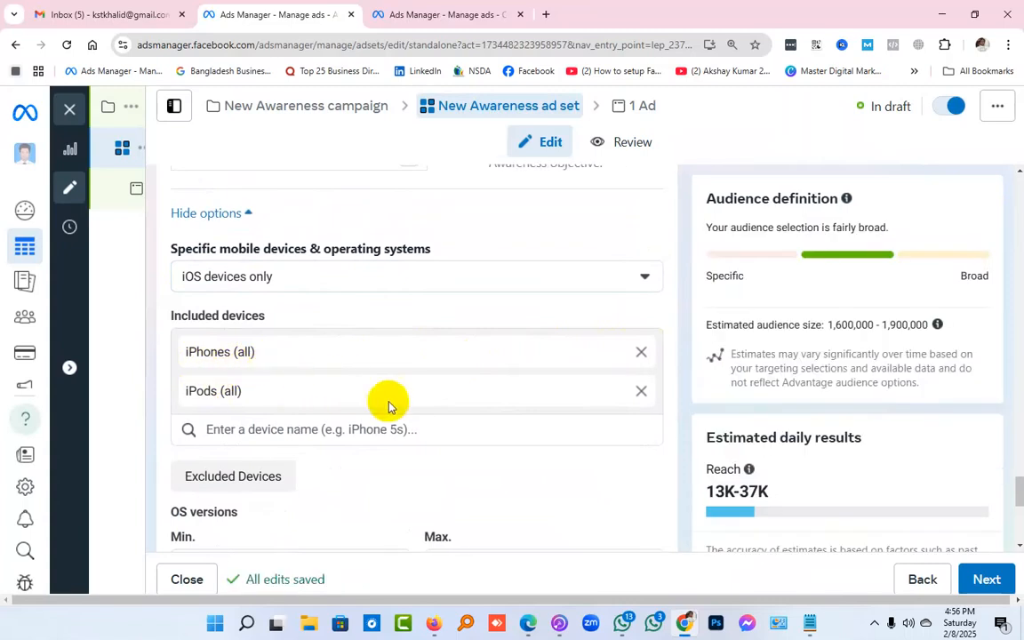
# Set the minimum OS version for the iOS devices to 18.2
pyautogui.scroll(-2, 373, 396)
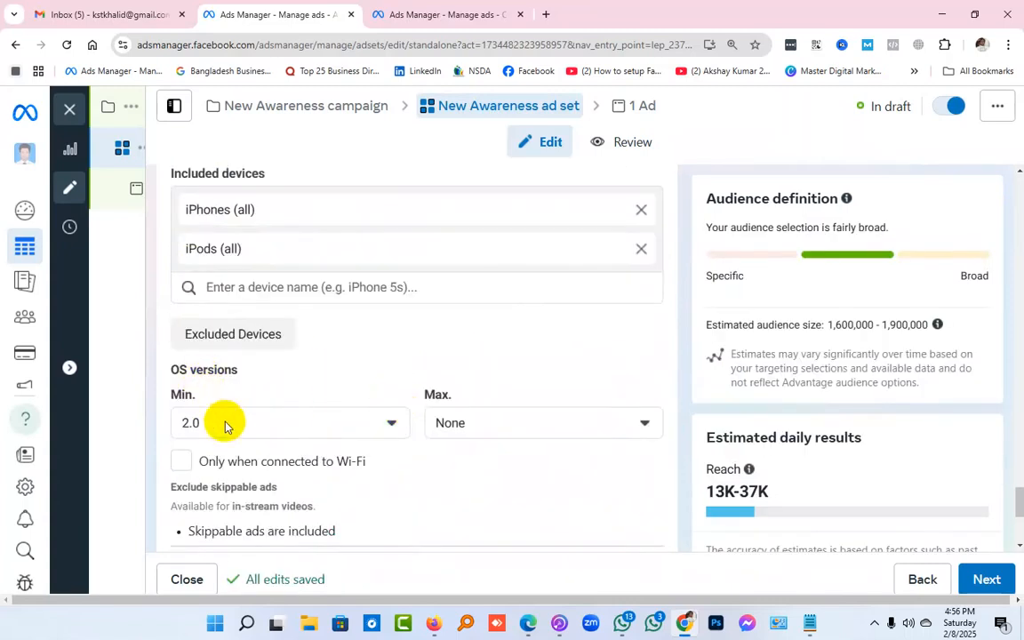
pyautogui.scroll(-1, 225, 432)
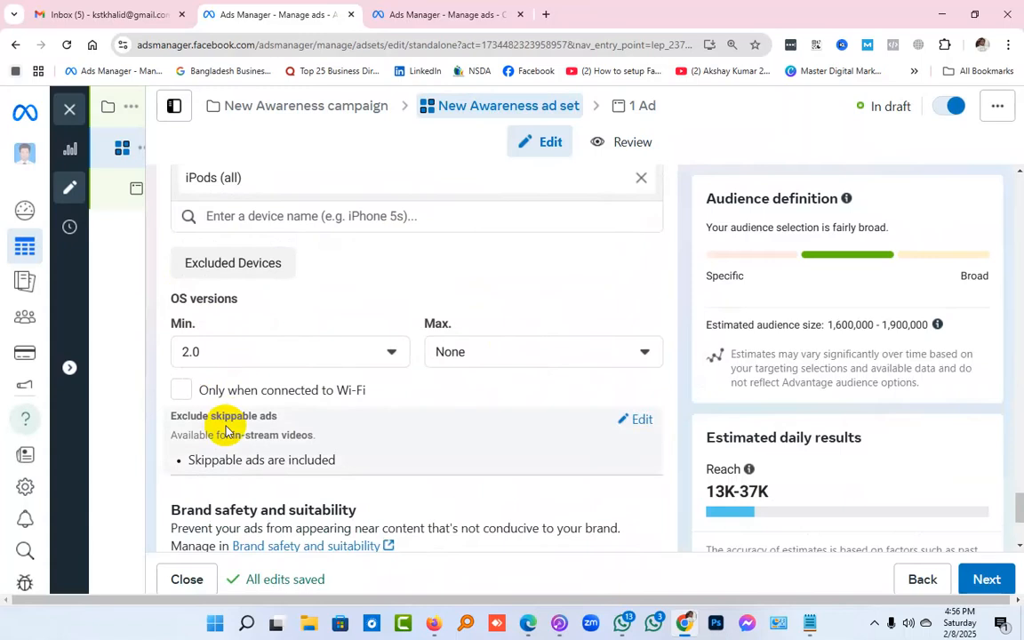
pyautogui.click(253, 356)
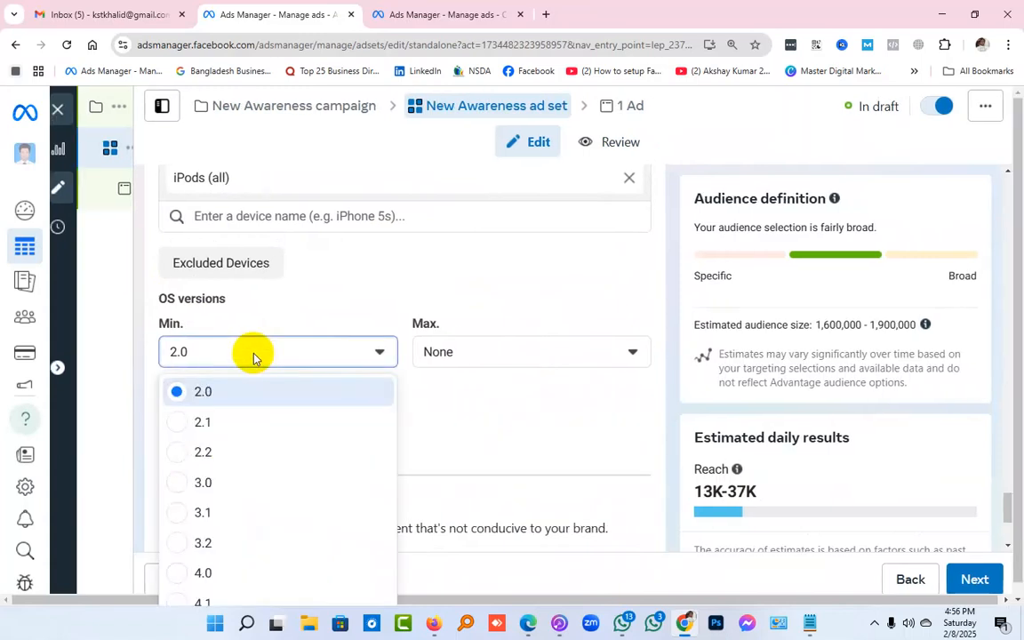
pyautogui.scroll(-1, 314, 447)
pyautogui.scroll(-6, 313, 448)
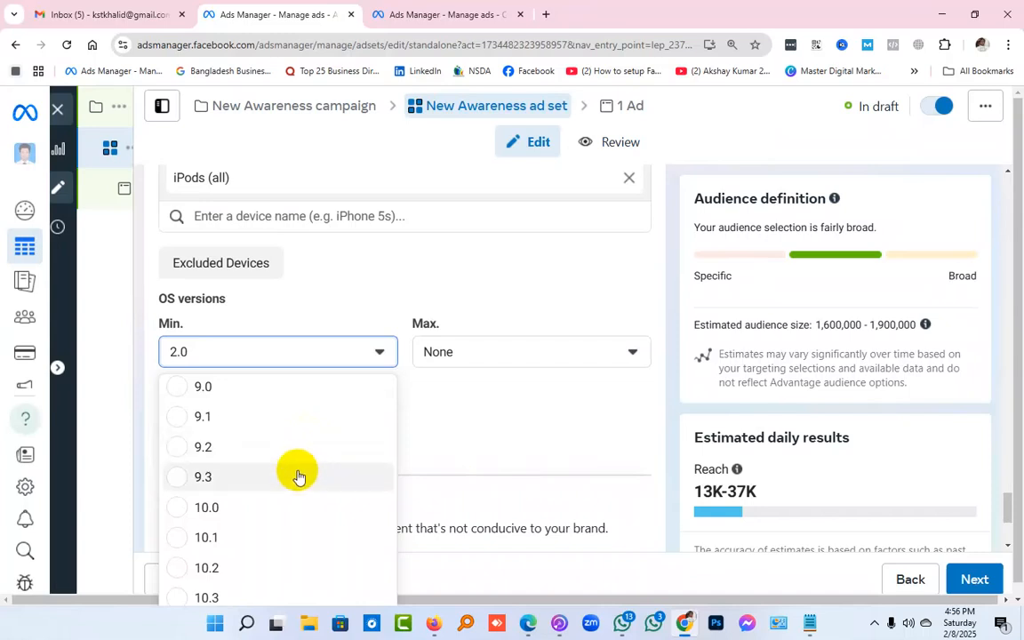
pyautogui.scroll(-15, 296, 485)
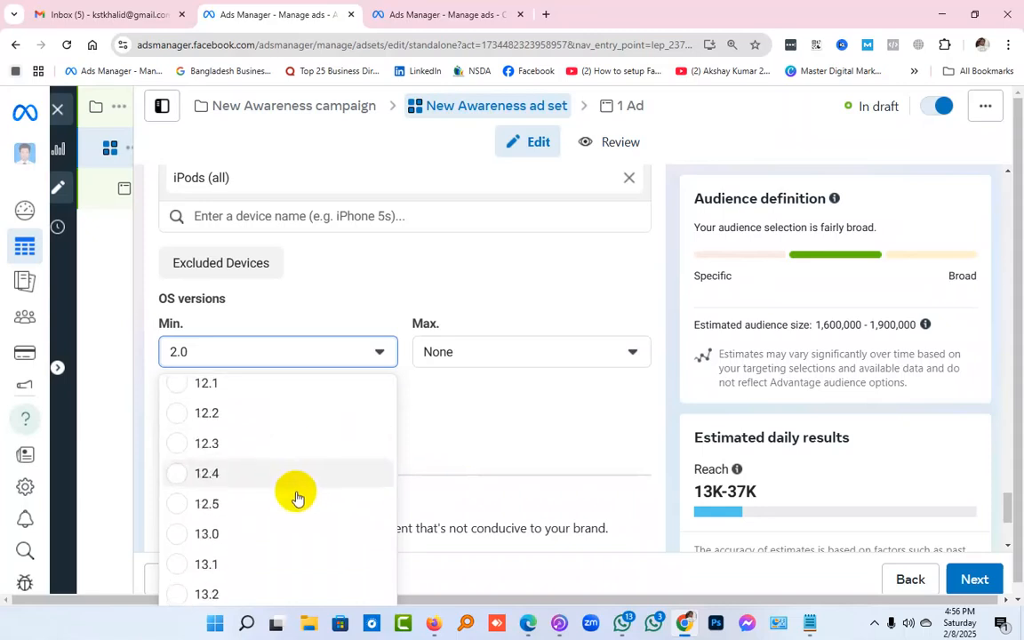
pyautogui.scroll(-3, 294, 508)
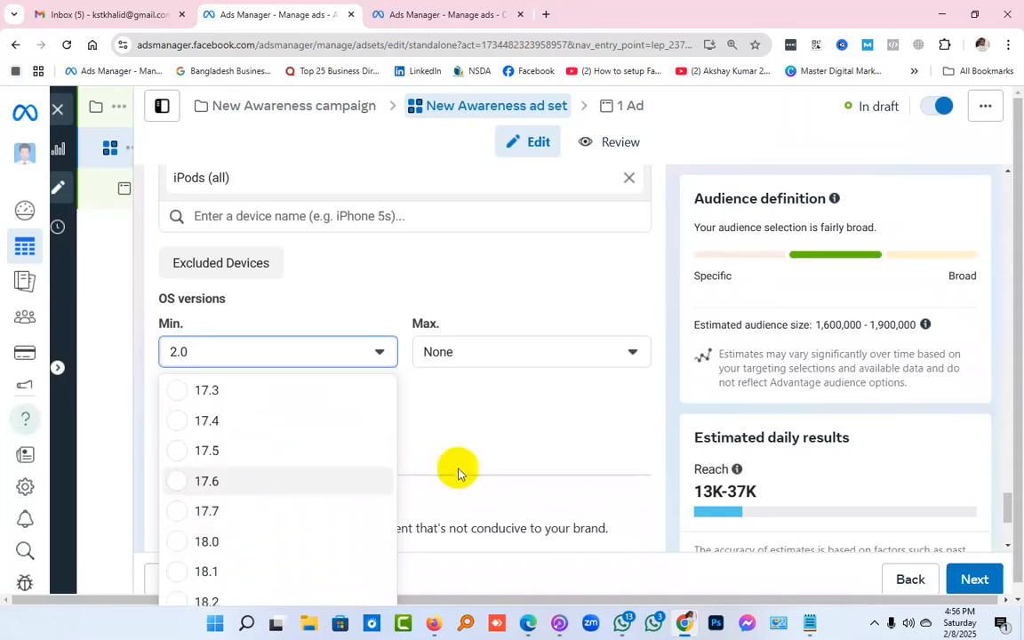
pyautogui.scroll(-3, 404, 492)
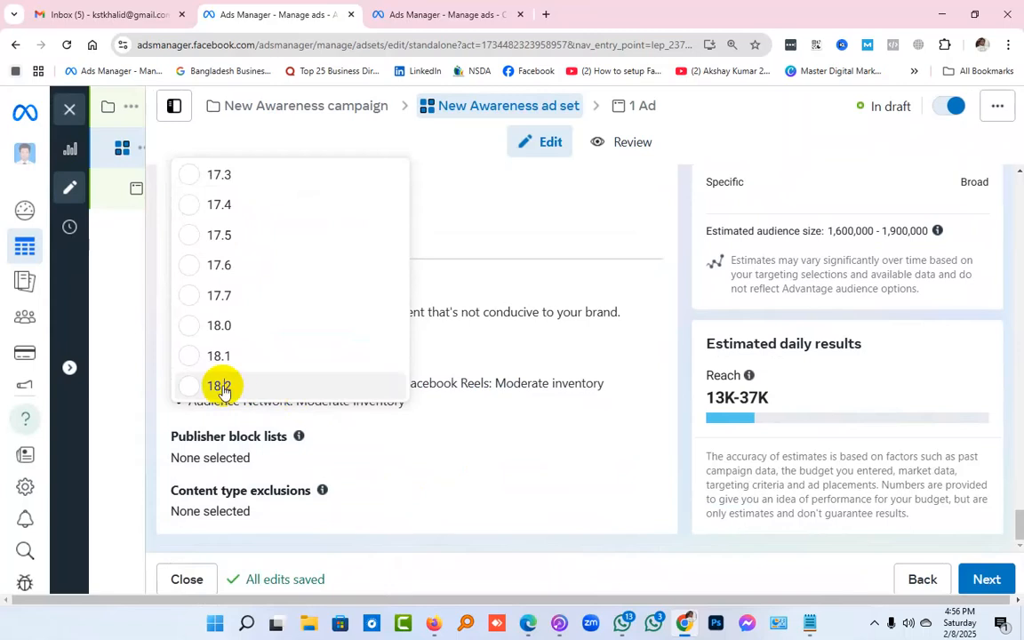
pyautogui.click(221, 387)
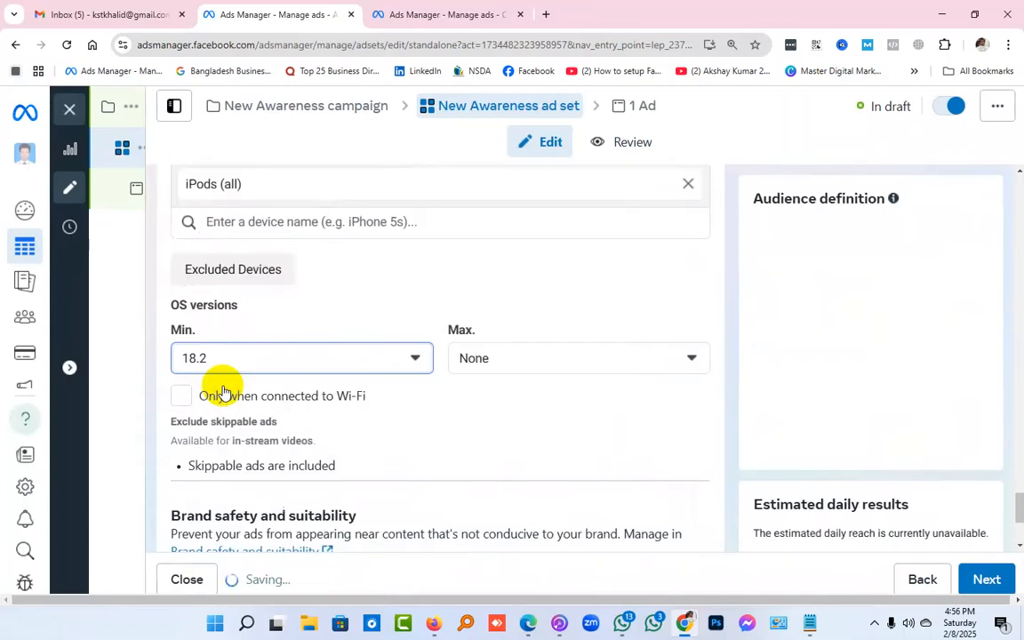
# View the available maximum OS versions and close the list without choosing a different one
pyautogui.click(551, 359)
pyautogui.click(543, 398)
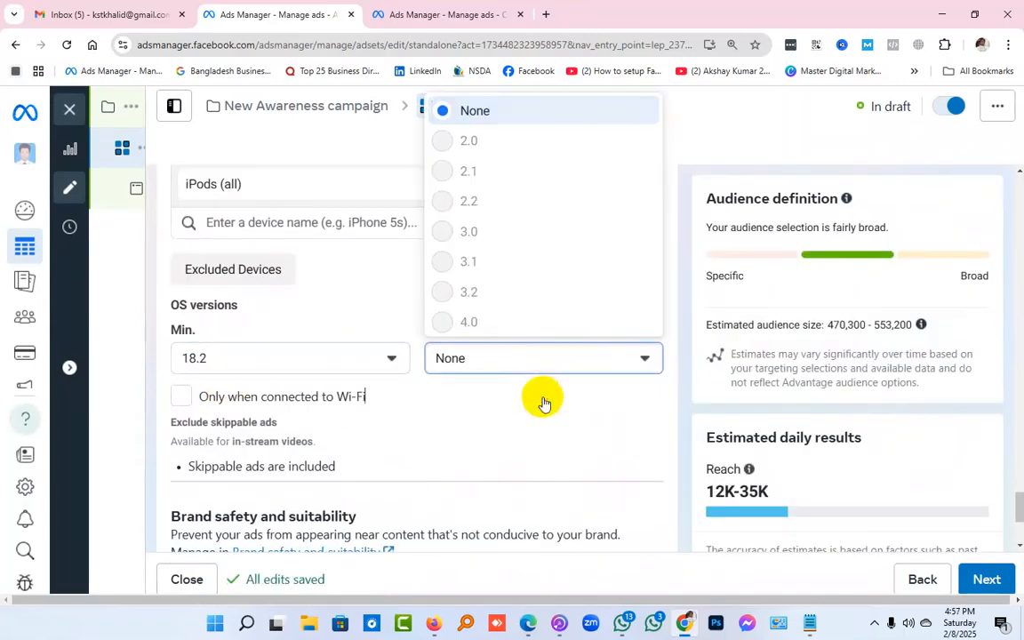
pyautogui.click(181, 396)
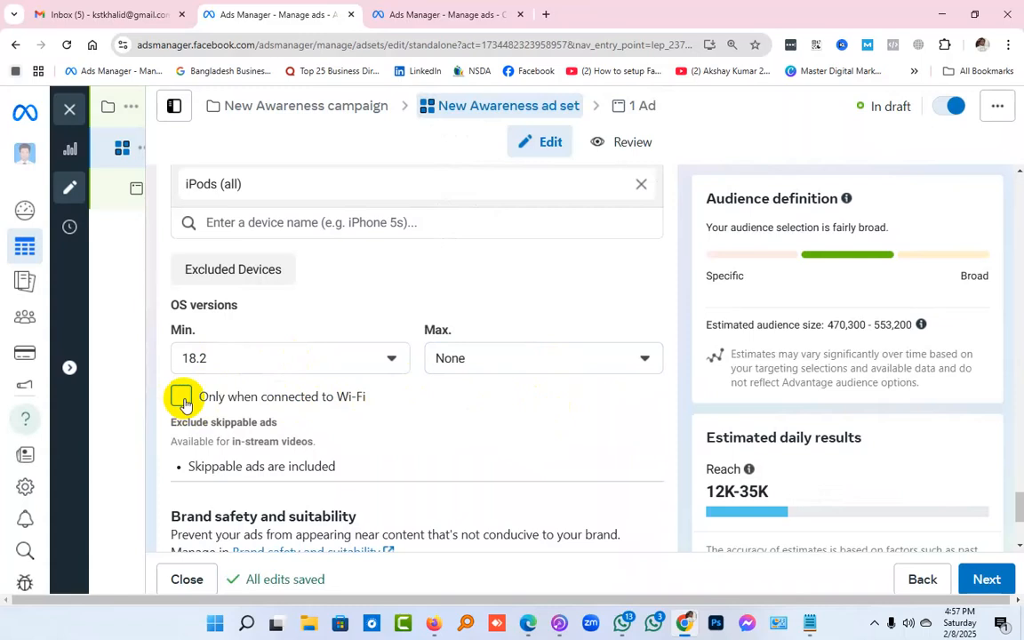
# Review the included devices, OS versions, skippable ads setting and the brand safety and suitability options
pyautogui.scroll(2, 182, 403)
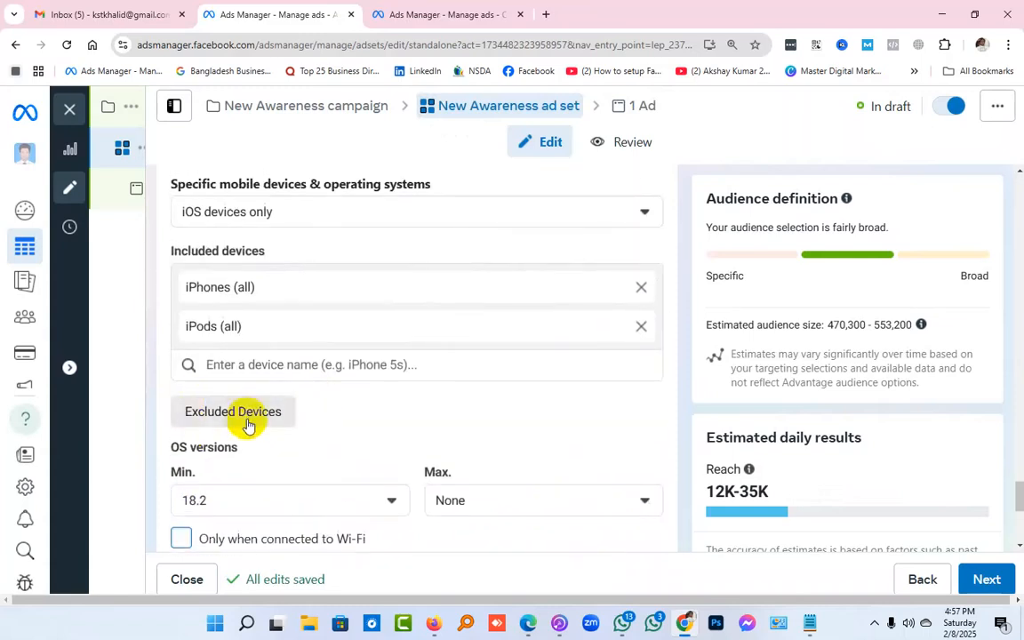
pyautogui.scroll(1, 246, 420)
pyautogui.scroll(-1, 247, 417)
pyautogui.scroll(1, 252, 423)
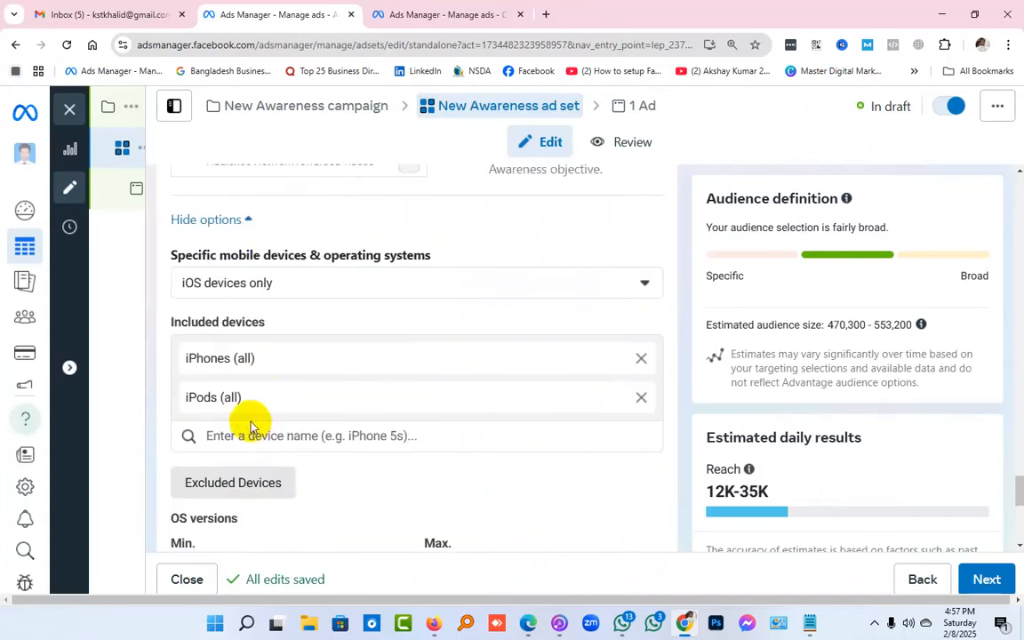
pyautogui.scroll(-5, 358, 285)
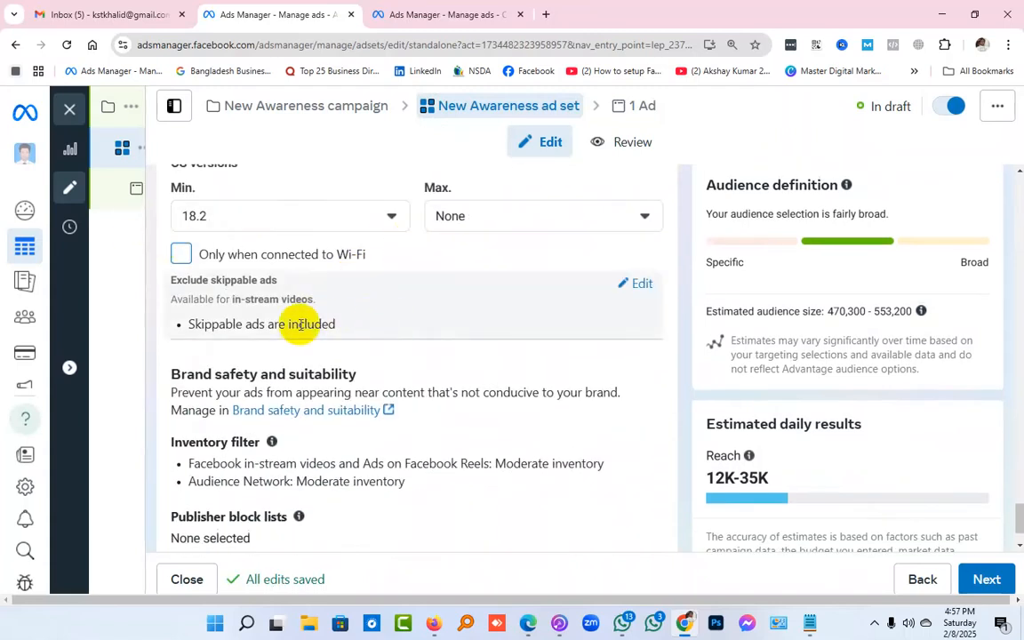
pyautogui.scroll(-1, 587, 318)
pyautogui.scroll(-1, 569, 322)
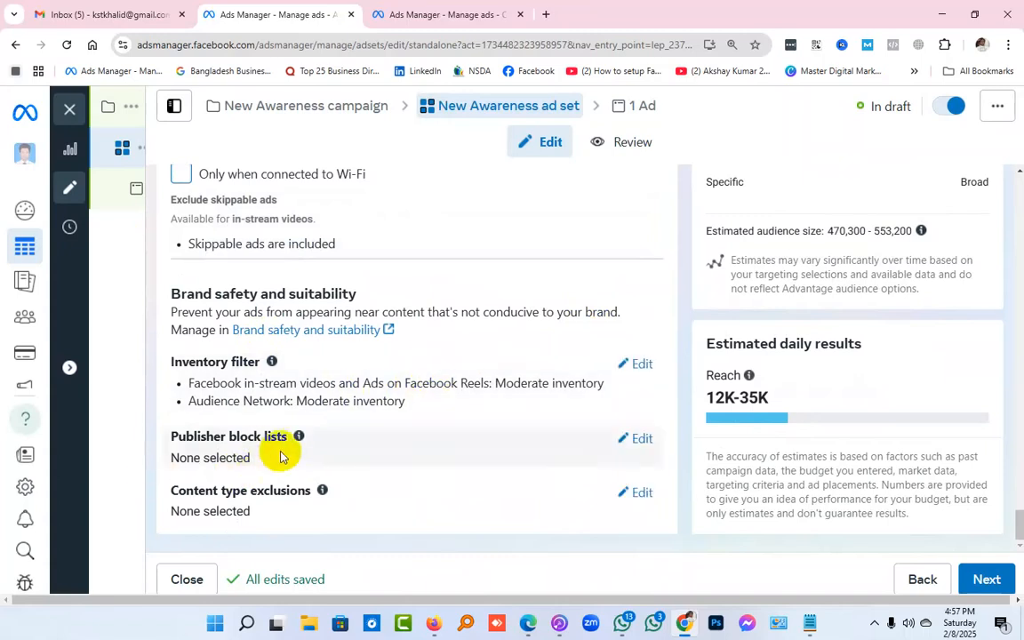
# Limit delivery to devices connected to Wi-Fi and remove that restriction again
pyautogui.scroll(3, 267, 449)
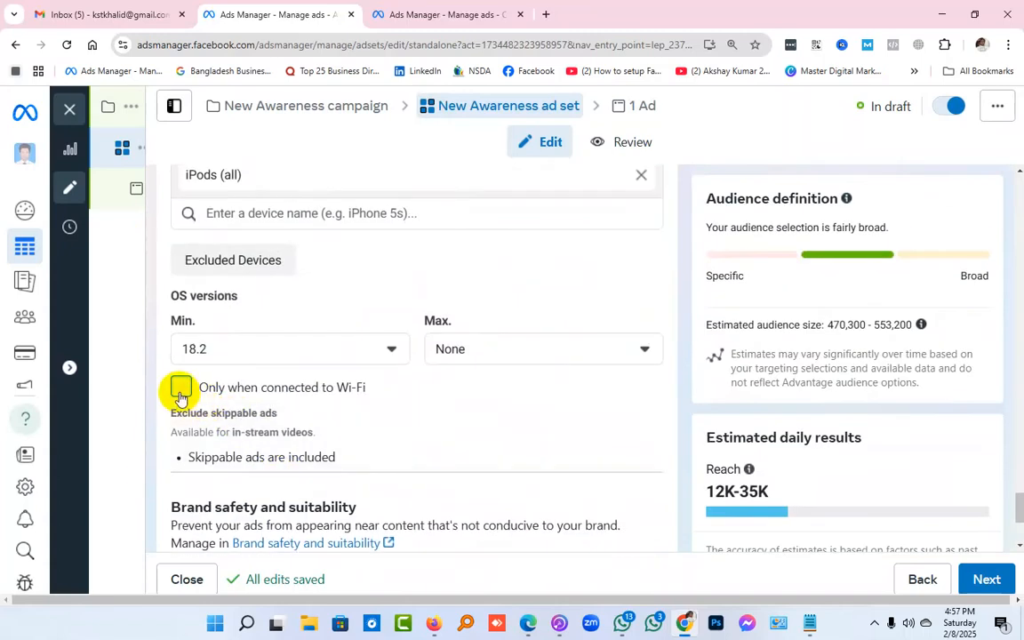
pyautogui.click(181, 390)
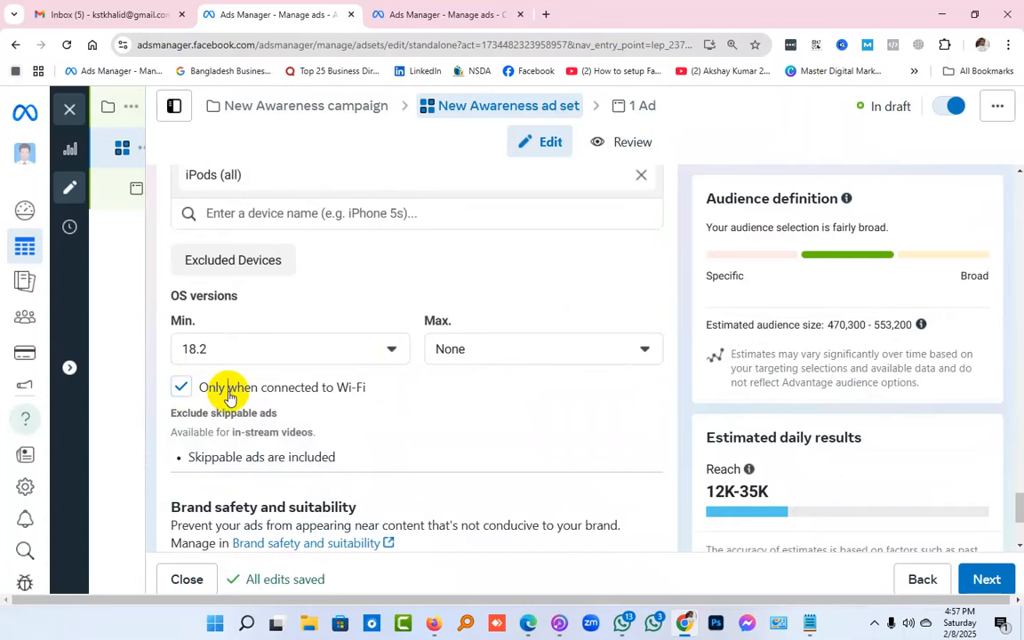
pyautogui.click(181, 387)
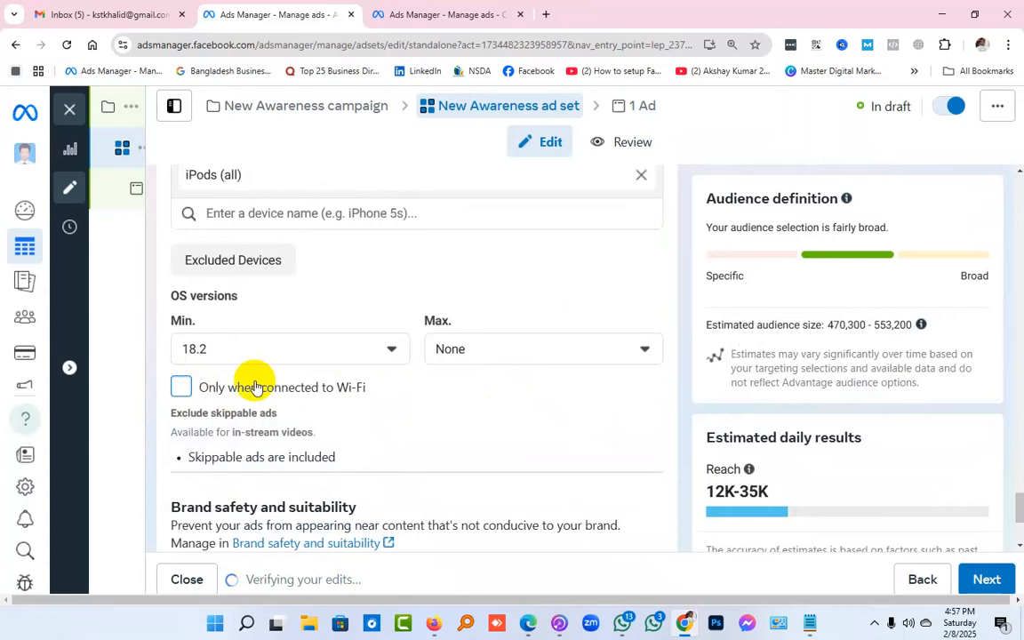
# Limit the included devices to the Apple iPhone 16 Pro Max and remove the iPods (all) entry
pyautogui.scroll(-1, 620, 429)
pyautogui.scroll(-3, 619, 429)
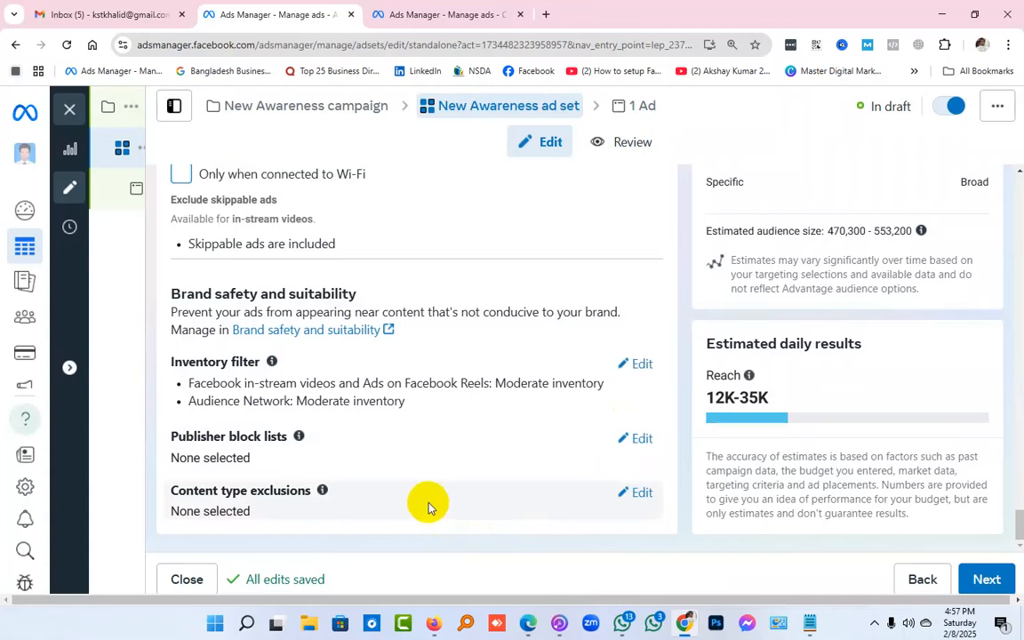
pyautogui.scroll(2, 523, 495)
pyautogui.scroll(2, 523, 495)
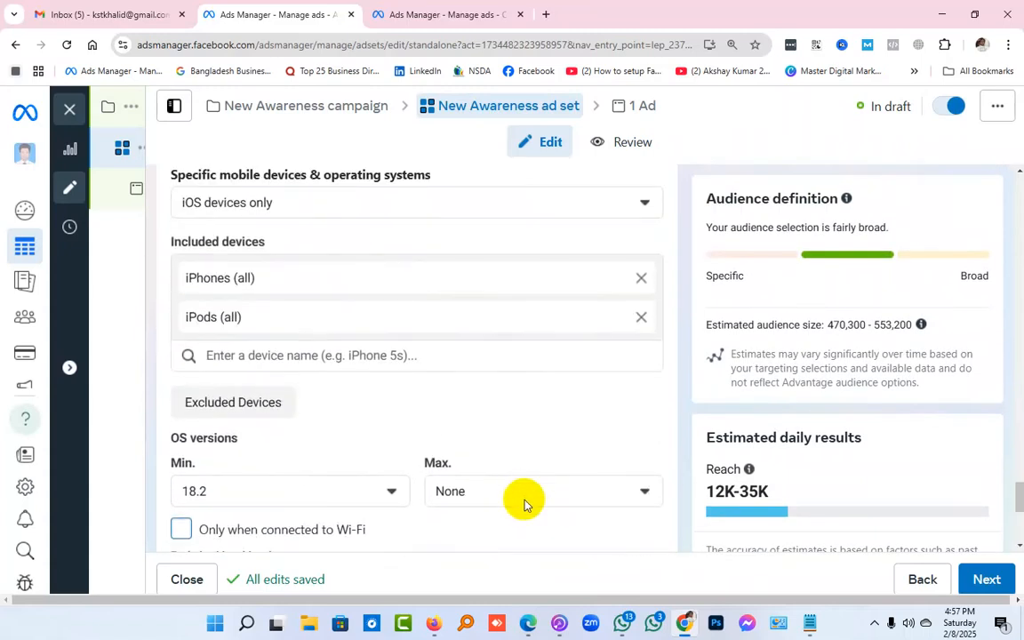
pyautogui.click(427, 353)
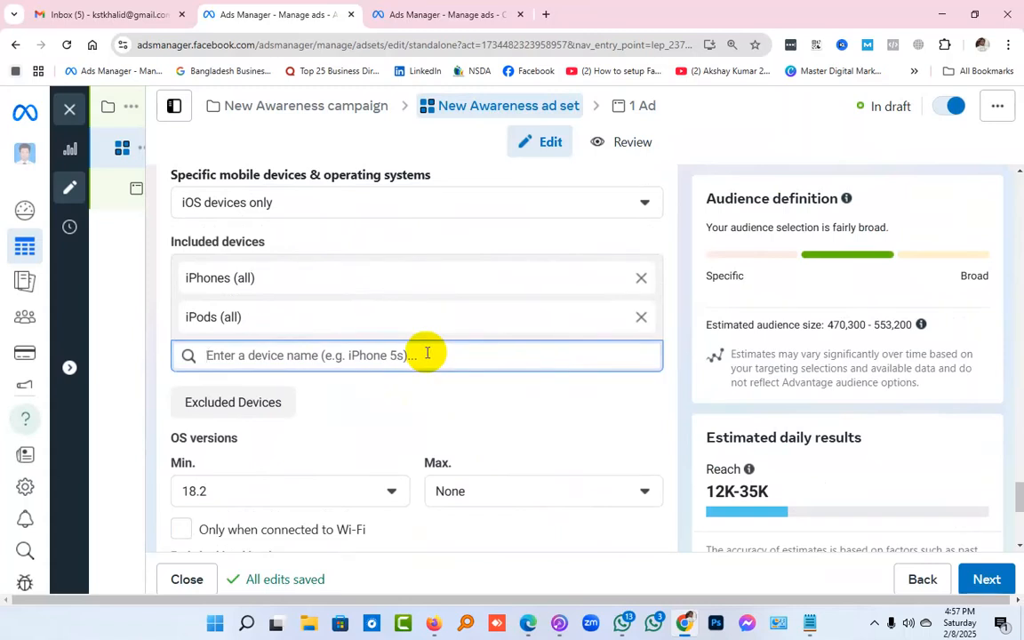
pyautogui.write('ip')
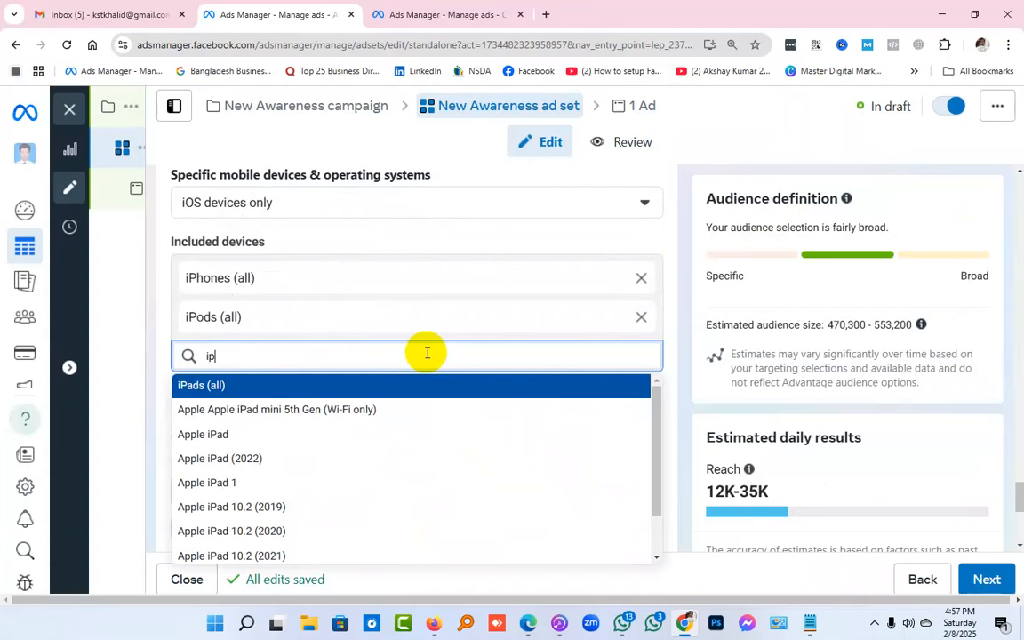
pyautogui.write('hone')
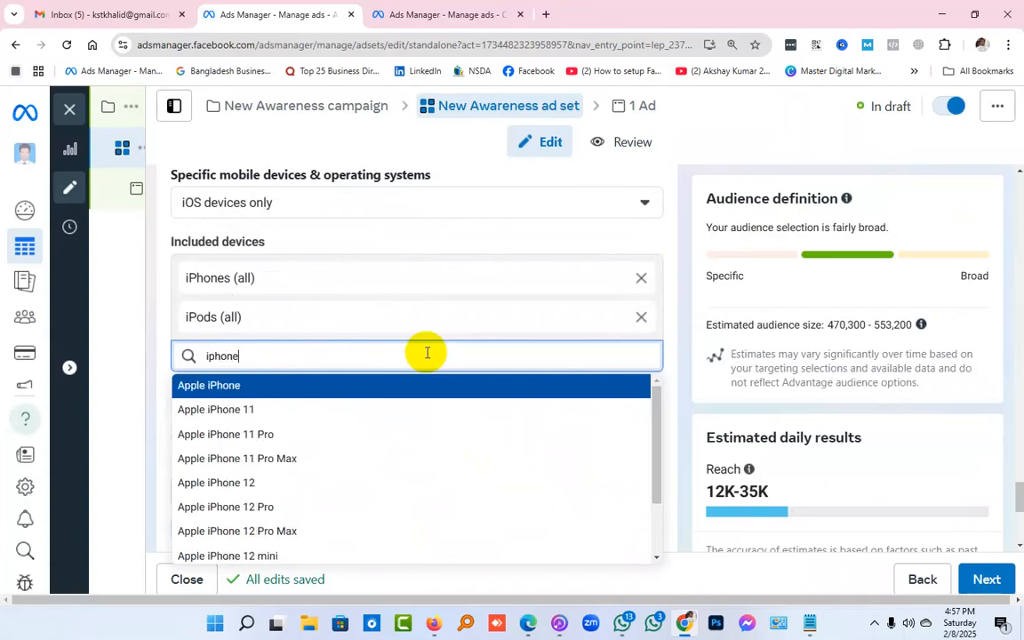
pyautogui.scroll(-2, 416, 469)
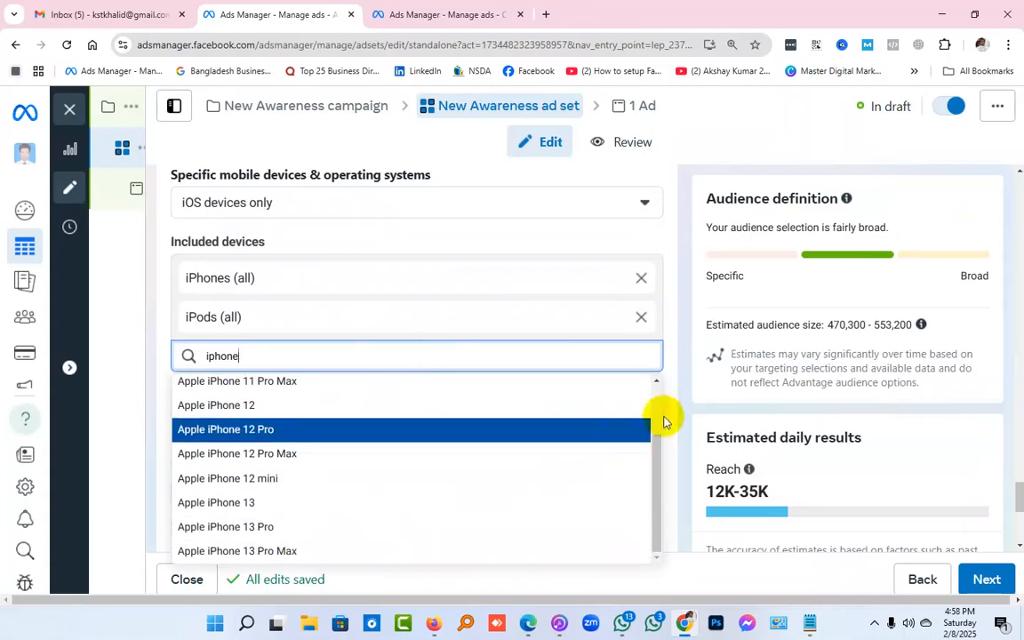
pyautogui.scroll(2, 490, 409)
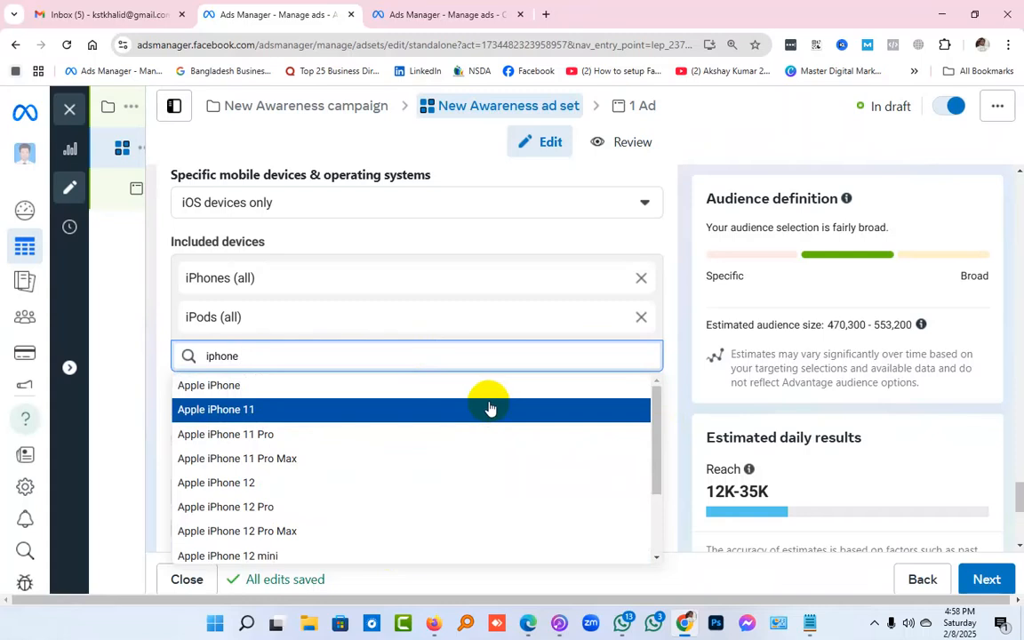
pyautogui.write('16')
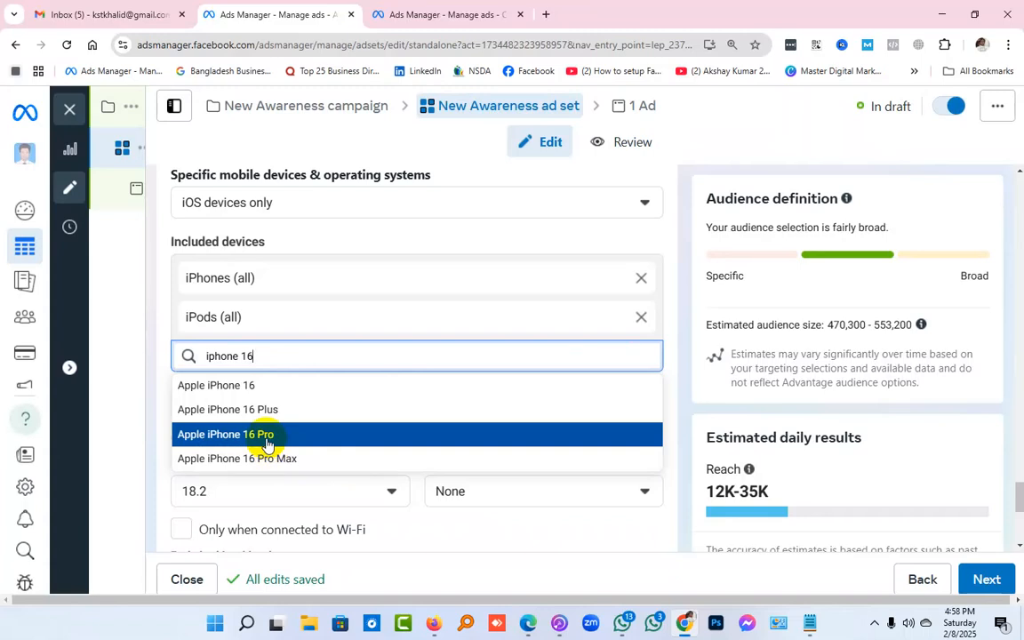
pyautogui.click(204, 466)
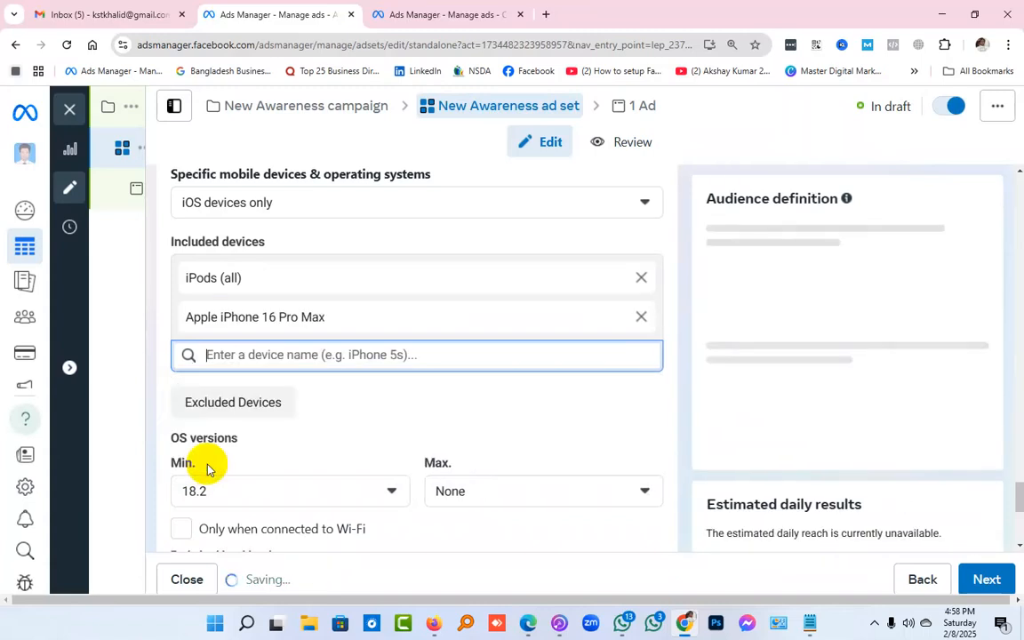
pyautogui.click(639, 281)
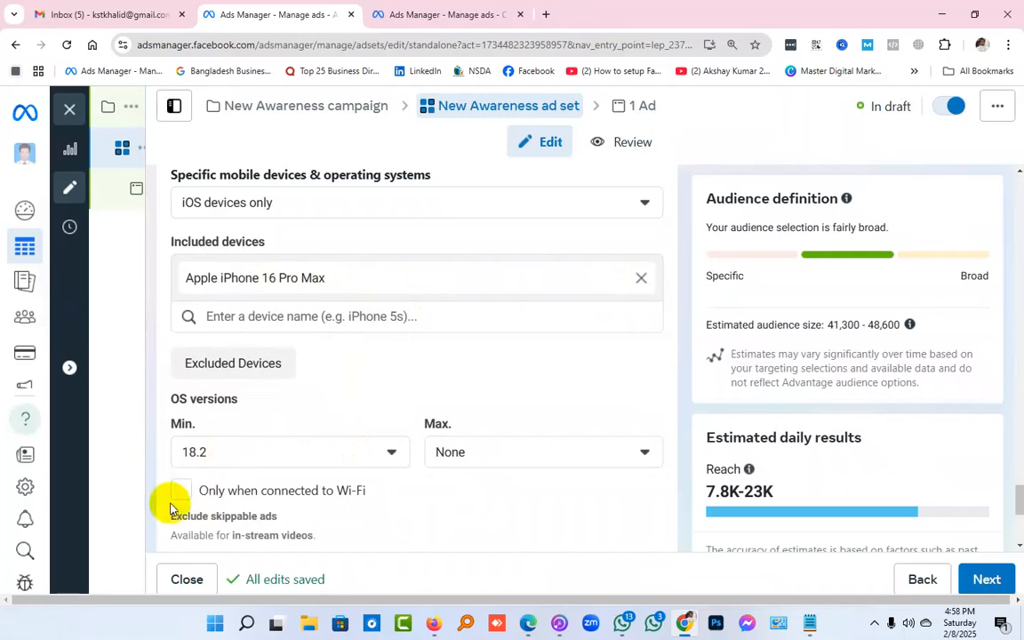
# Review the device and brand safety settings, and remove the Apple iPhone 16 Pro Max from the included devices
pyautogui.scroll(3, 336, 365)
pyautogui.scroll(-3, 338, 368)
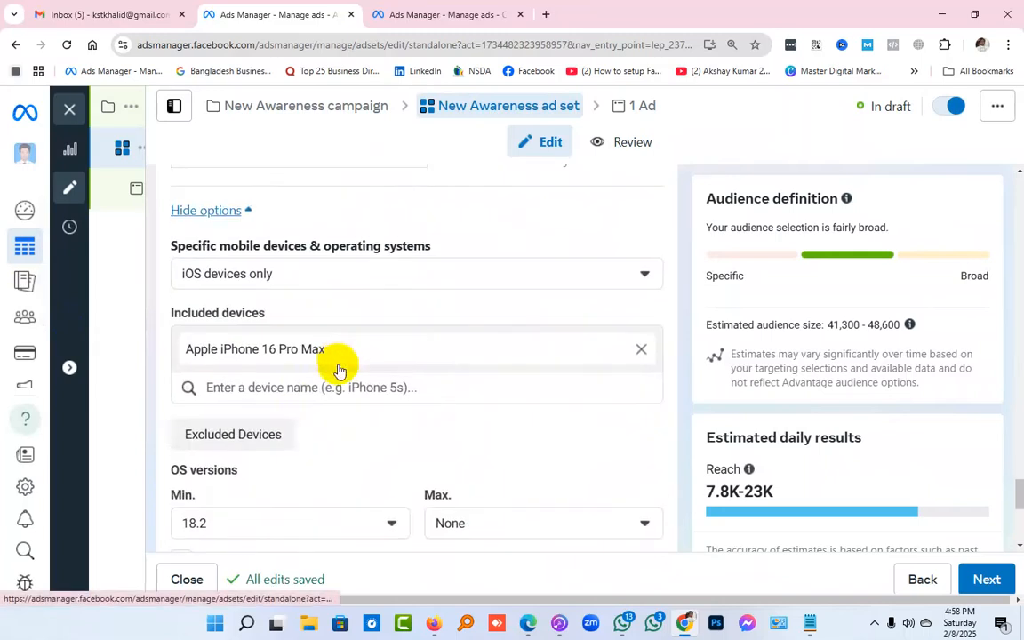
pyautogui.scroll(-4, 355, 334)
pyautogui.scroll(-1, 356, 333)
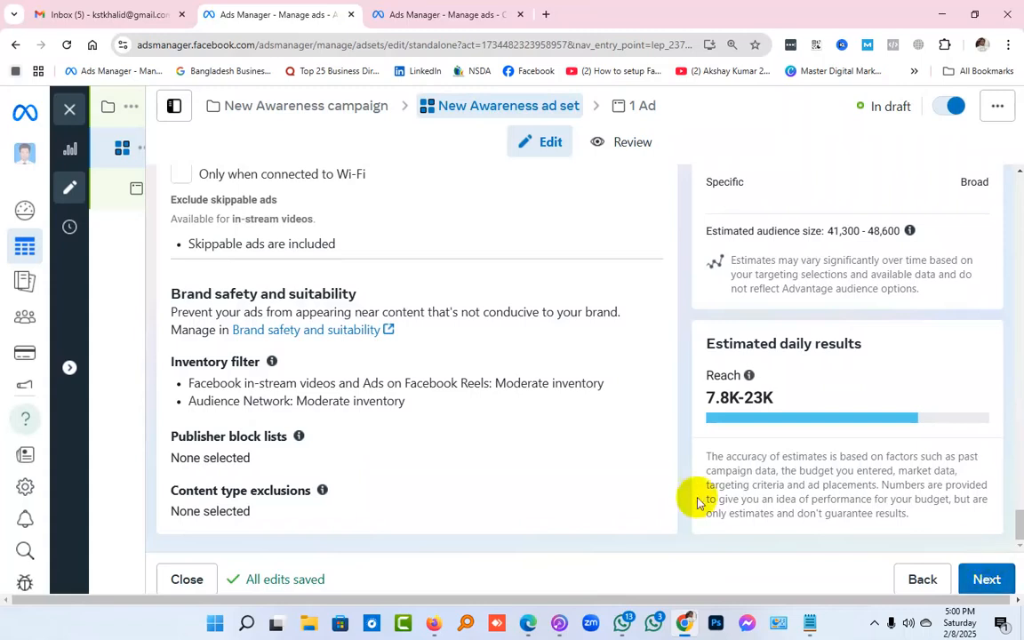
pyautogui.scroll(5, 480, 435)
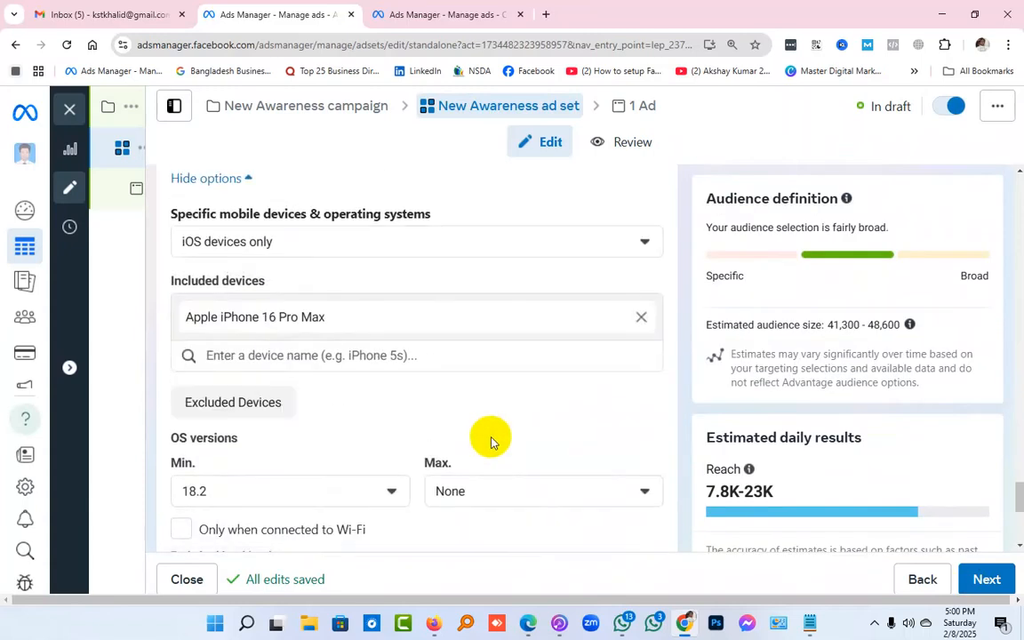
pyautogui.scroll(-2, 492, 442)
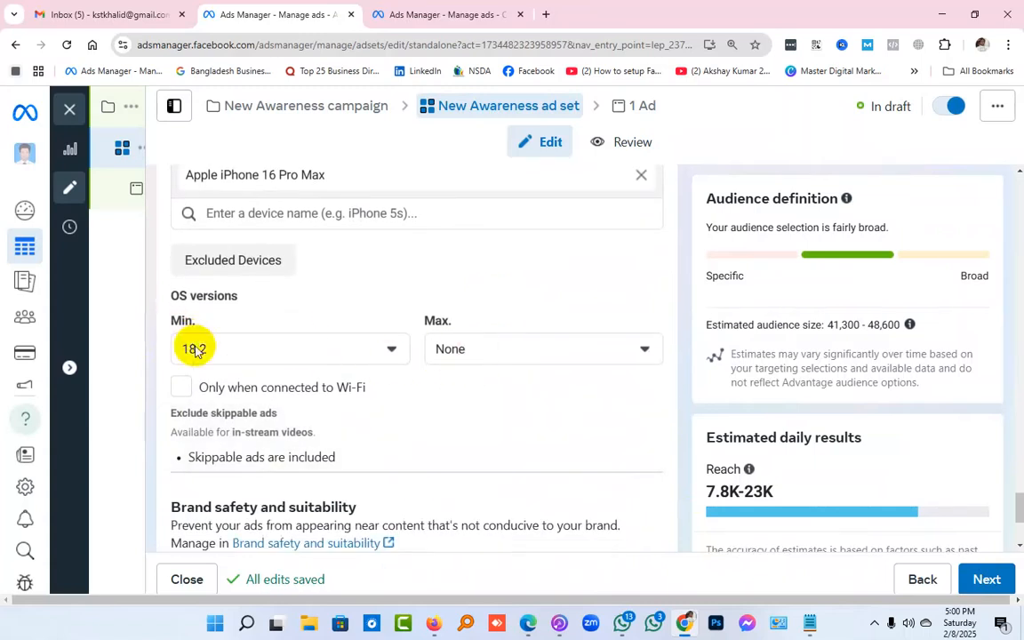
pyautogui.scroll(2, 234, 358)
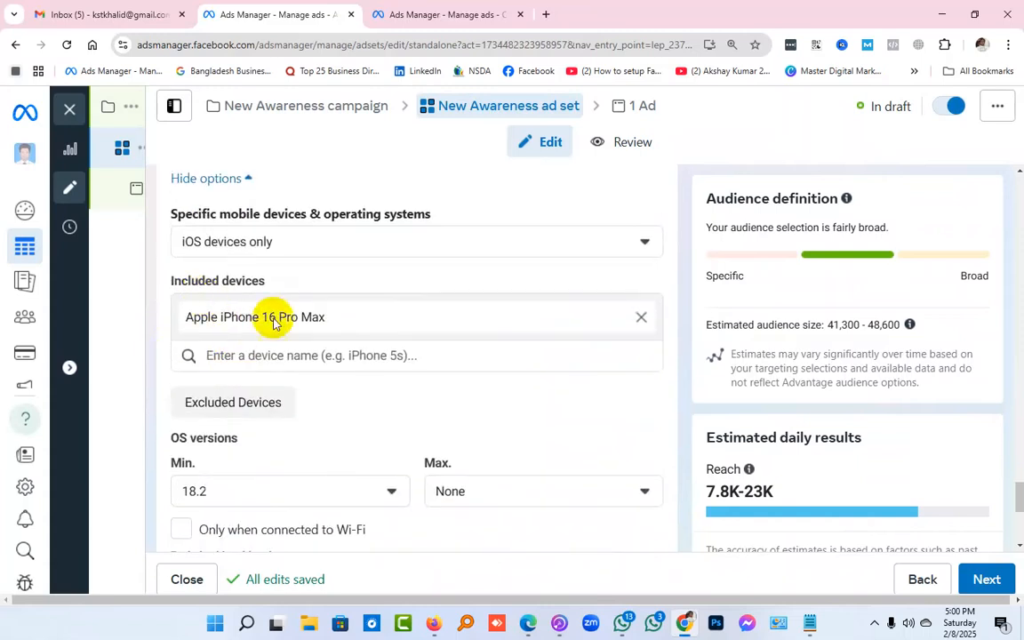
pyautogui.click(641, 320)
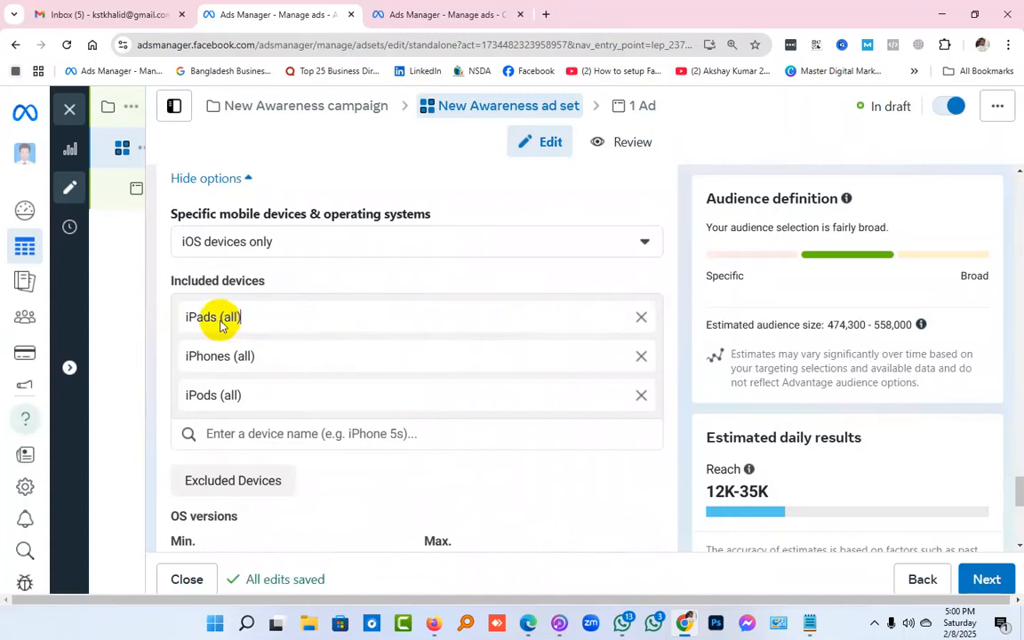
# Set the minimum OS version to 9.1 and view the maximum versions without choosing a different one
pyautogui.scroll(-3, 279, 329)
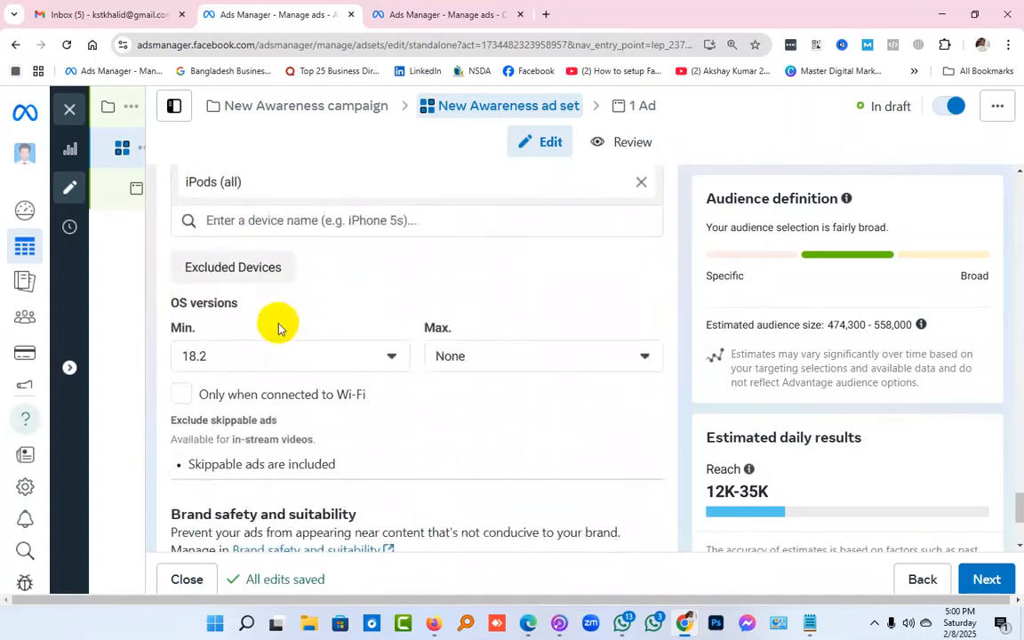
pyautogui.click(240, 356)
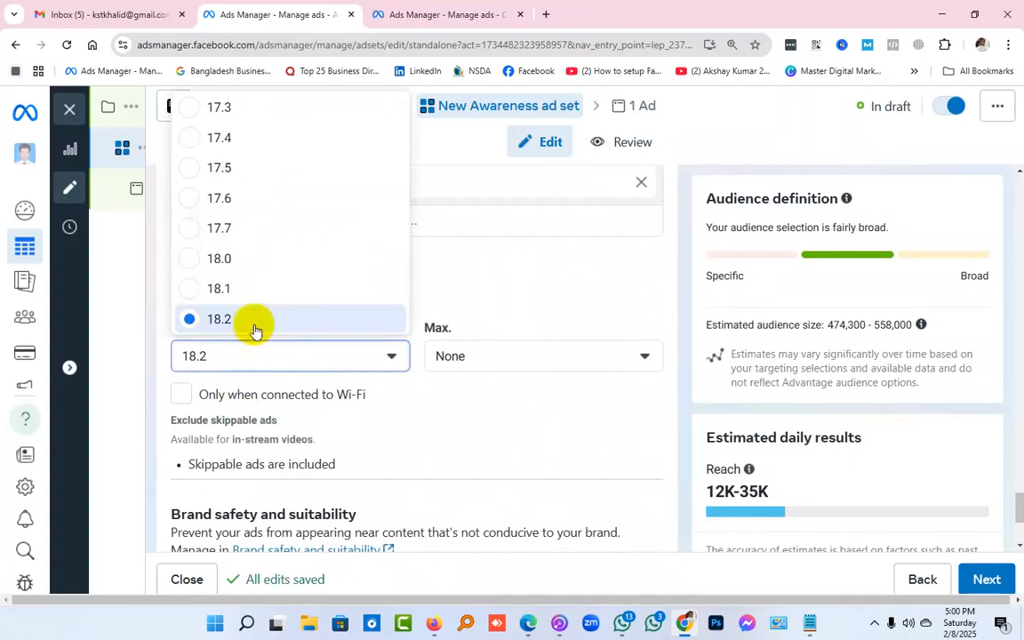
pyautogui.scroll(10, 265, 302)
pyautogui.scroll(3, 266, 307)
pyautogui.click(233, 272)
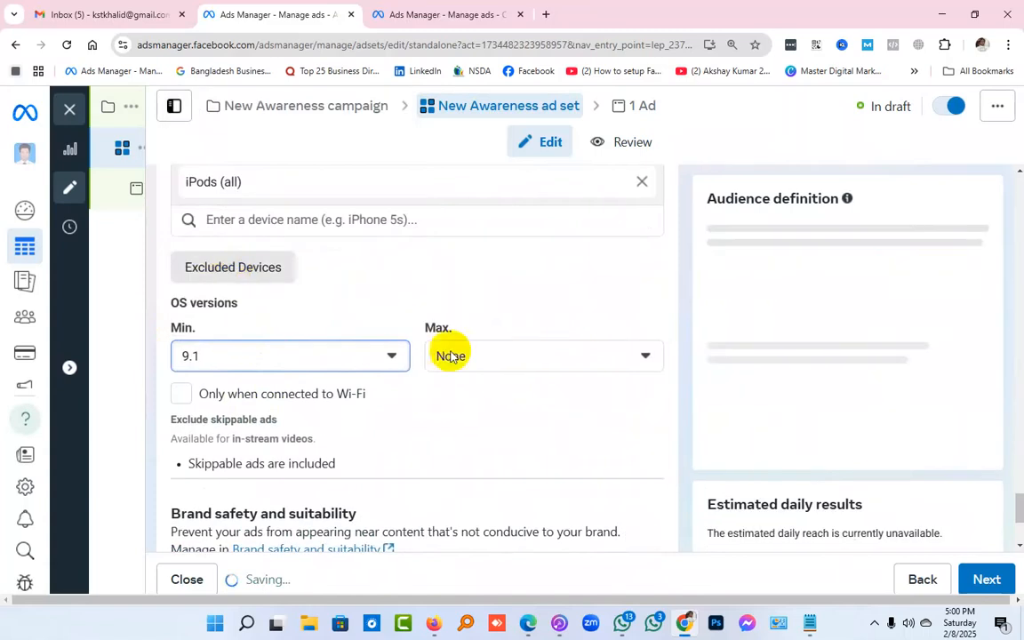
pyautogui.click(498, 354)
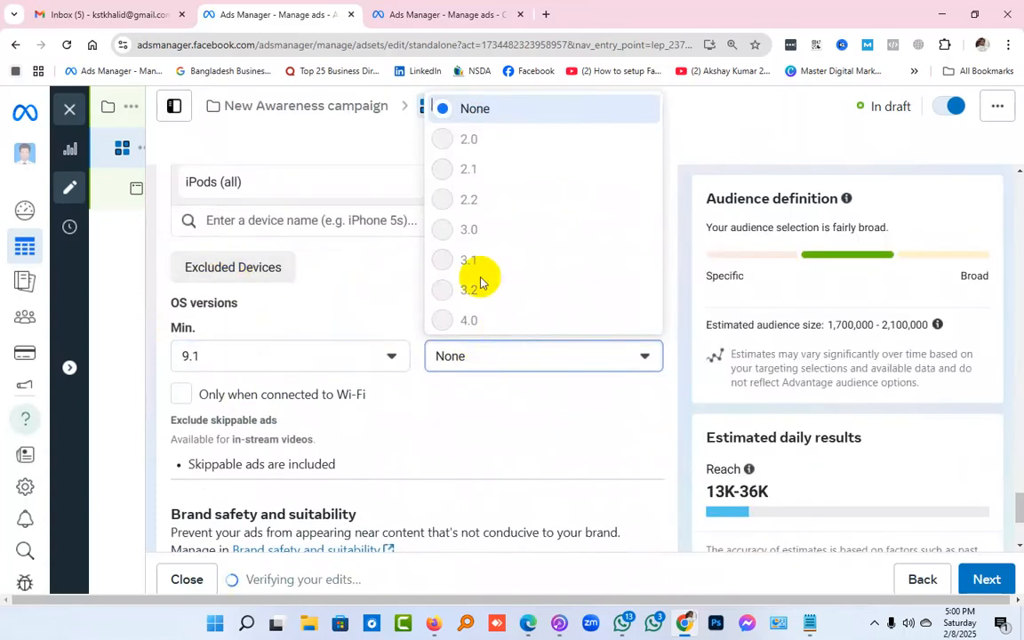
pyautogui.click(682, 307)
# Set the iOS version range to a minimum of 2.0 and a maximum of 4.0
pyautogui.click(247, 367)
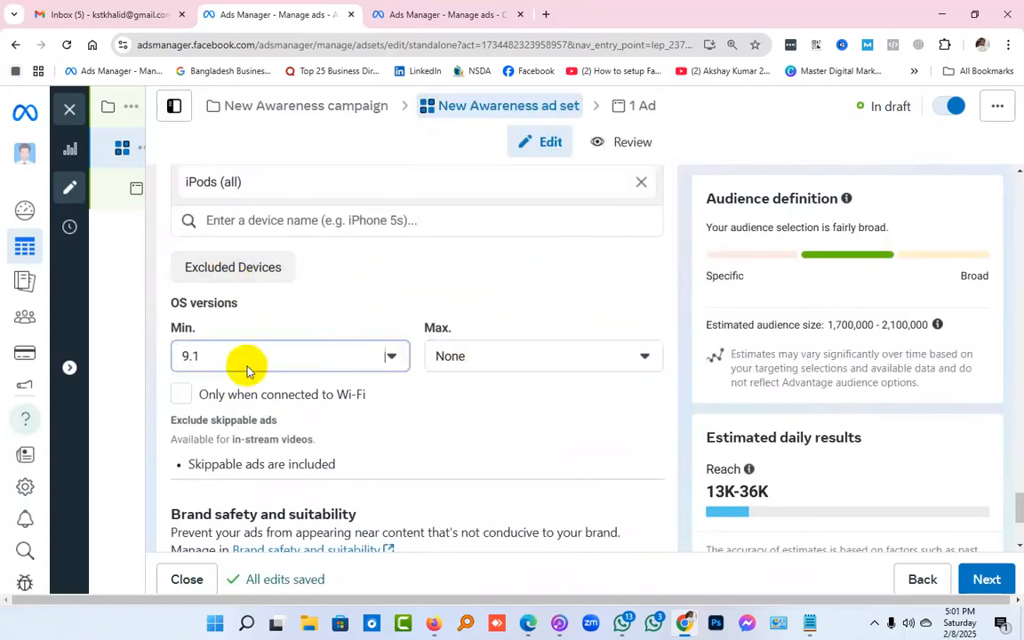
pyautogui.scroll(5, 274, 298)
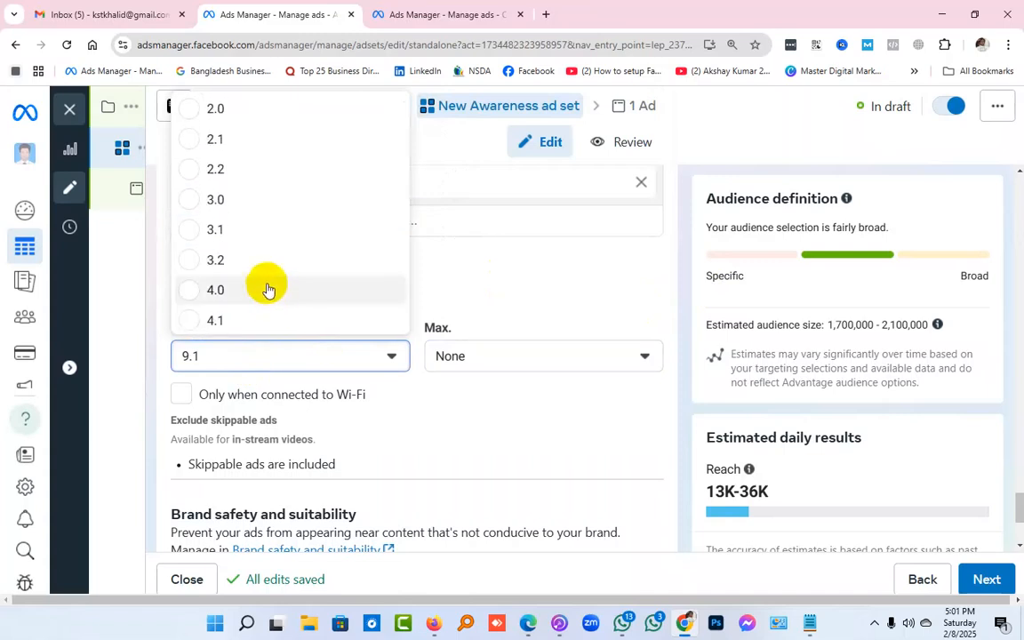
pyautogui.click(263, 109)
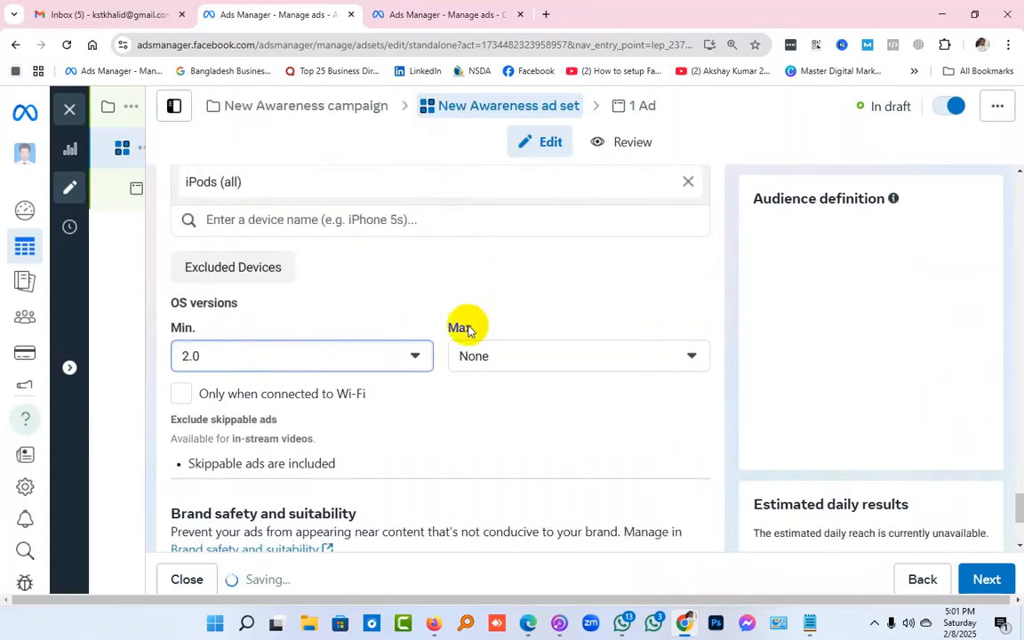
pyautogui.click(507, 354)
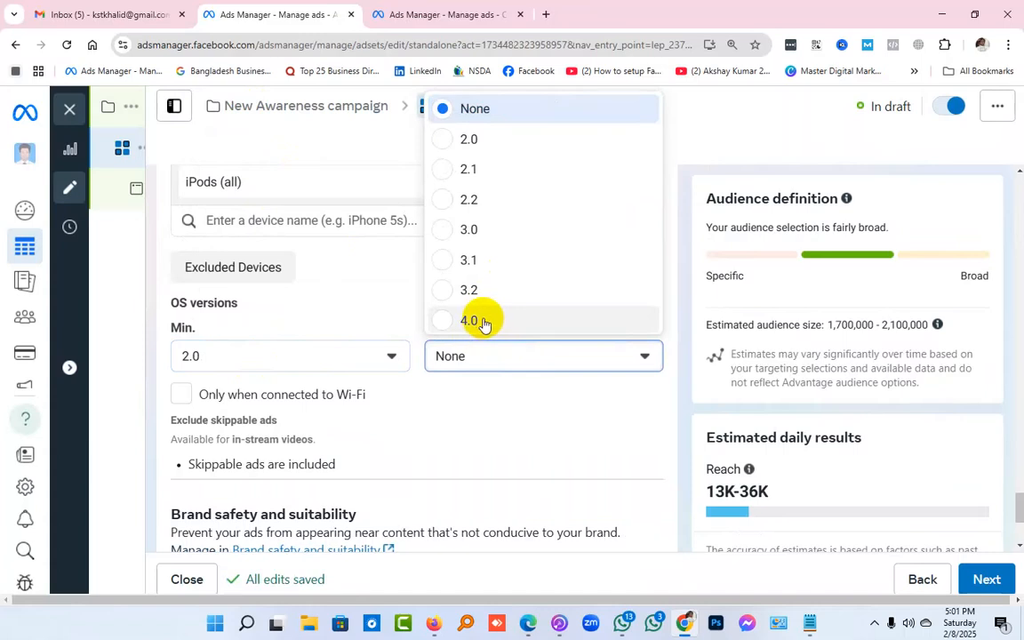
pyautogui.click(483, 323)
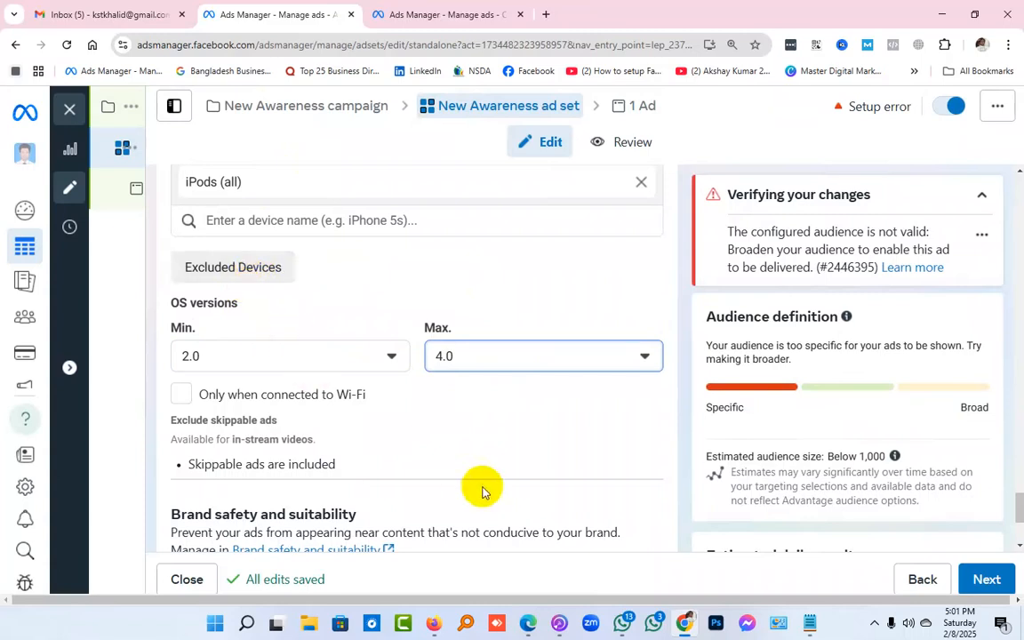
# Continue from the ad set to the New Awareness ad and view its Facebook and Instagram placement previews
pyautogui.scroll(-3, 487, 487)
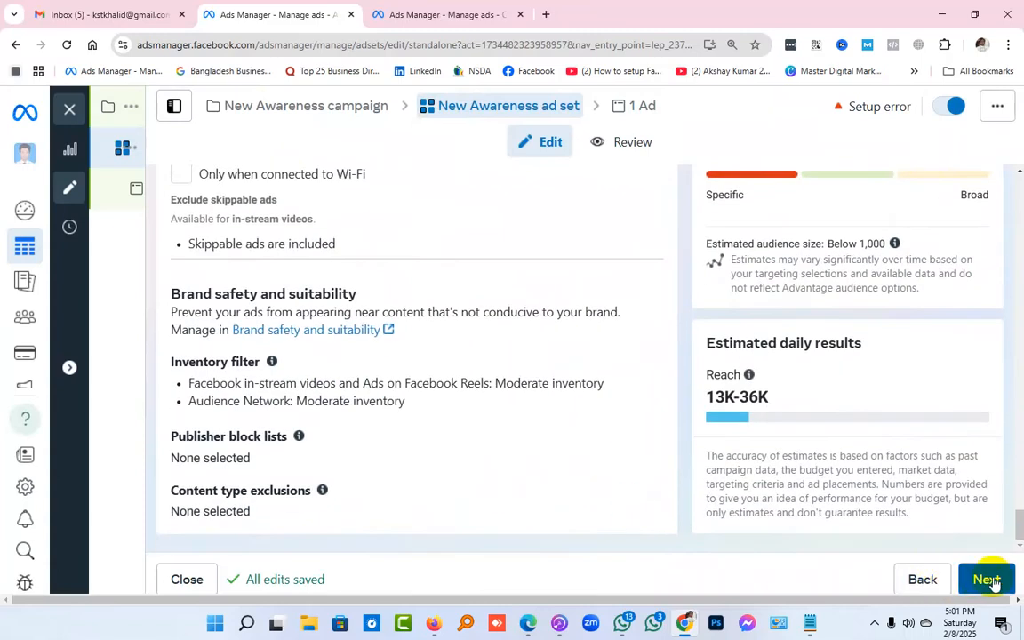
pyautogui.click(988, 580)
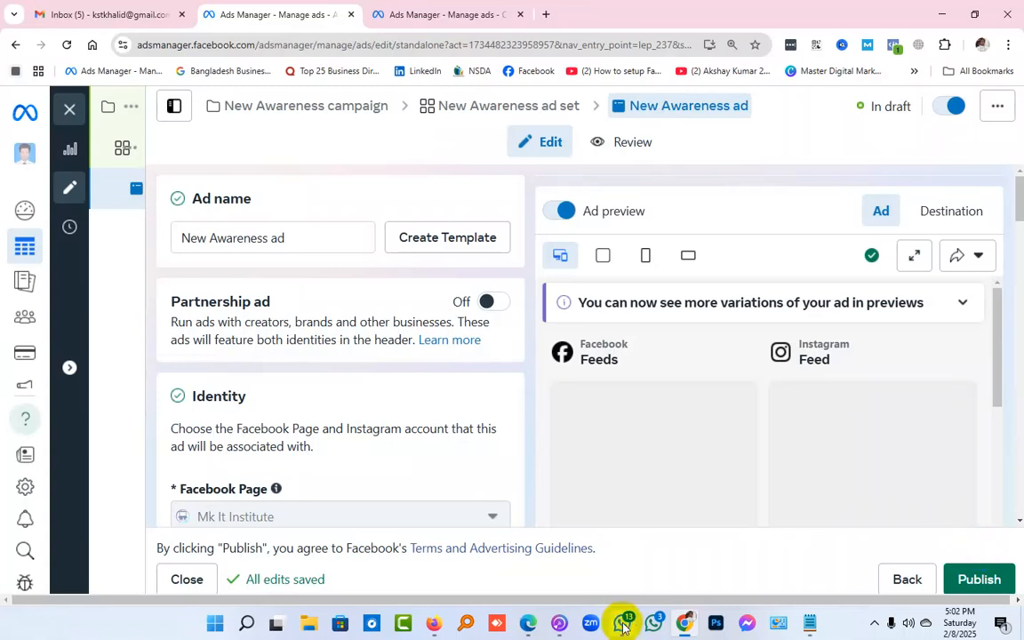
pyautogui.hotkey('ctrl', '-')
pyautogui.hotkey('ctrl', '-')
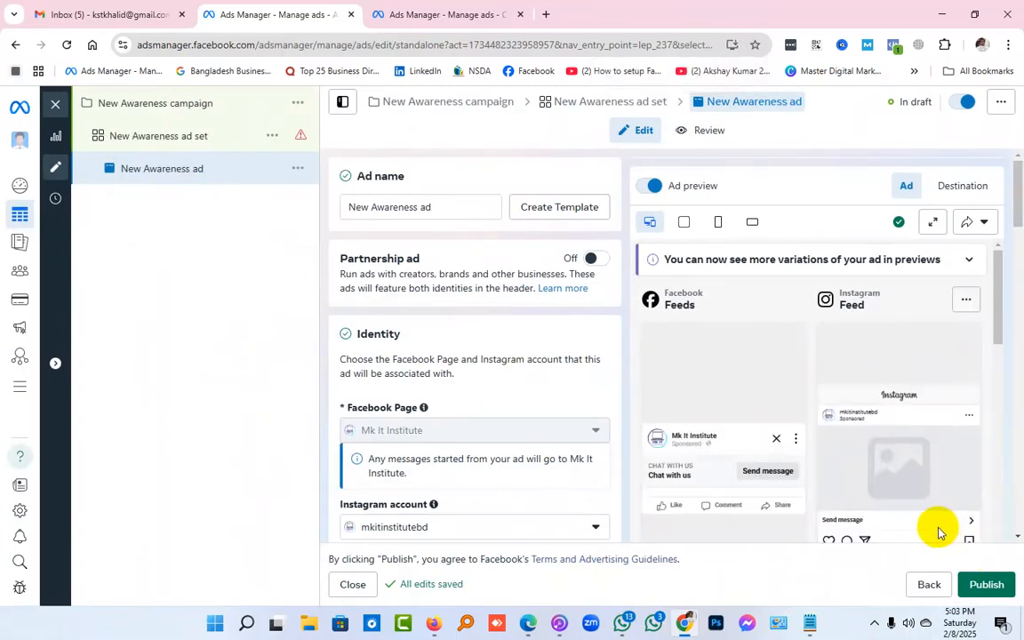
pyautogui.scroll(-2, 803, 516)
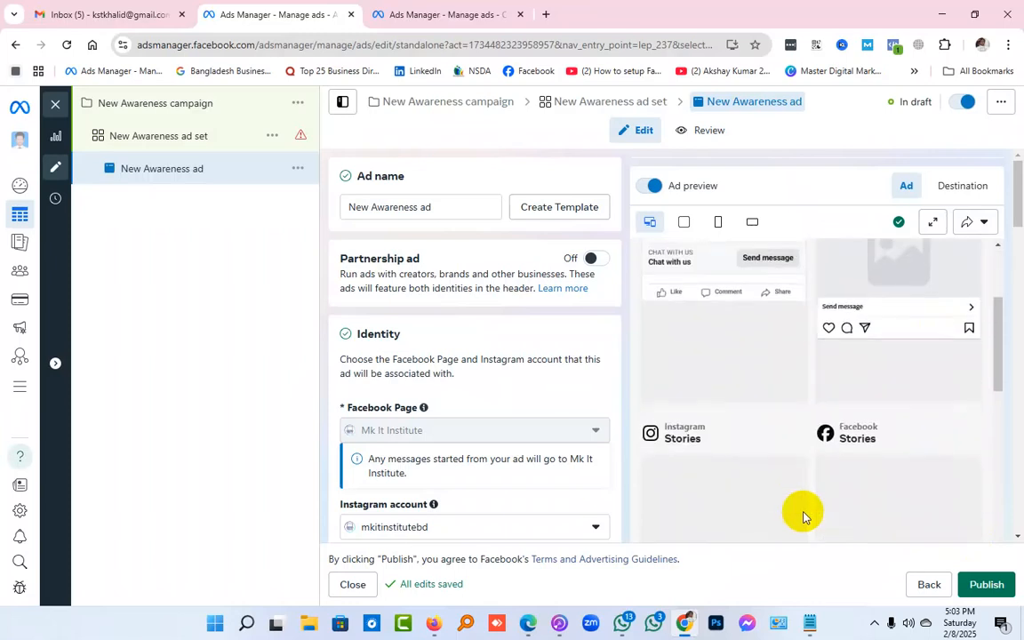